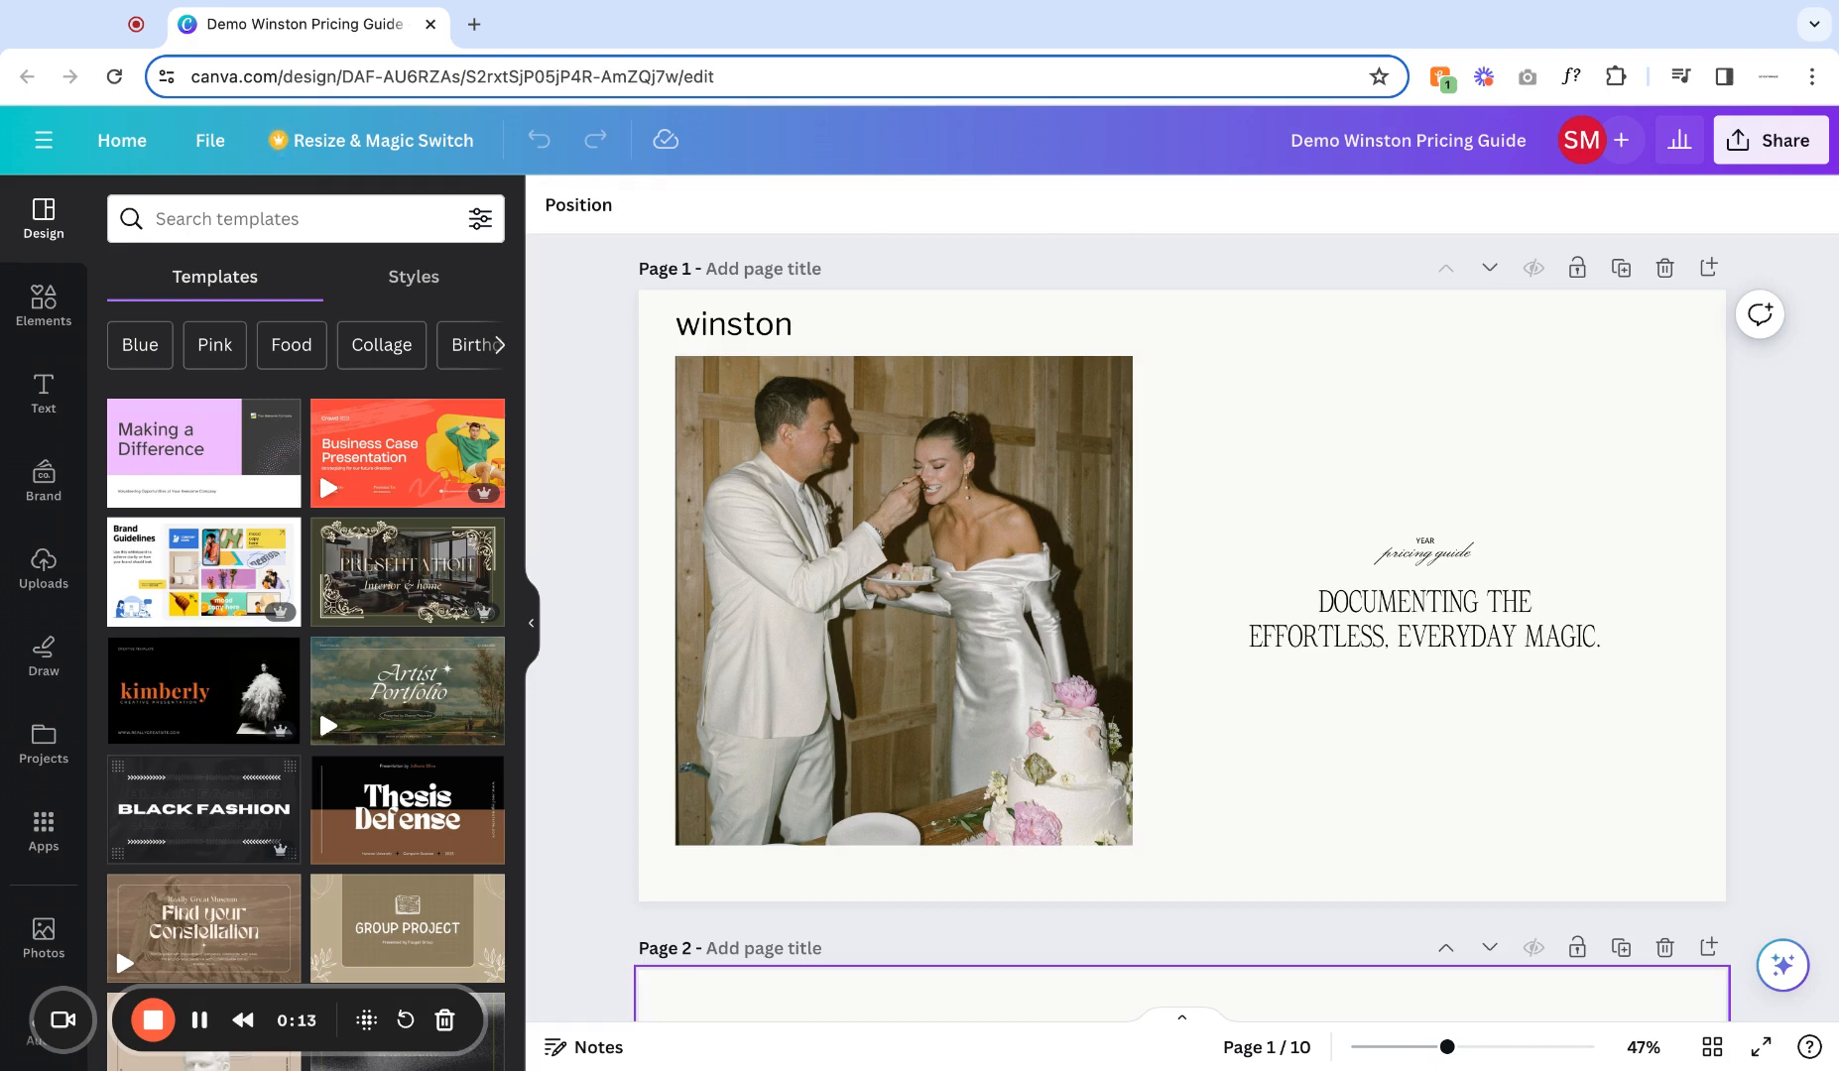
Replace the wedding photo on page 1 with the uploaded photo of the woman in a beach chair.
click(1298, 378)
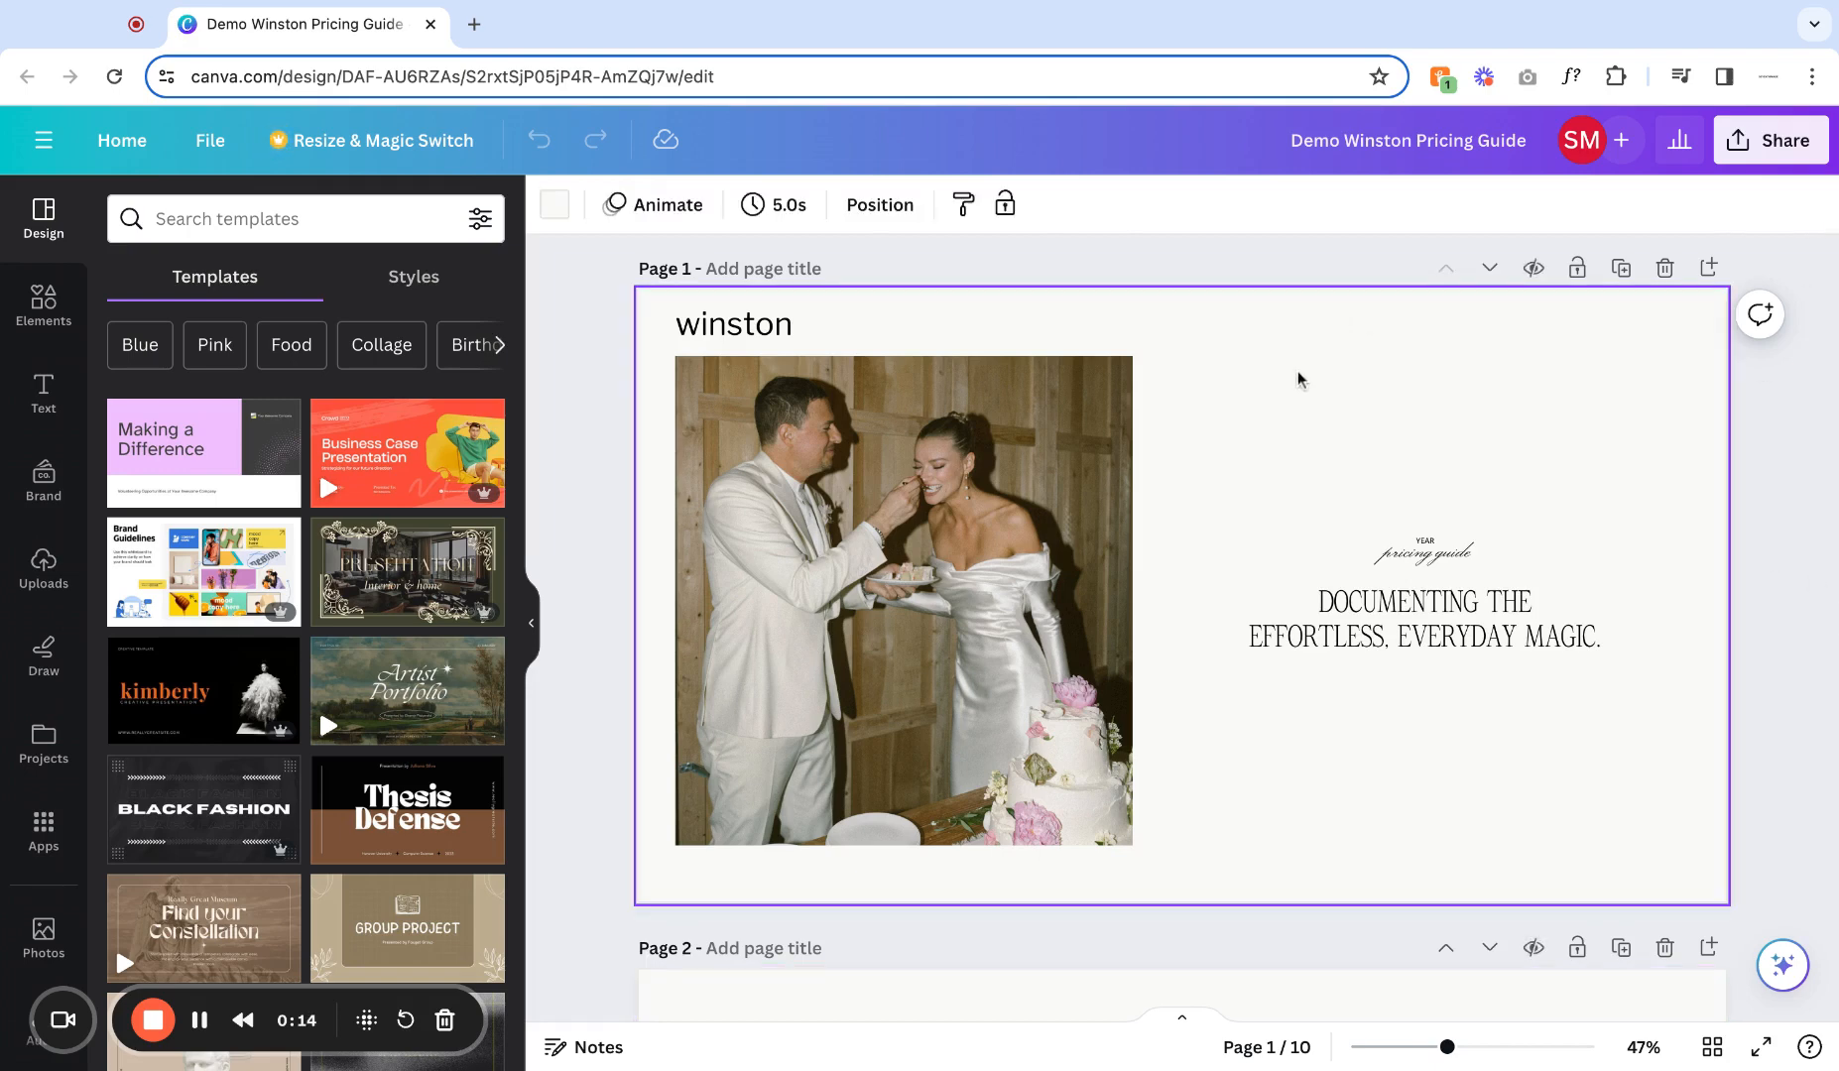
click(823, 660)
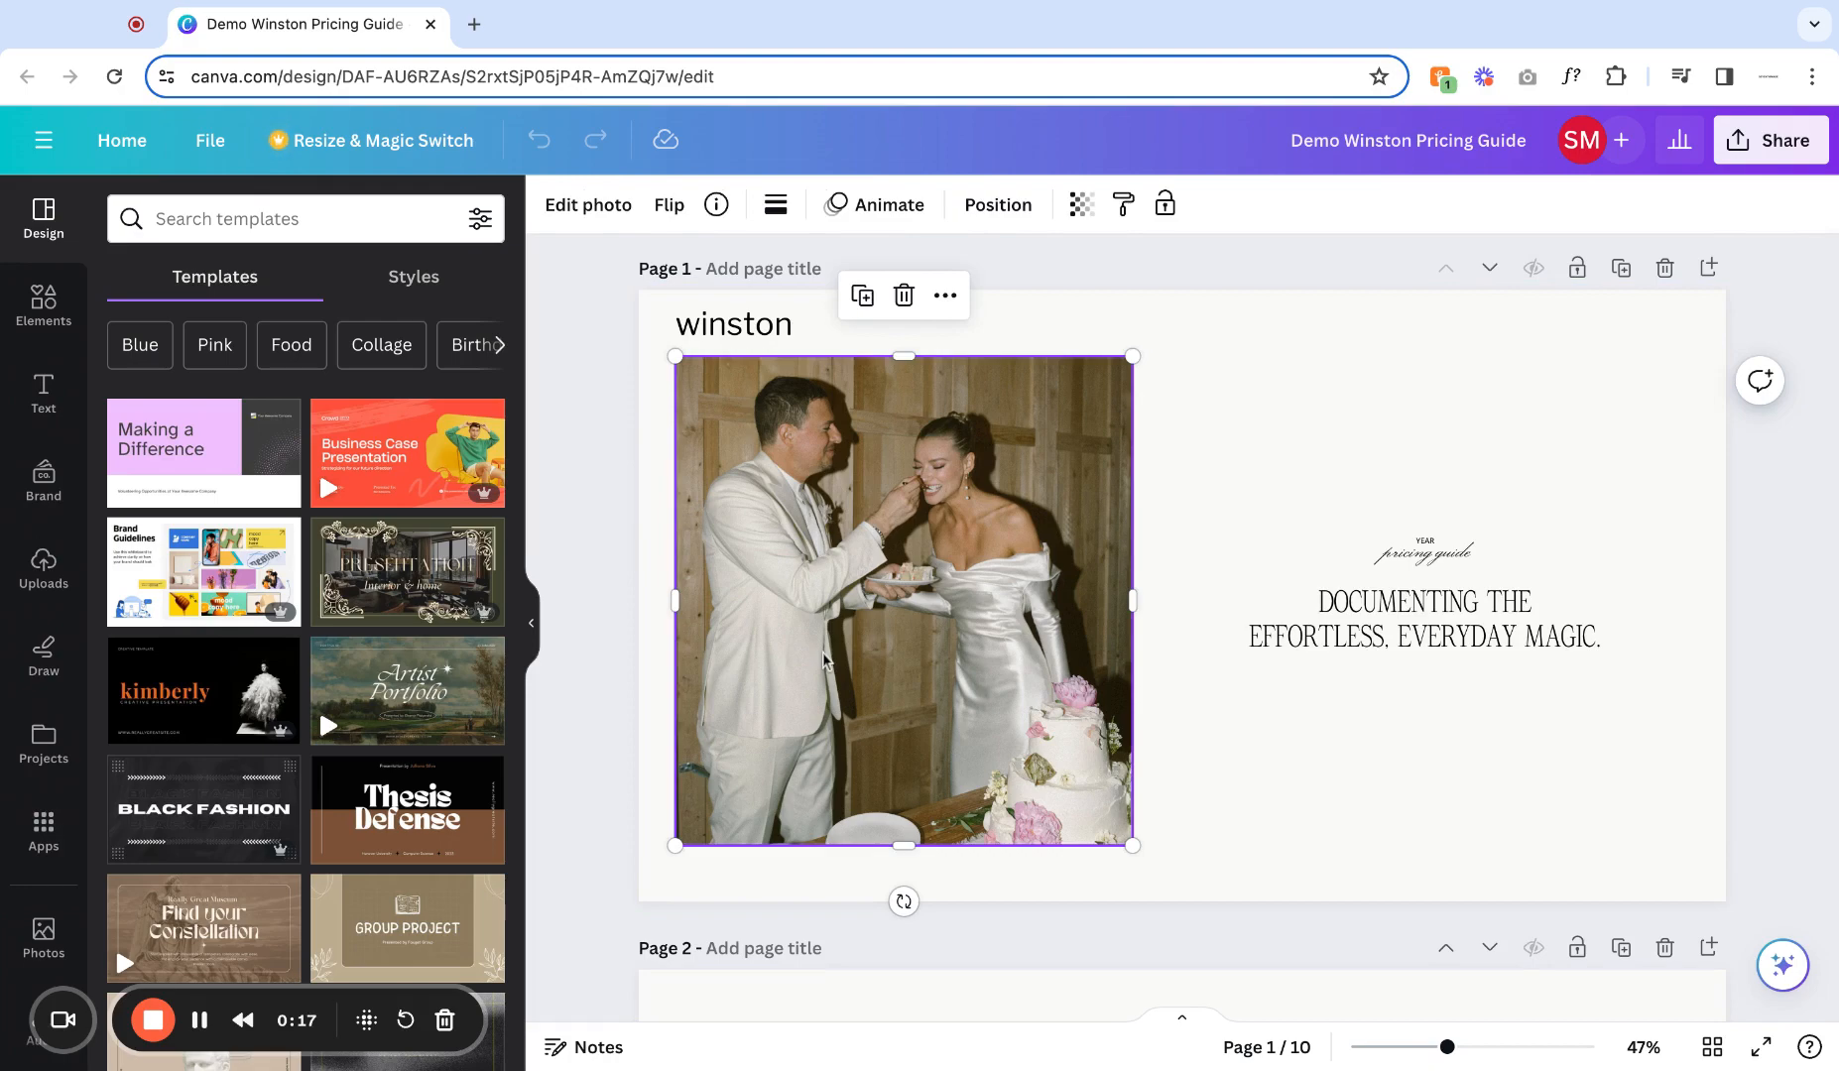
click(50, 583)
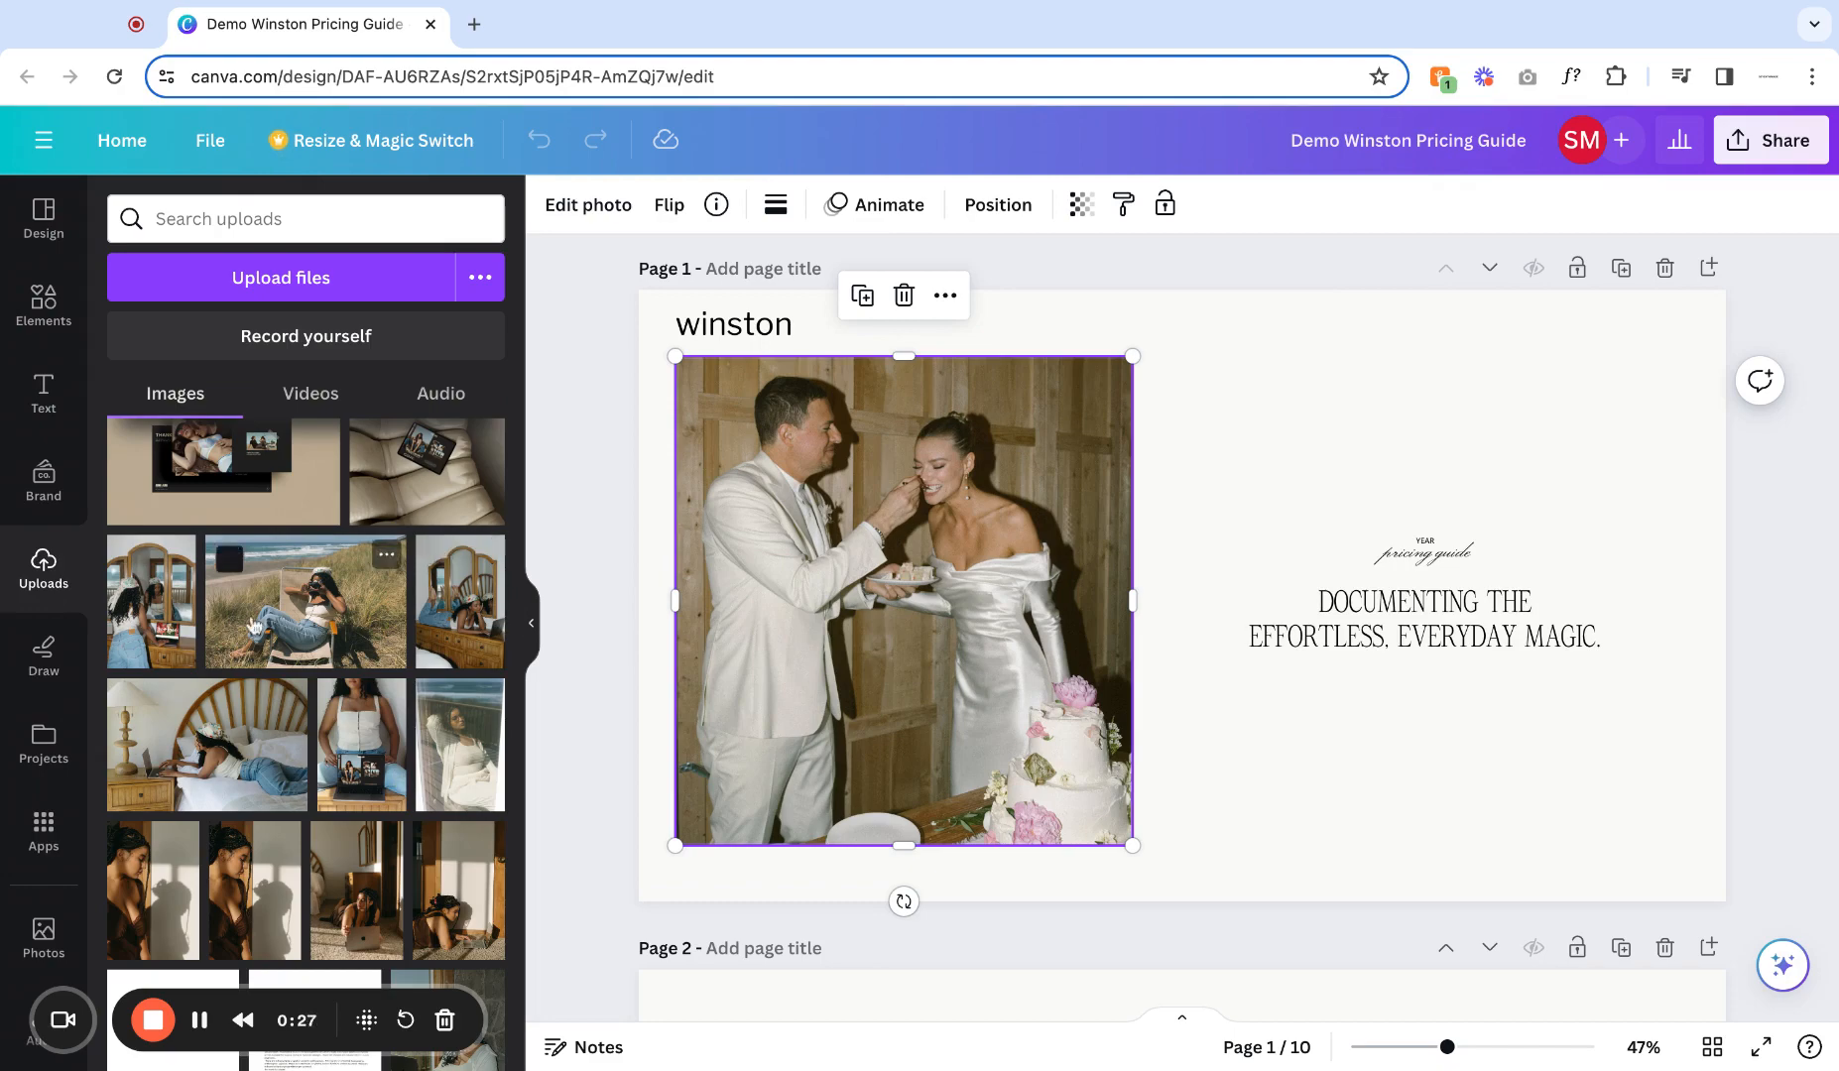
click(293, 608)
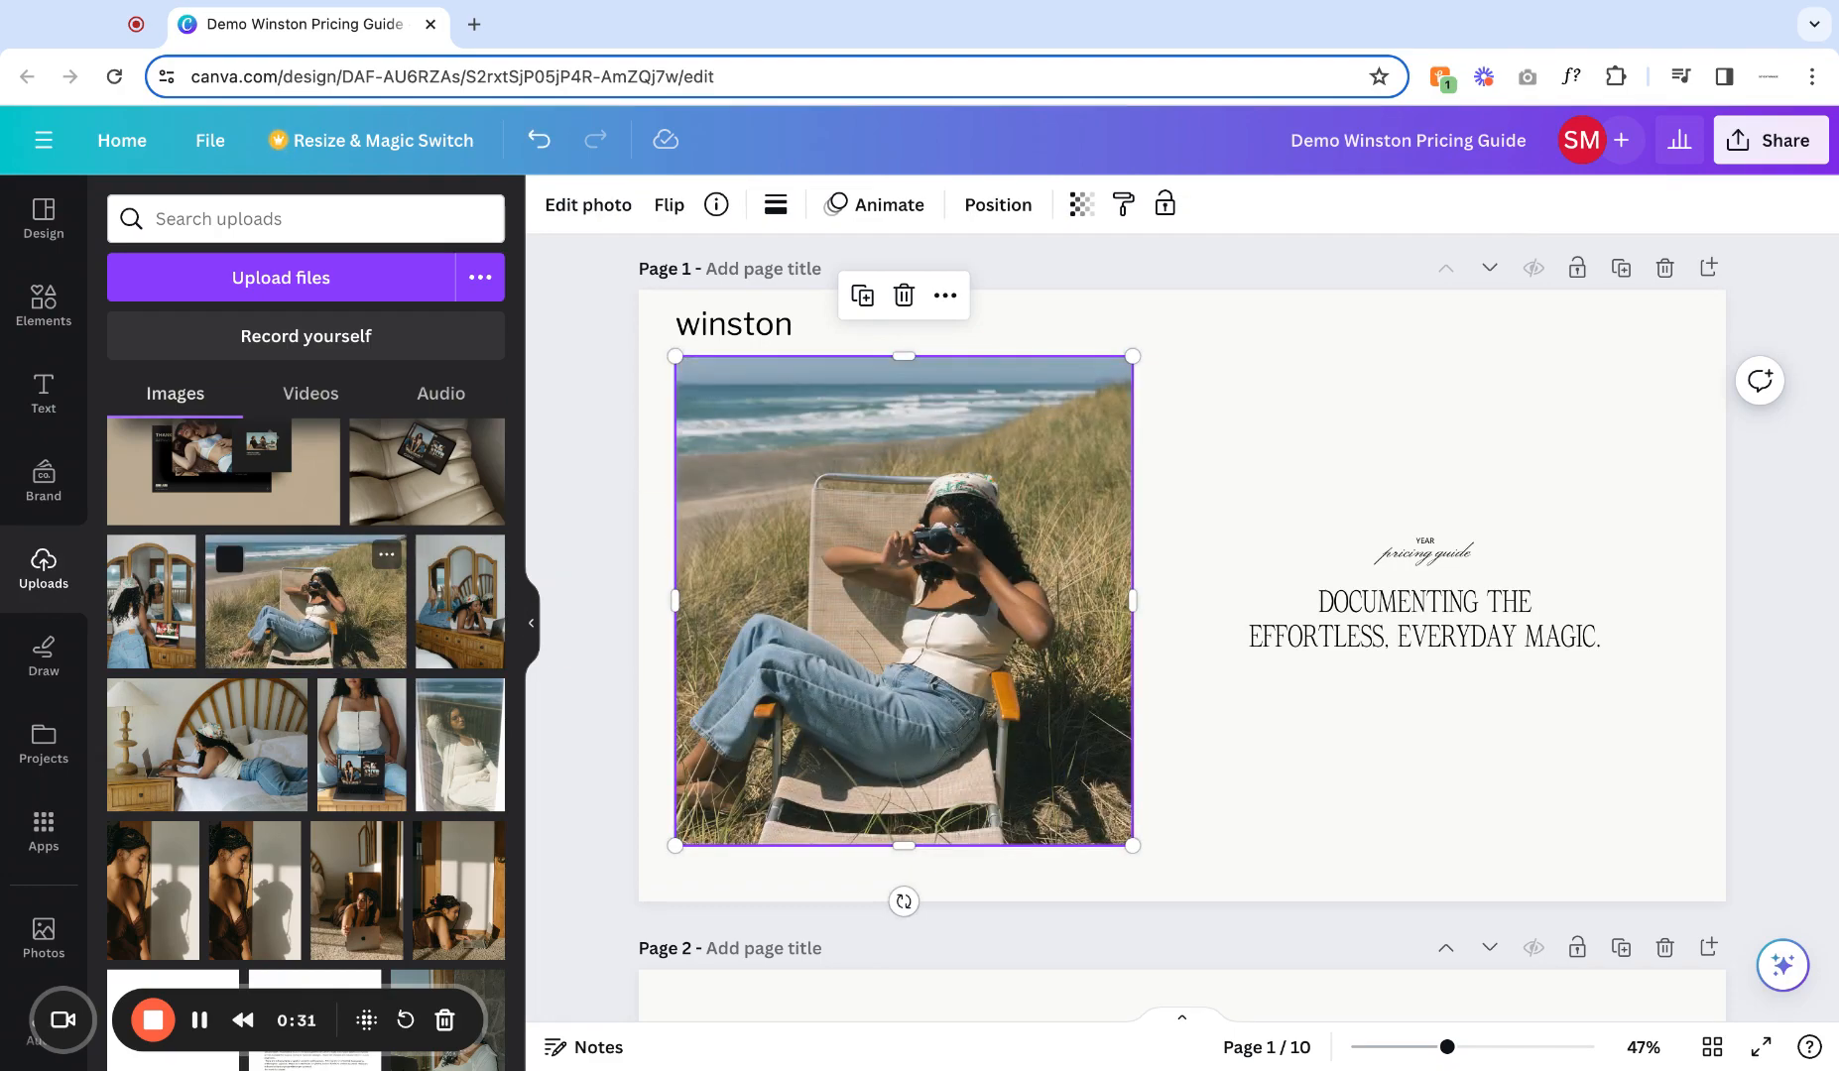
Reposition the beach photo inside its page 1 crop so the woman sits further to the right.
double_click(917, 560)
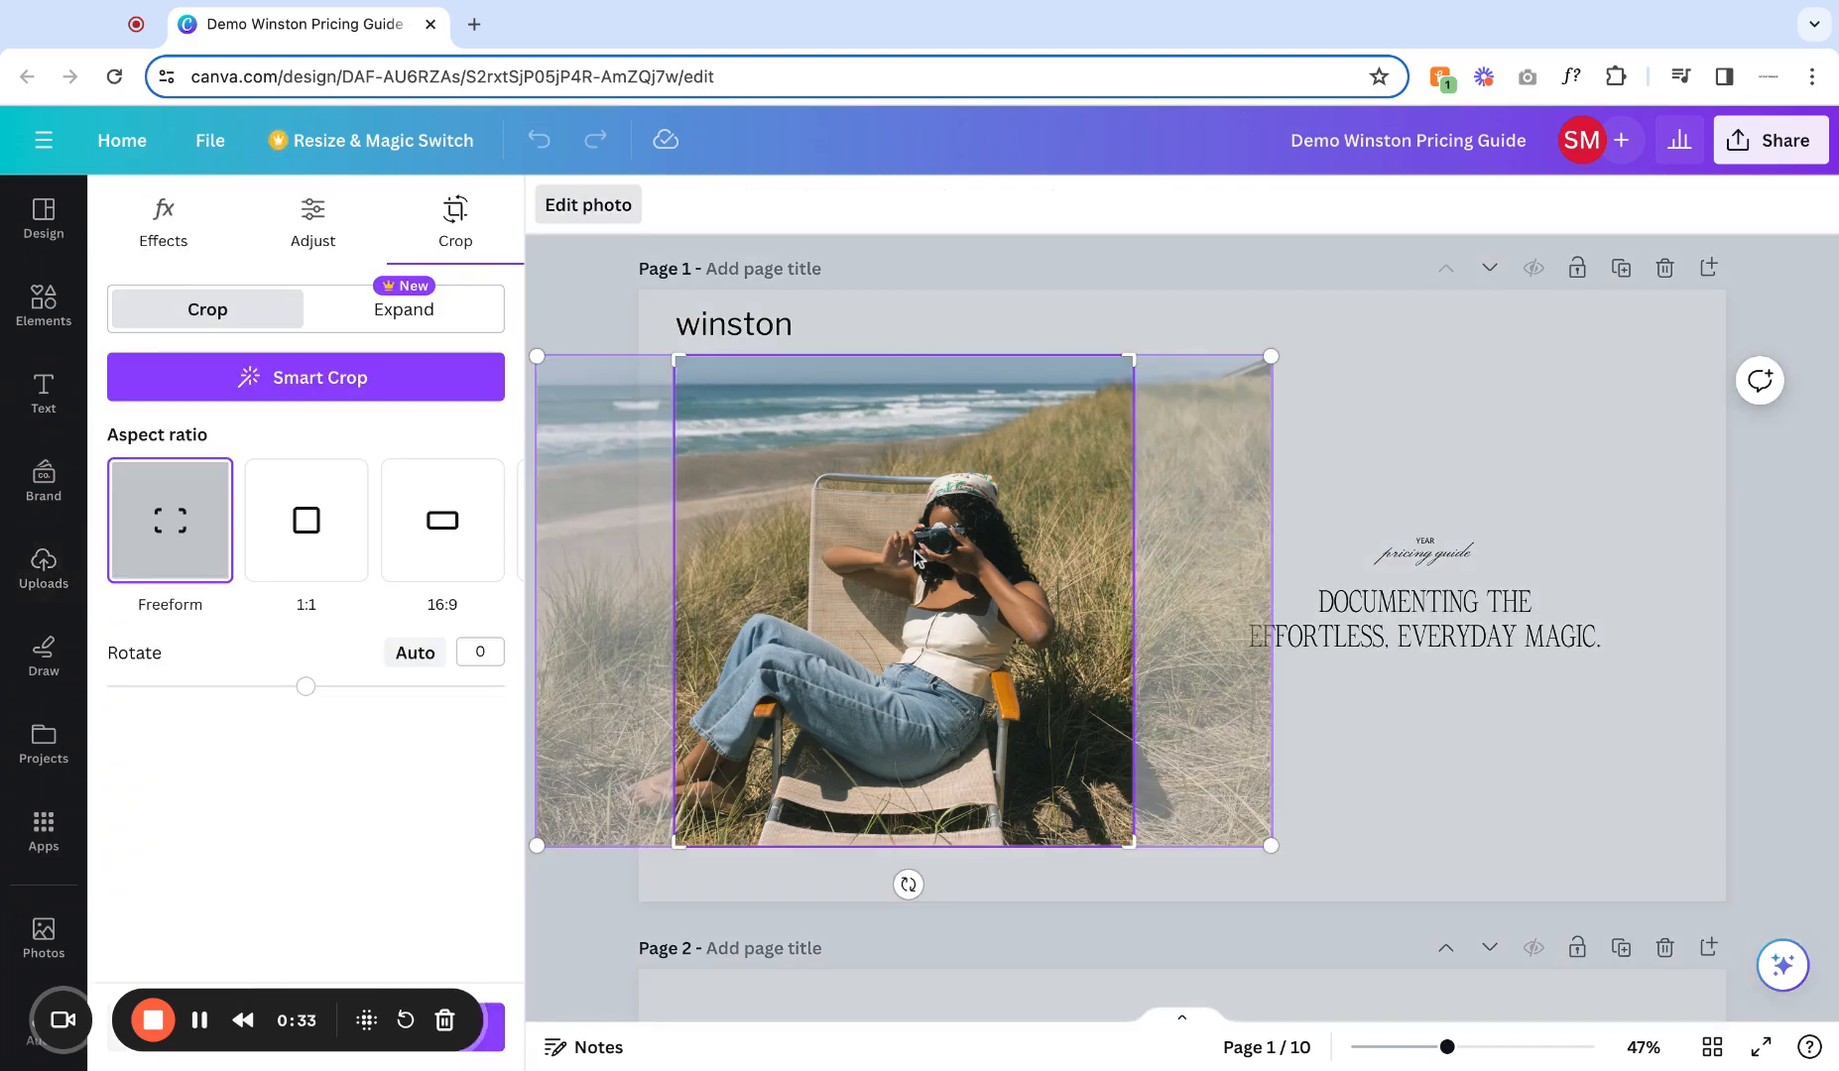
drag(914, 559, 1001, 558)
click(1519, 398)
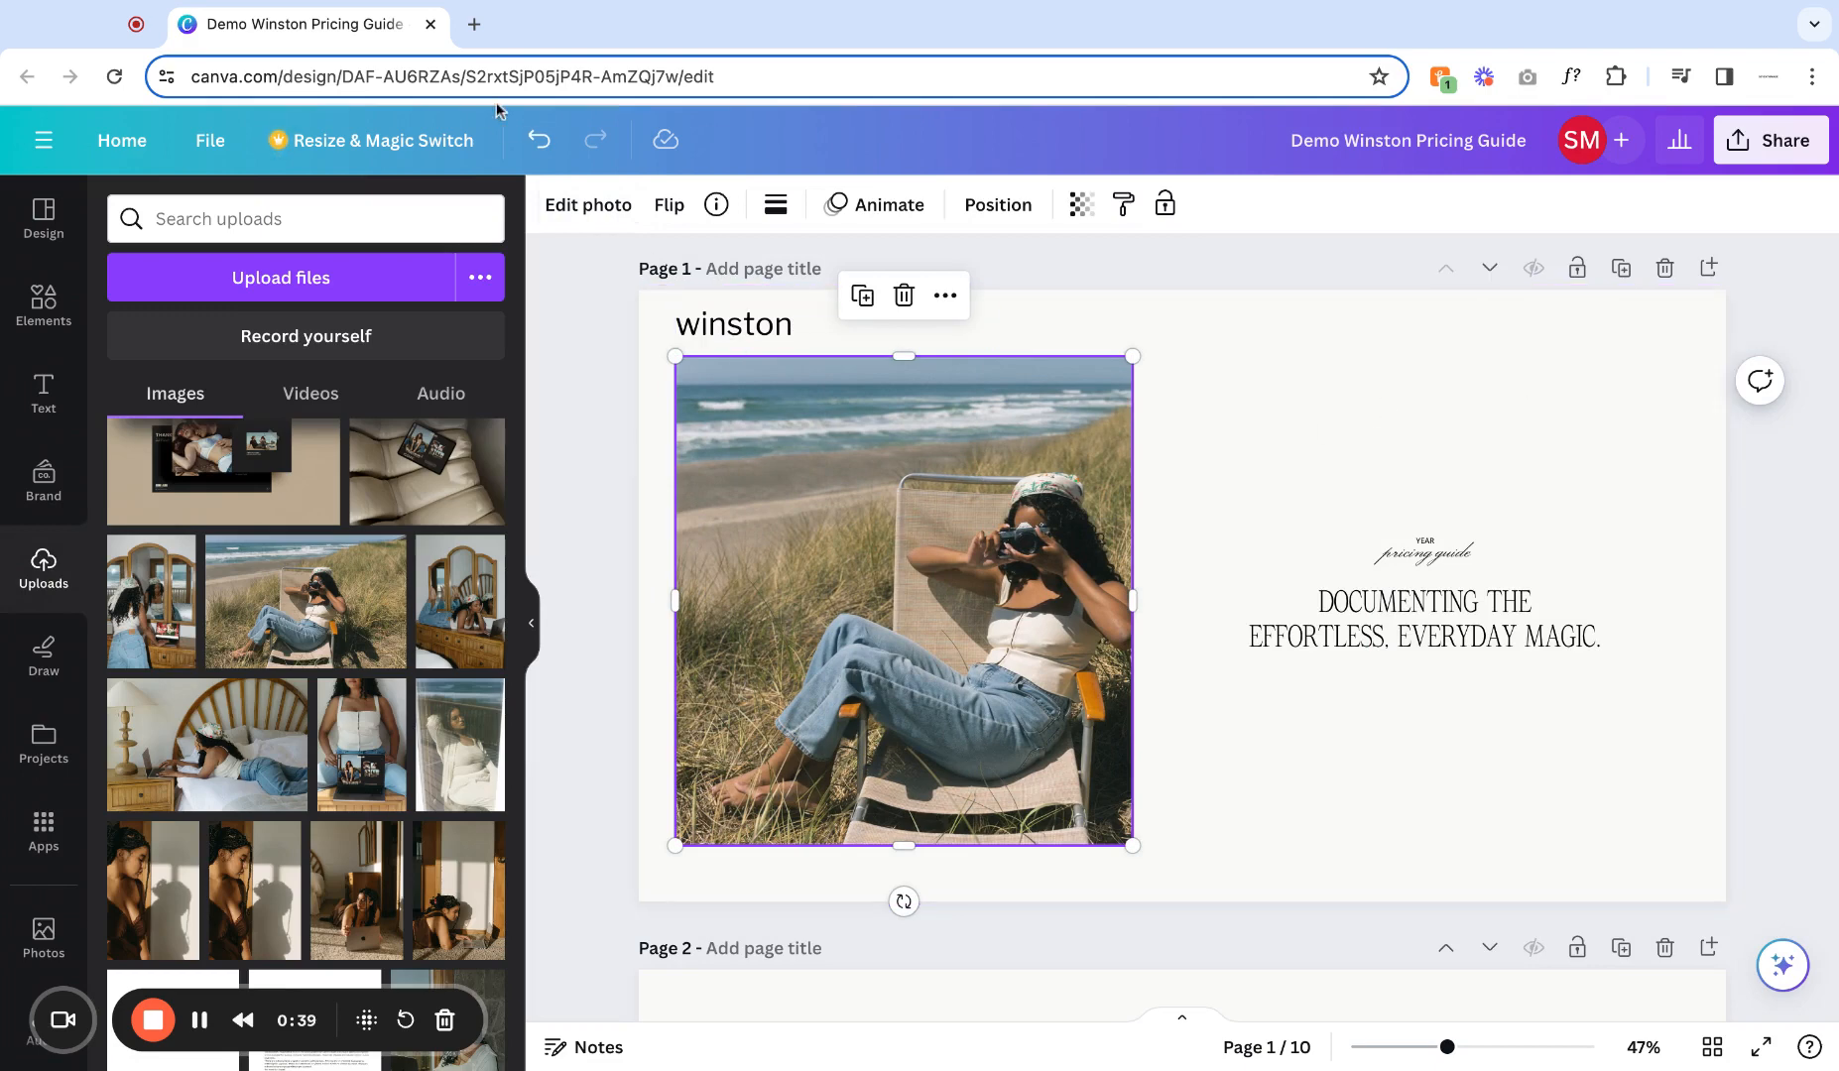
Undo the crop shift and photo replacement, and fill the page 1 photo frame with the beach photo again.
click(538, 142)
click(538, 142)
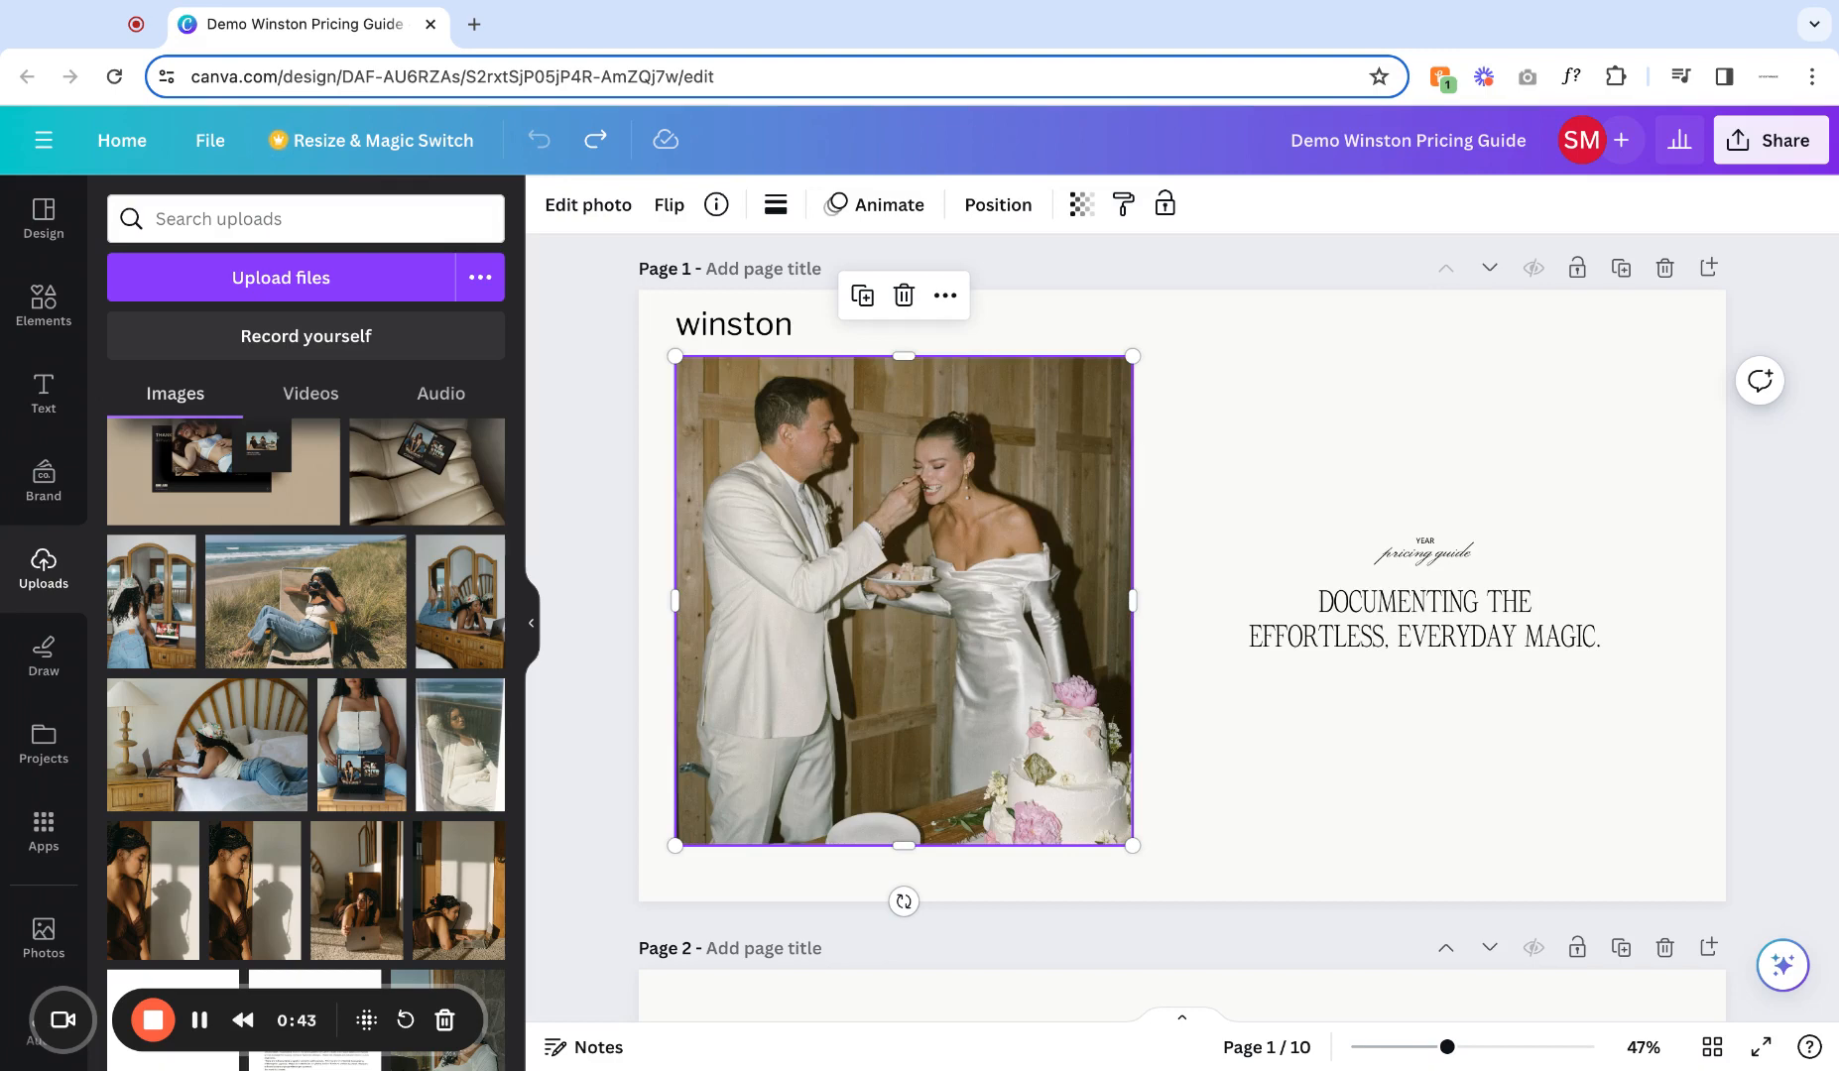
click(295, 617)
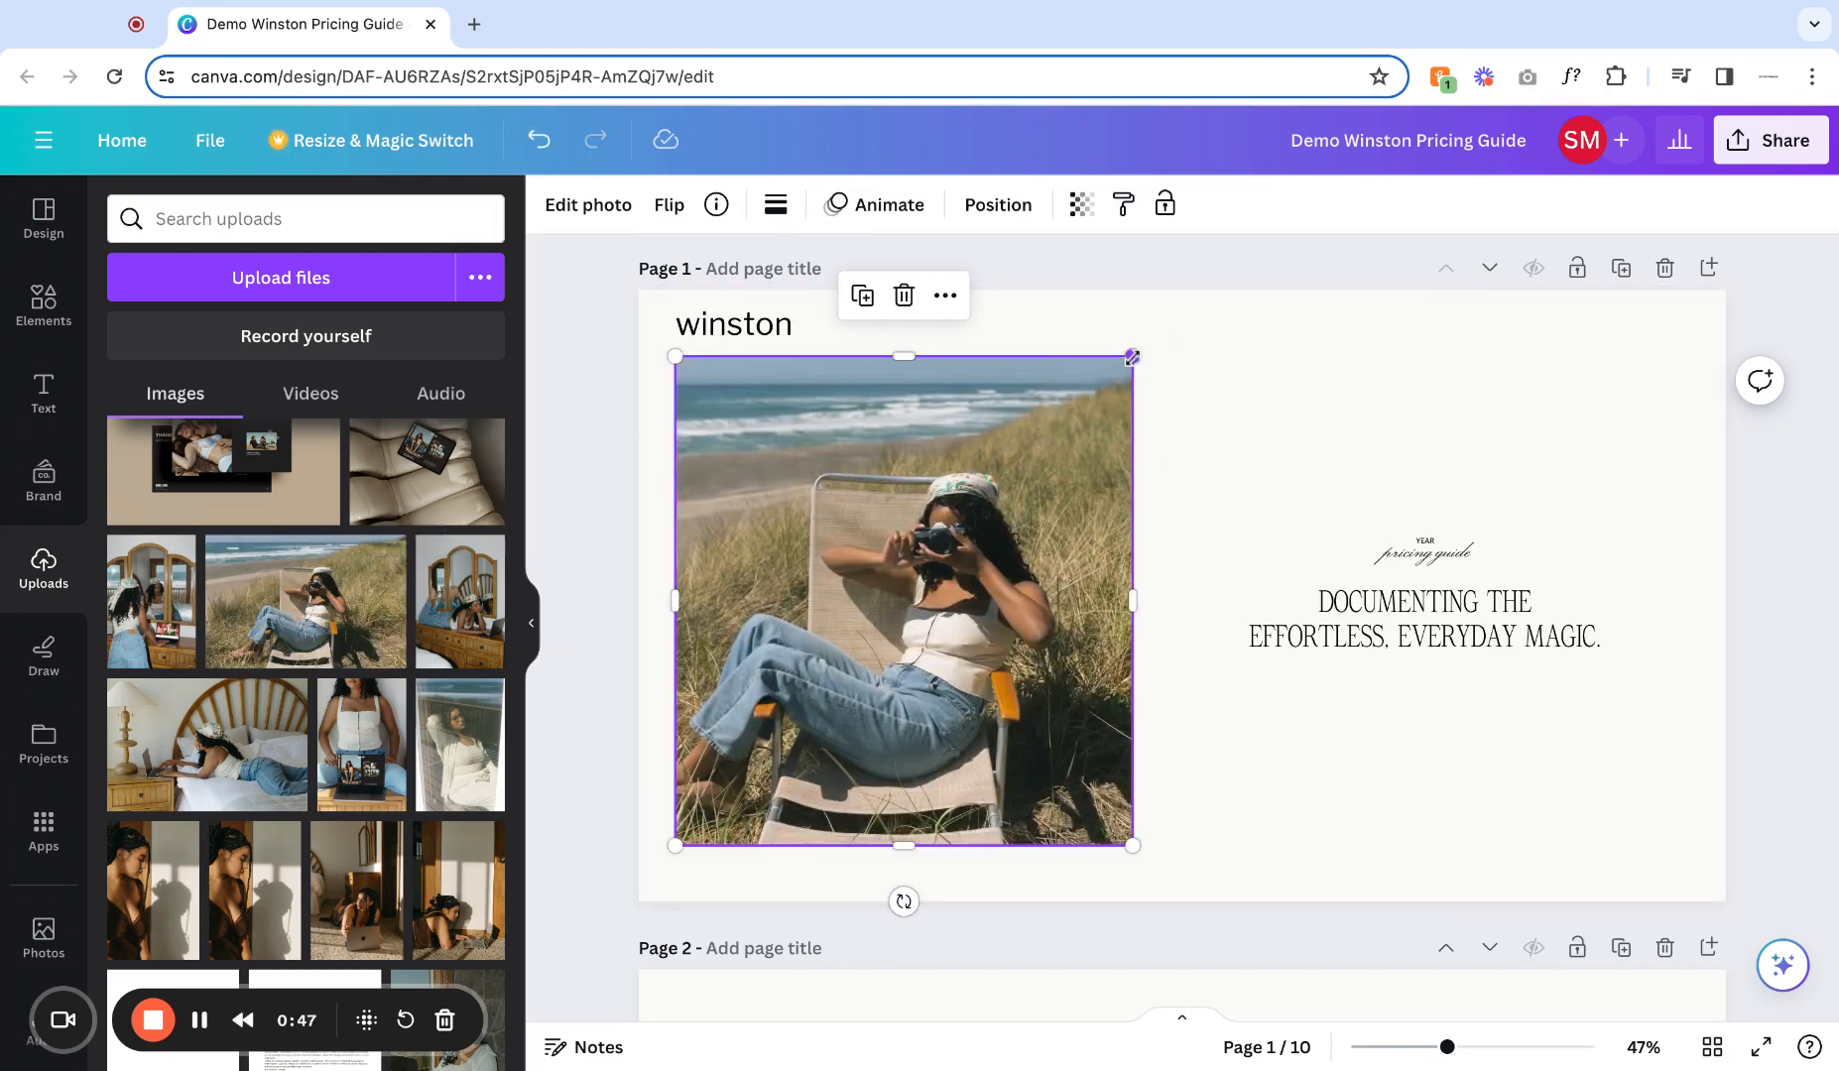
Try narrowing the beach photo's frame from its right edge, and undo the resize.
drag(1133, 355, 1133, 357)
key(ctrl+z)
drag(1132, 600, 992, 600)
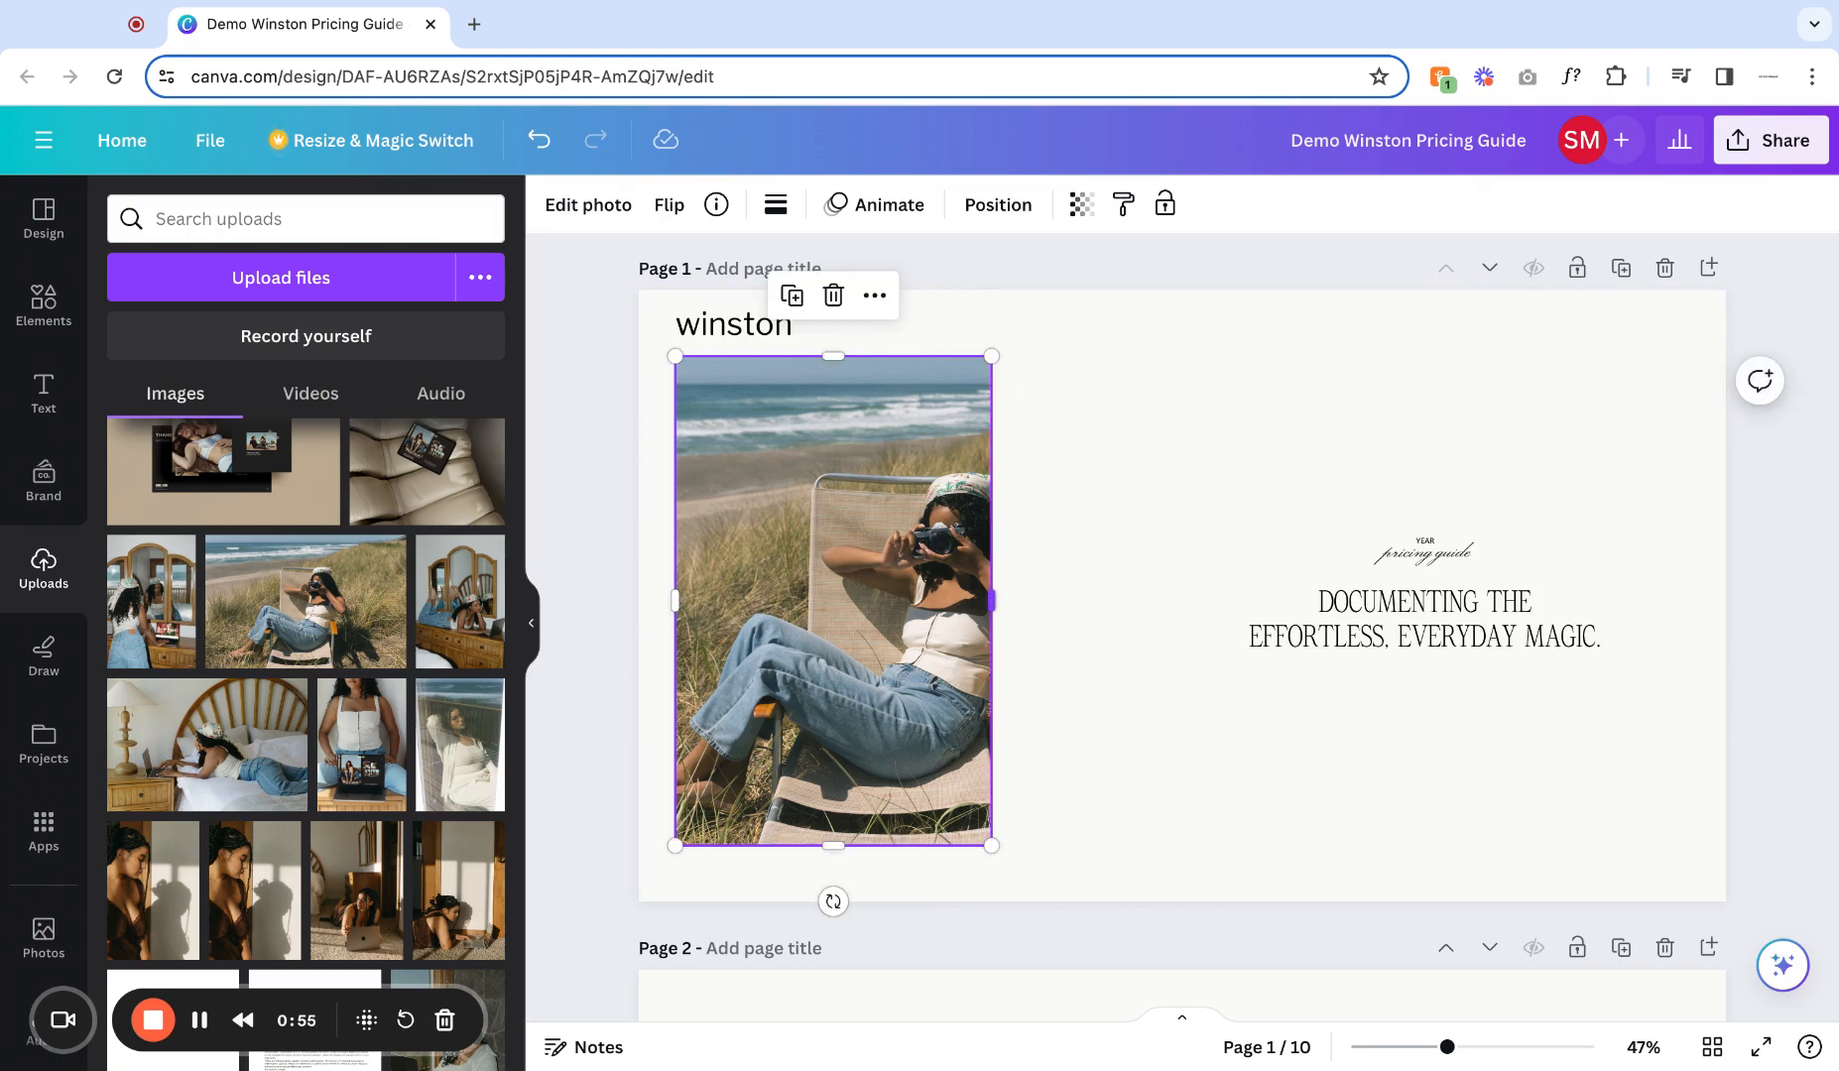
key(ctrl+z)
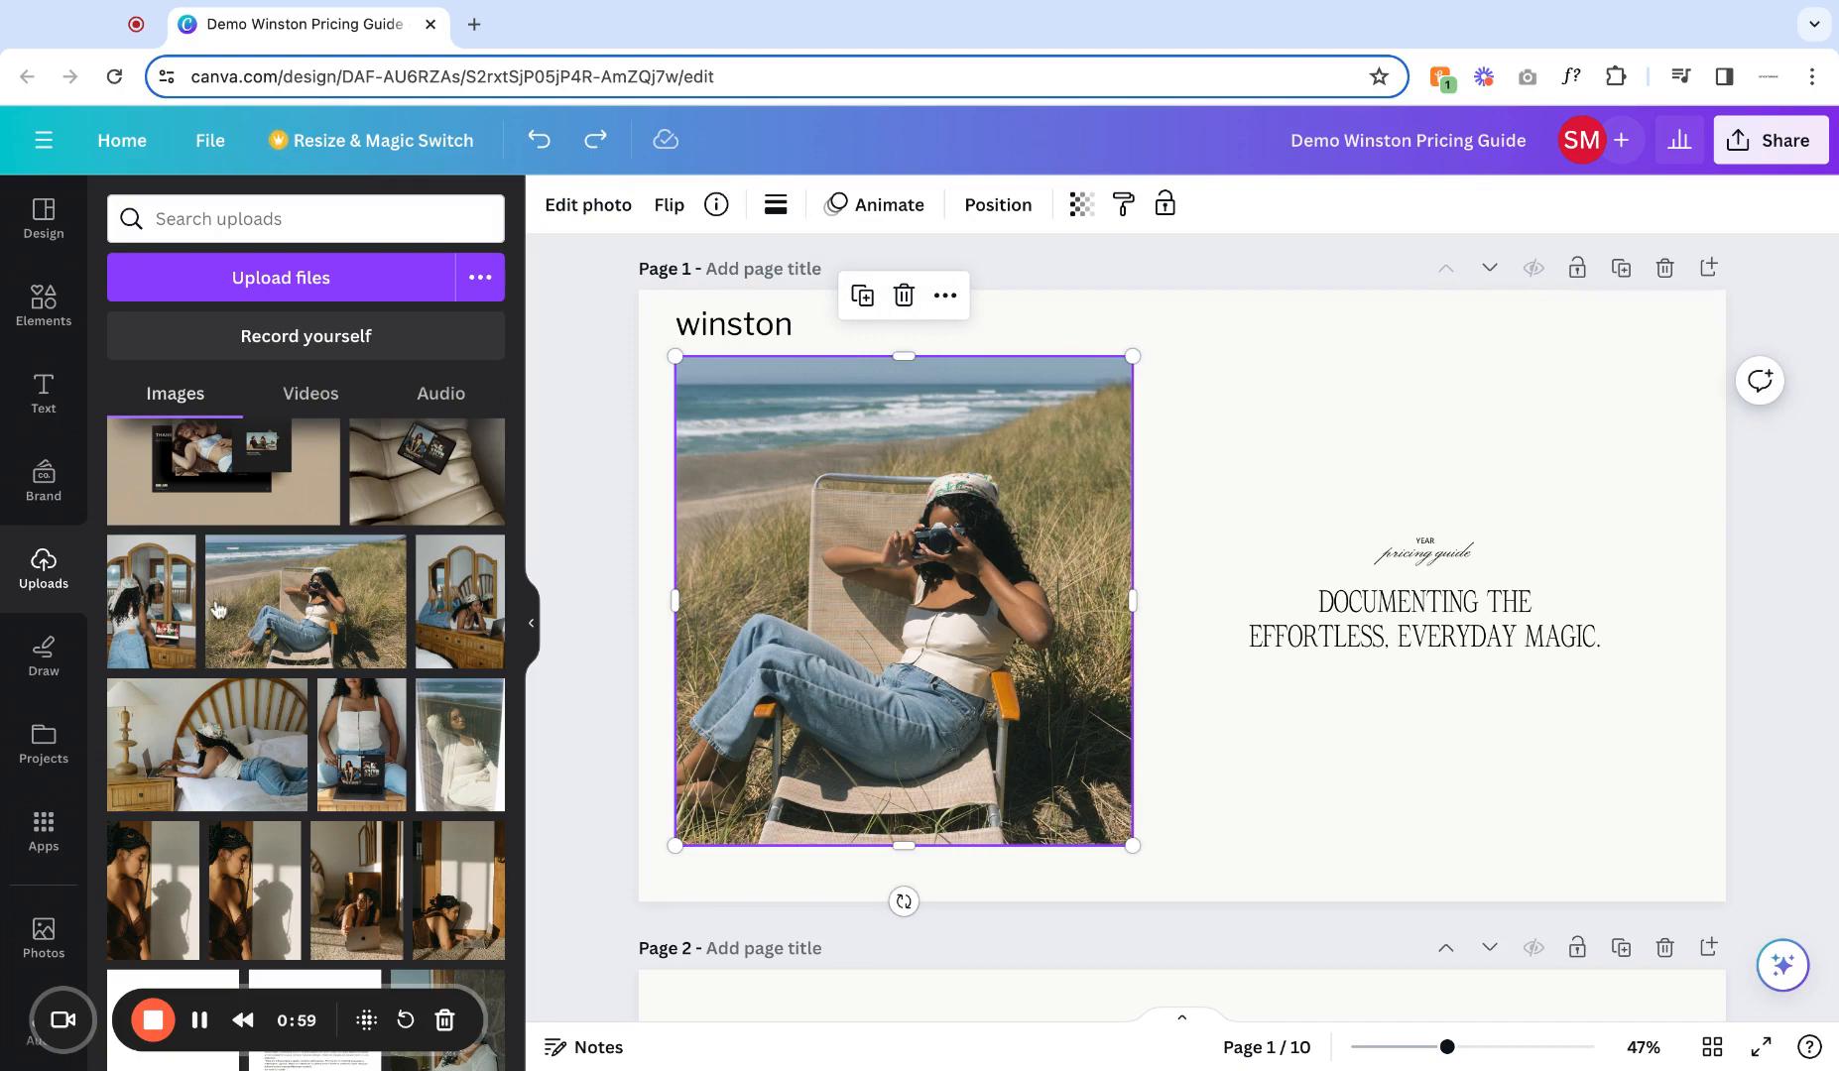
Add a second copy of the beach photo to page 1, shrunk to a thumbnail in the page's upper right corner.
click(317, 615)
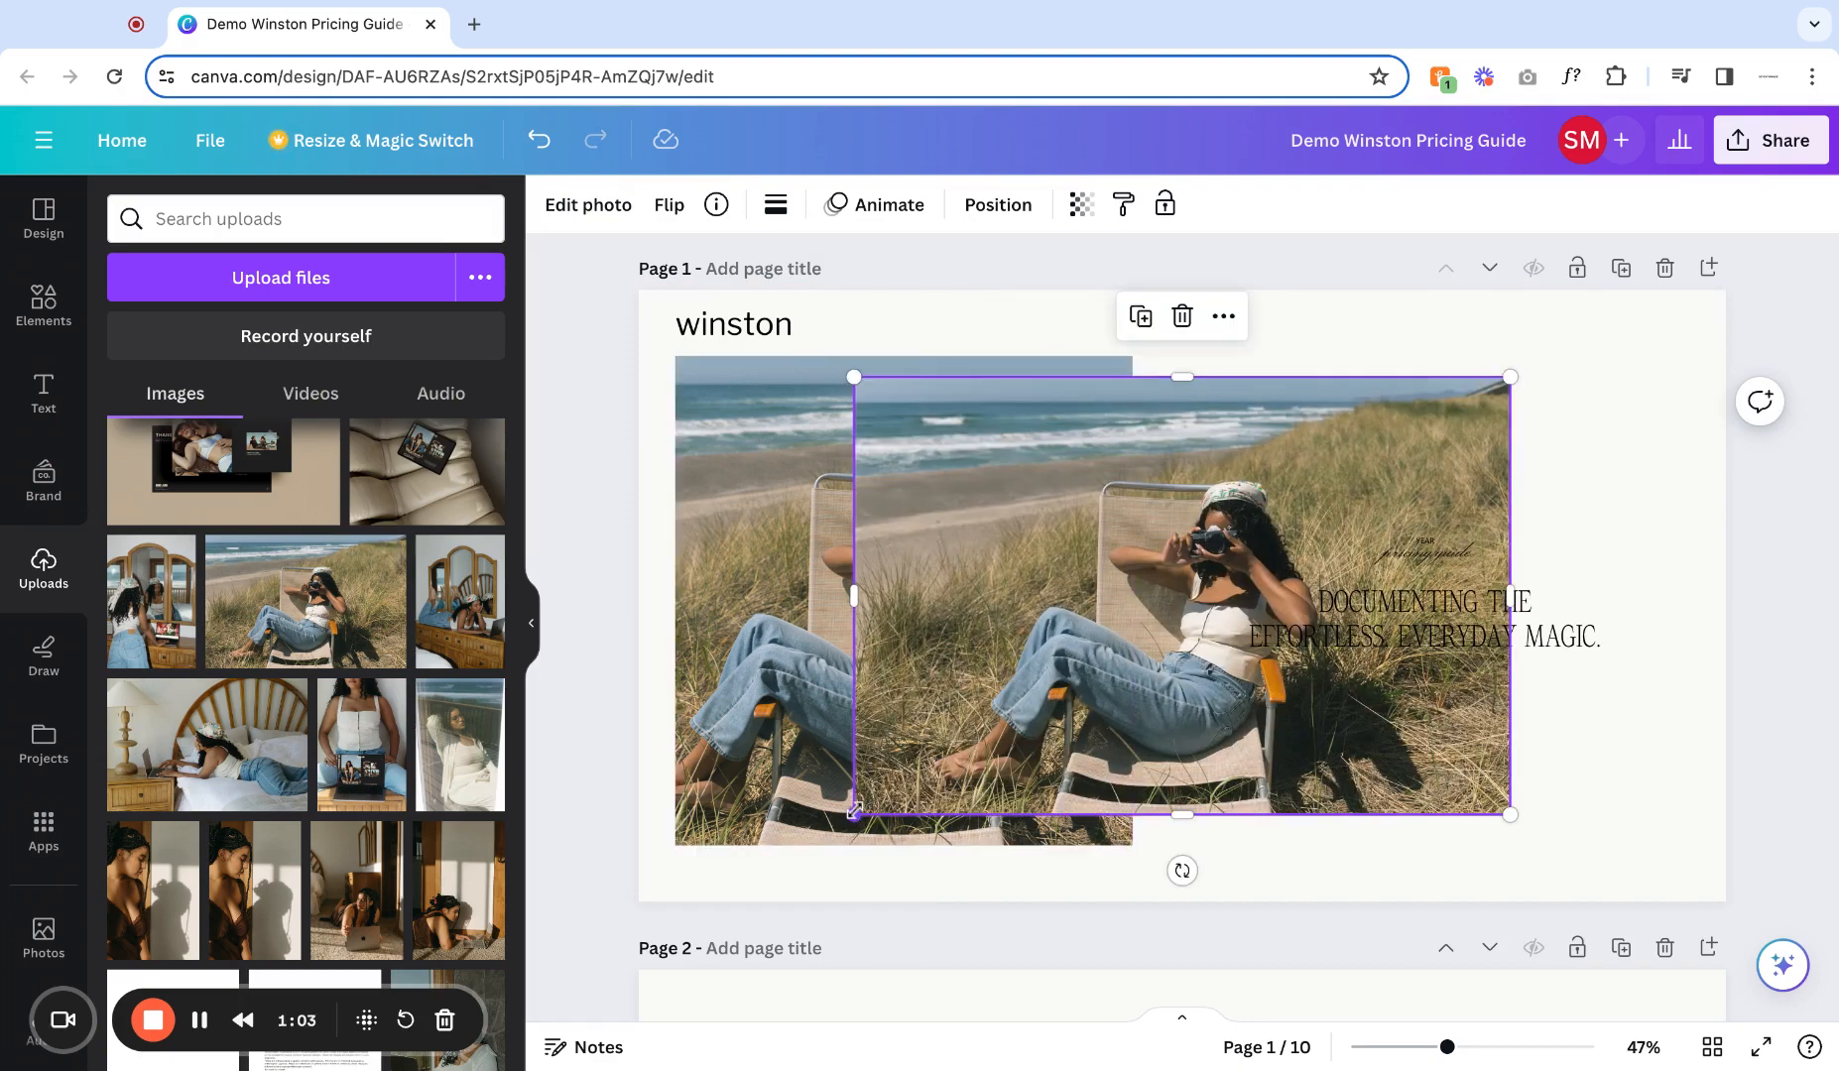
drag(854, 814, 1283, 528)
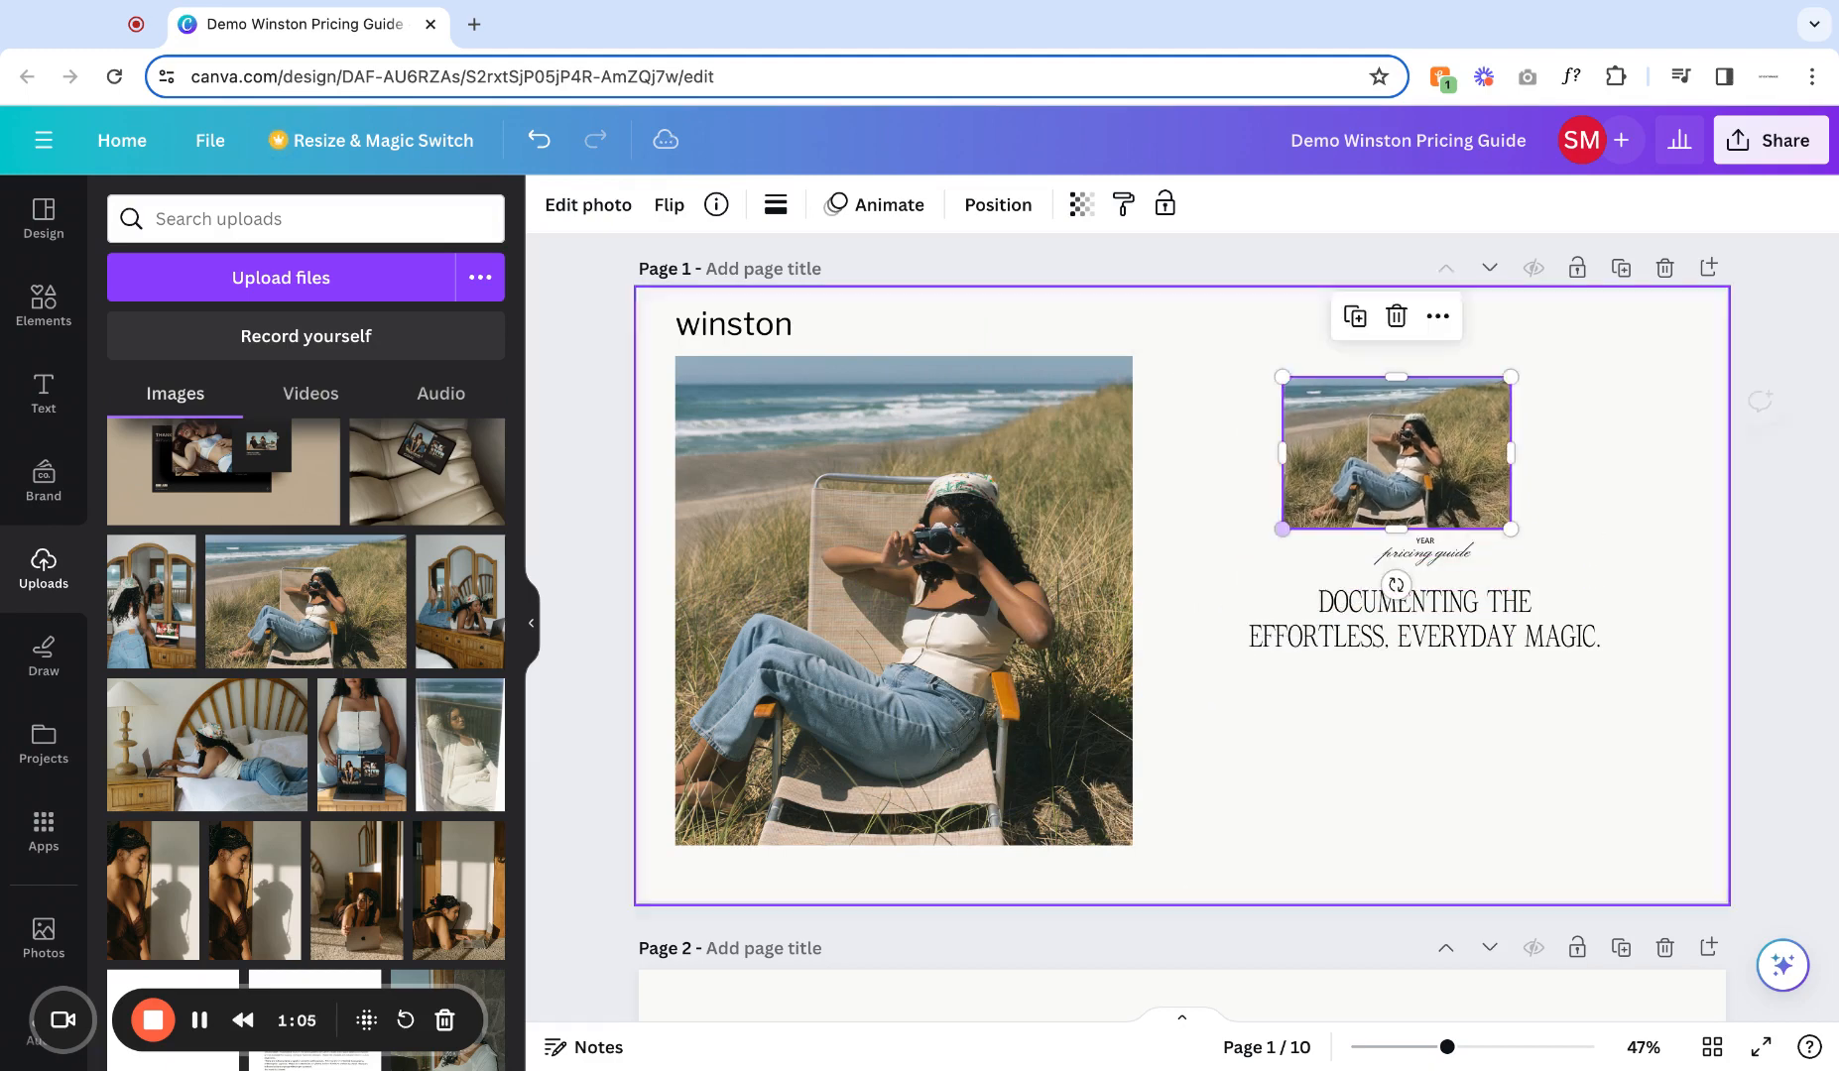
drag(1388, 424, 1544, 405)
drag(1436, 508, 1500, 464)
click(1254, 470)
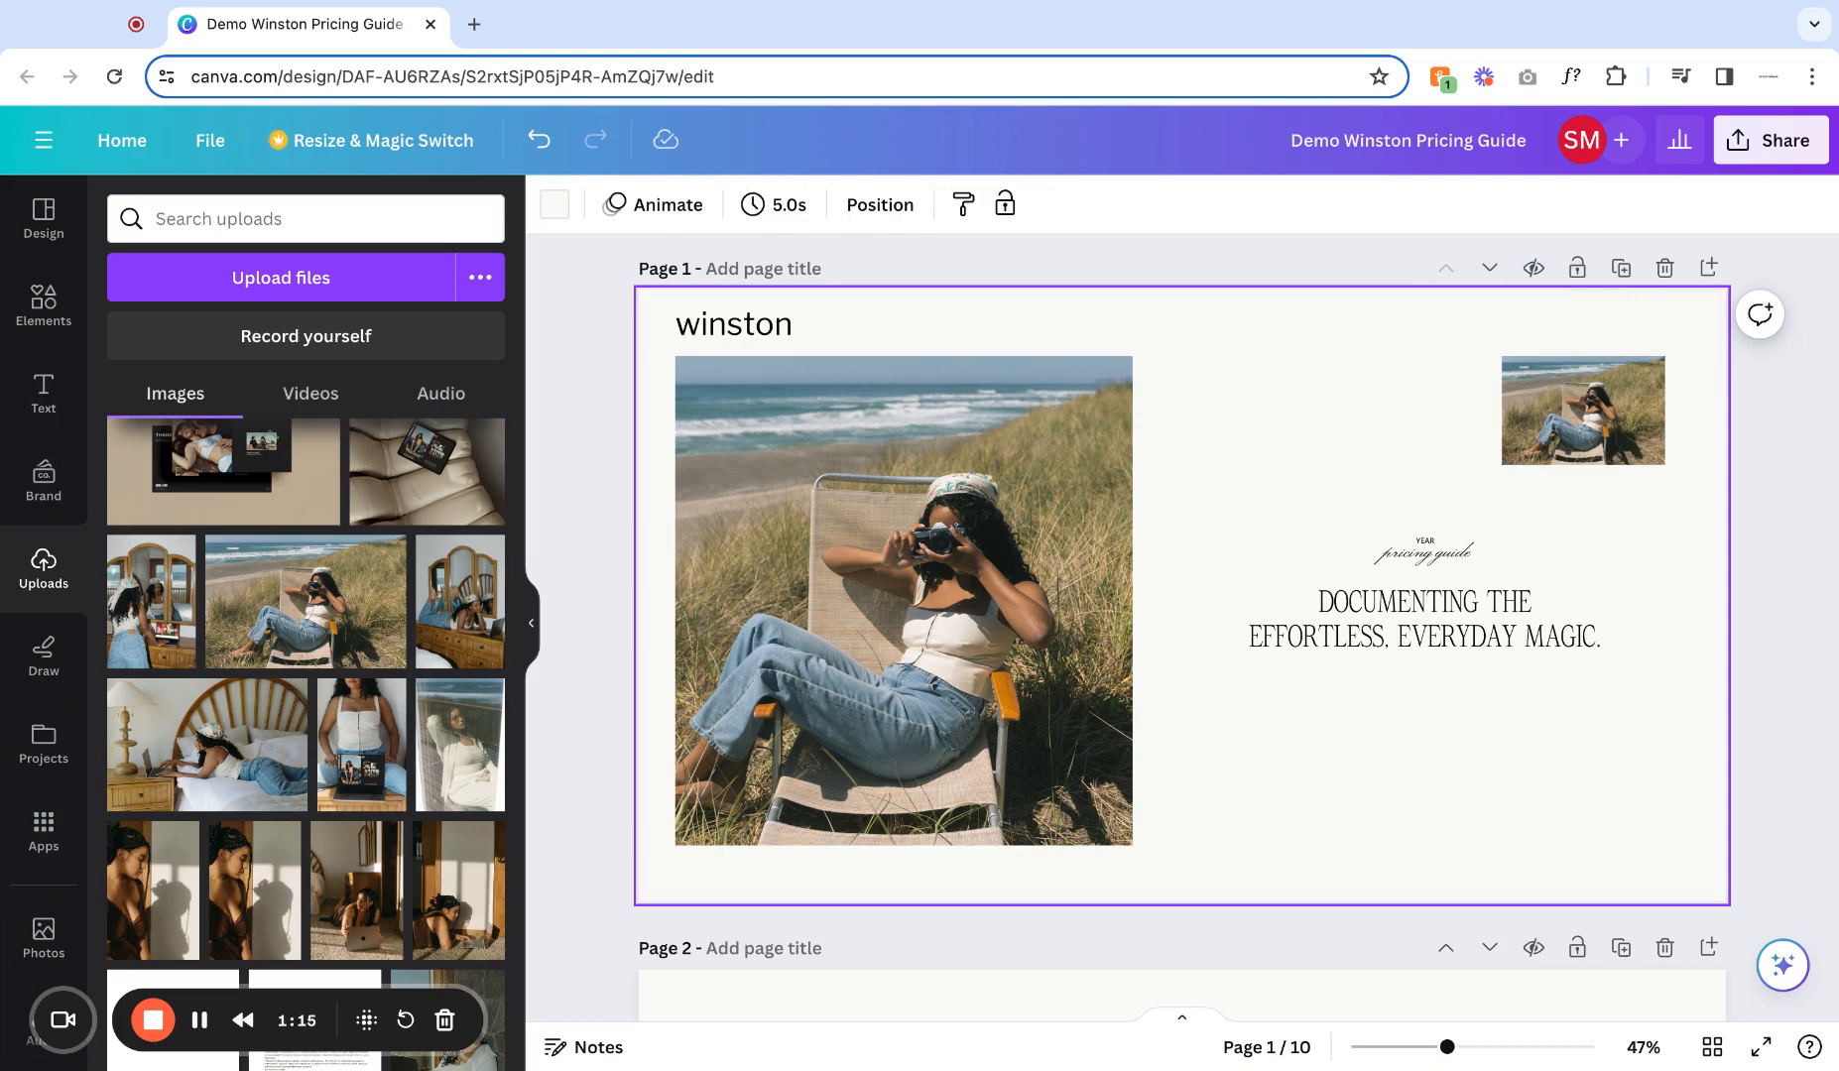
Undo the small beach photo's edits and insertion, and the photo replacement, back to the original wedding photo.
click(542, 141)
click(543, 142)
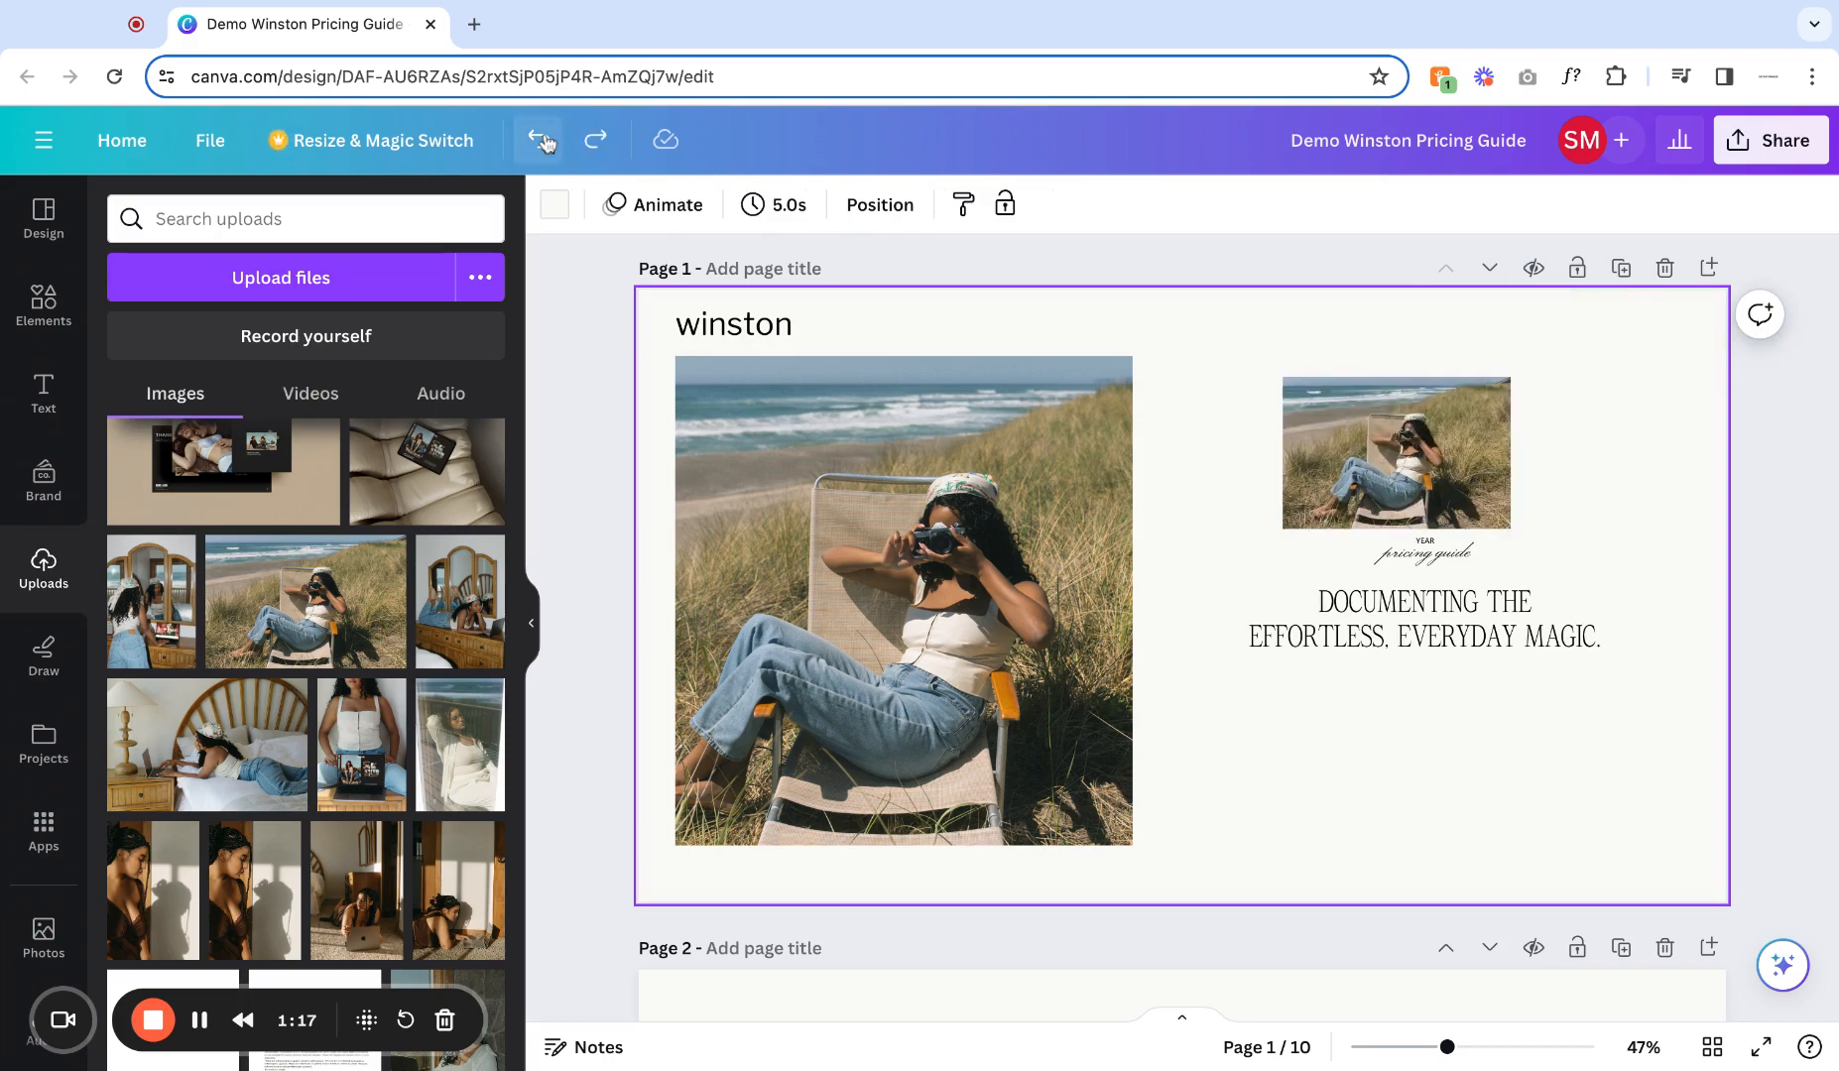
click(541, 142)
click(542, 142)
click(542, 142)
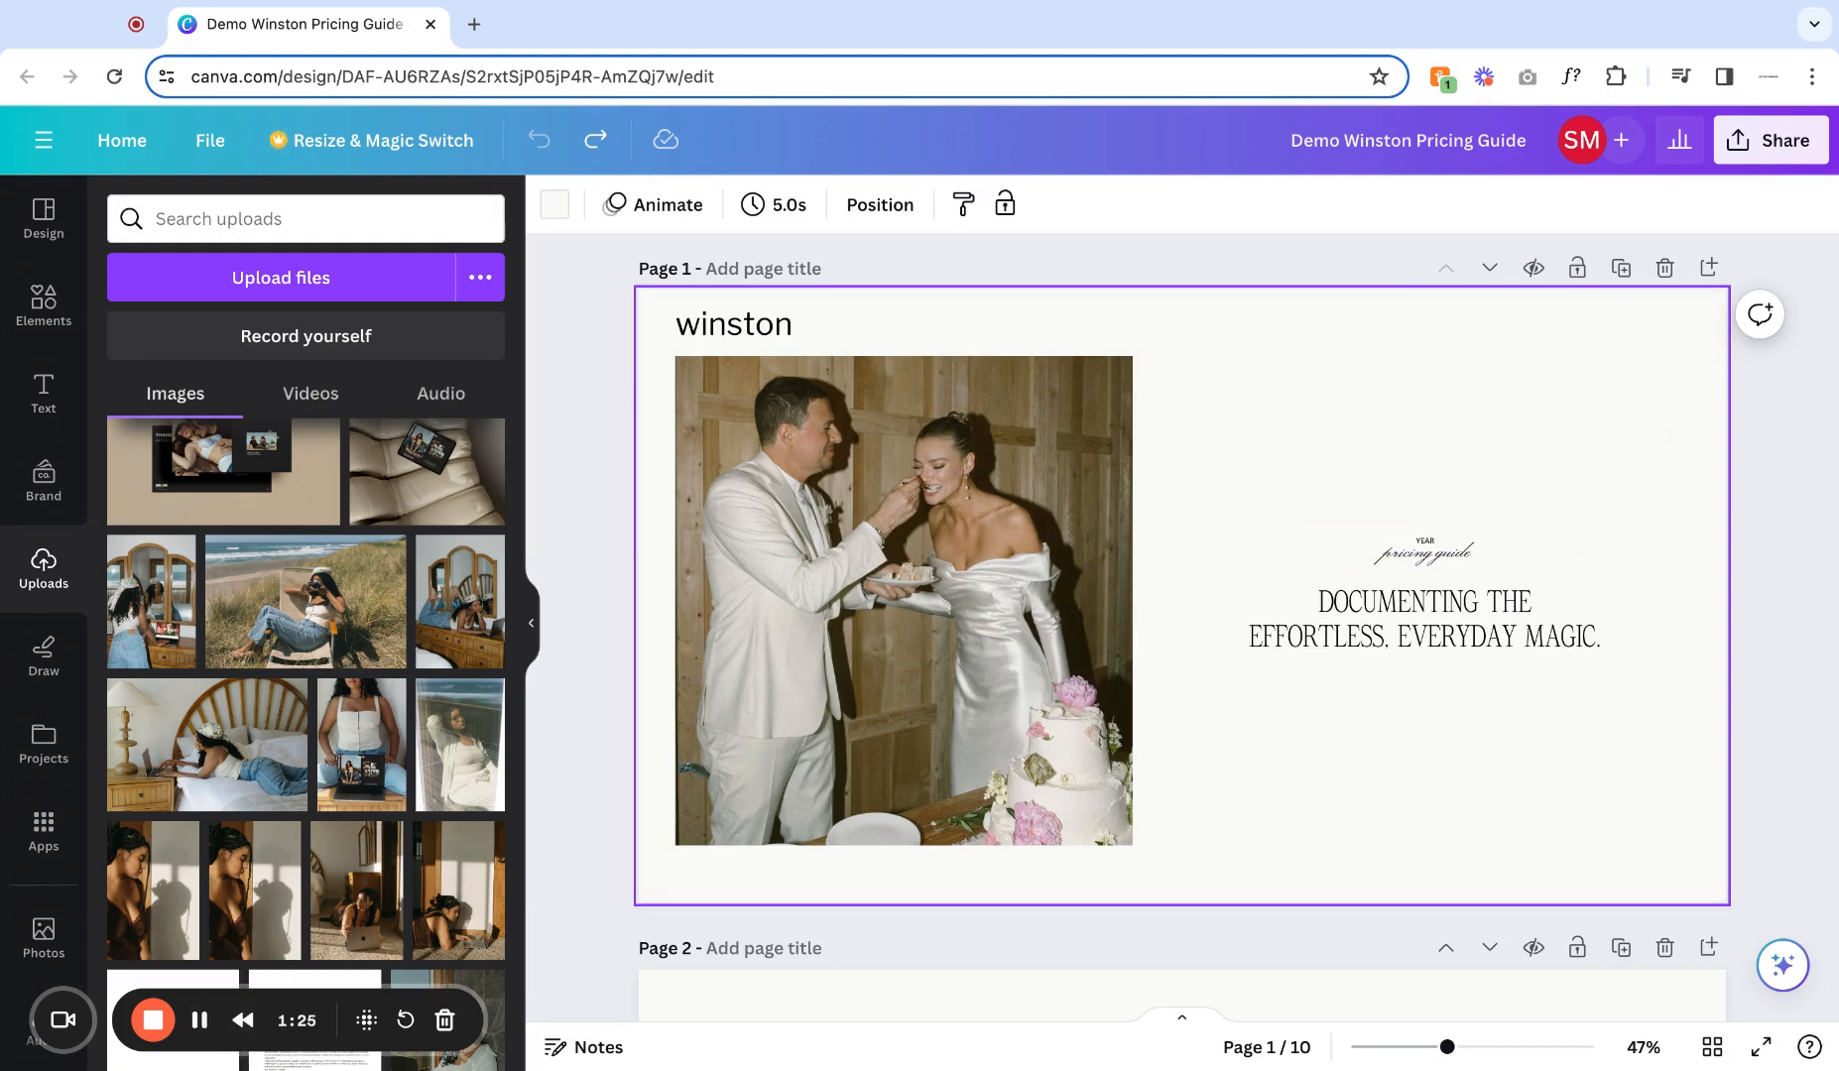
Replace the "winston" heading above the page 1 photo with "business name".
click(731, 320)
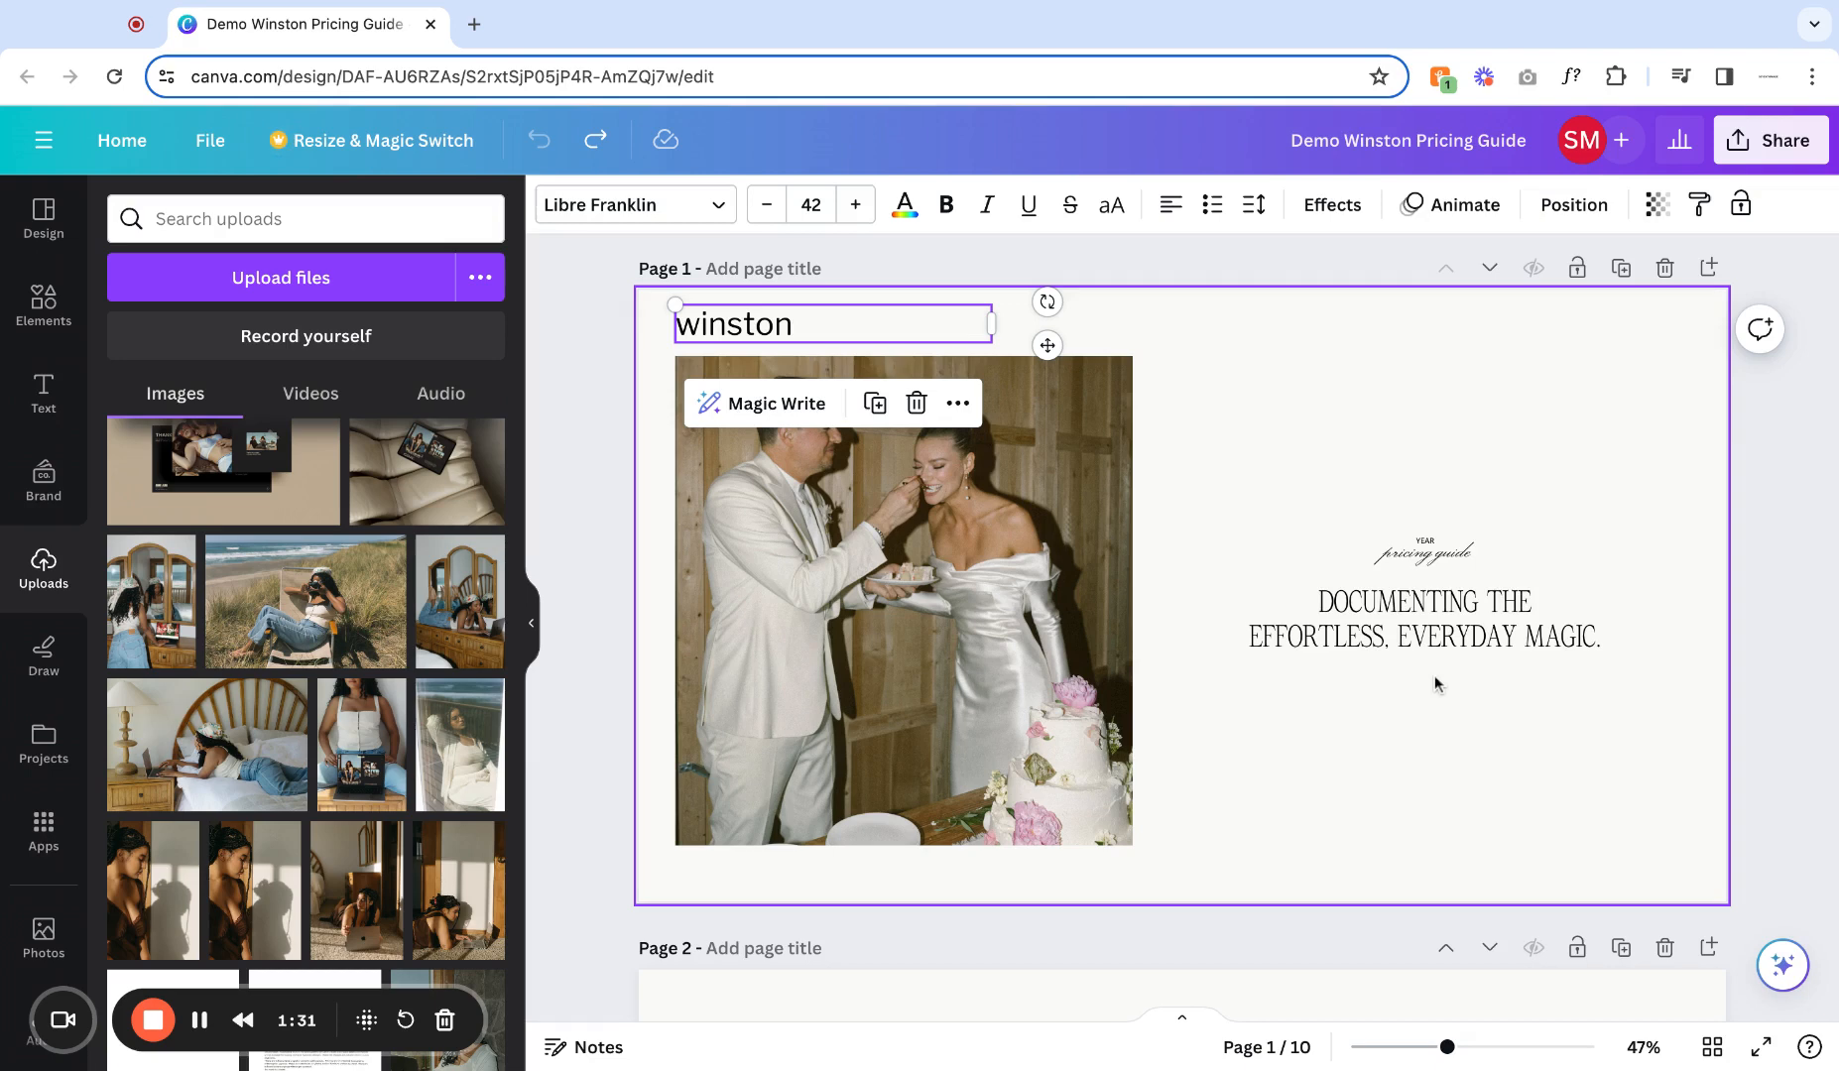
double_click(746, 335)
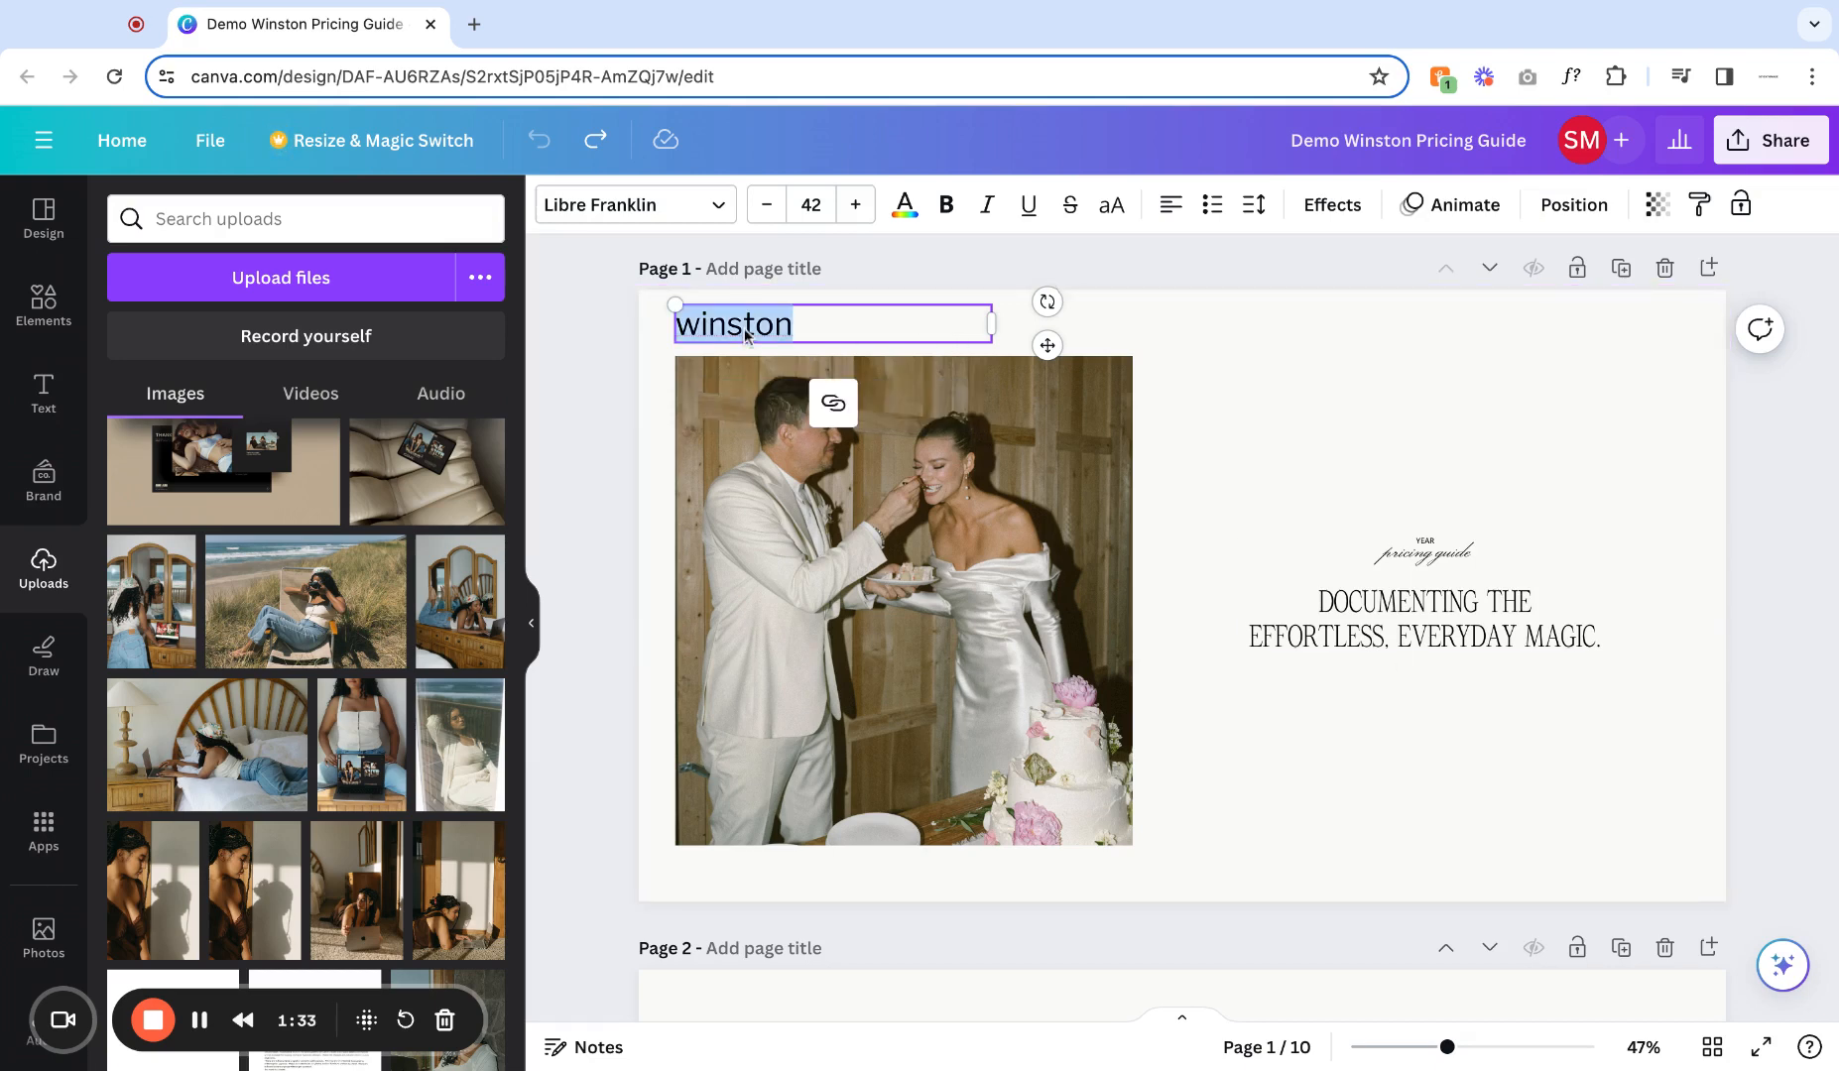
text(busi)
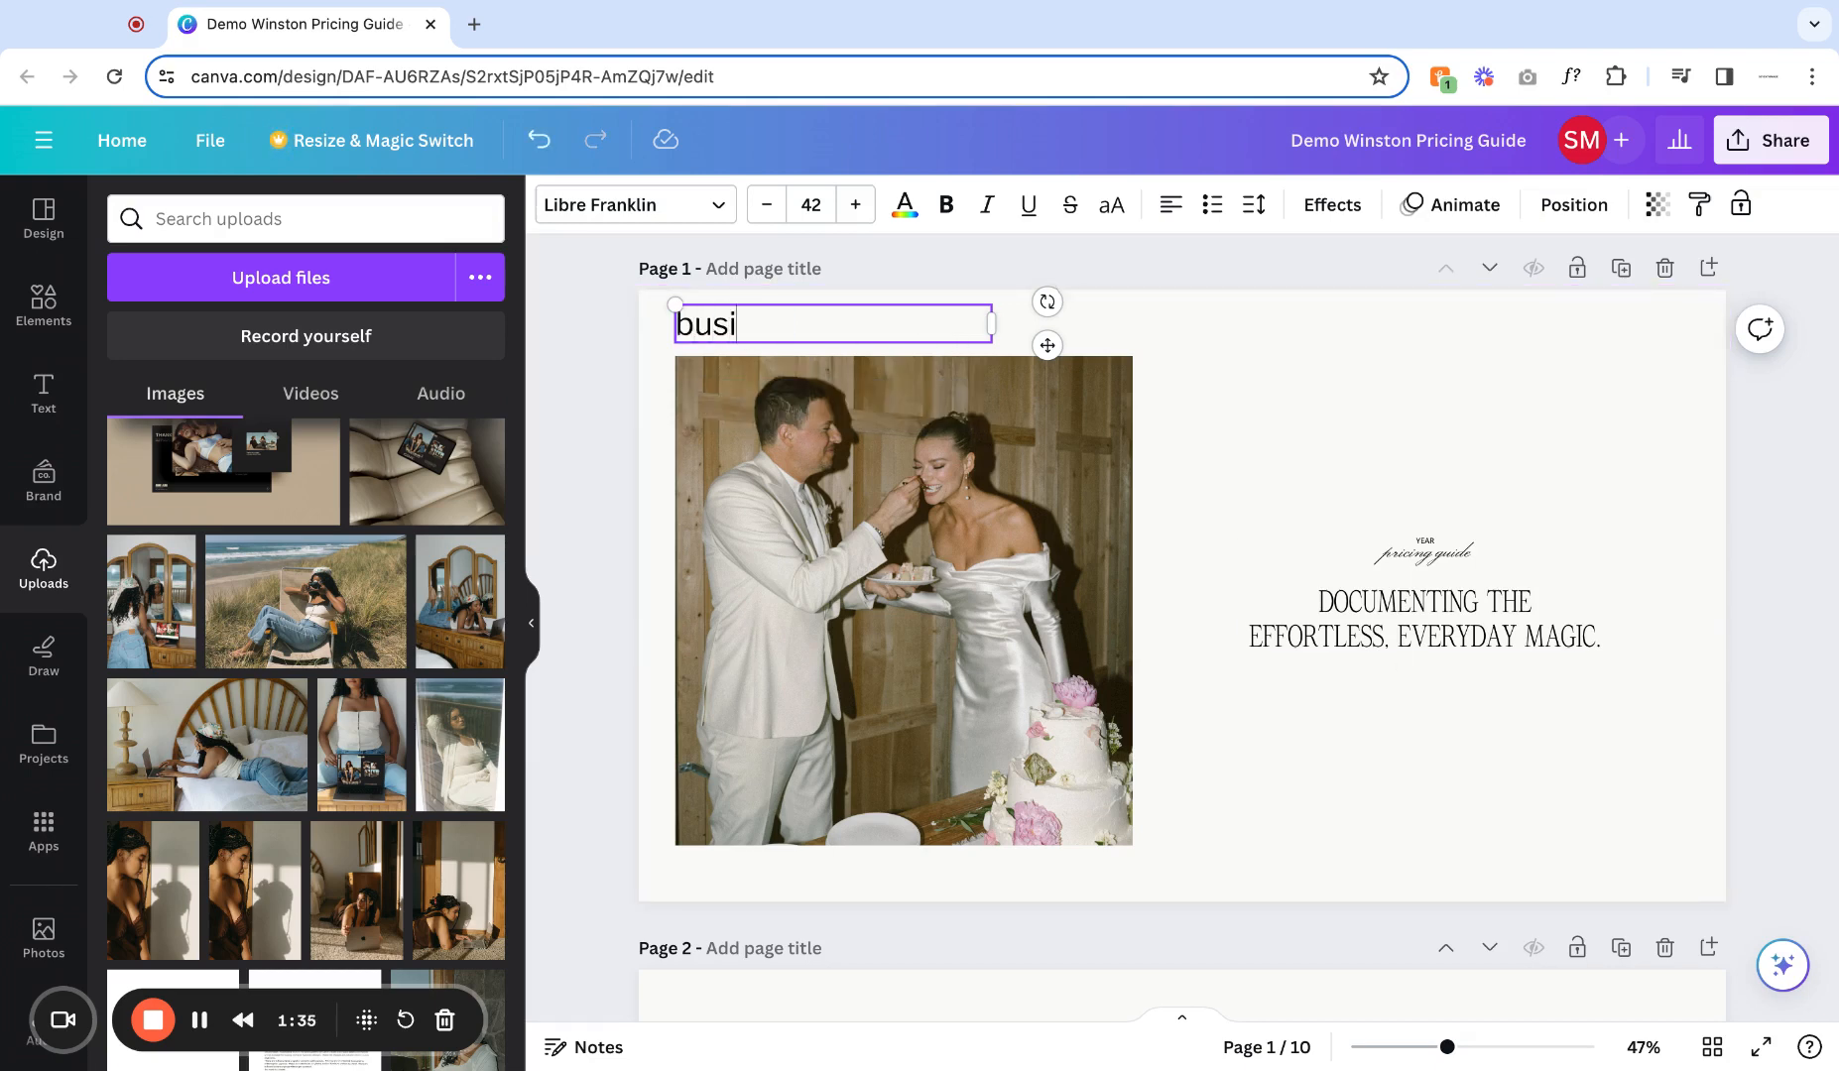
text(ness name)
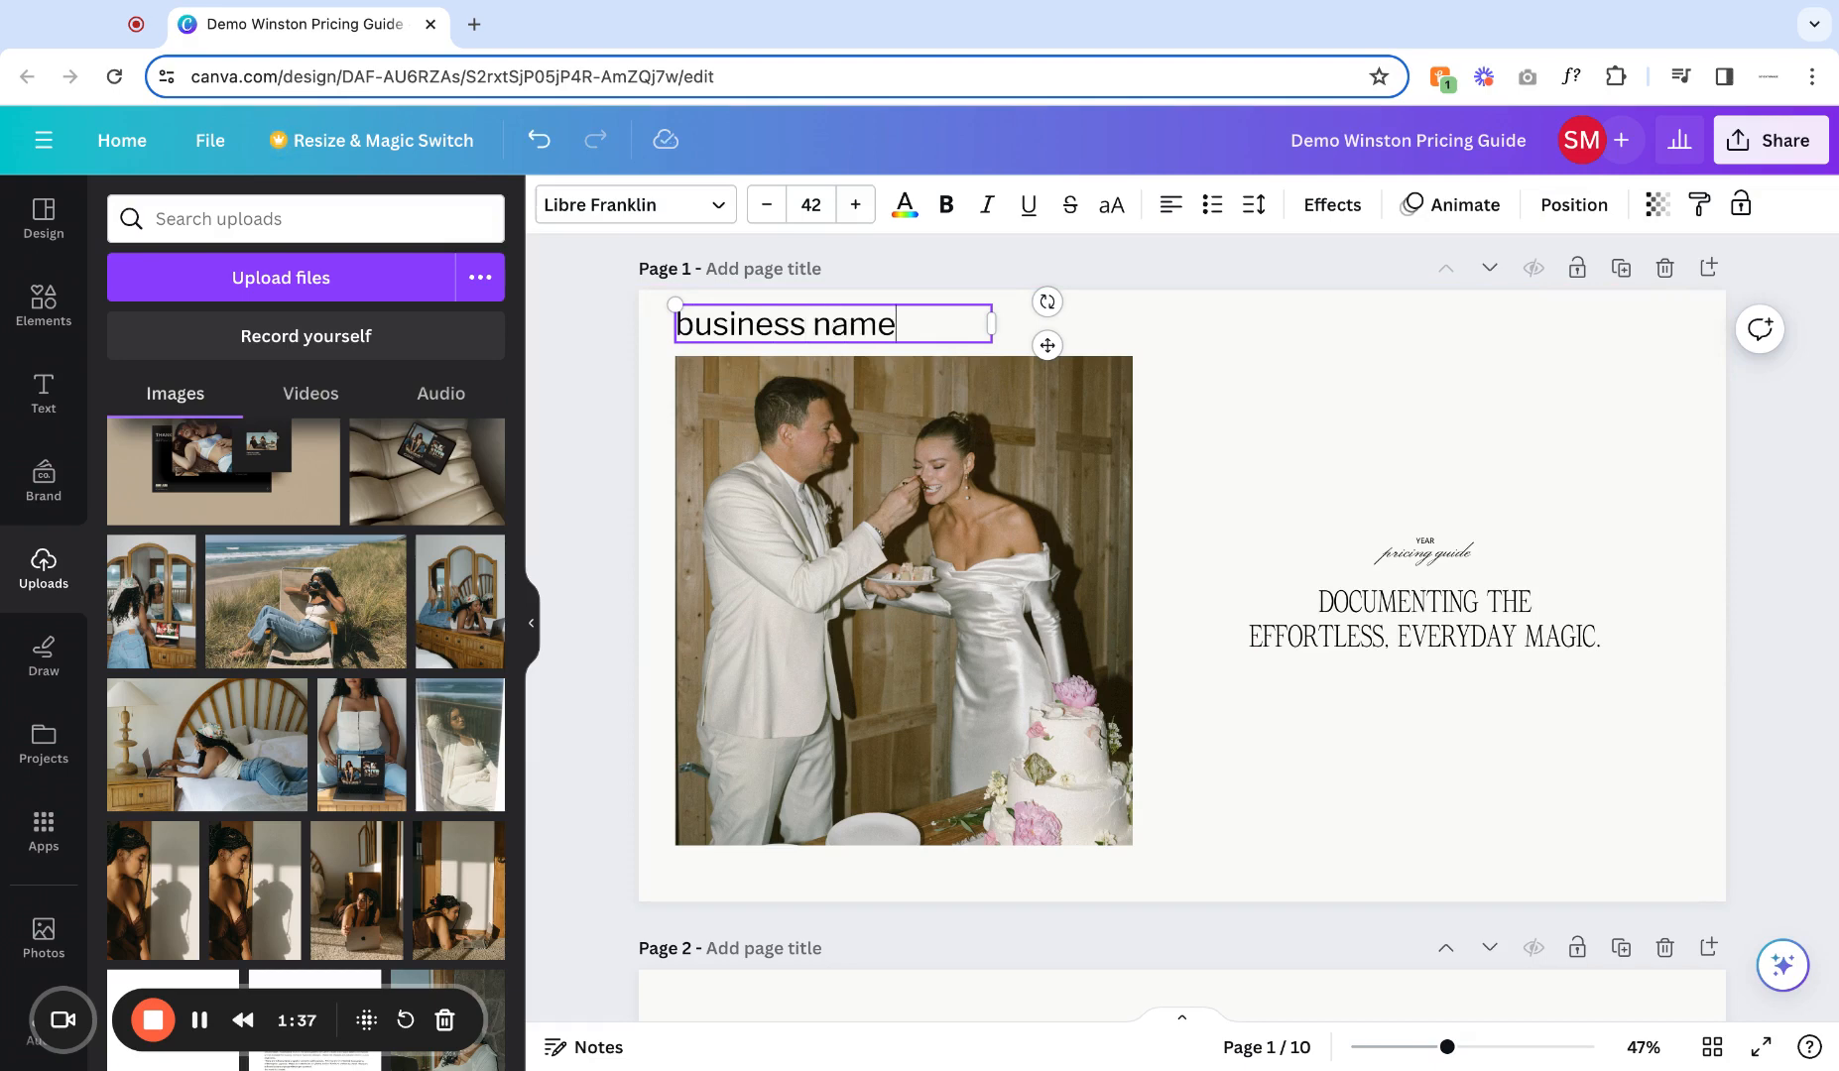
click(1129, 345)
Examine the font choices and font sizes available for the "business name" heading.
click(833, 333)
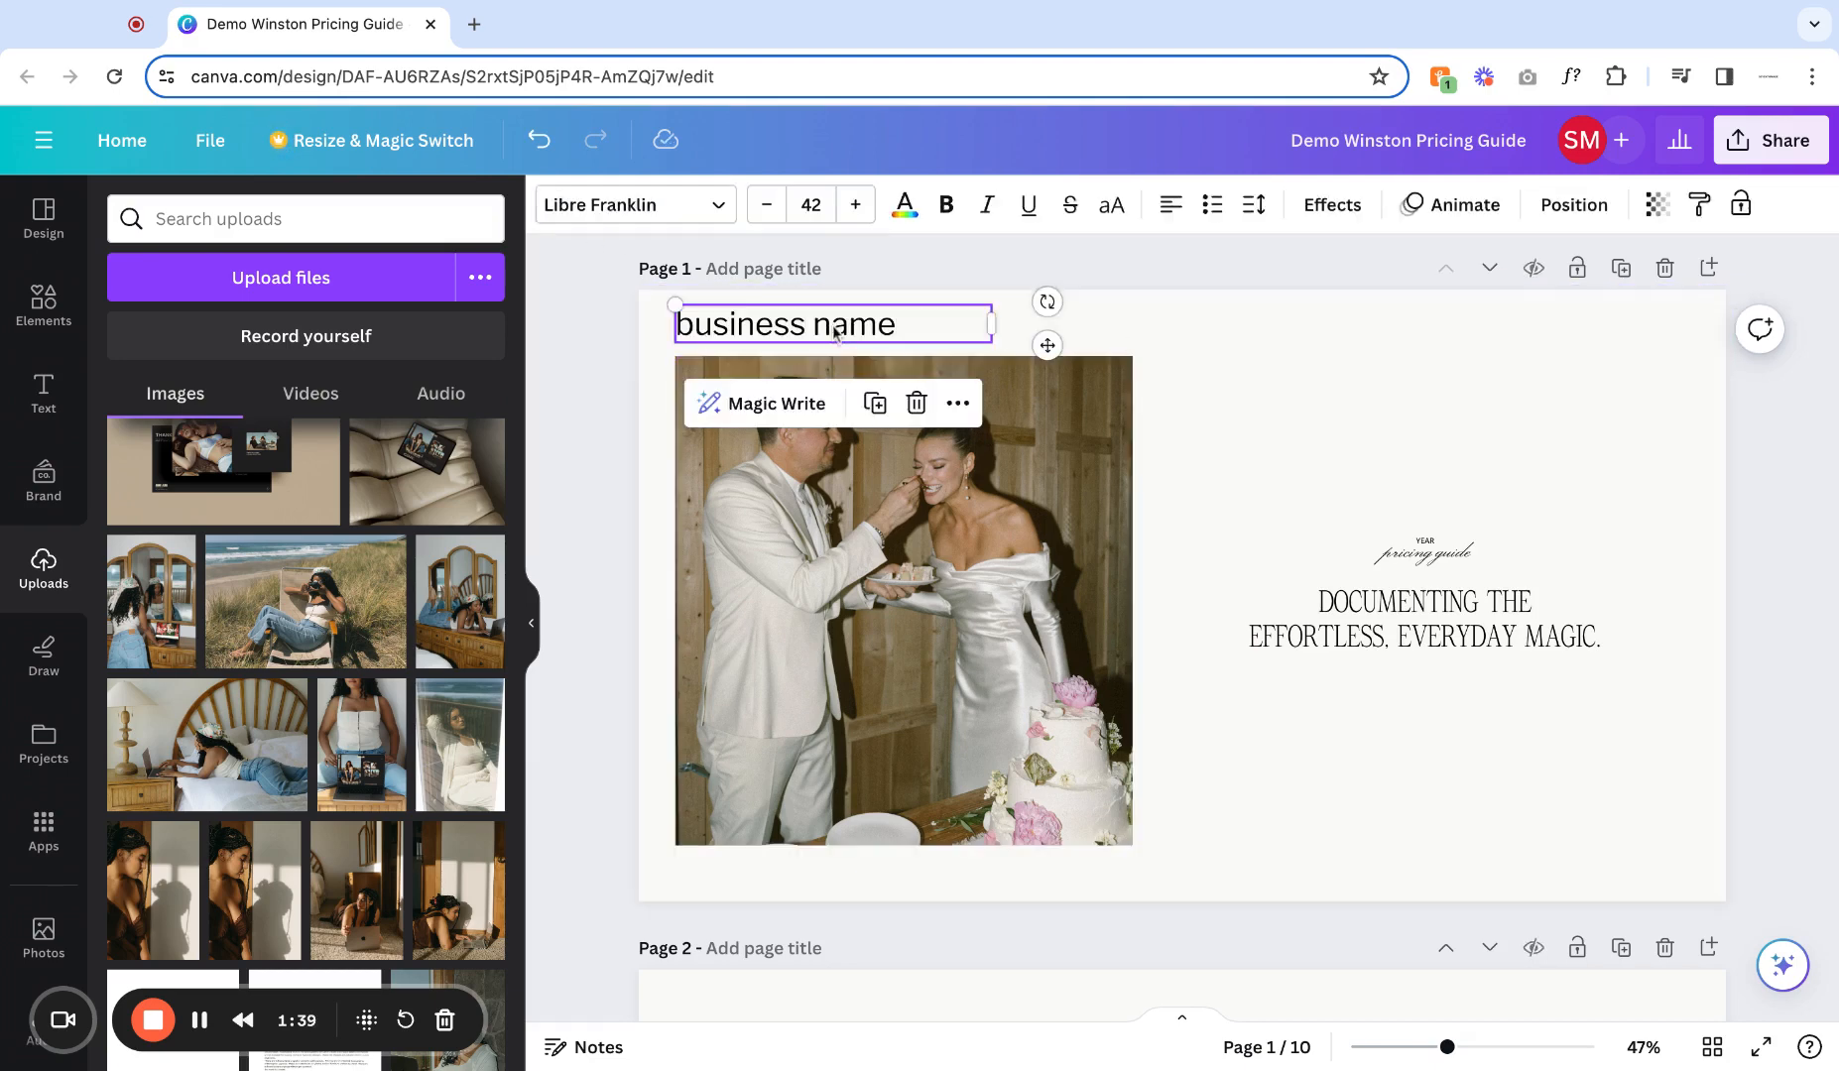
click(718, 208)
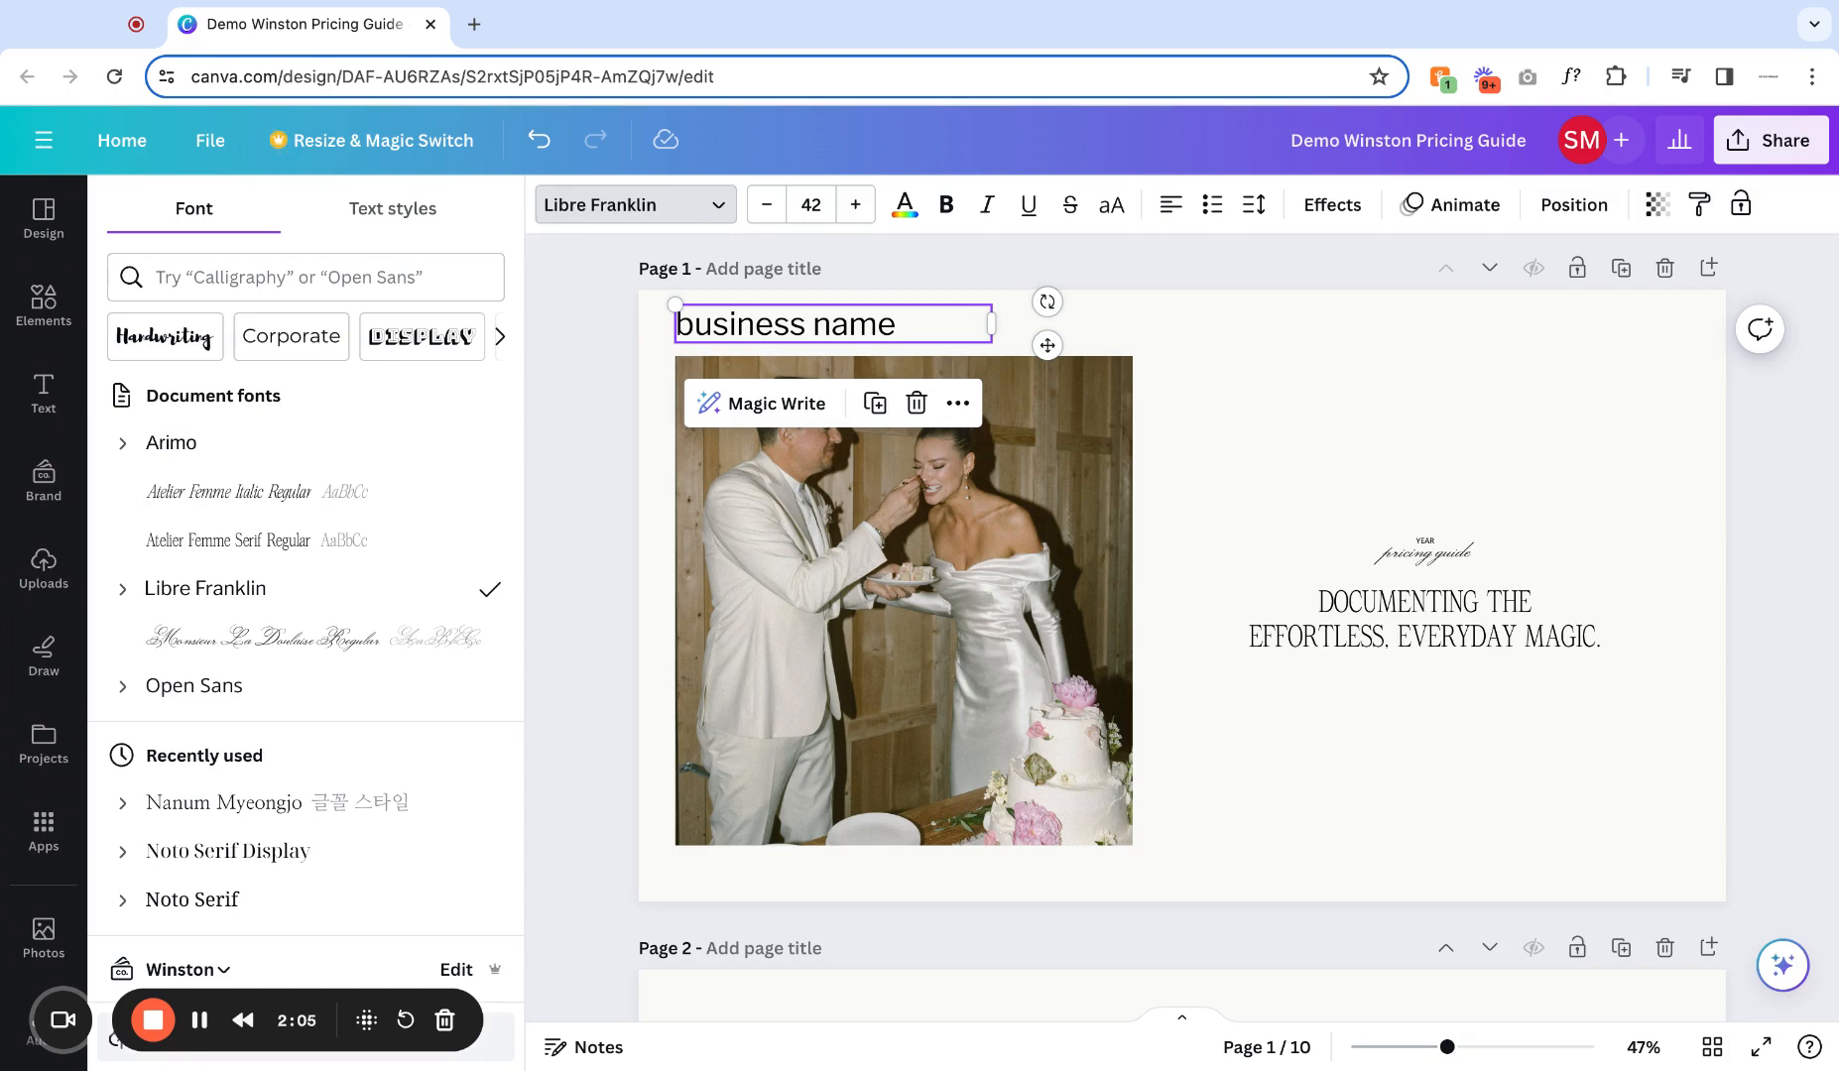
click(811, 205)
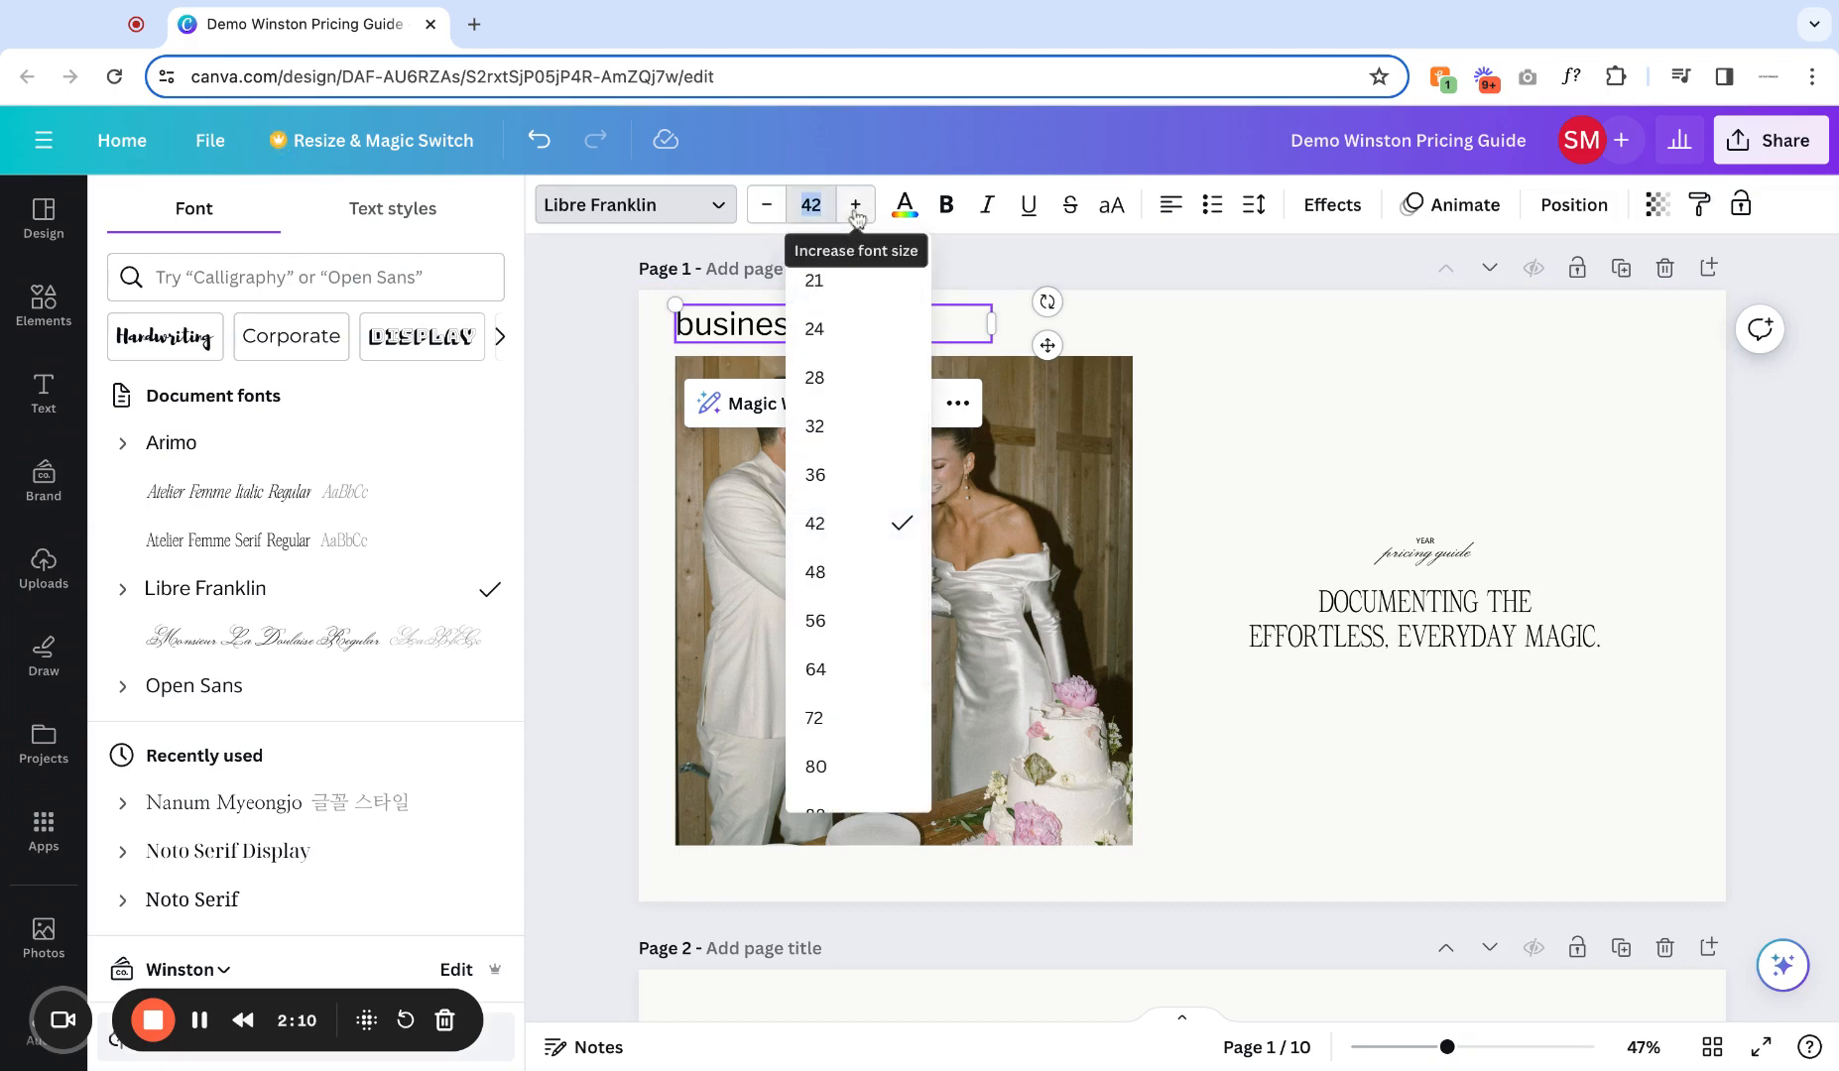
Colour the "business name" heading with the Winston palette's dark blue, and replace that with brown #6D6139 sampled from the wedding photo.
click(914, 208)
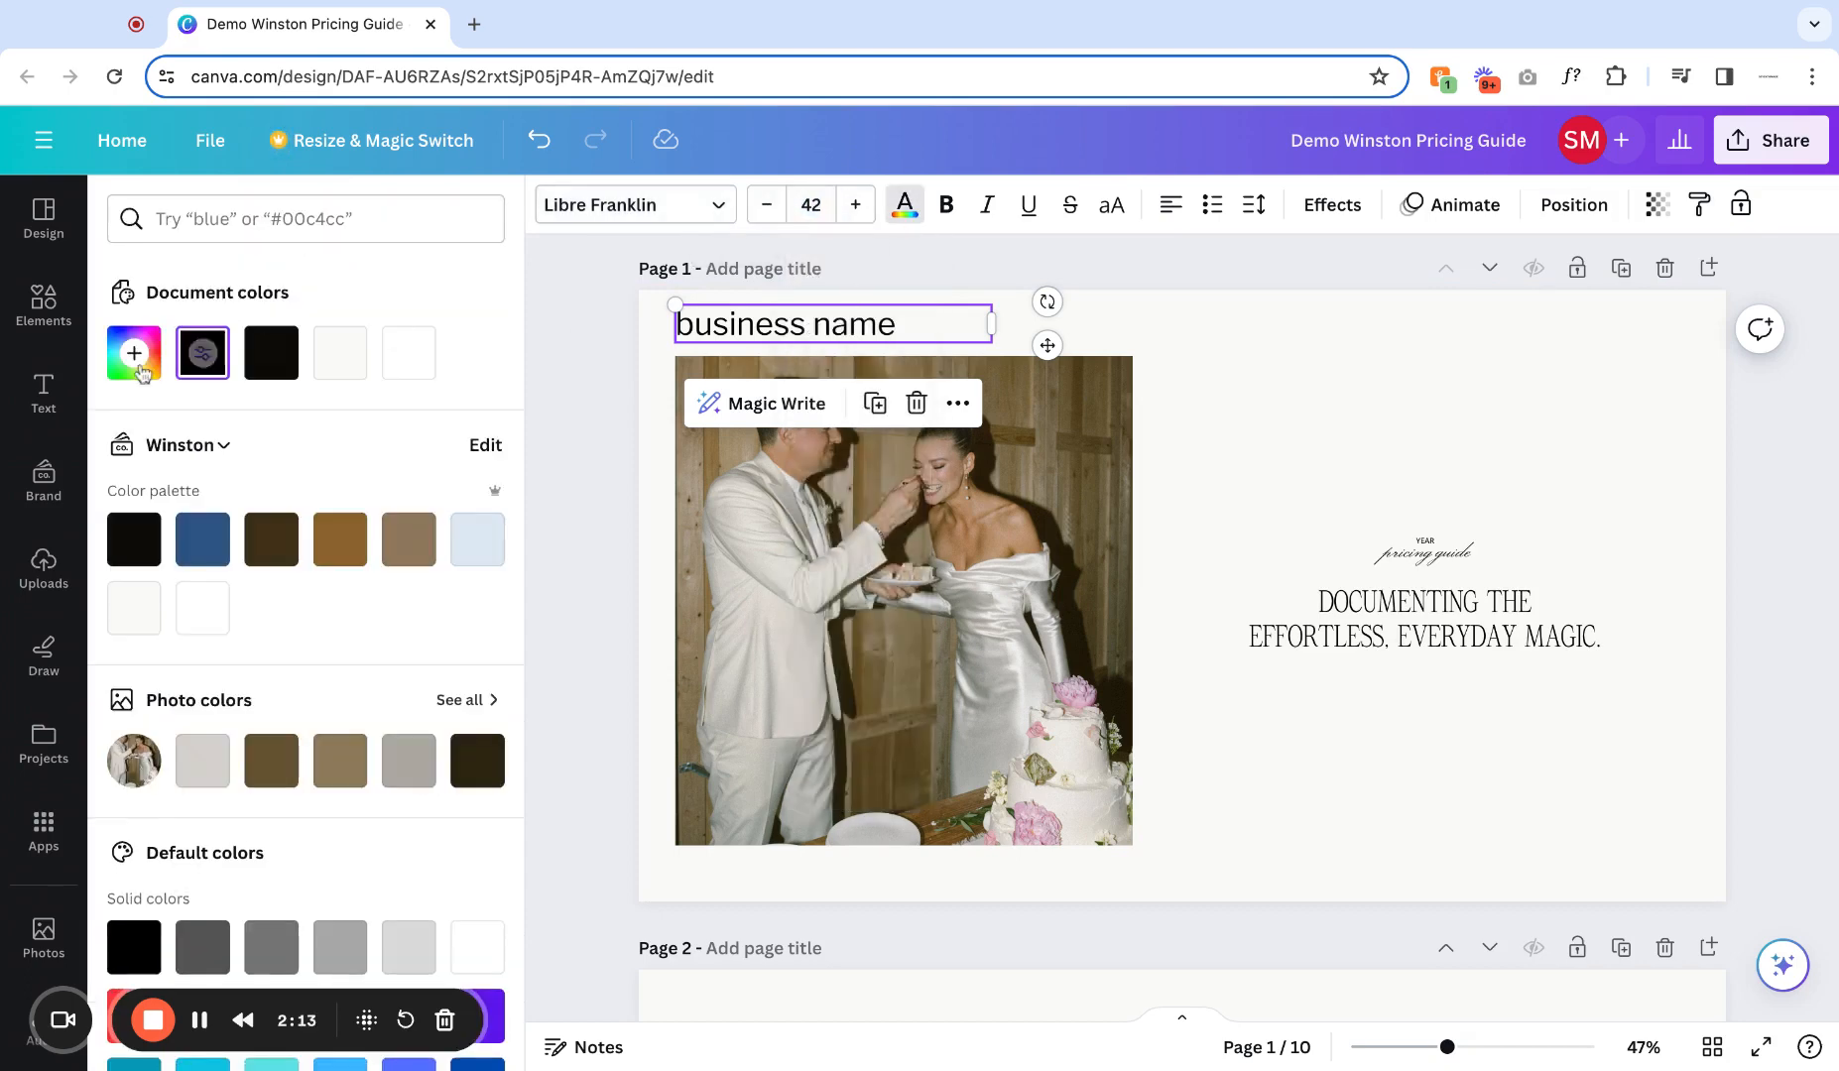
click(203, 539)
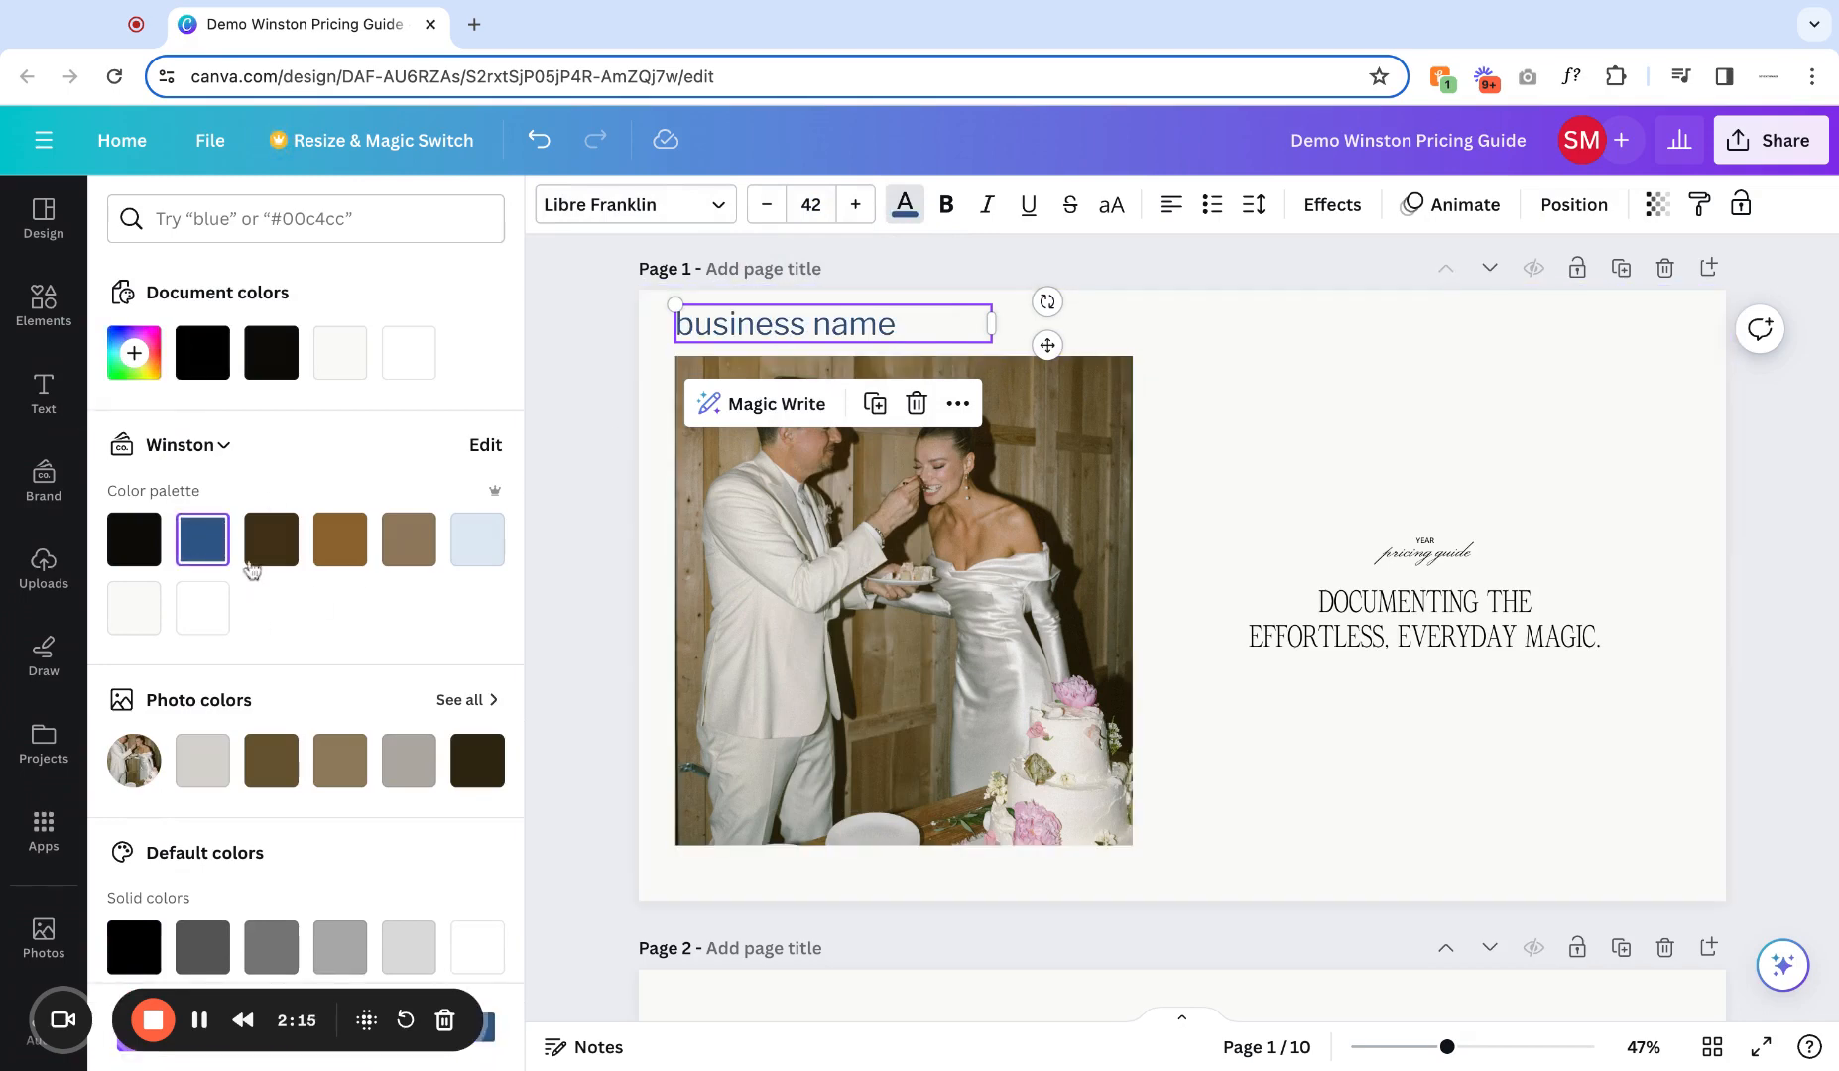
click(134, 352)
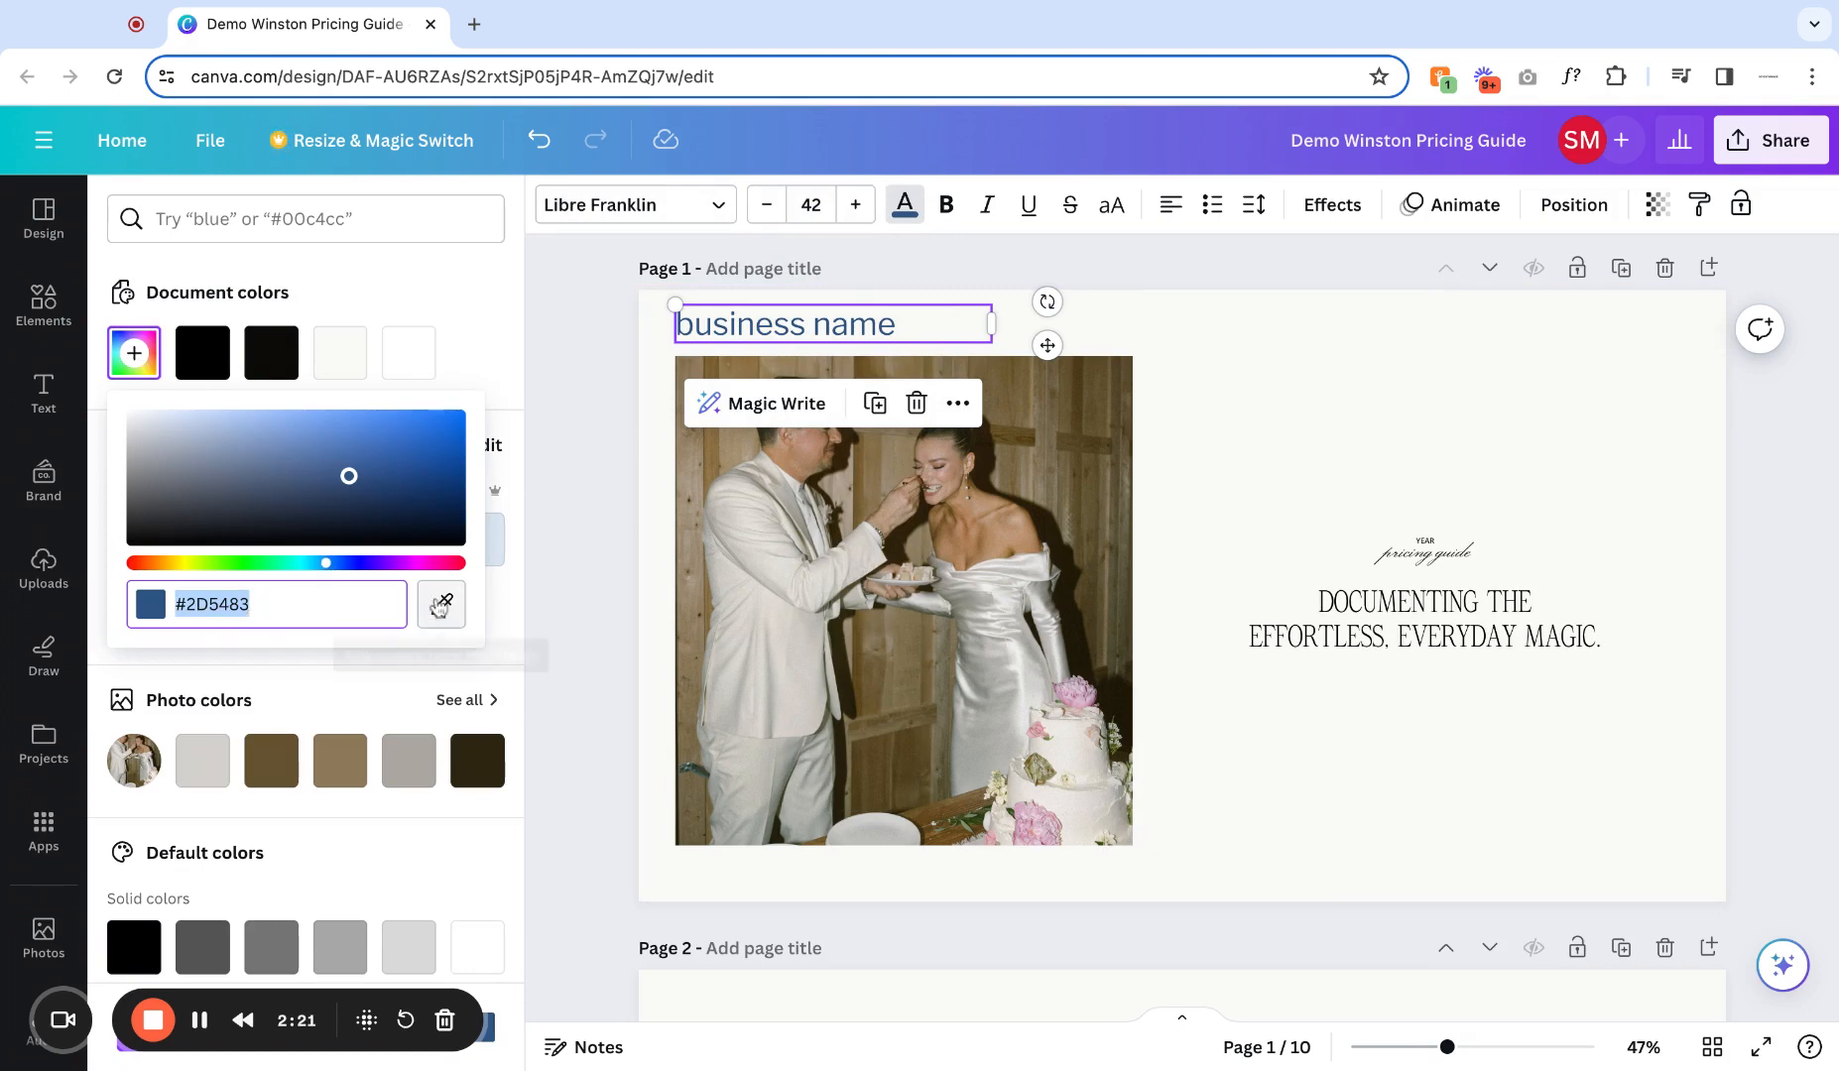
click(442, 604)
click(769, 474)
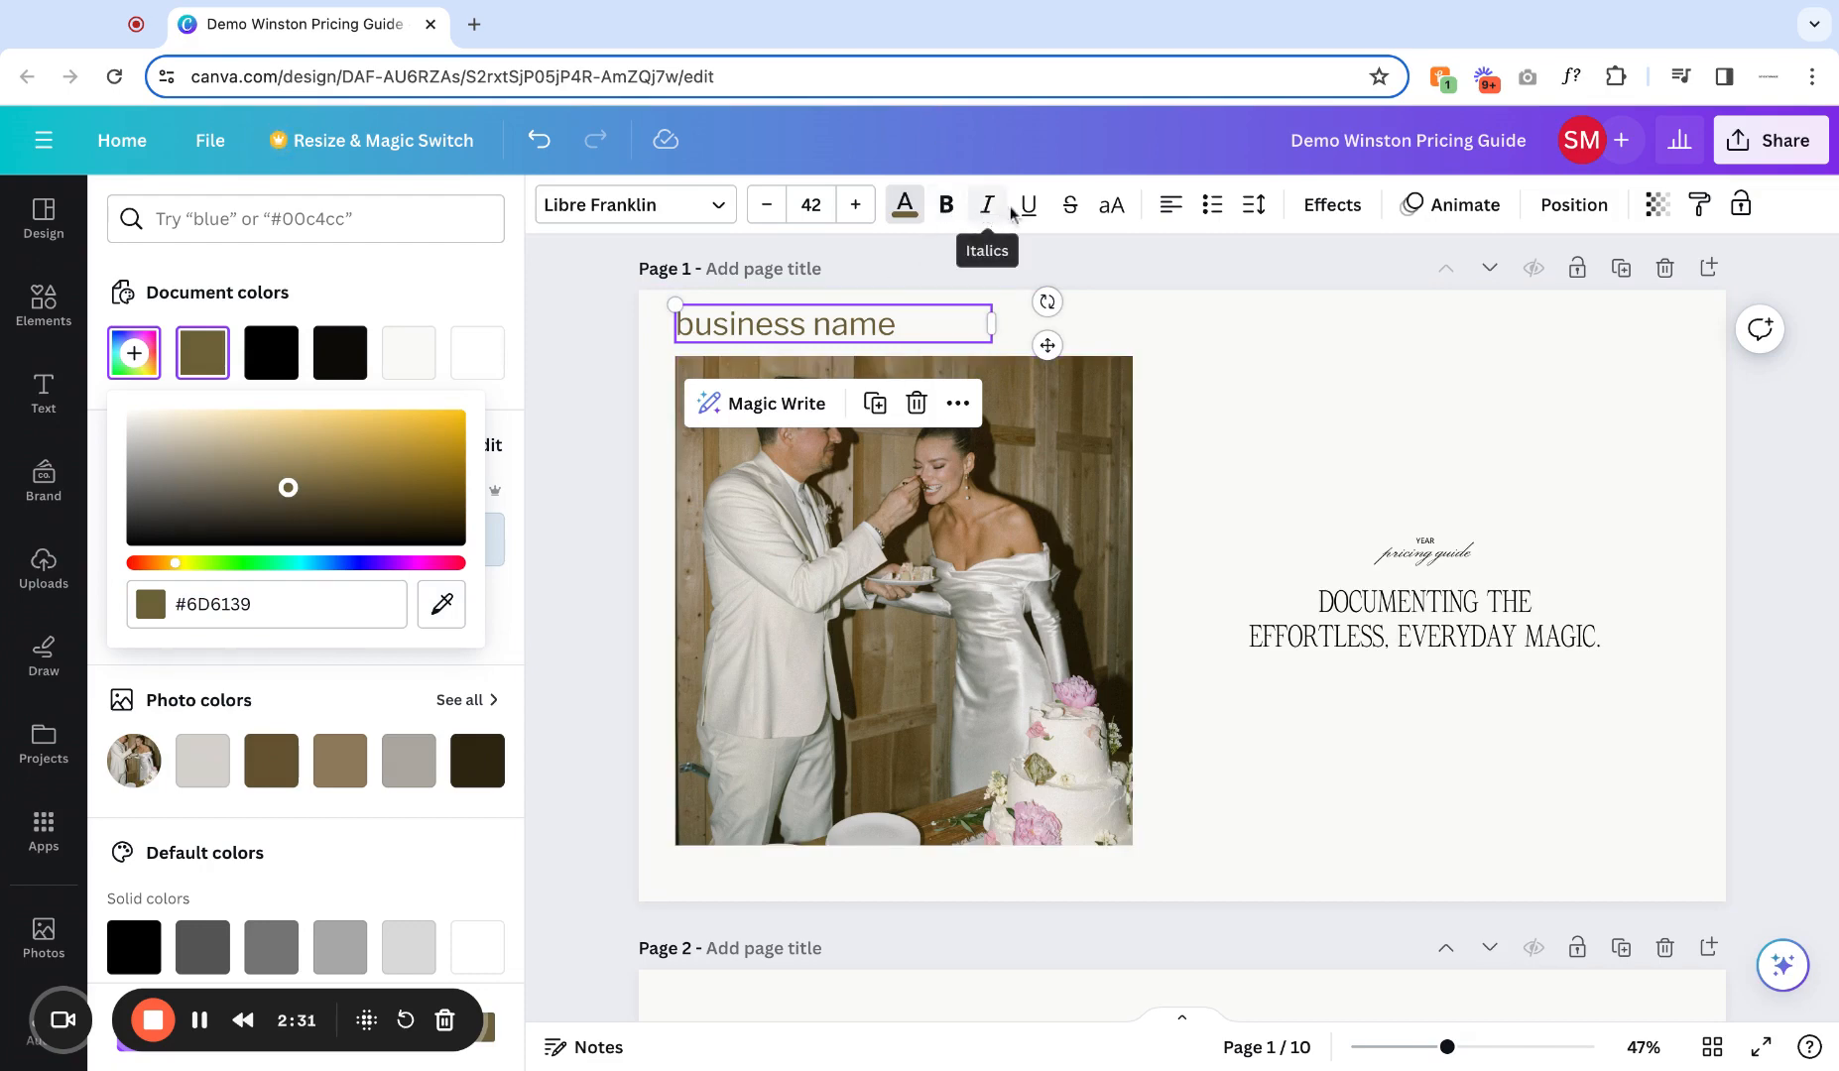
Try bold, italic and uppercase formatting on the "business name" heading, and turn each one off again.
click(946, 205)
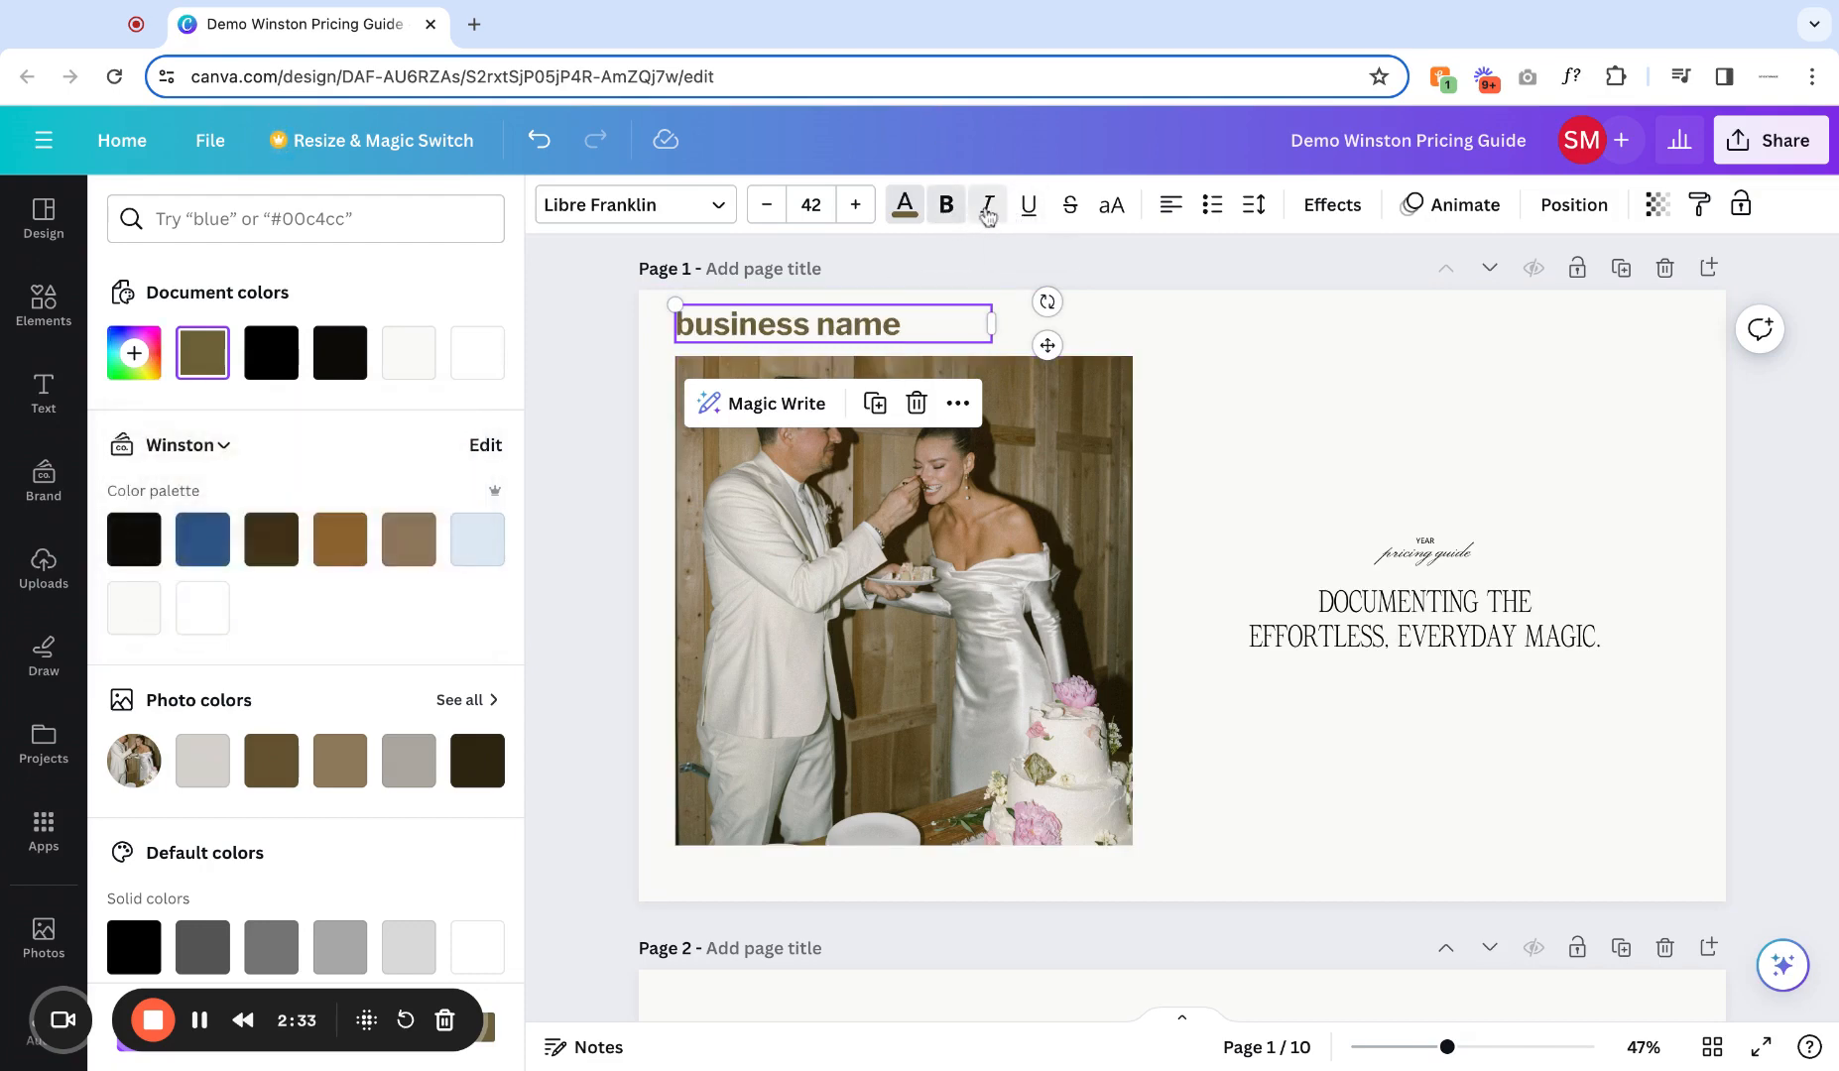
click(986, 213)
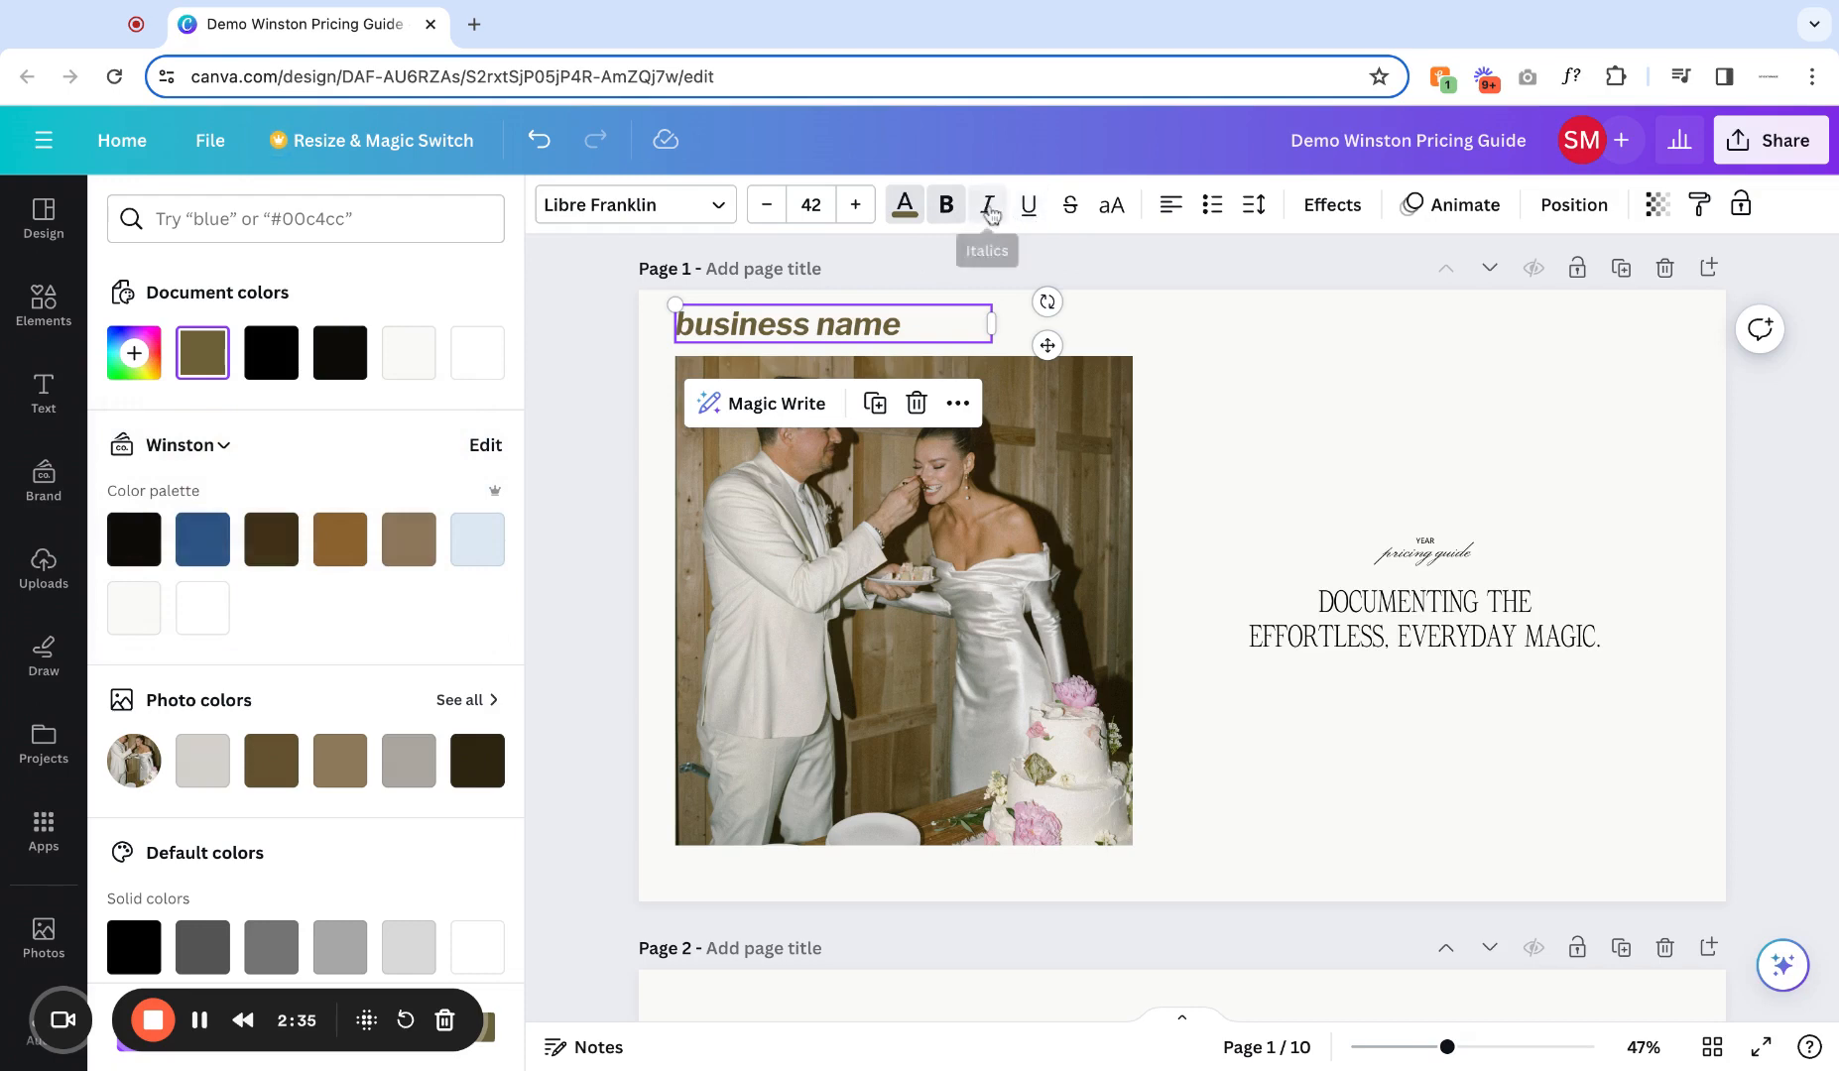
click(987, 212)
click(946, 204)
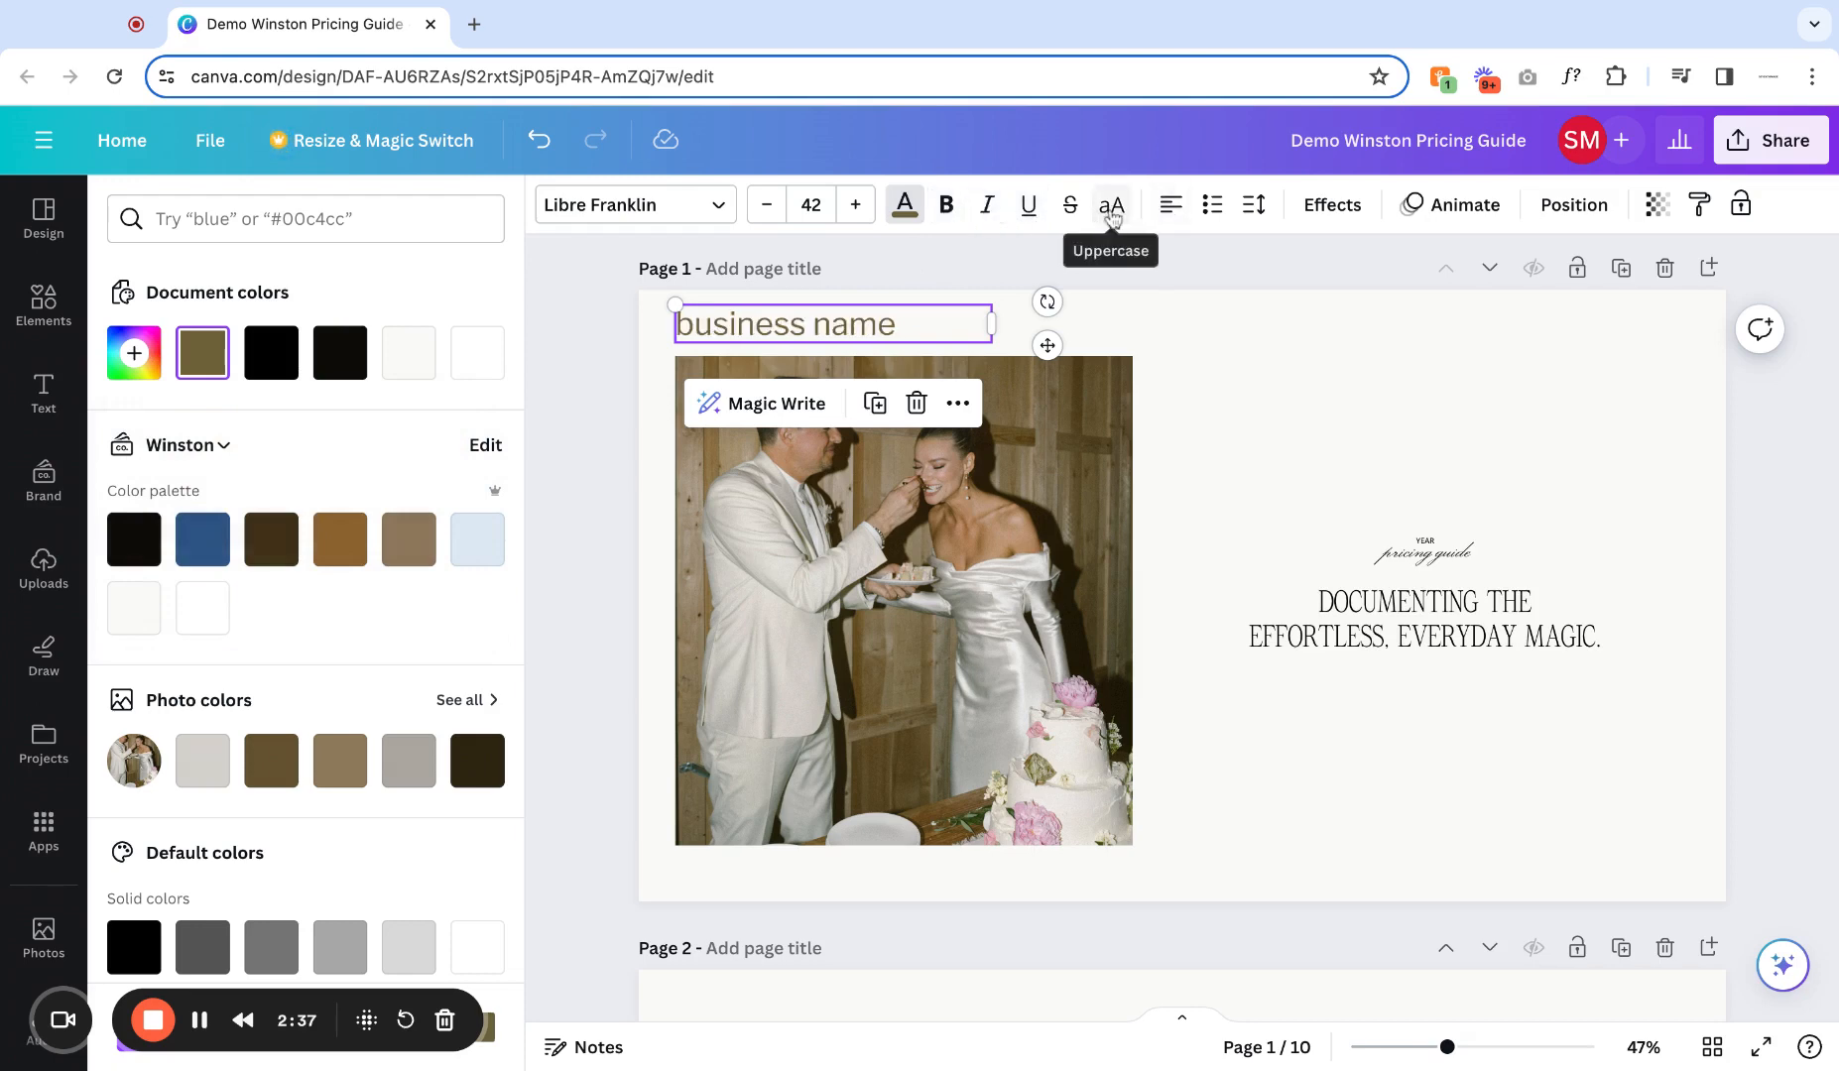
click(1111, 211)
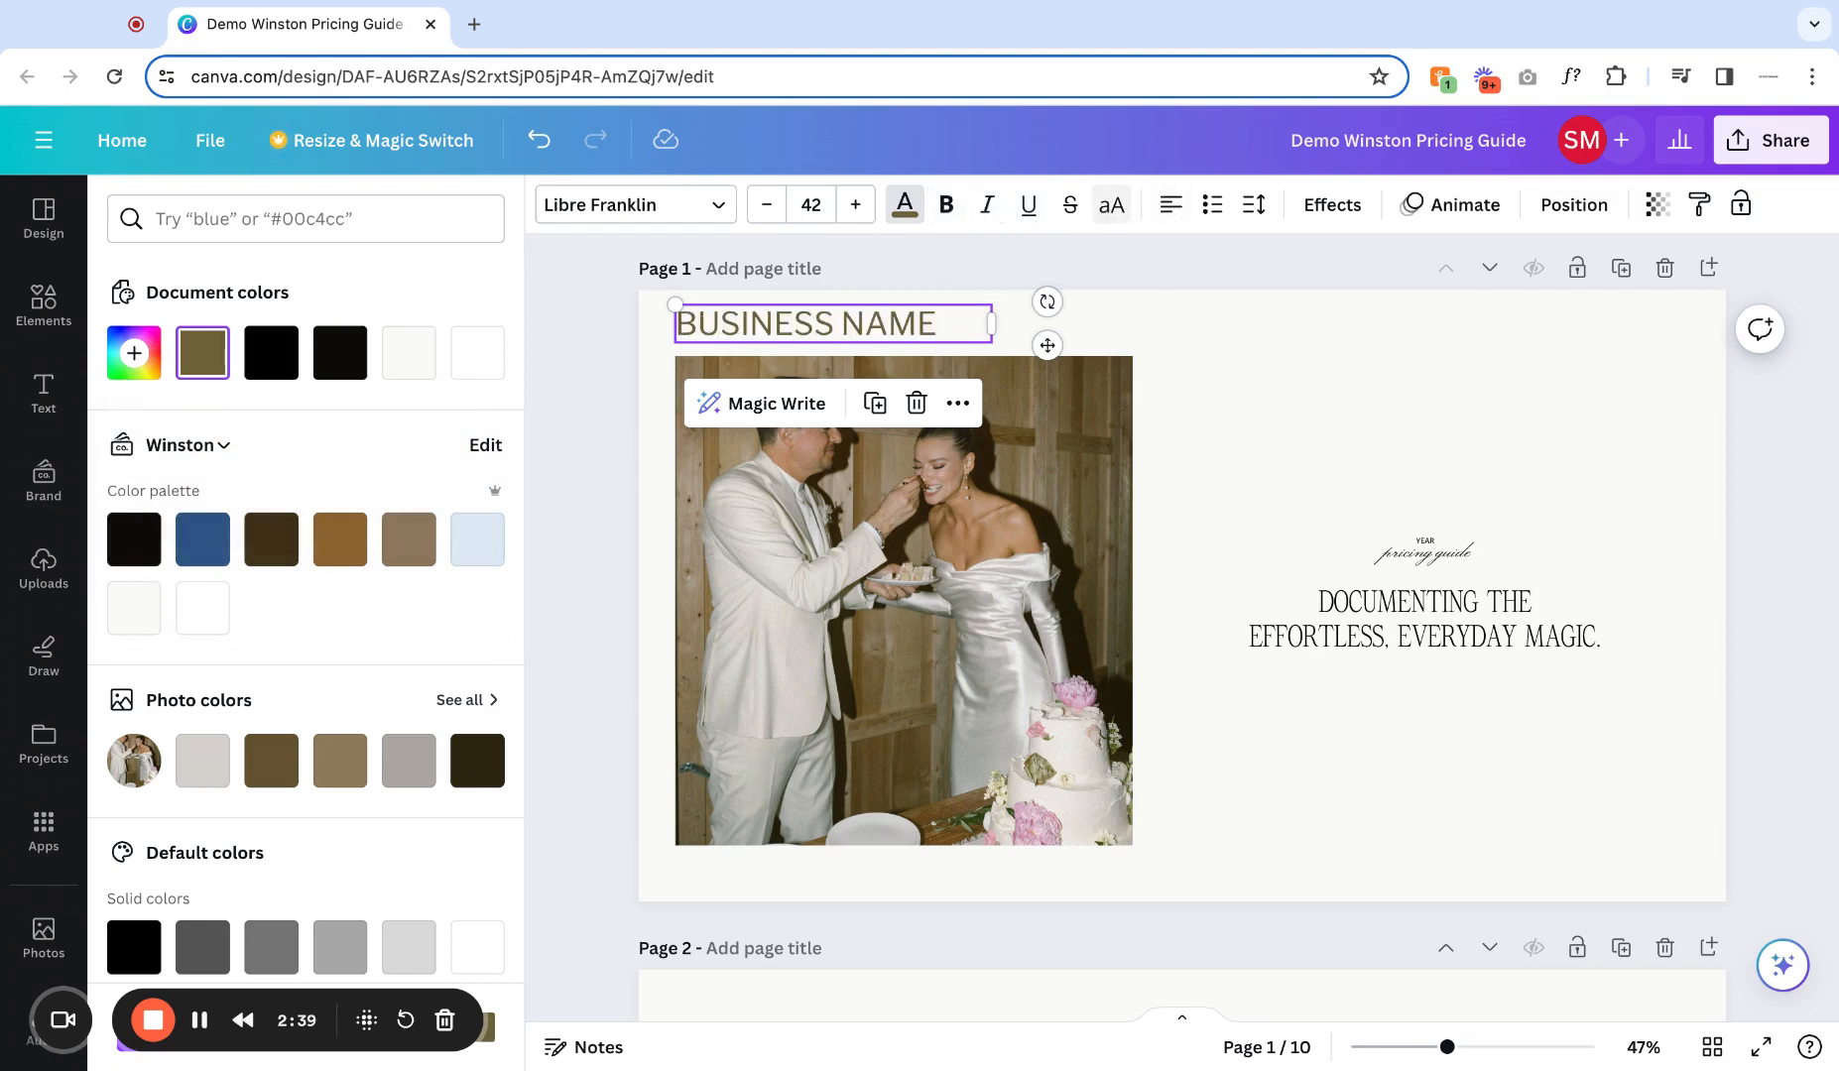
click(1110, 210)
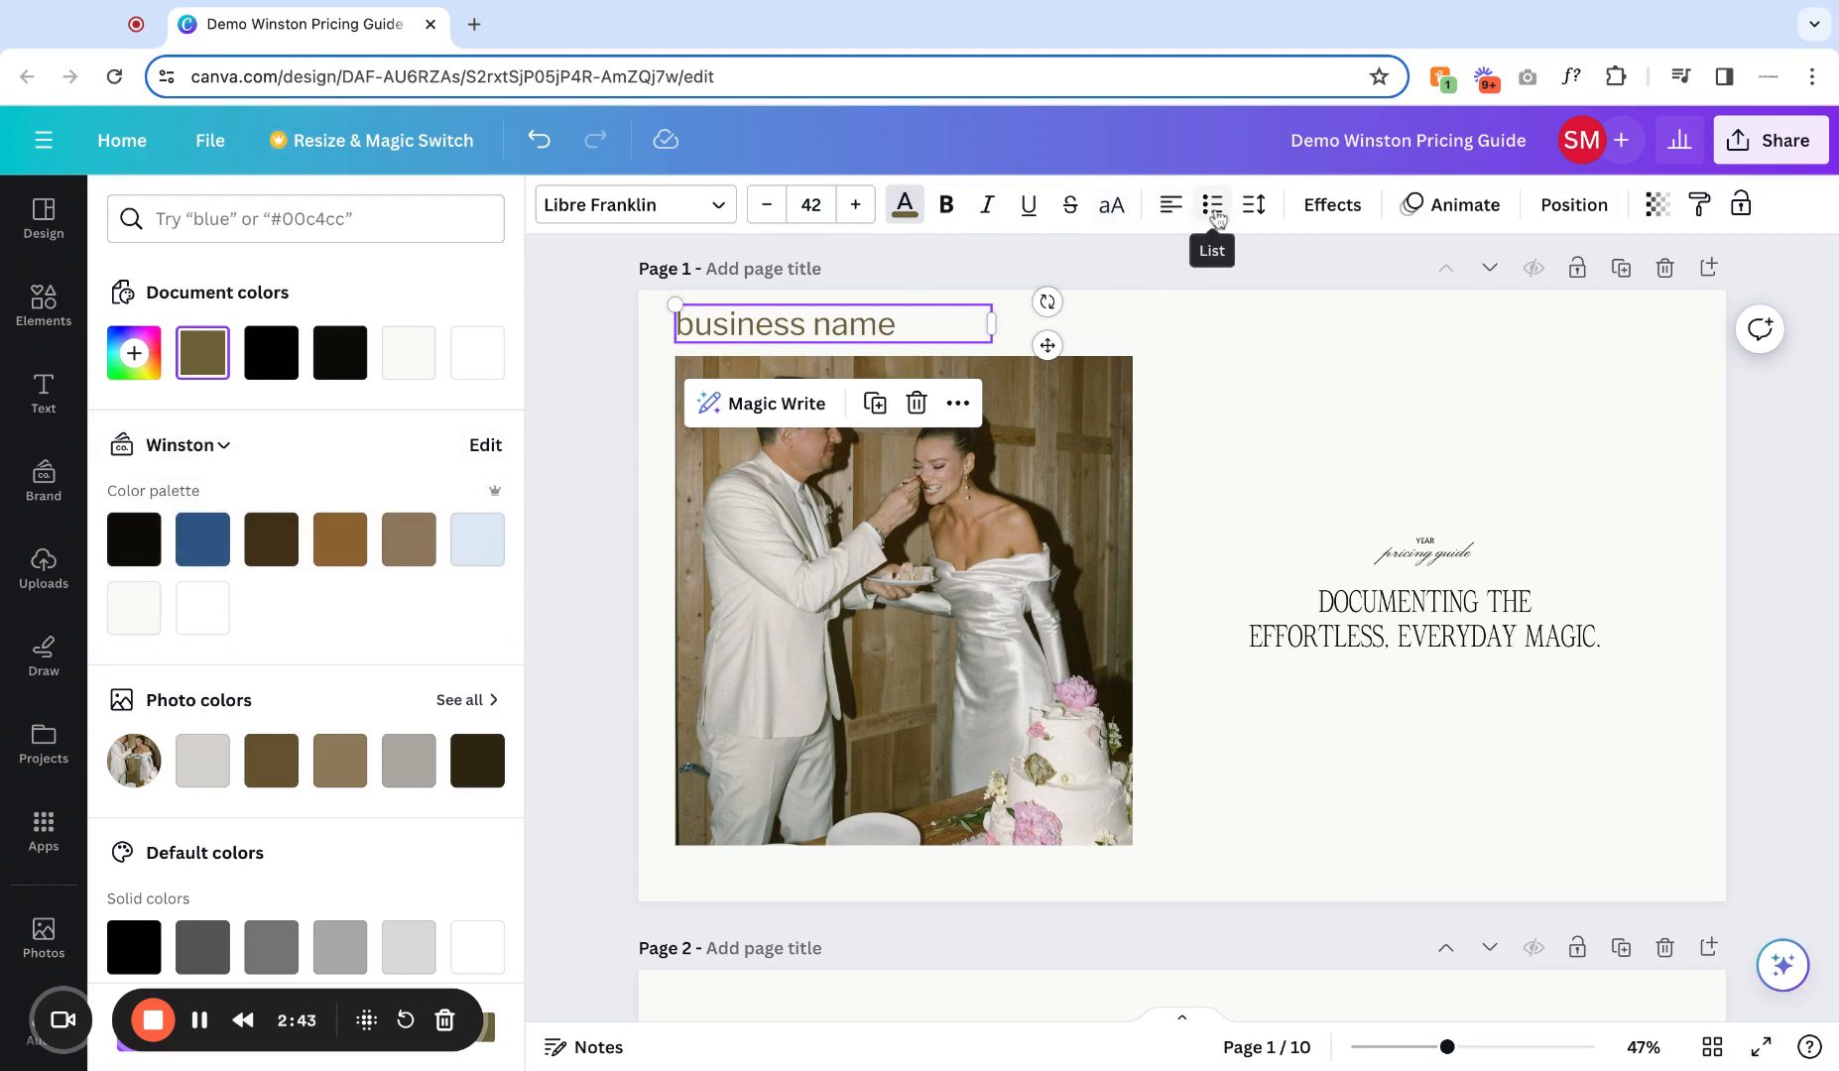
Try a letter spacing of -97 on the "business name" heading, and undo the change.
click(1253, 204)
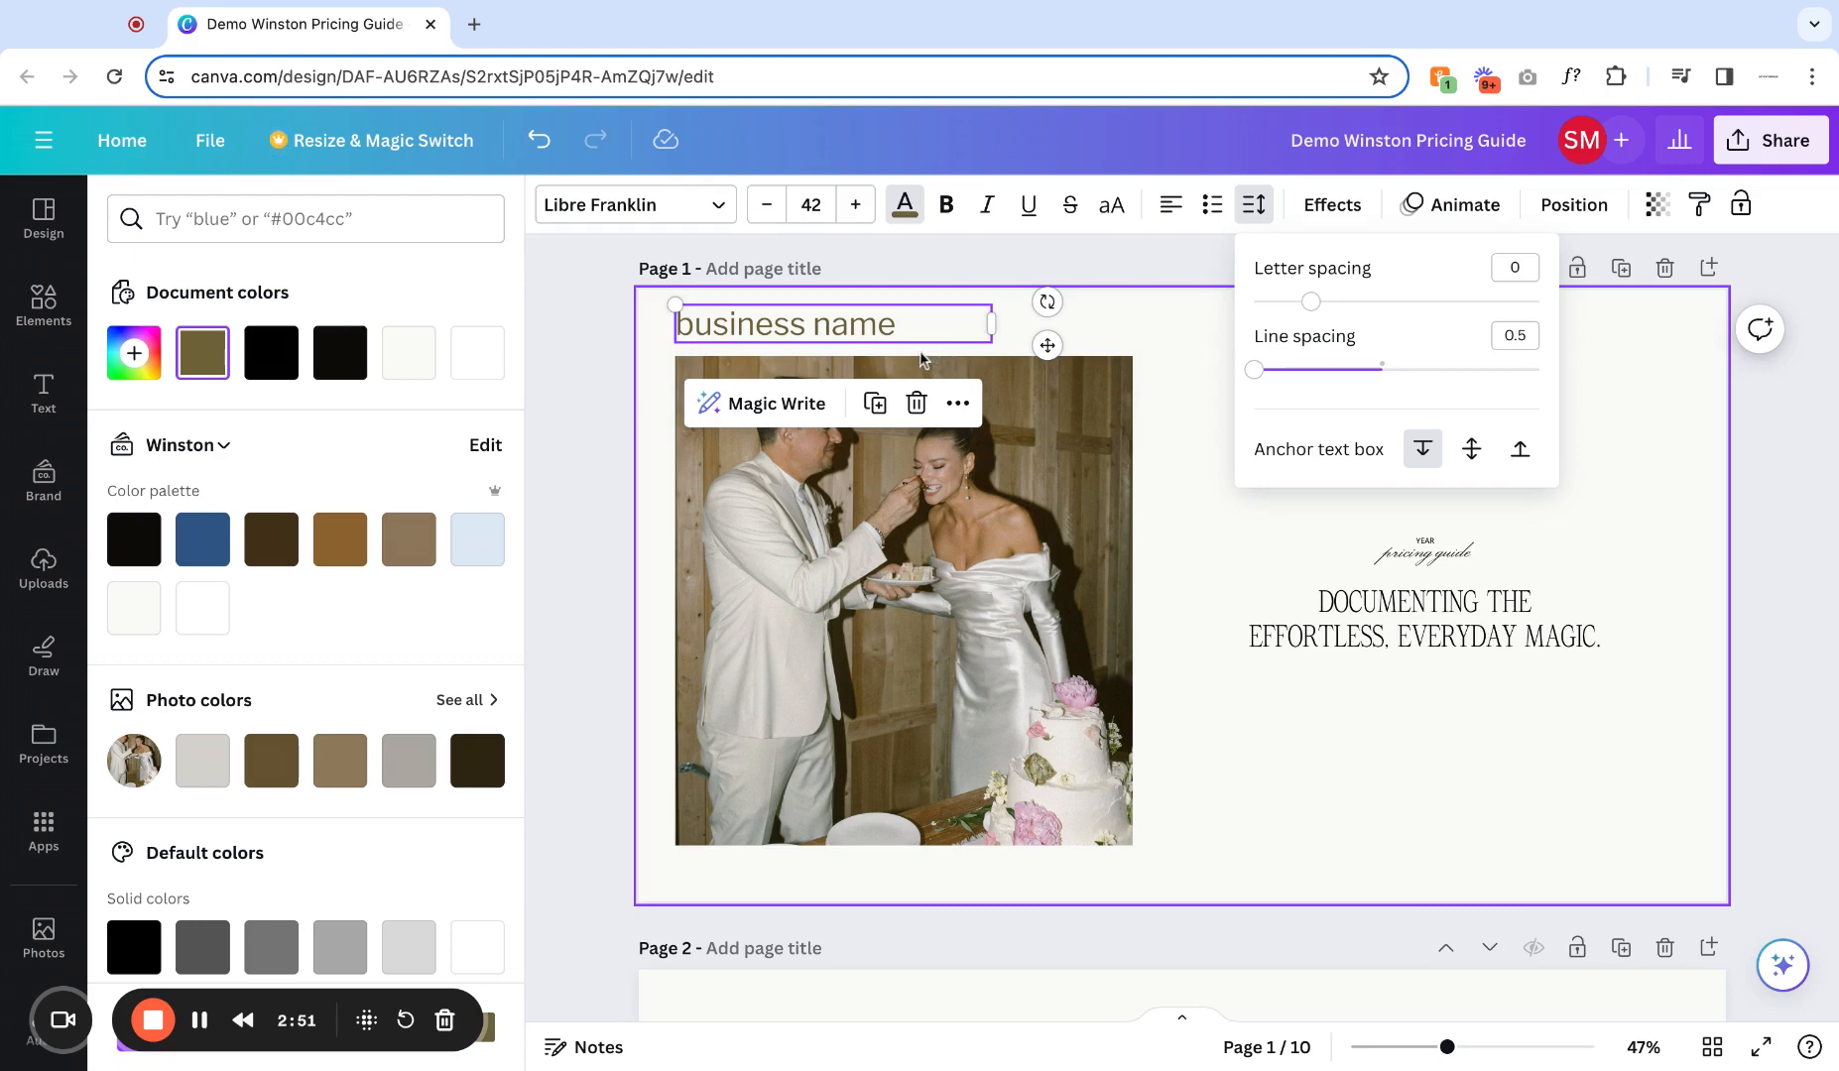
drag(1312, 302, 1284, 304)
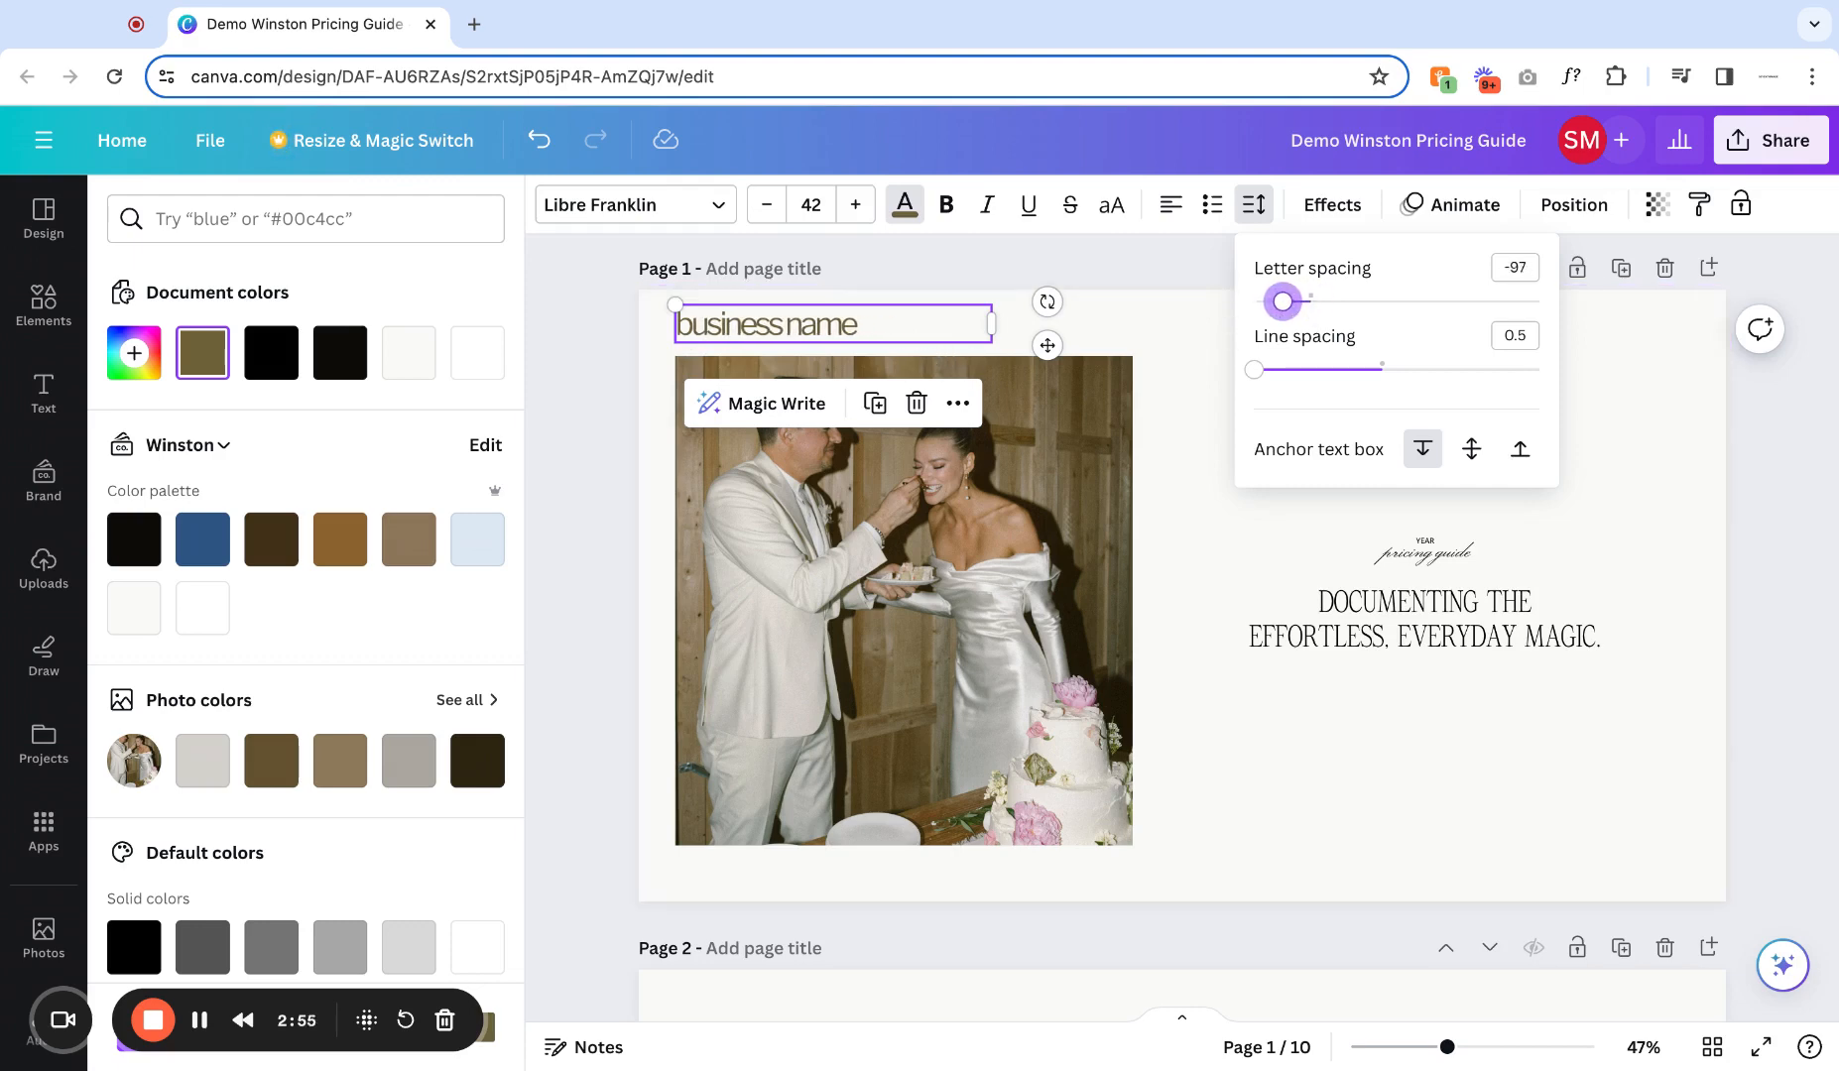
click(539, 140)
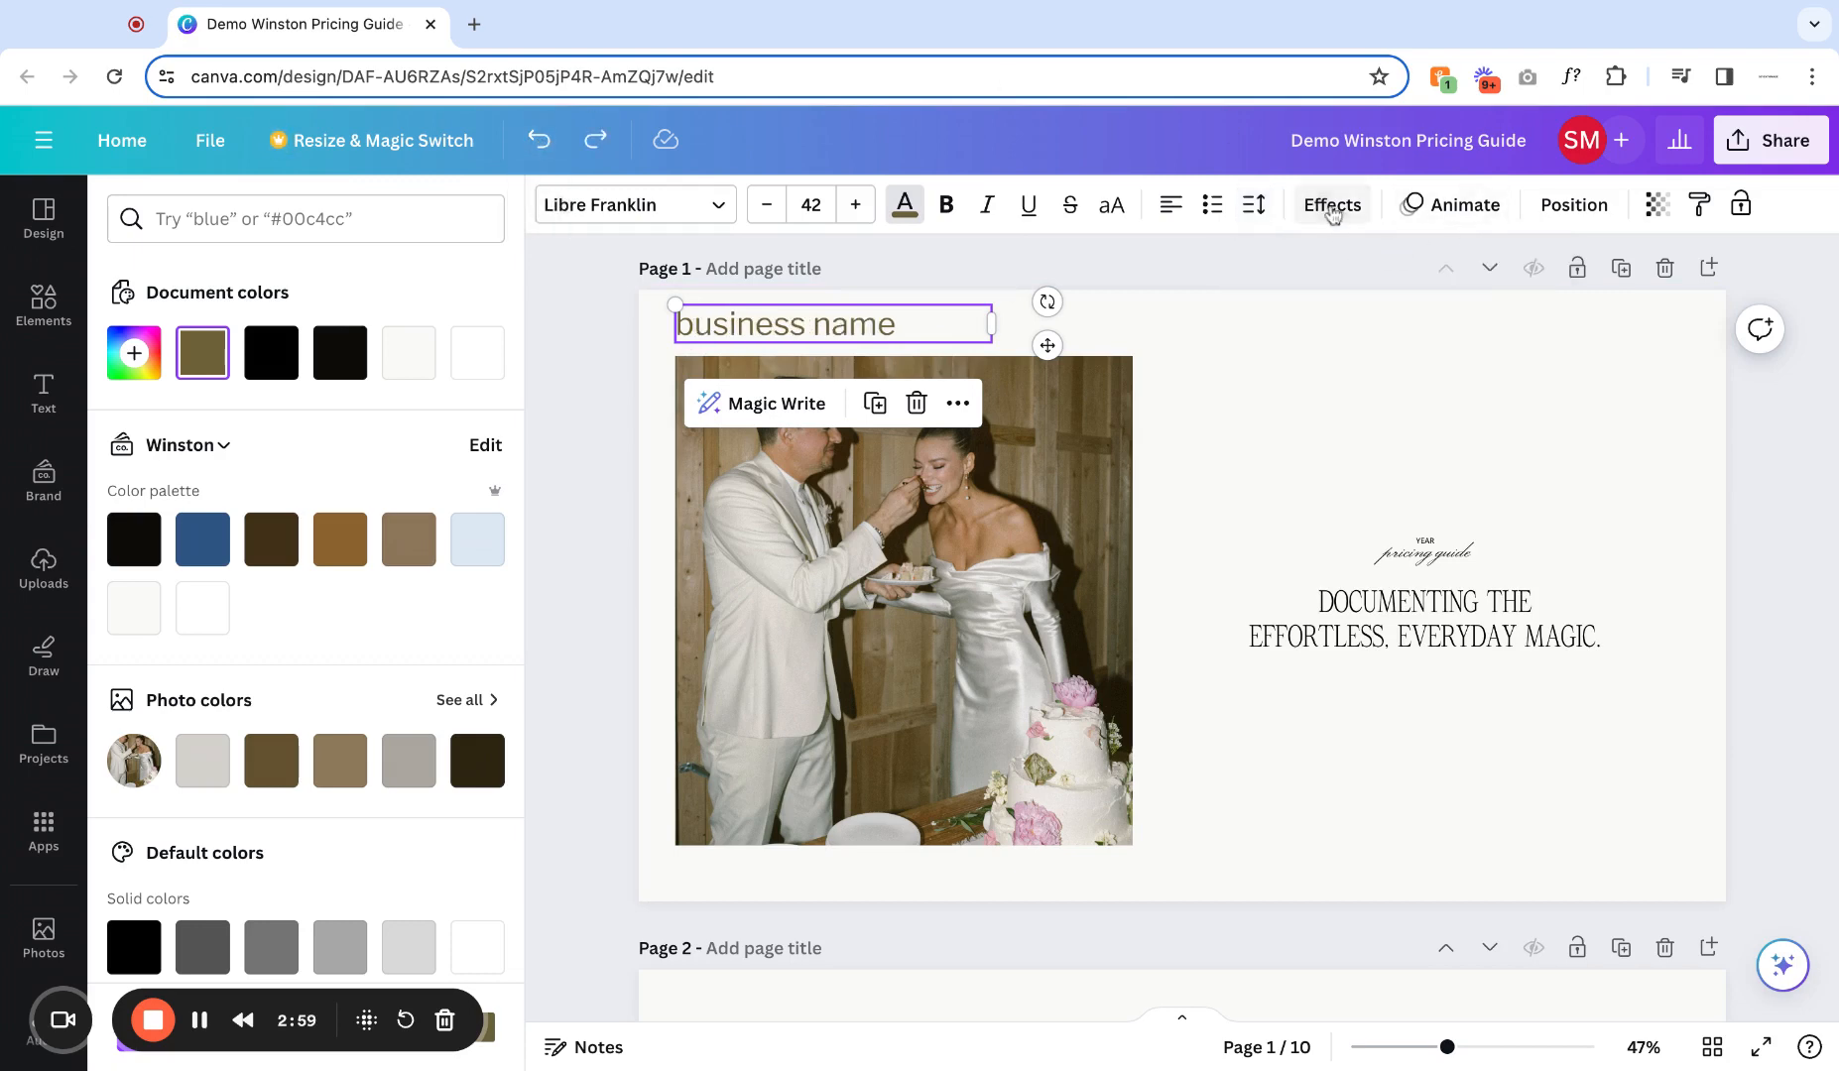
Examine the text effects and the positioning options for the "business name" heading.
click(1332, 206)
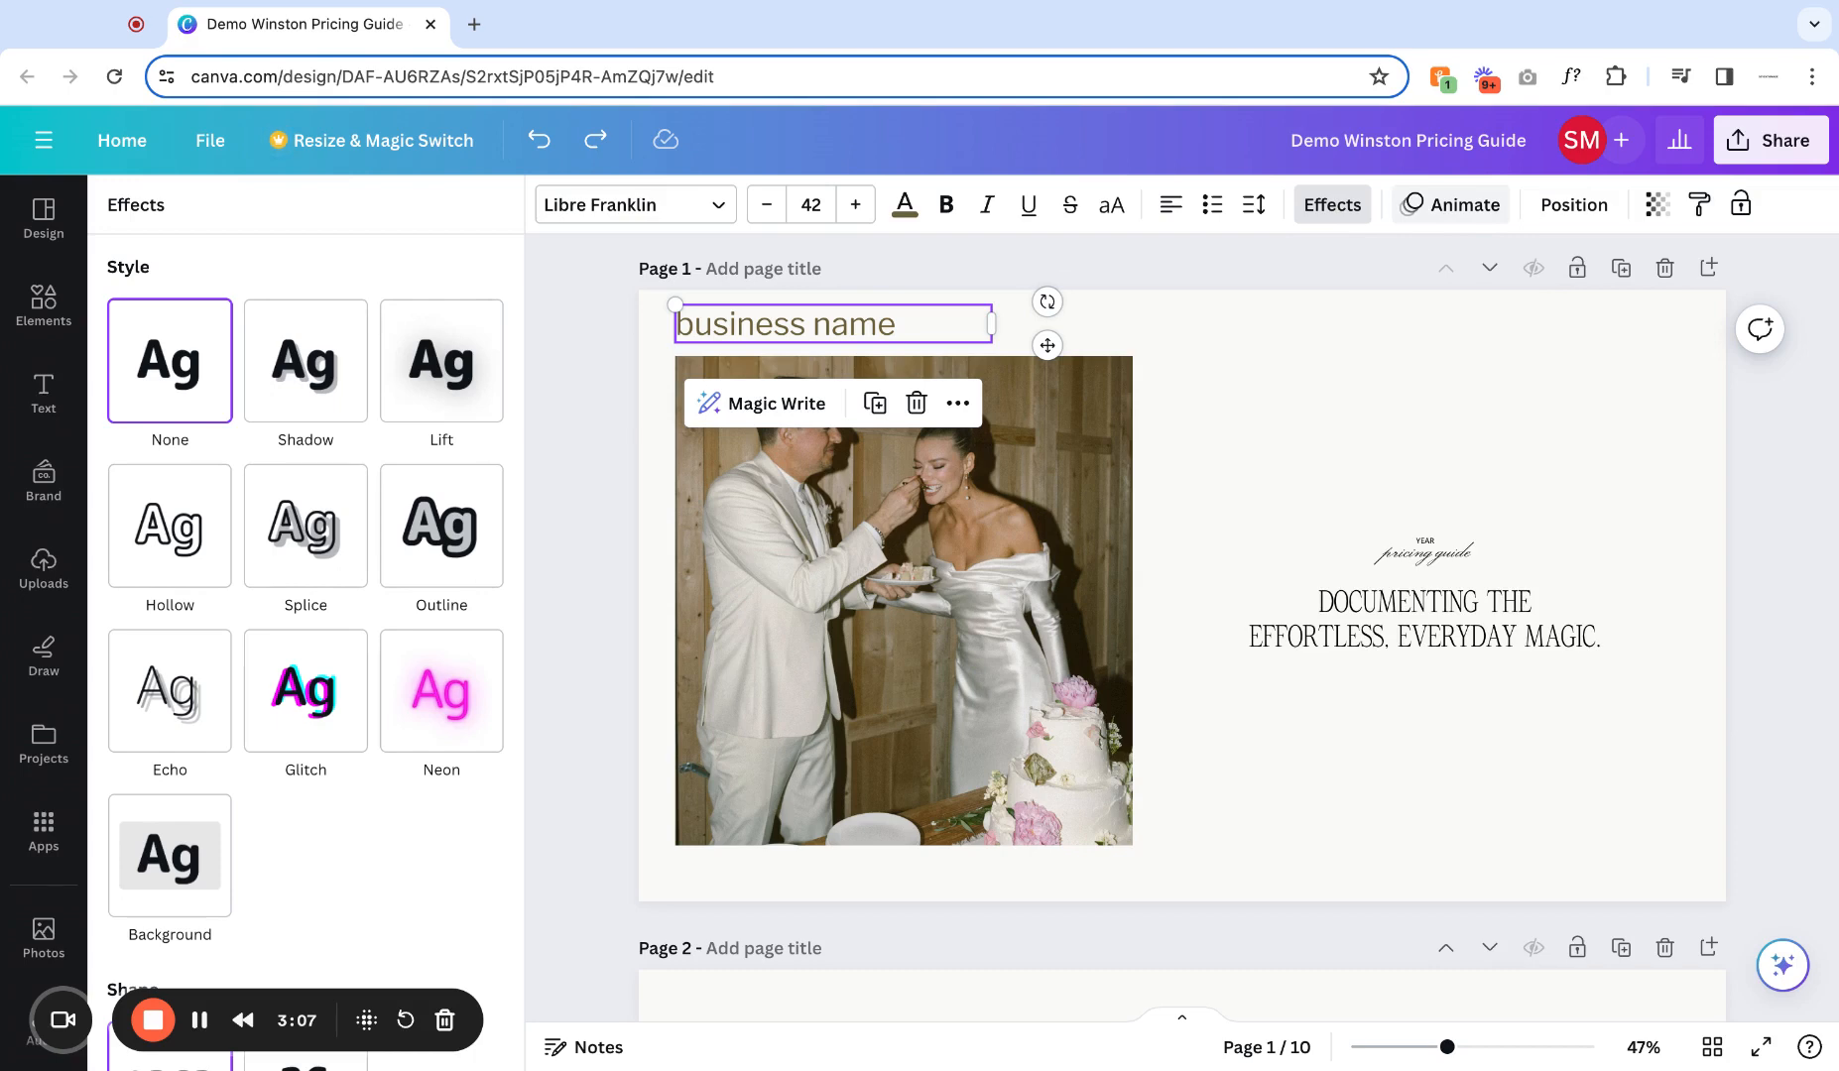
click(1591, 206)
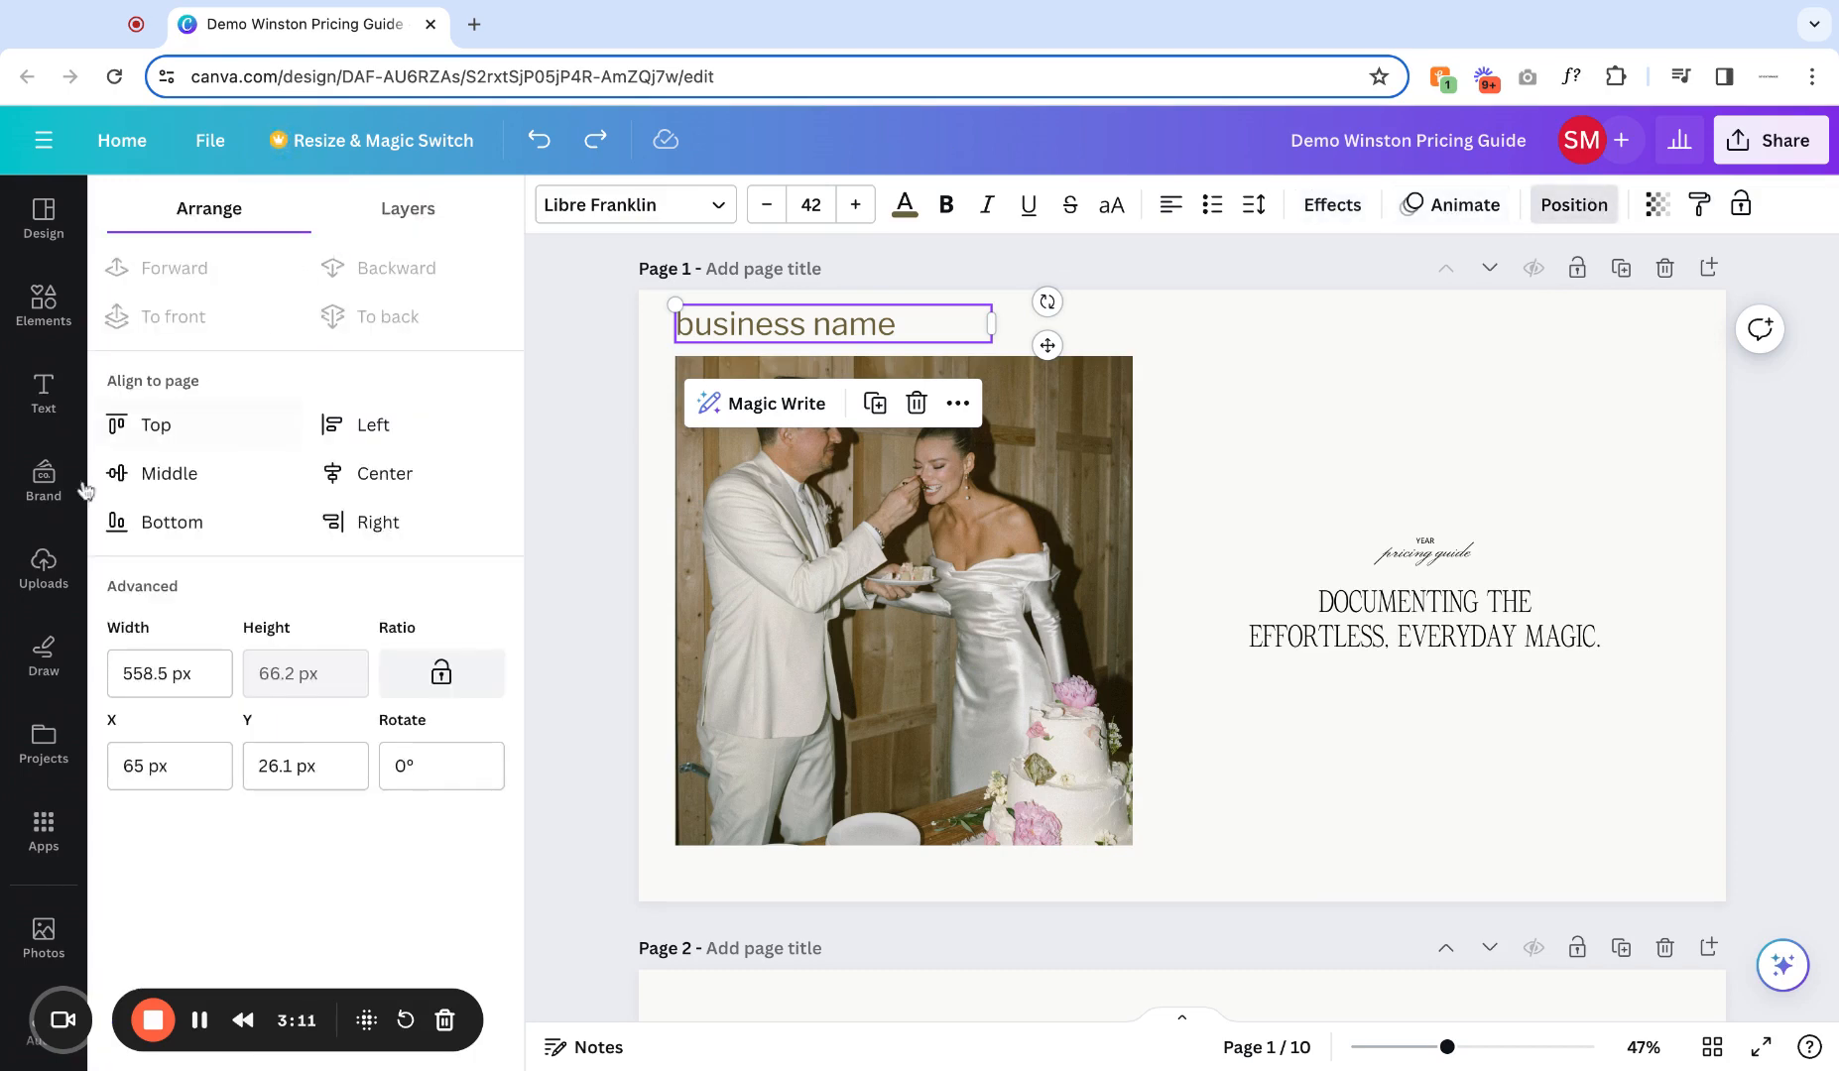
Select the heading together with the wedding photo, and try aligning them by their centers and by their left edges.
click(653, 342)
drag(653, 337, 849, 636)
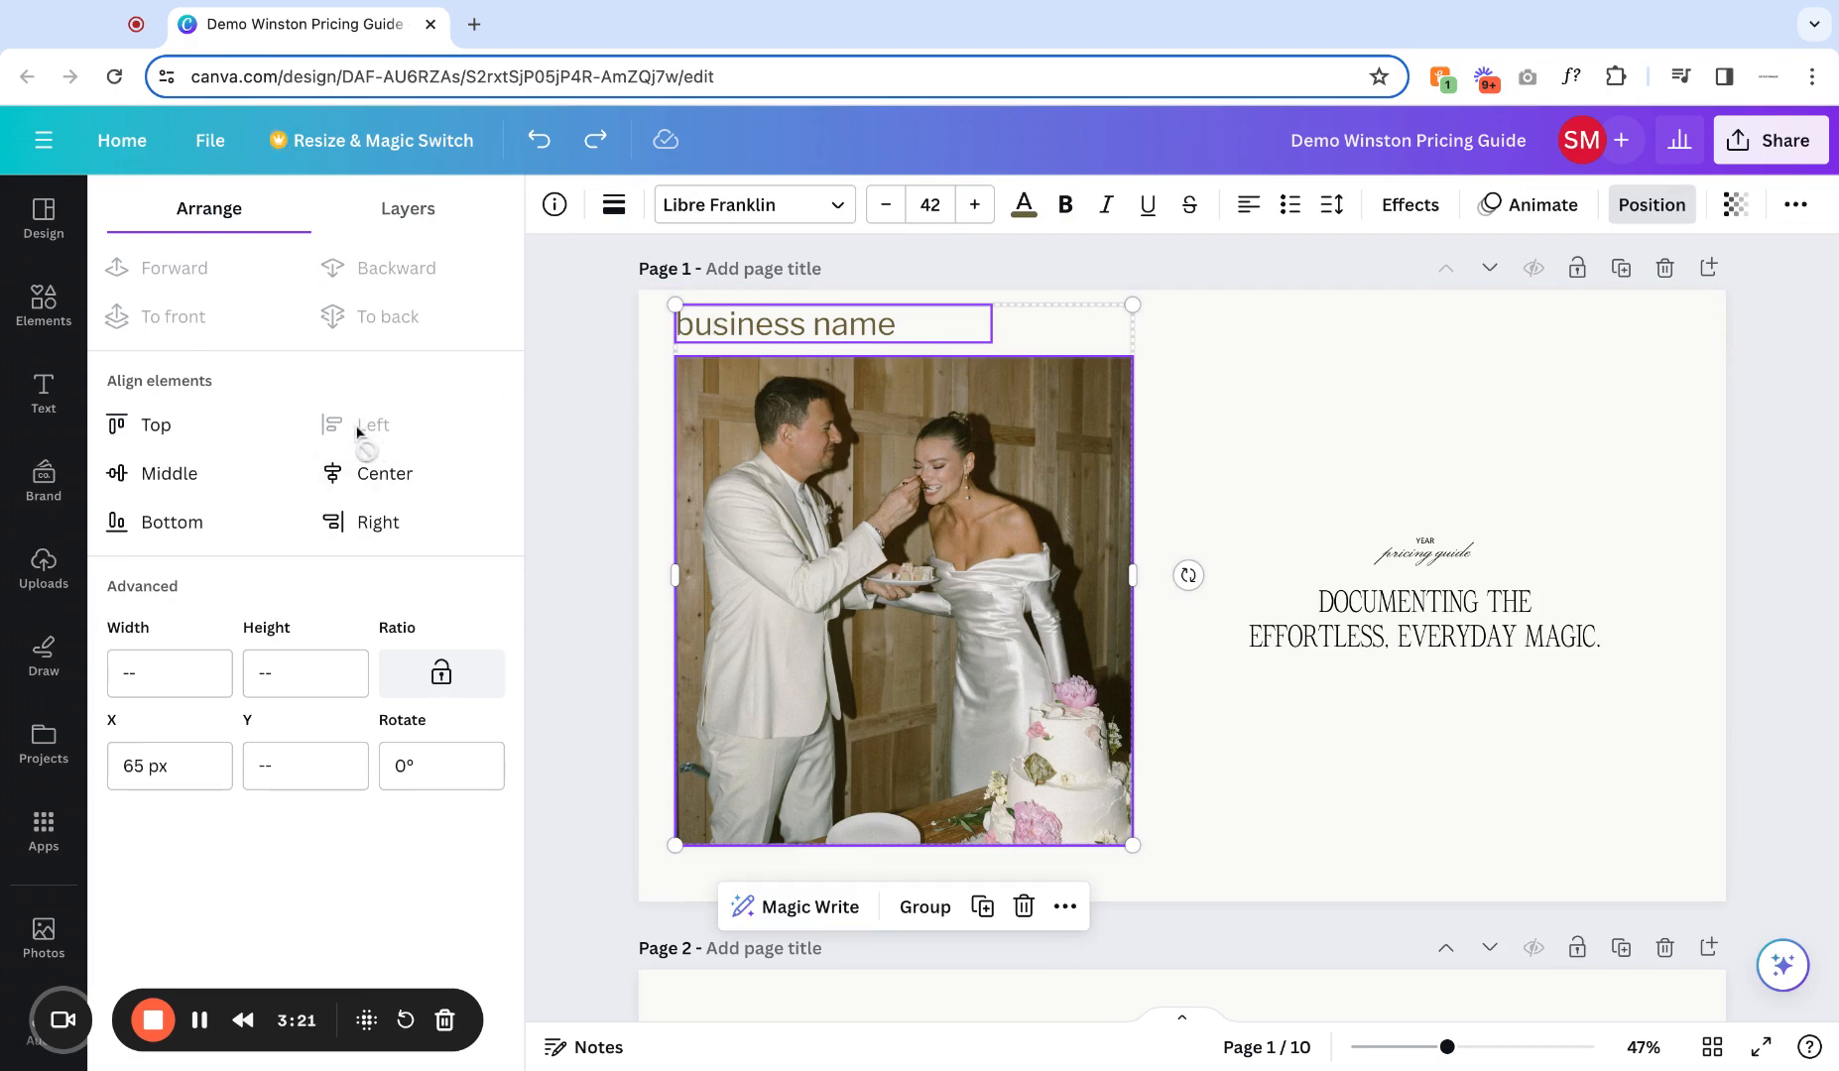
click(386, 474)
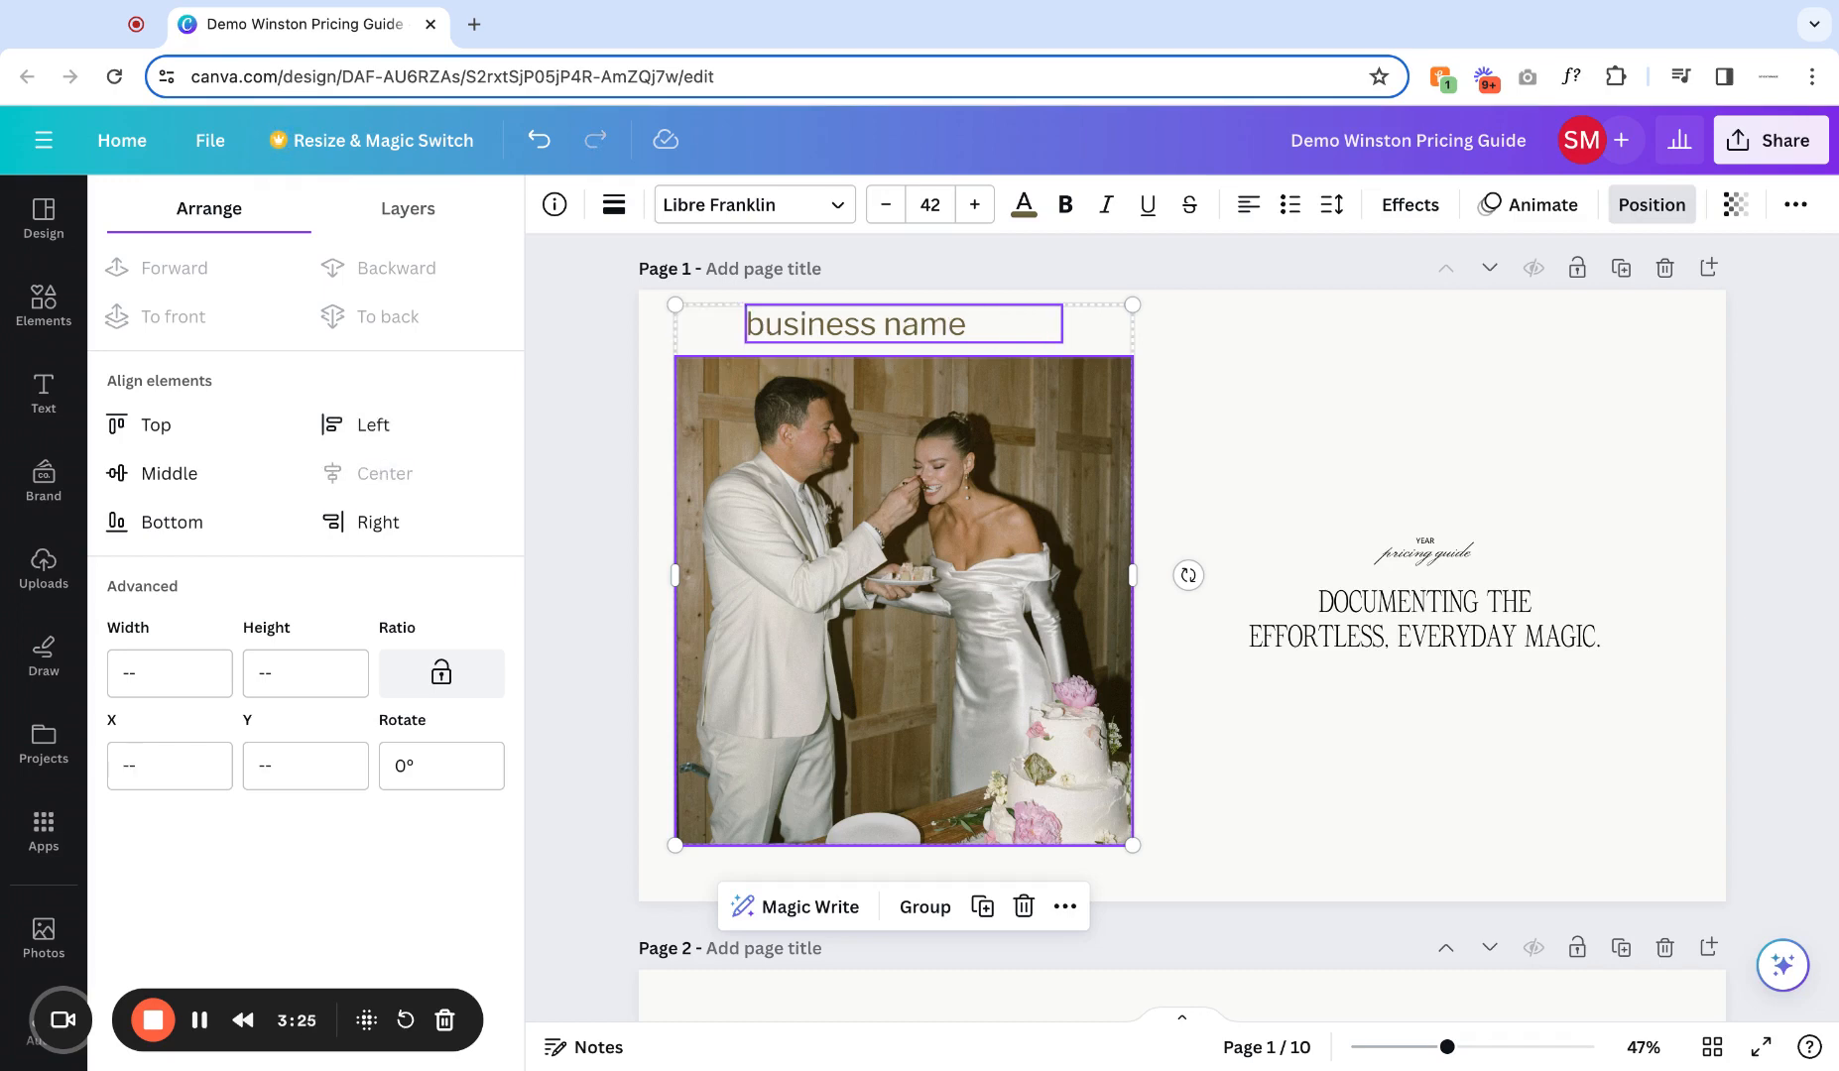
click(376, 426)
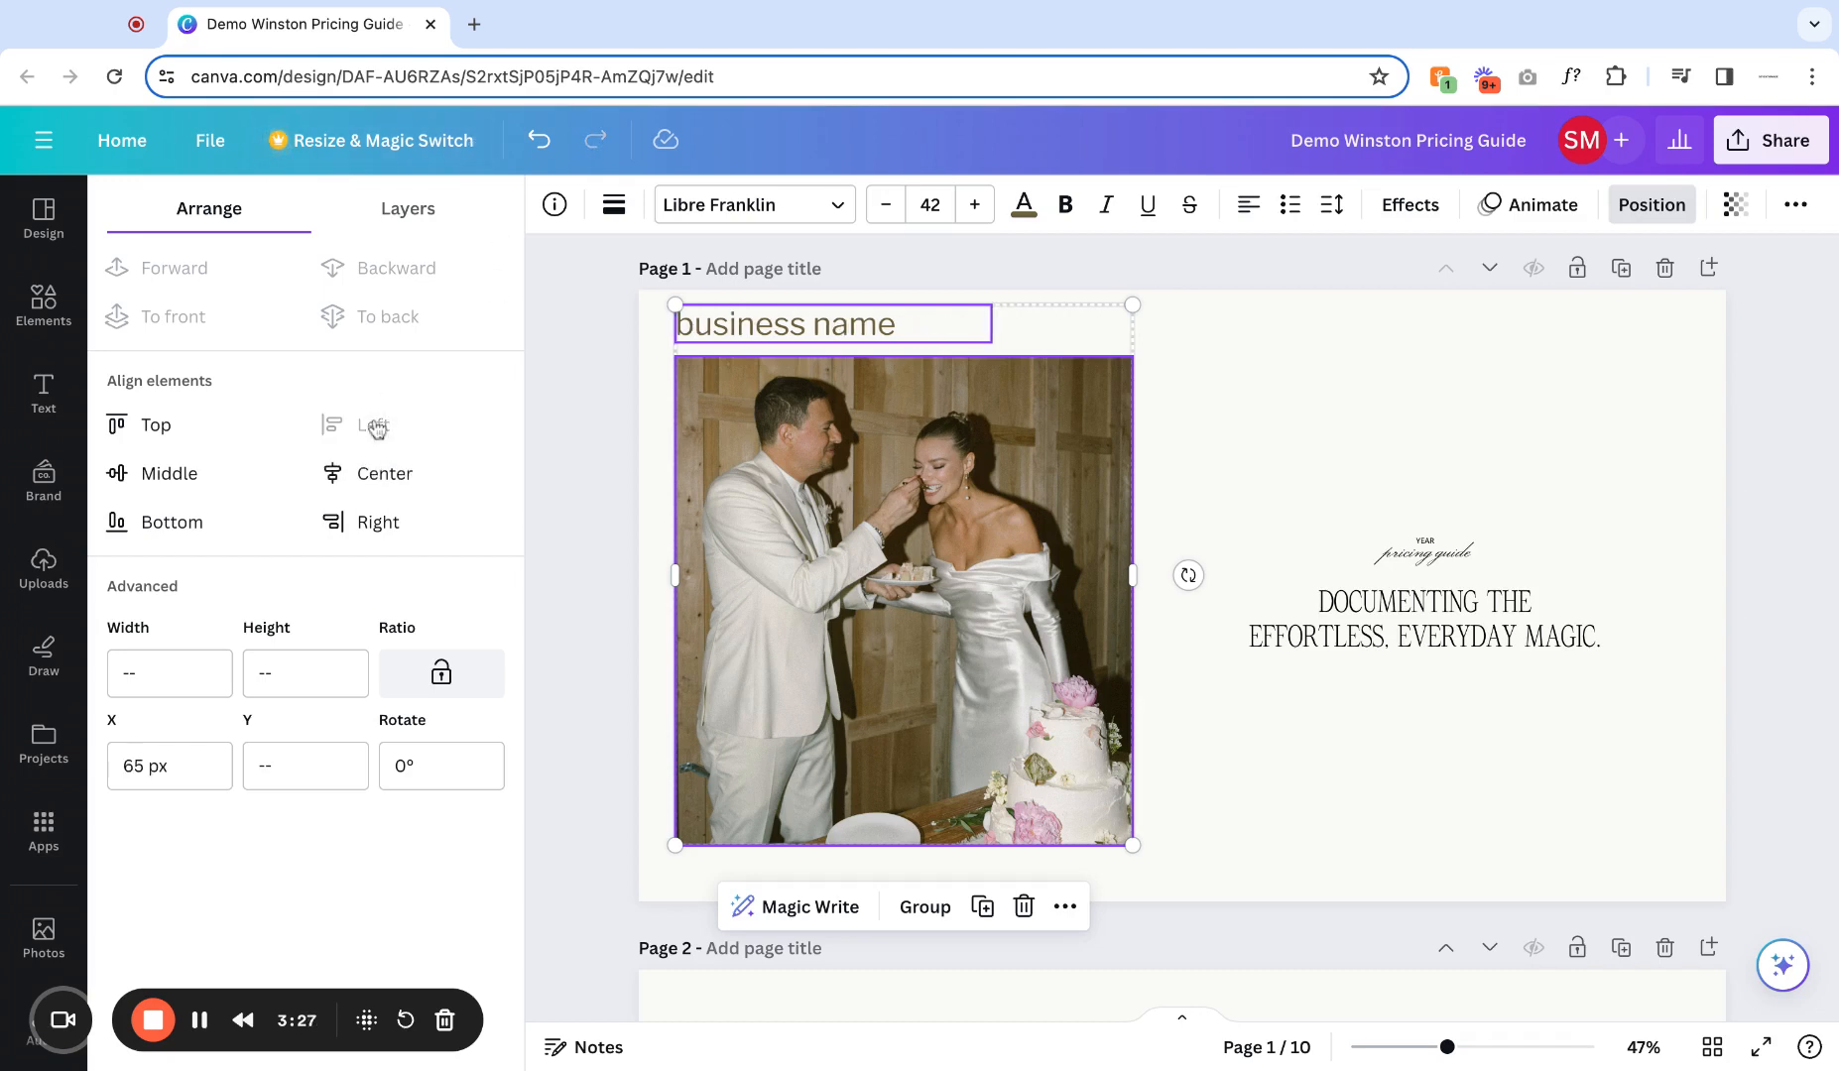
click(1231, 409)
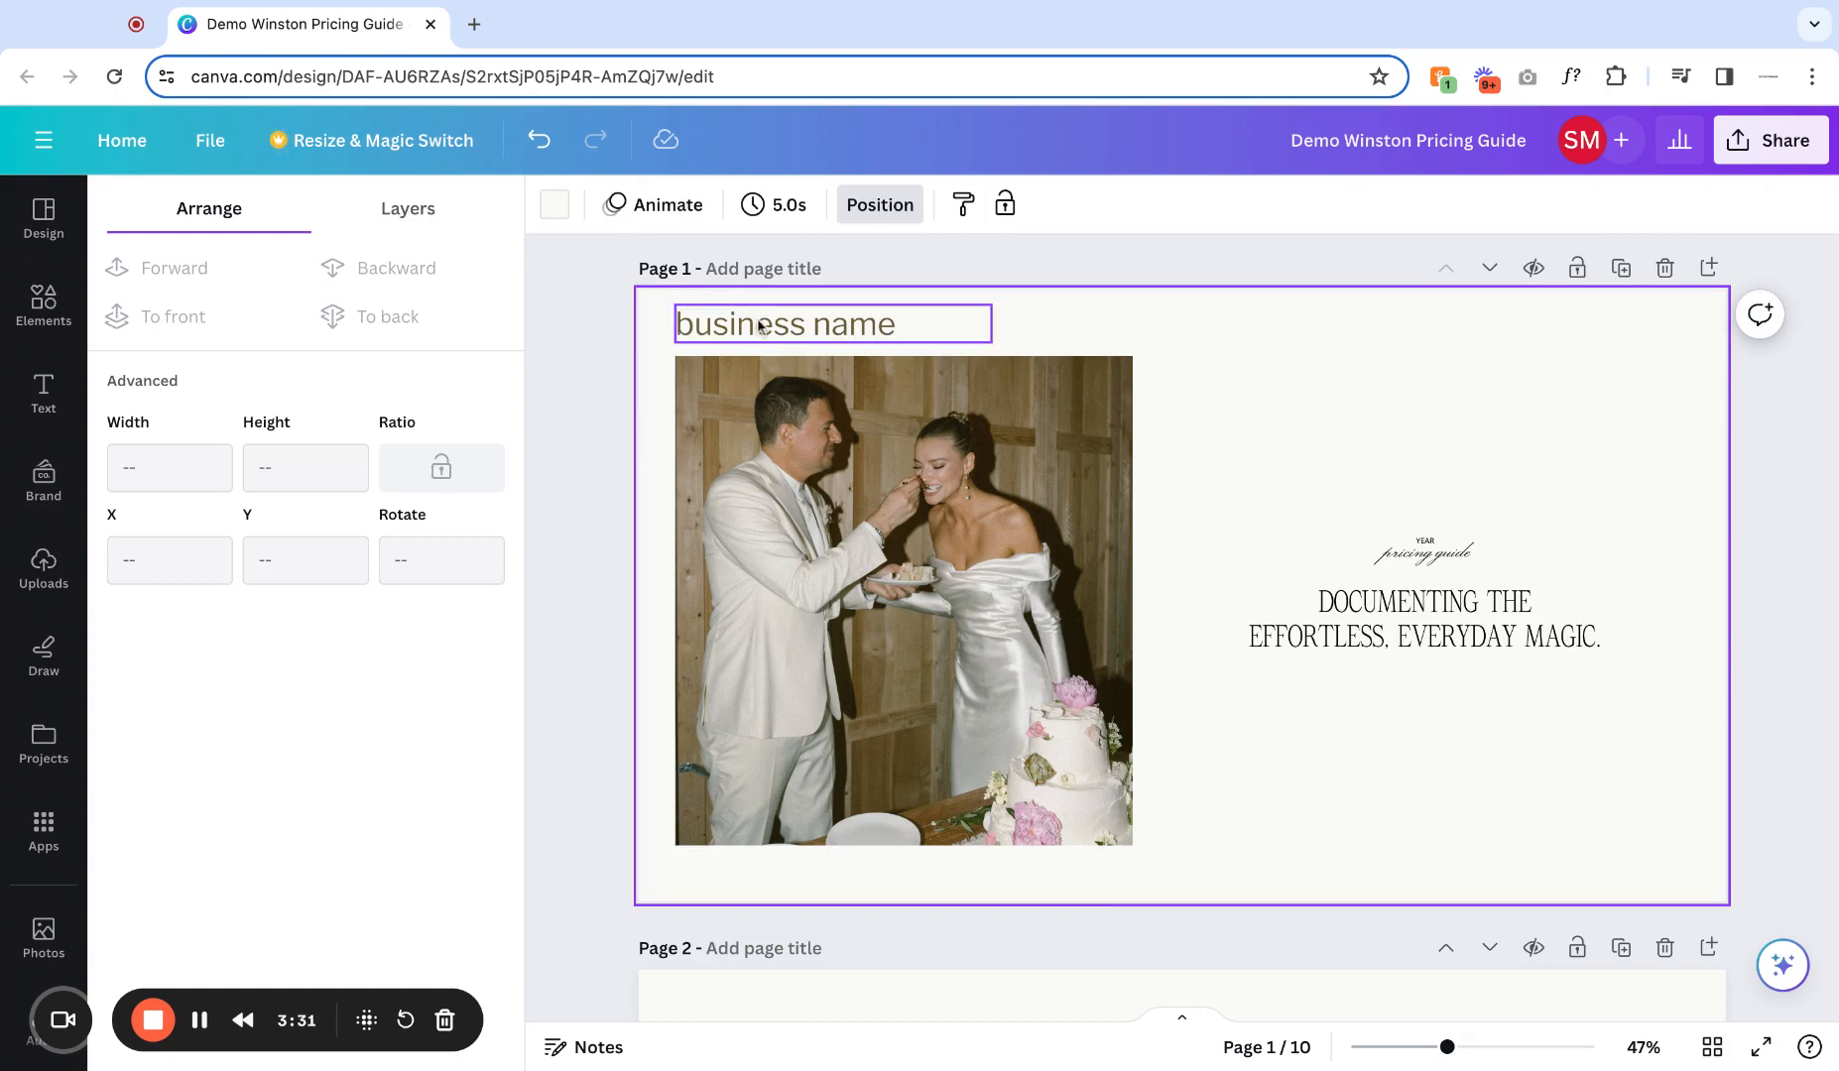
Undo the alignments and the earlier heading edits until the original black "winston" text is restored.
click(539, 140)
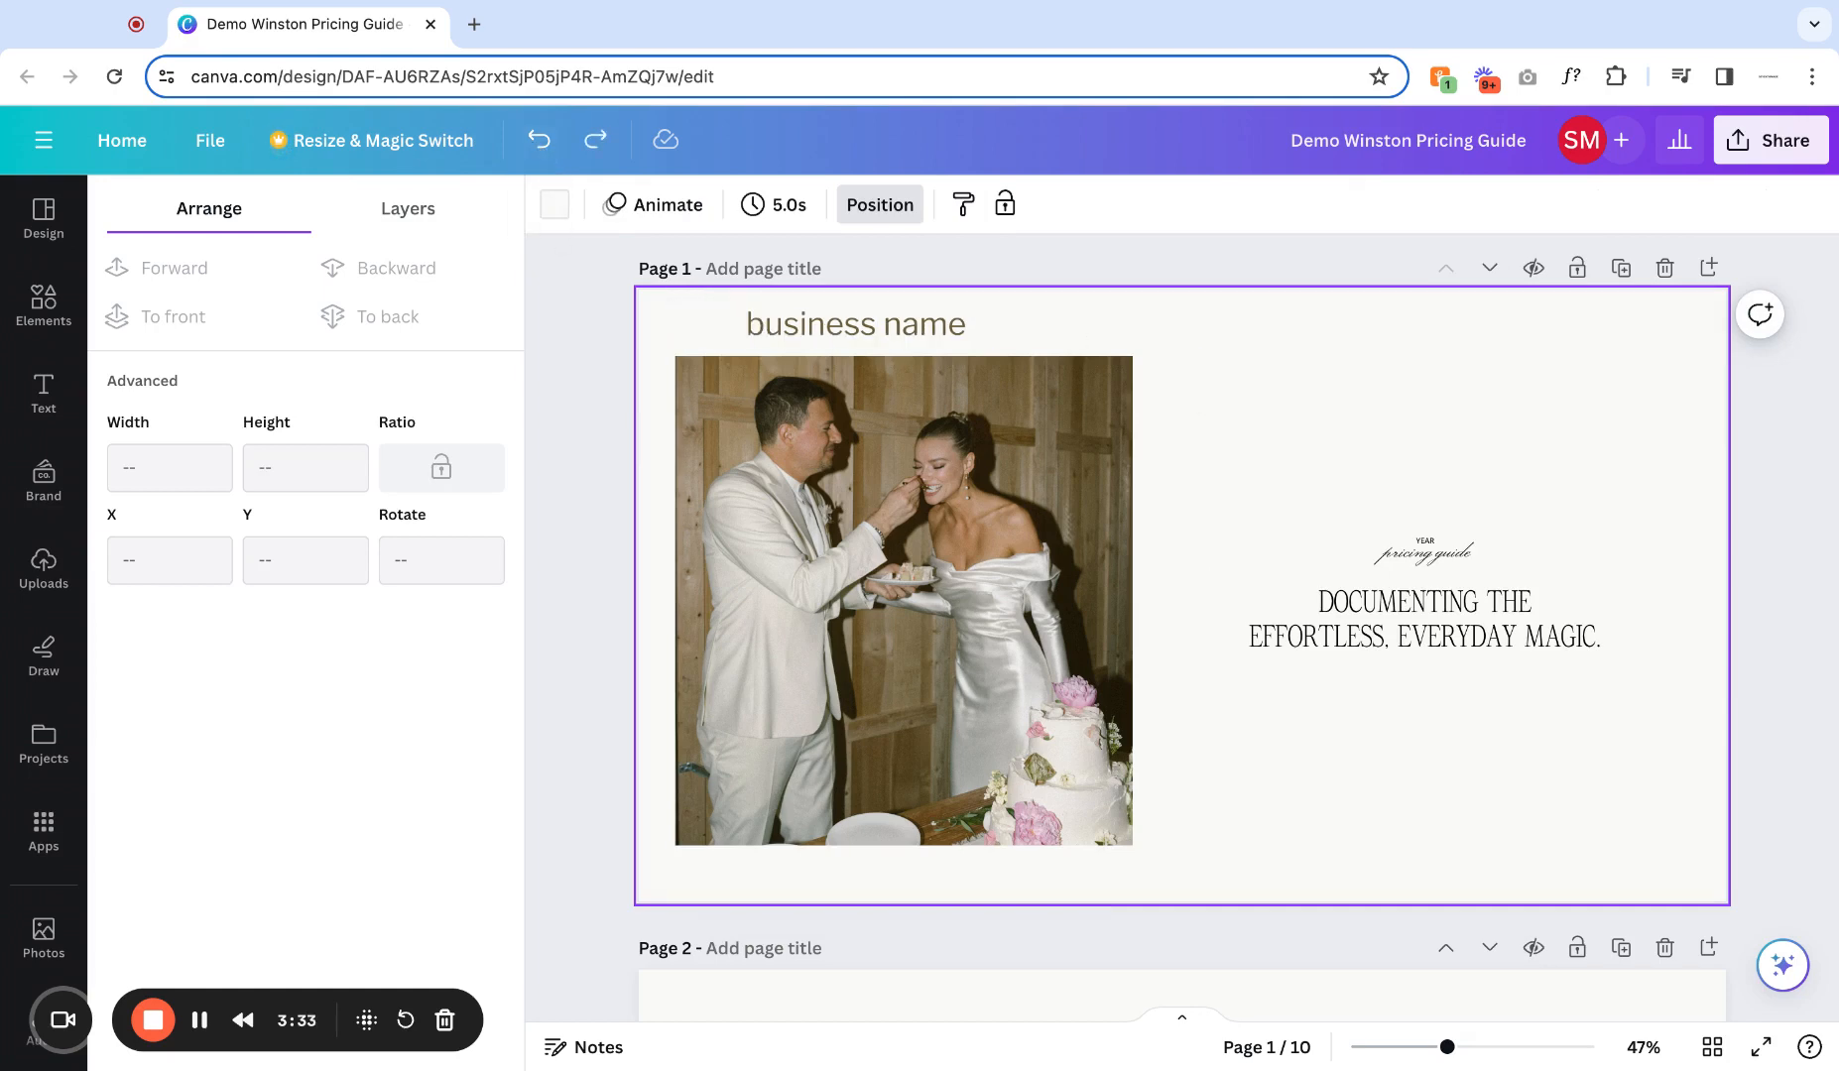
click(538, 140)
Duplicate the "winston" heading, place the copy above the tagline, and narrow its text box to about 215 px.
click(809, 335)
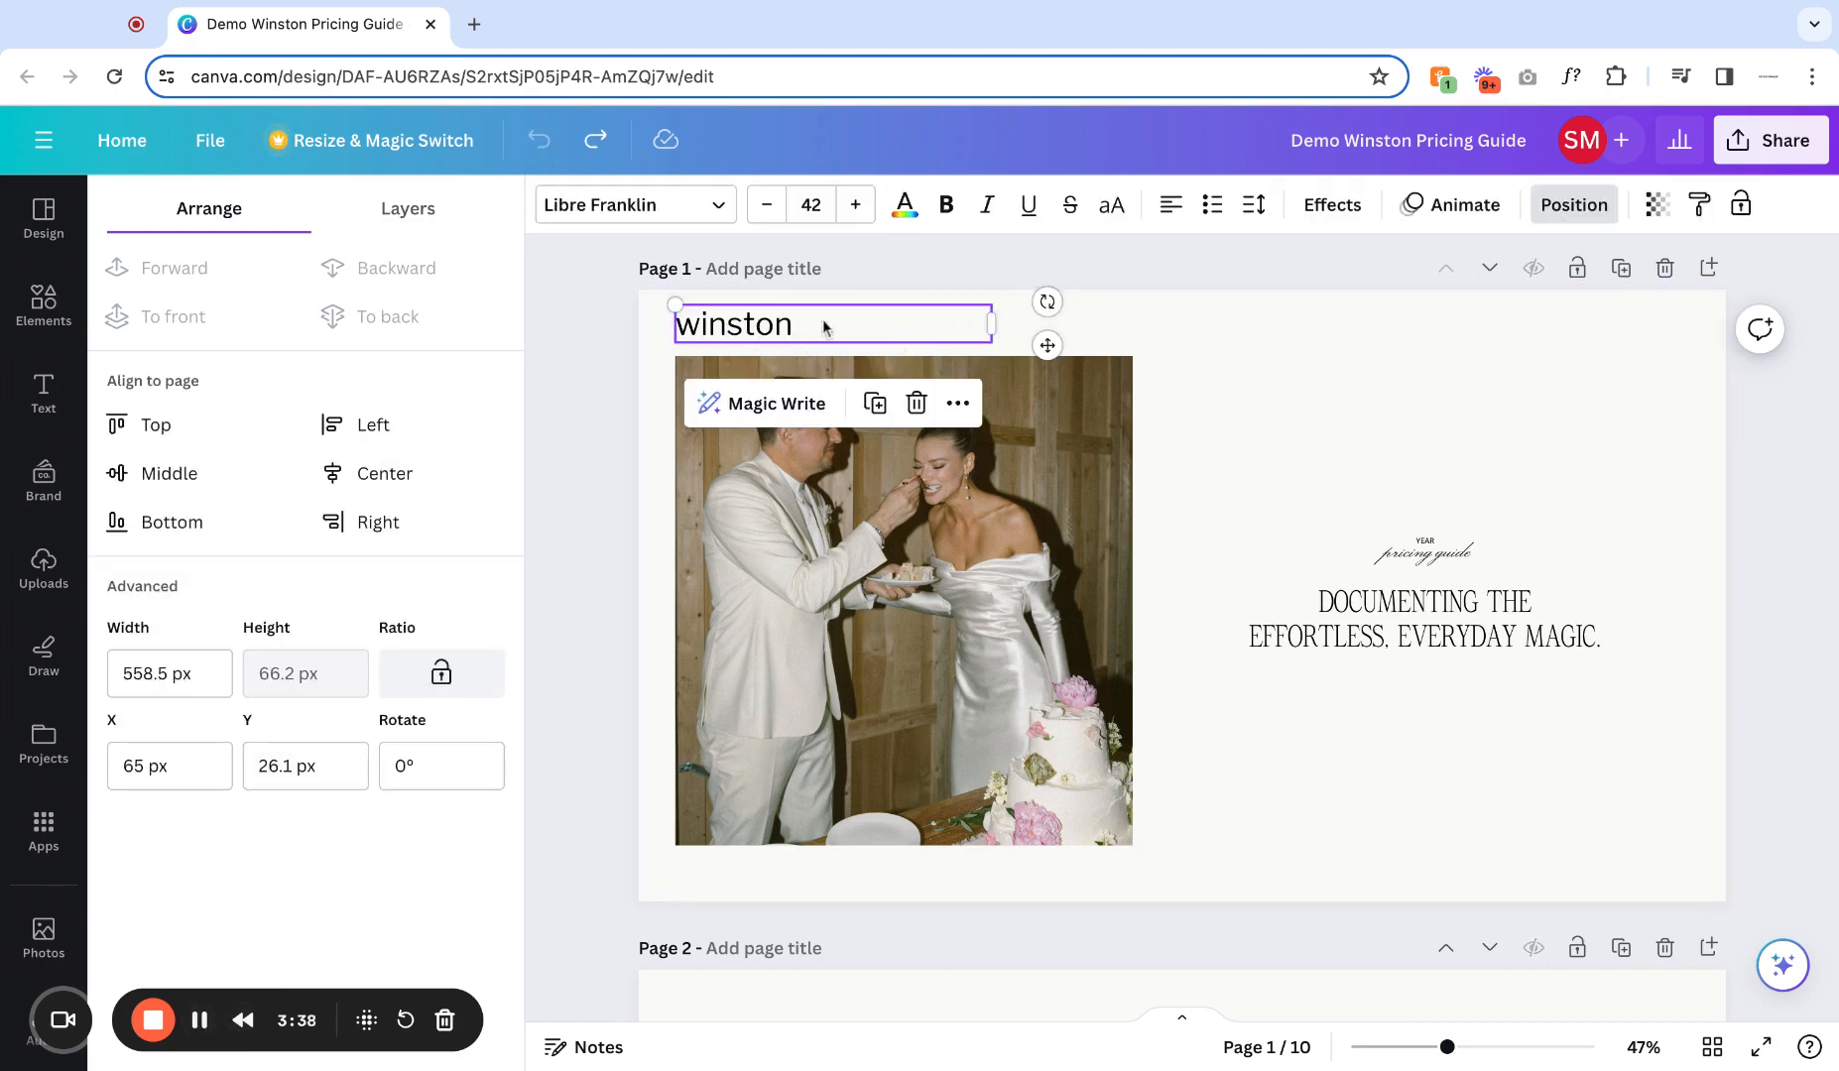
click(958, 406)
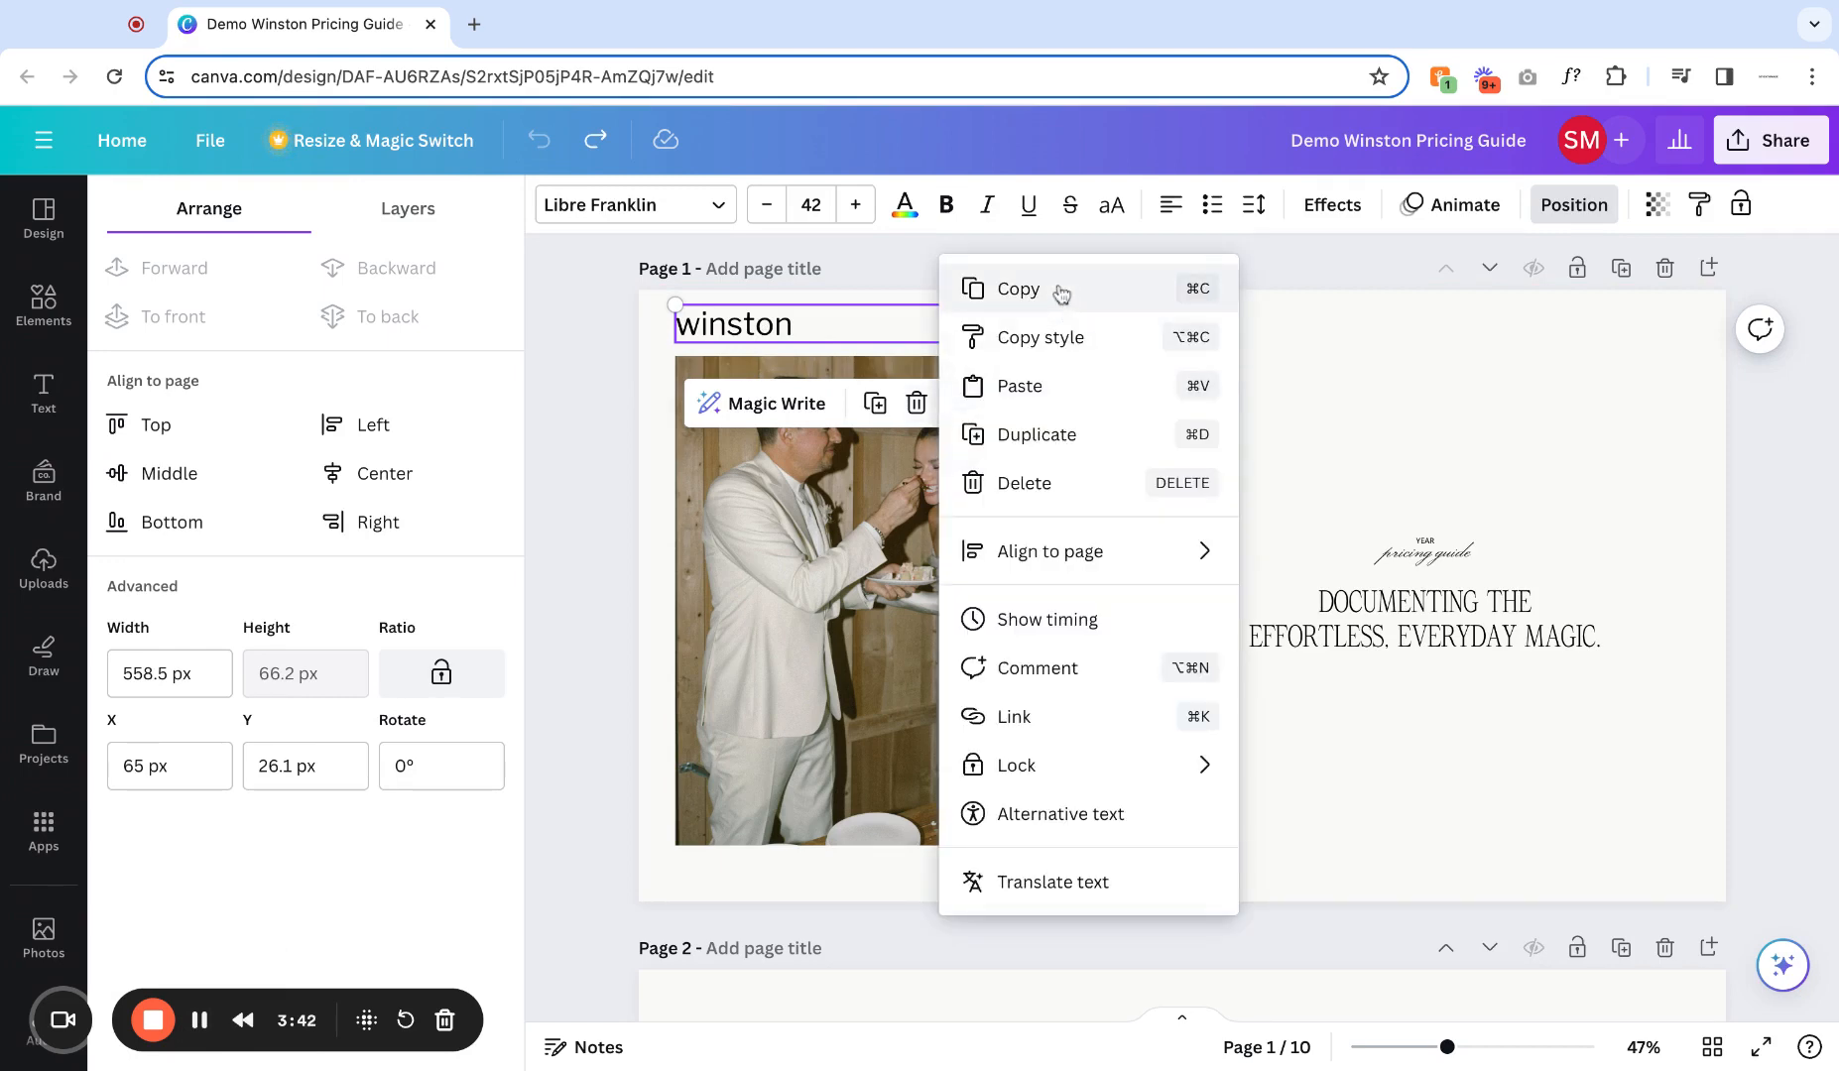
click(1031, 438)
drag(760, 337, 1360, 346)
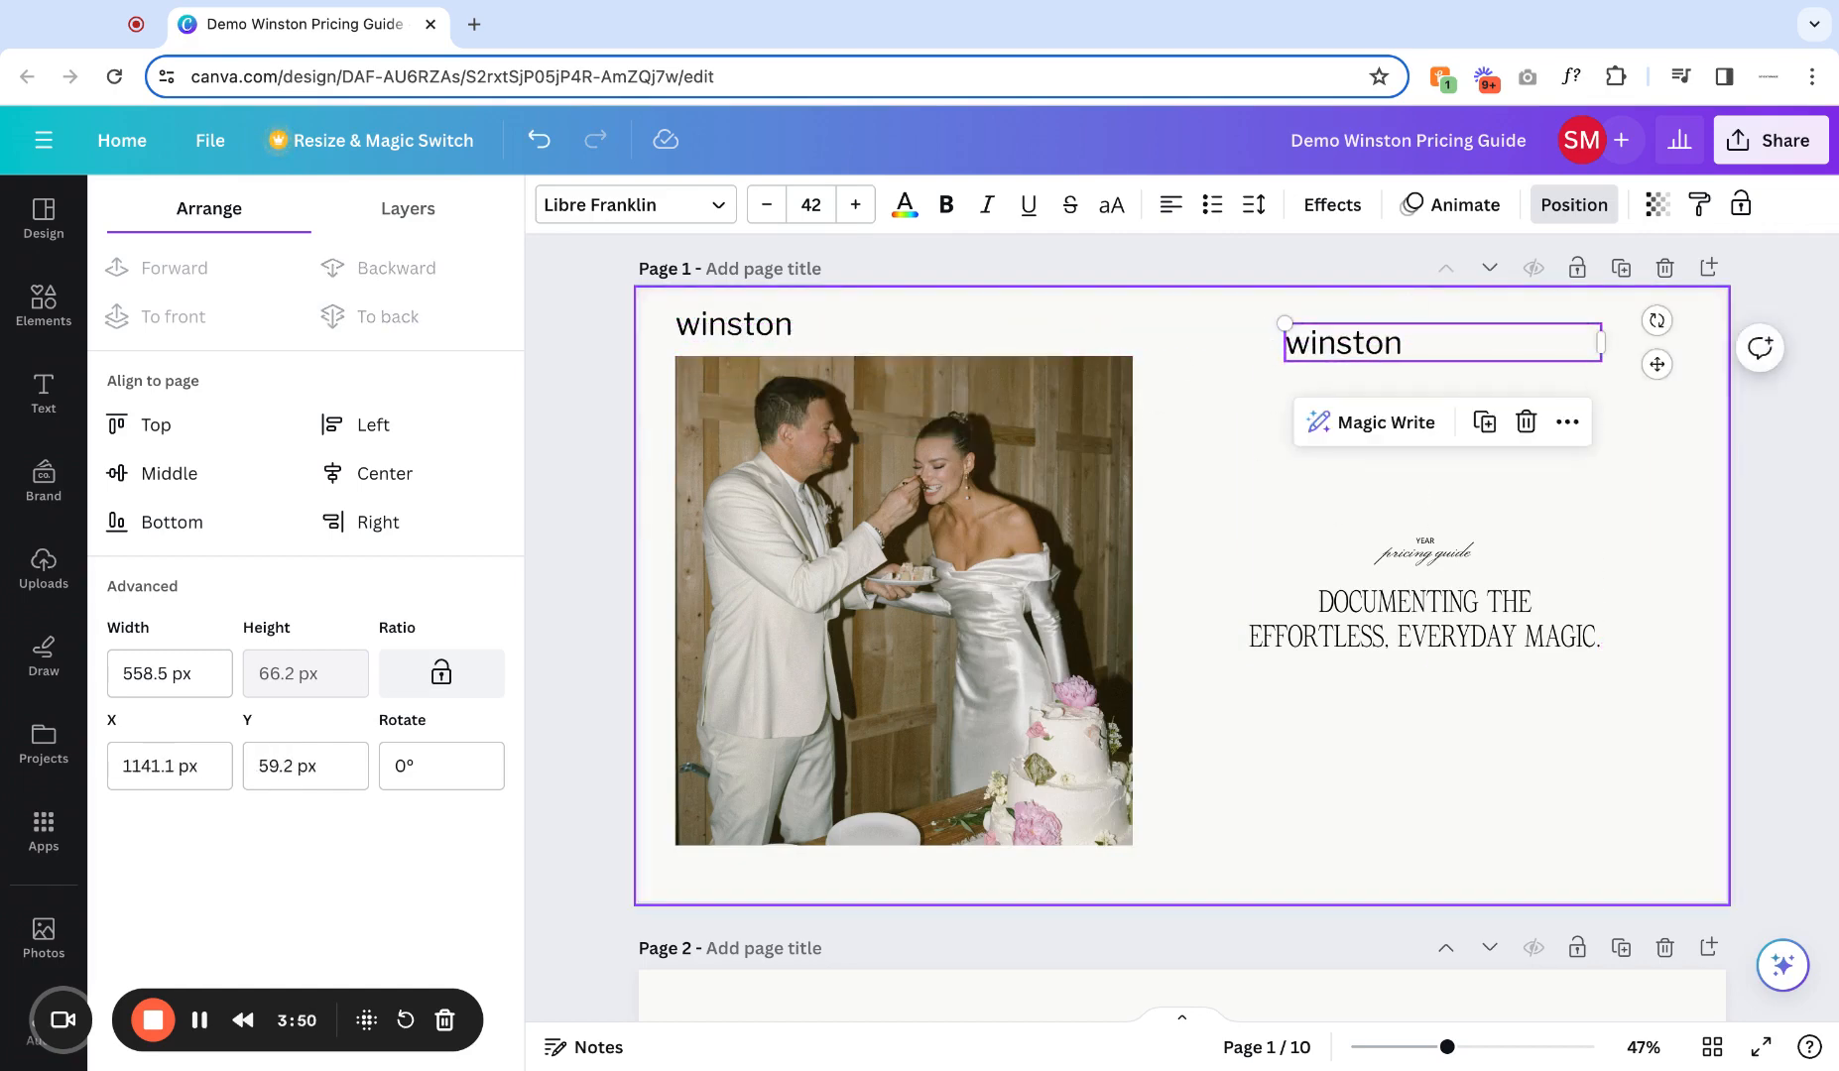
double_click(1600, 343)
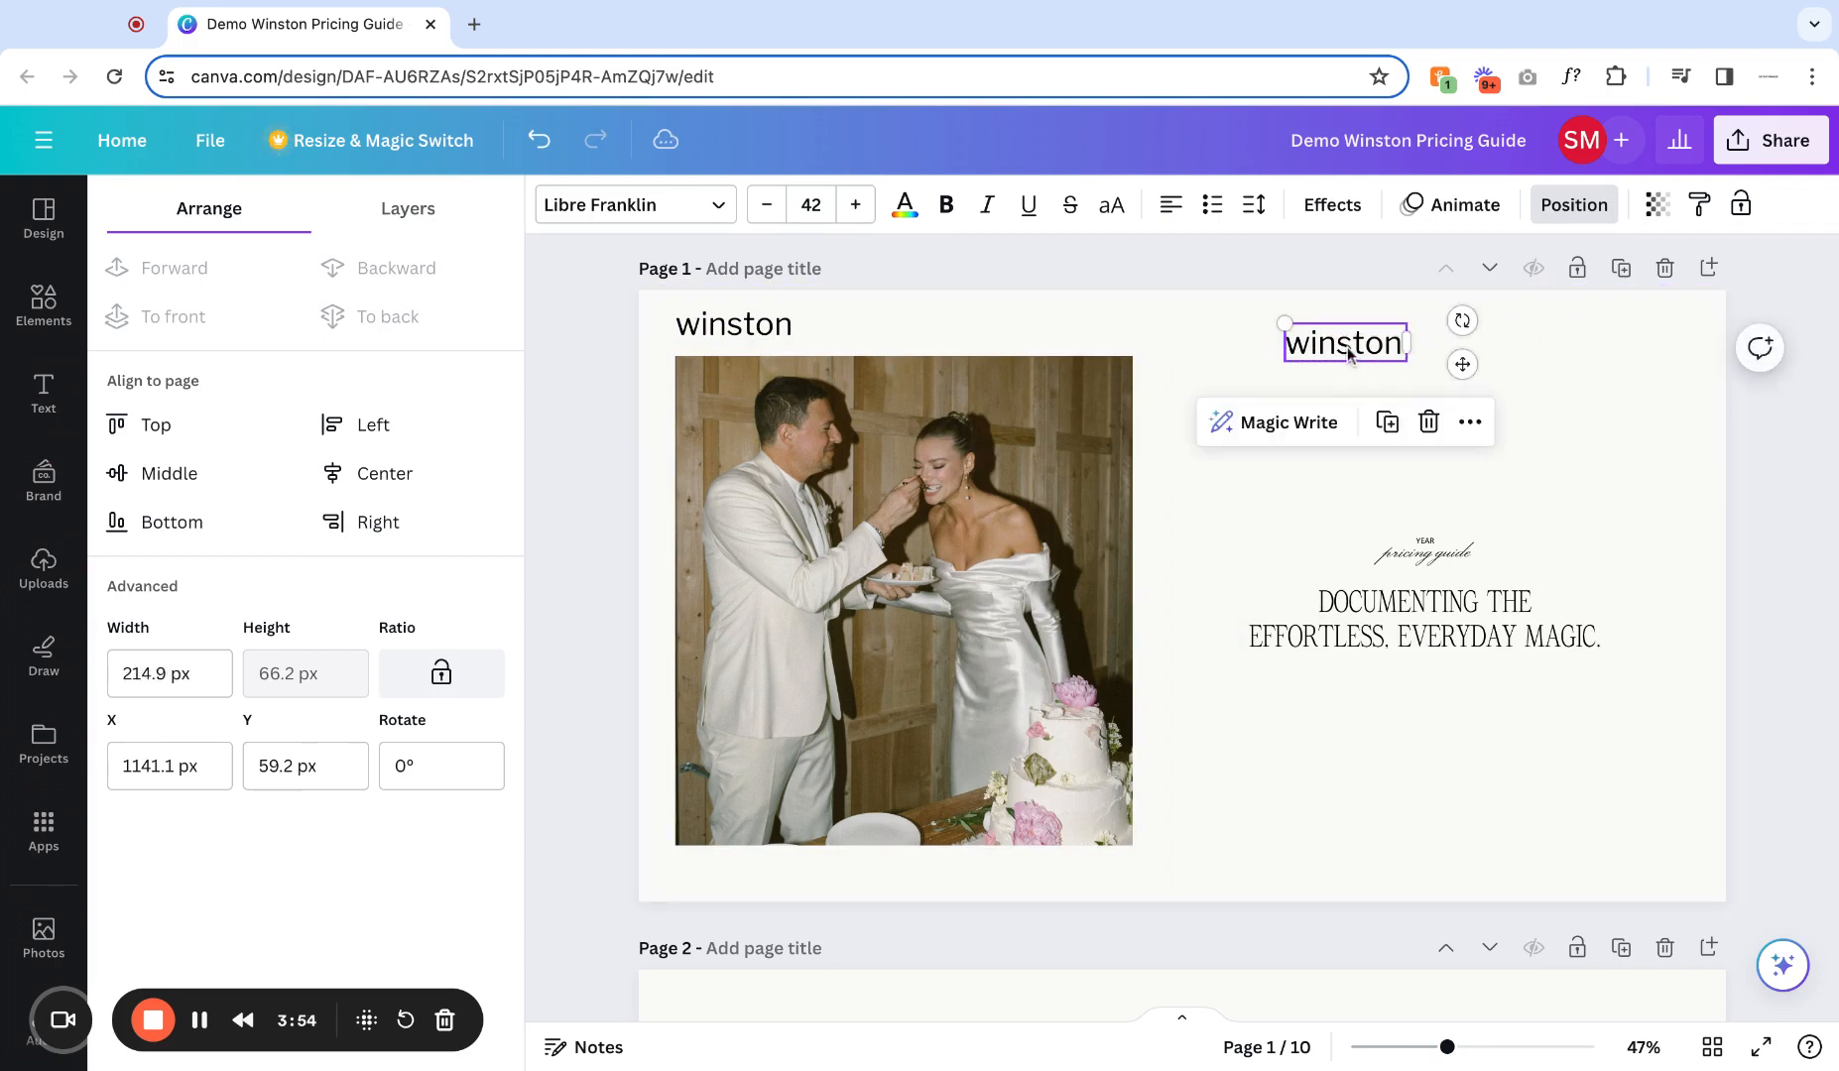
Move the duplicate "winston" text below the tagline and delete it.
drag(1348, 346, 1424, 729)
key(Delete)
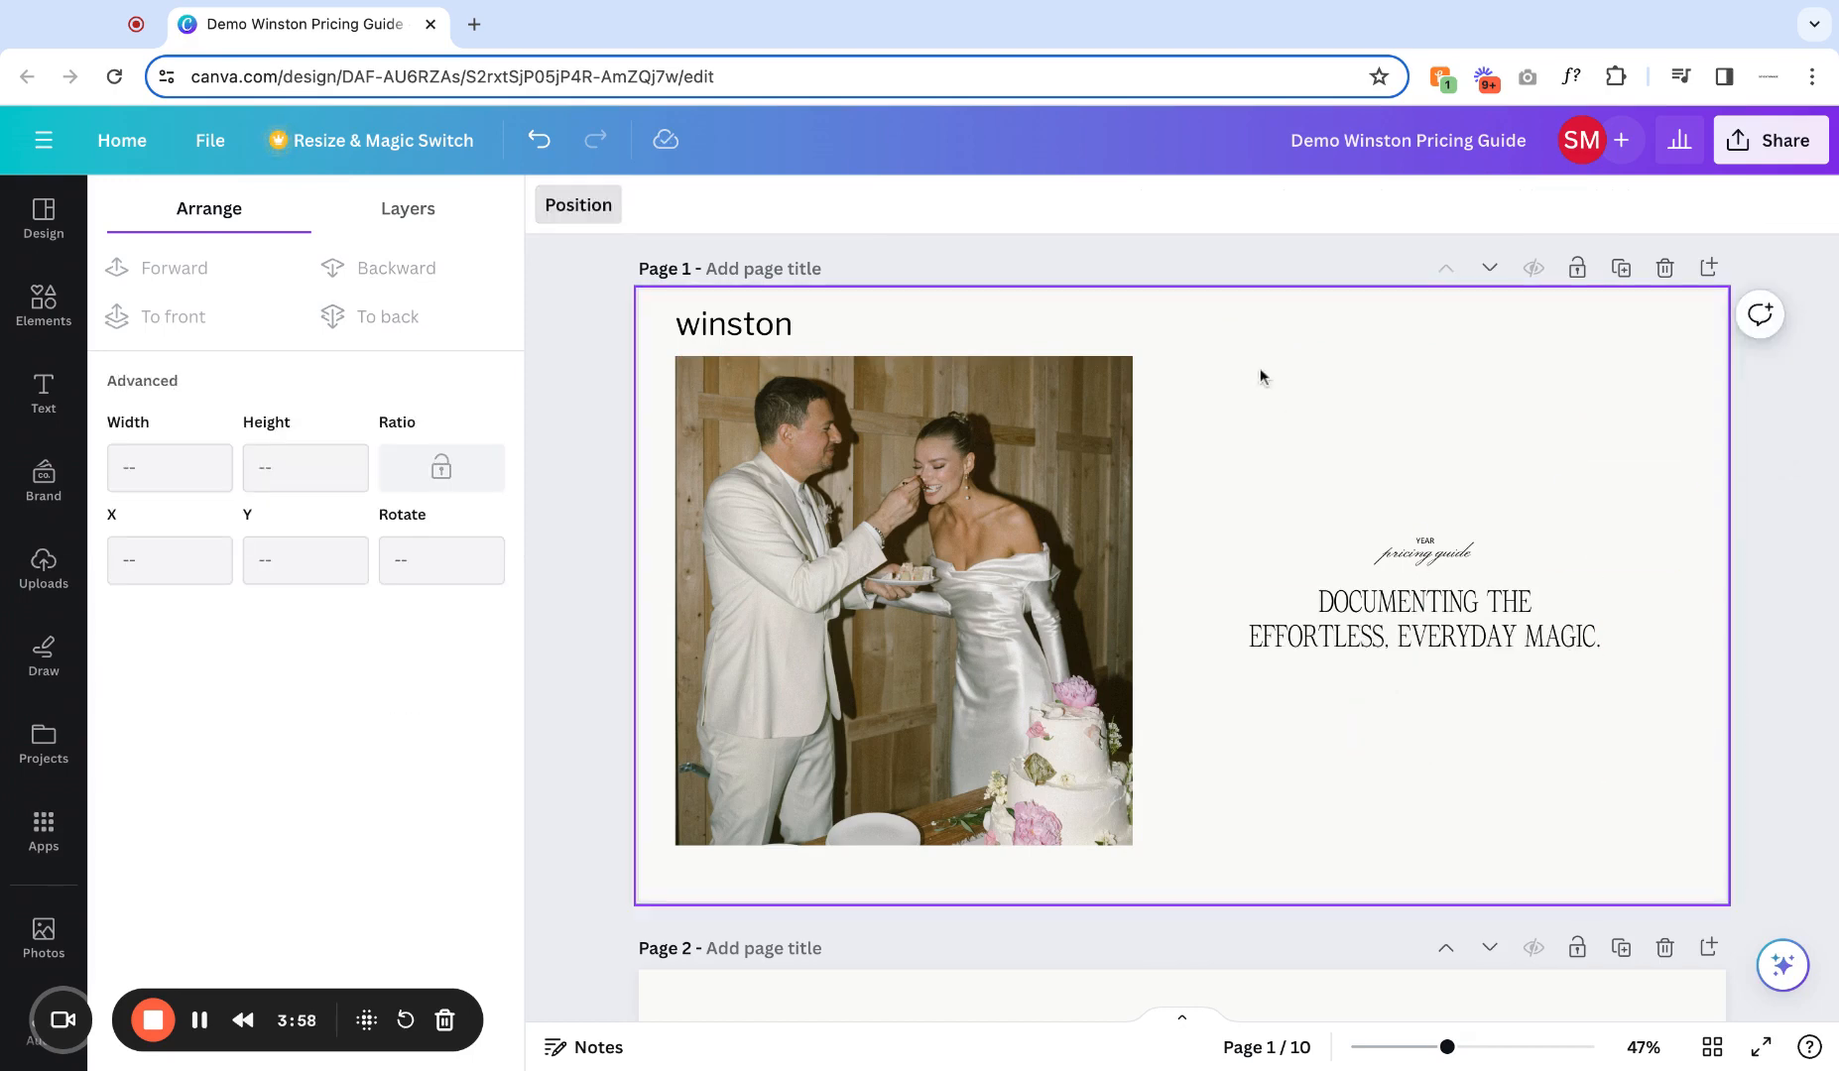
Examine the additional options available for the wedding photo on page 1.
click(952, 511)
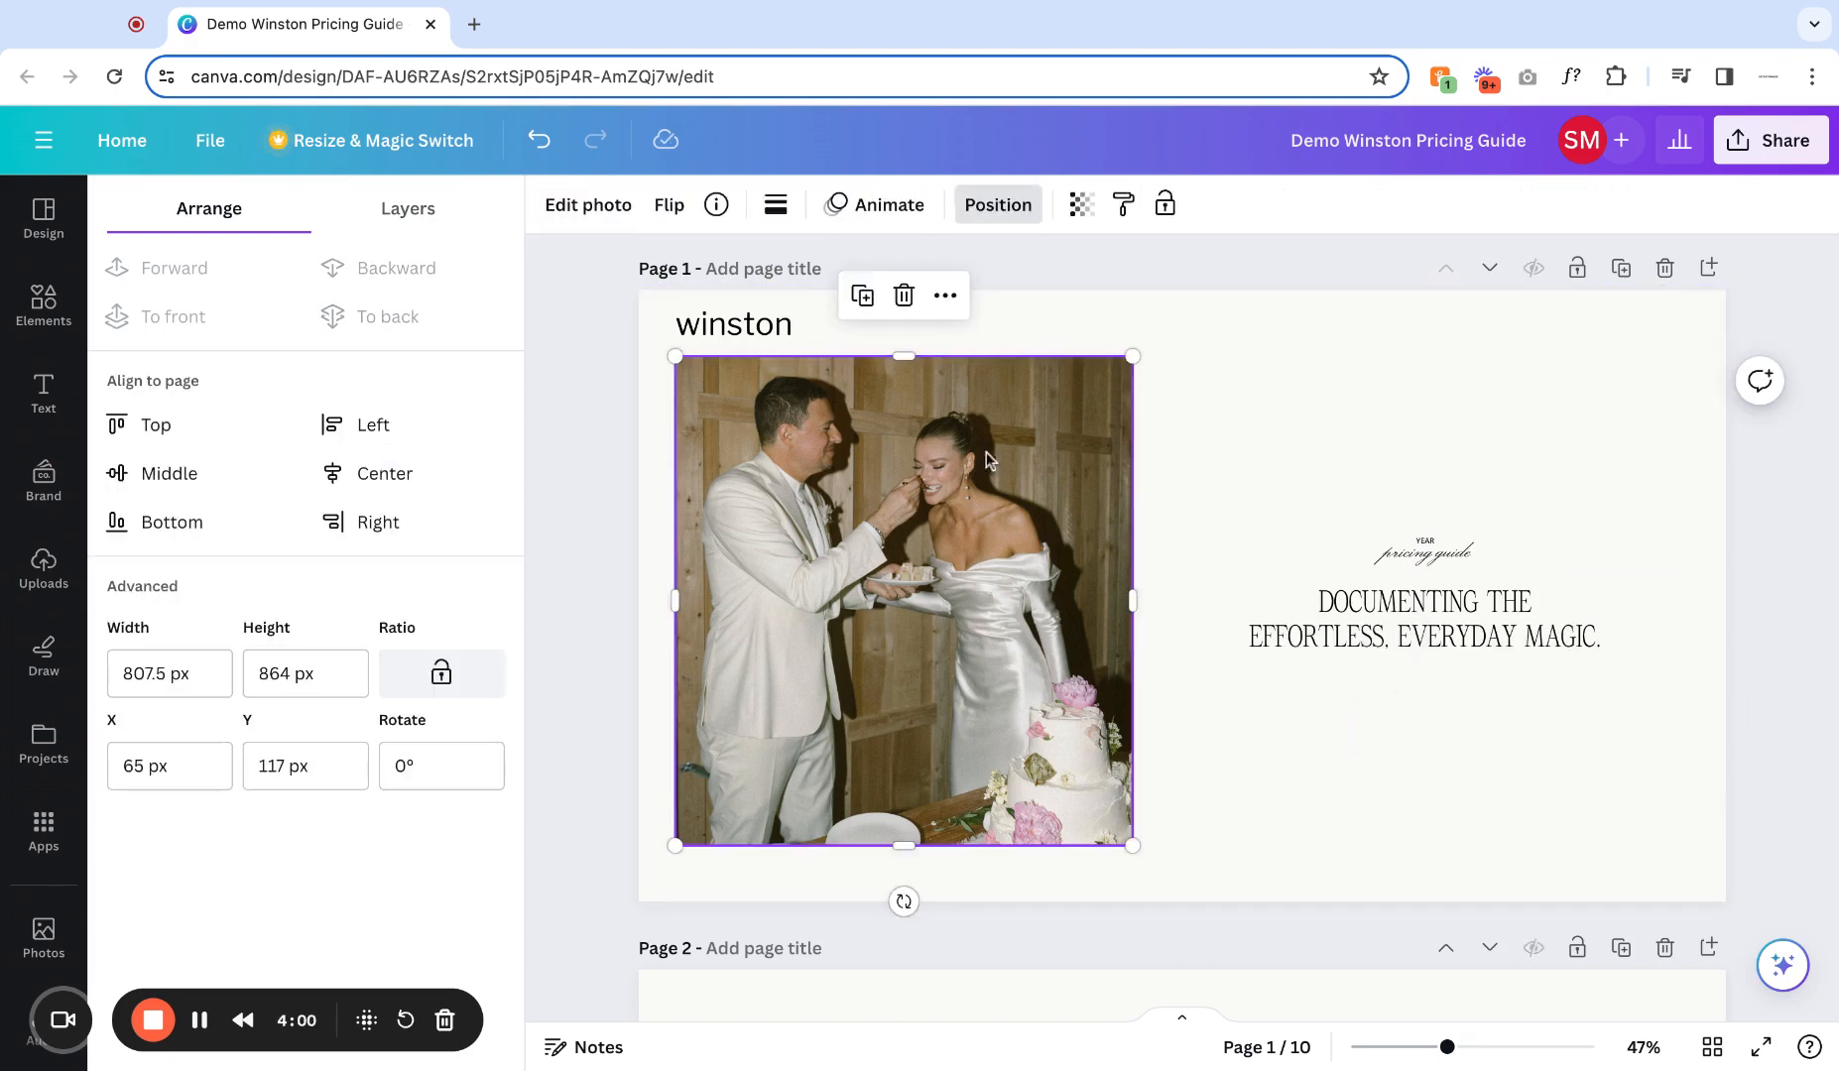
click(945, 296)
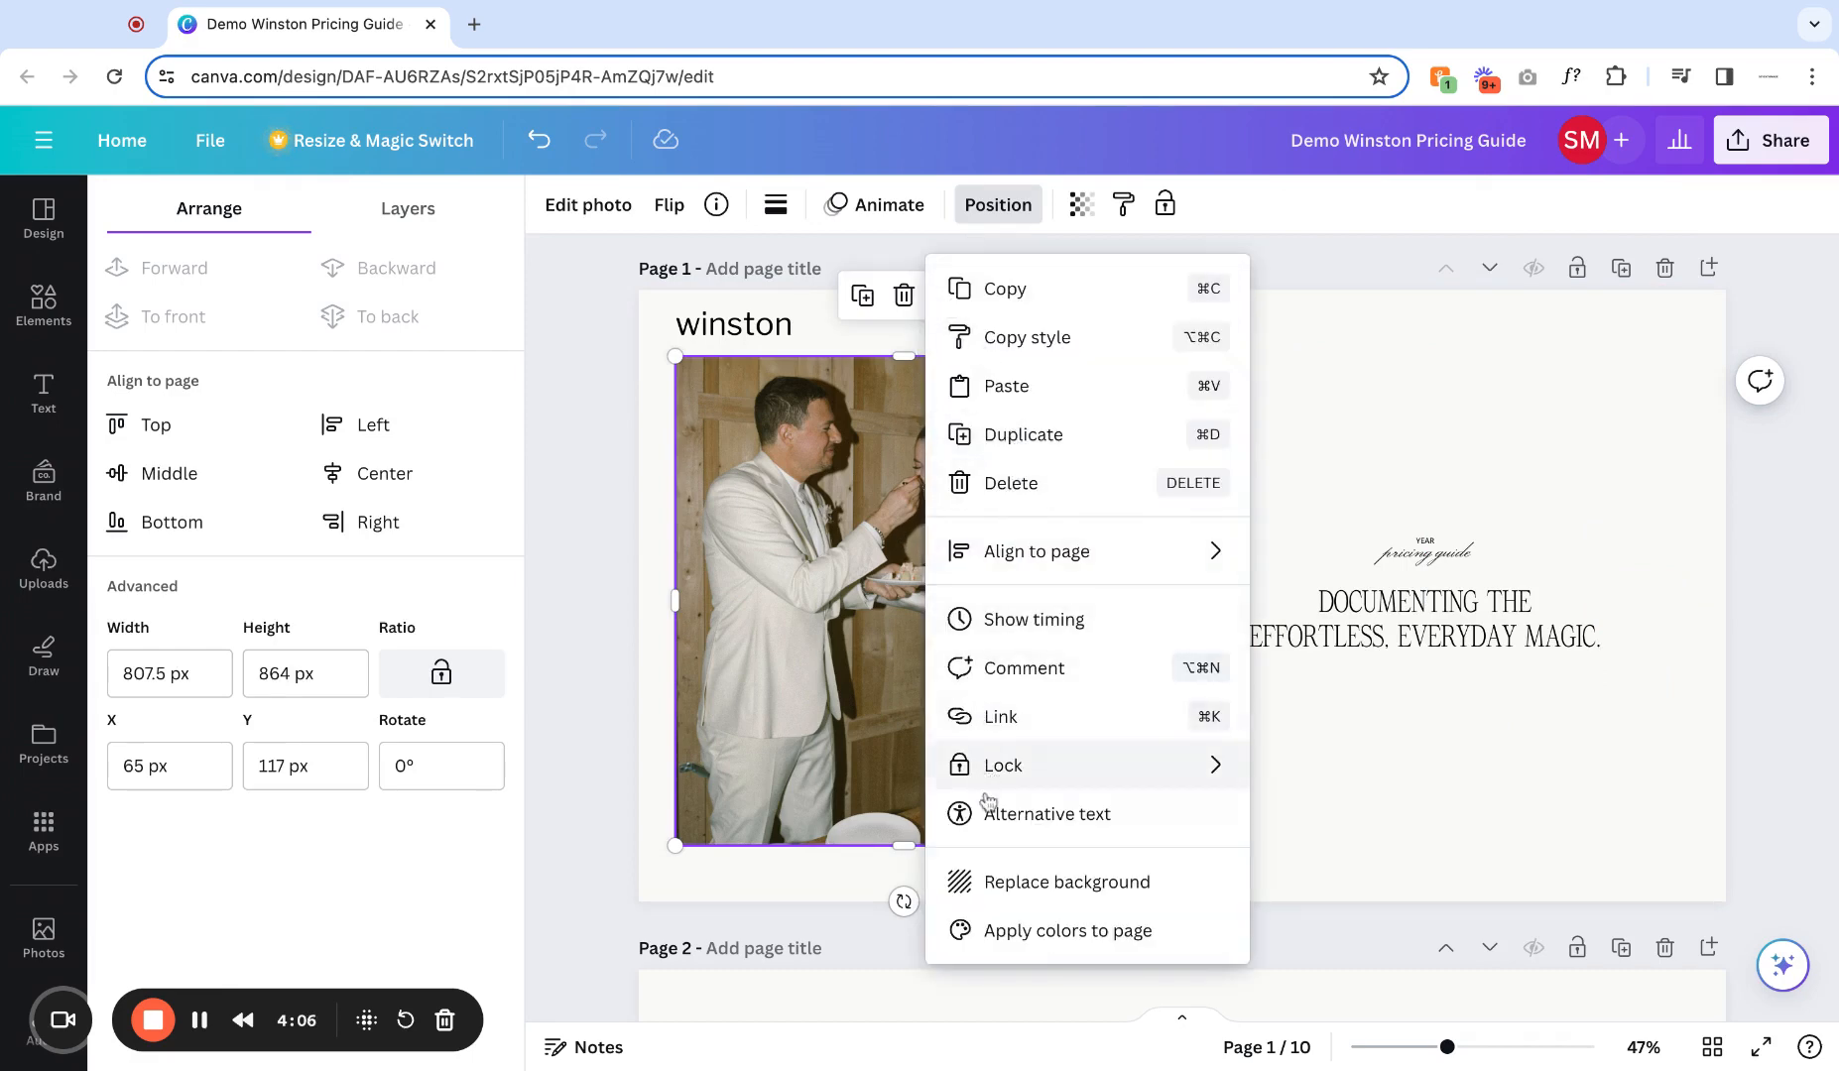
click(1355, 388)
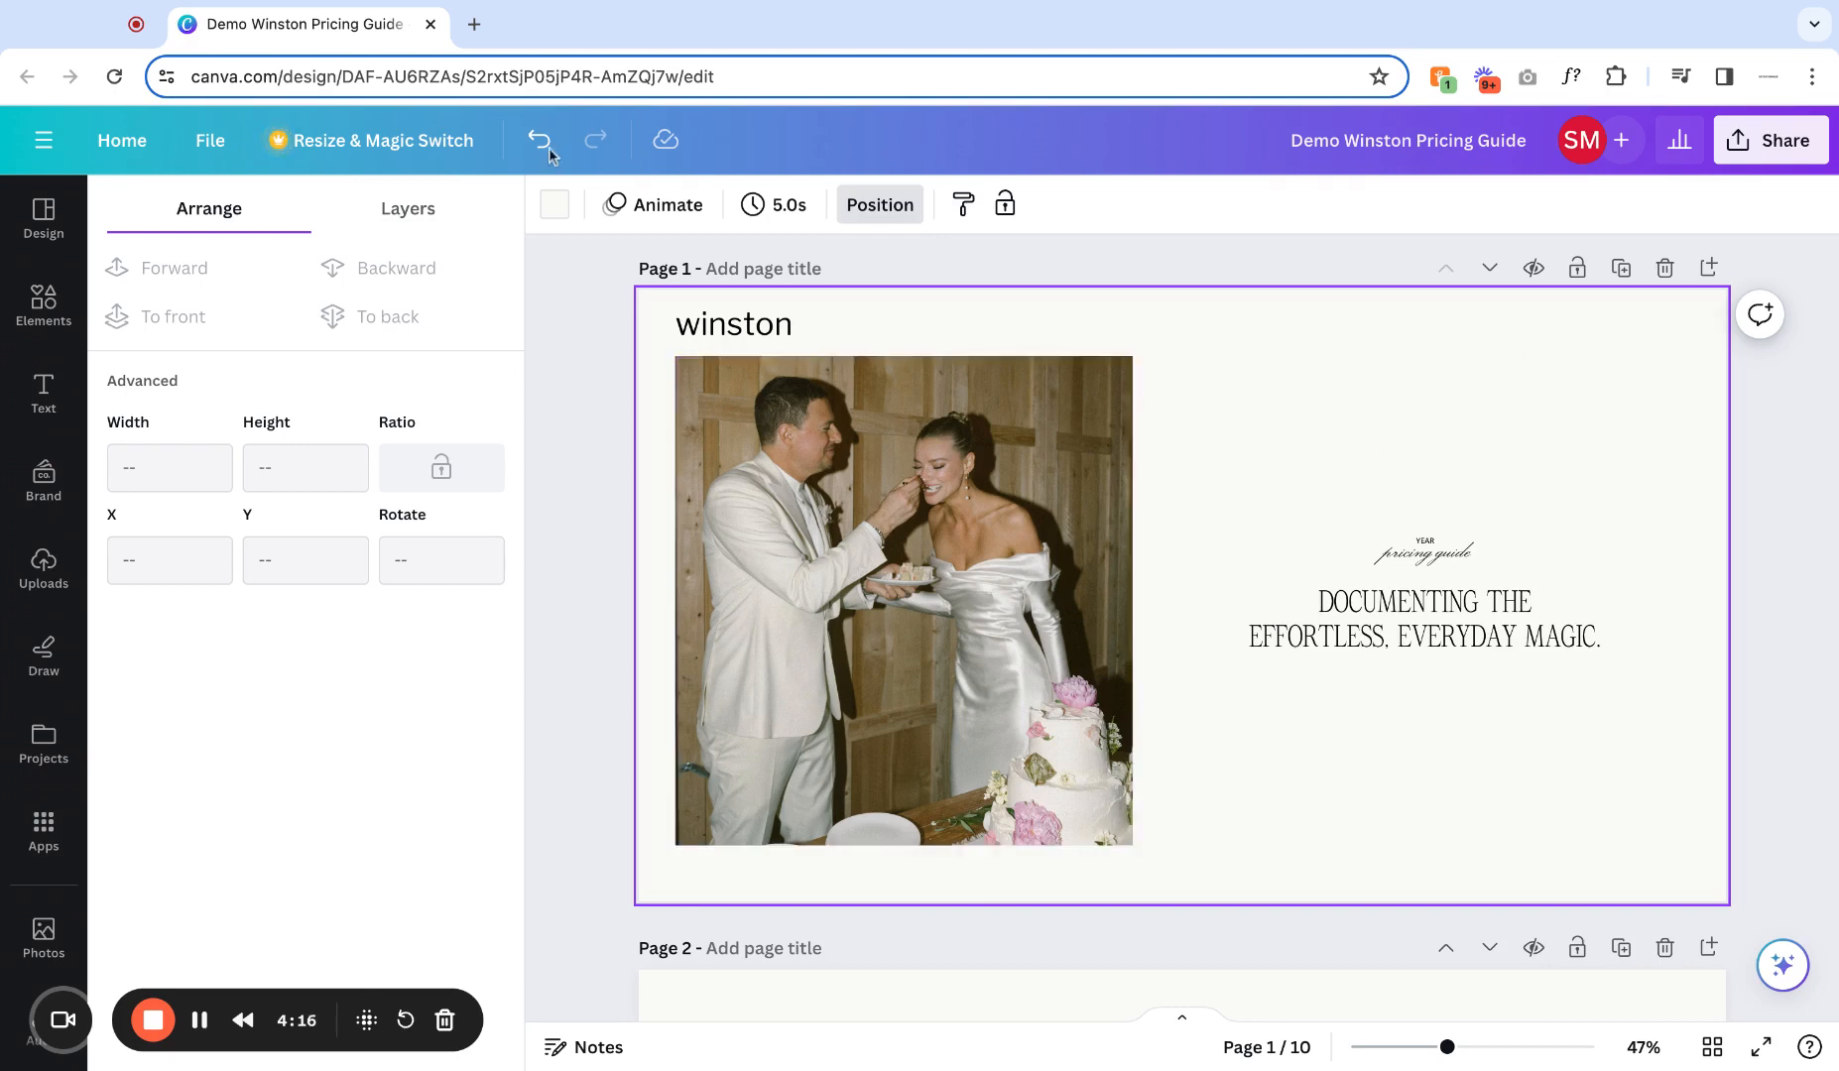
Try the Winston palette's dark blue, browns, taupe and light blue as the page 1 background color.
click(554, 208)
click(203, 540)
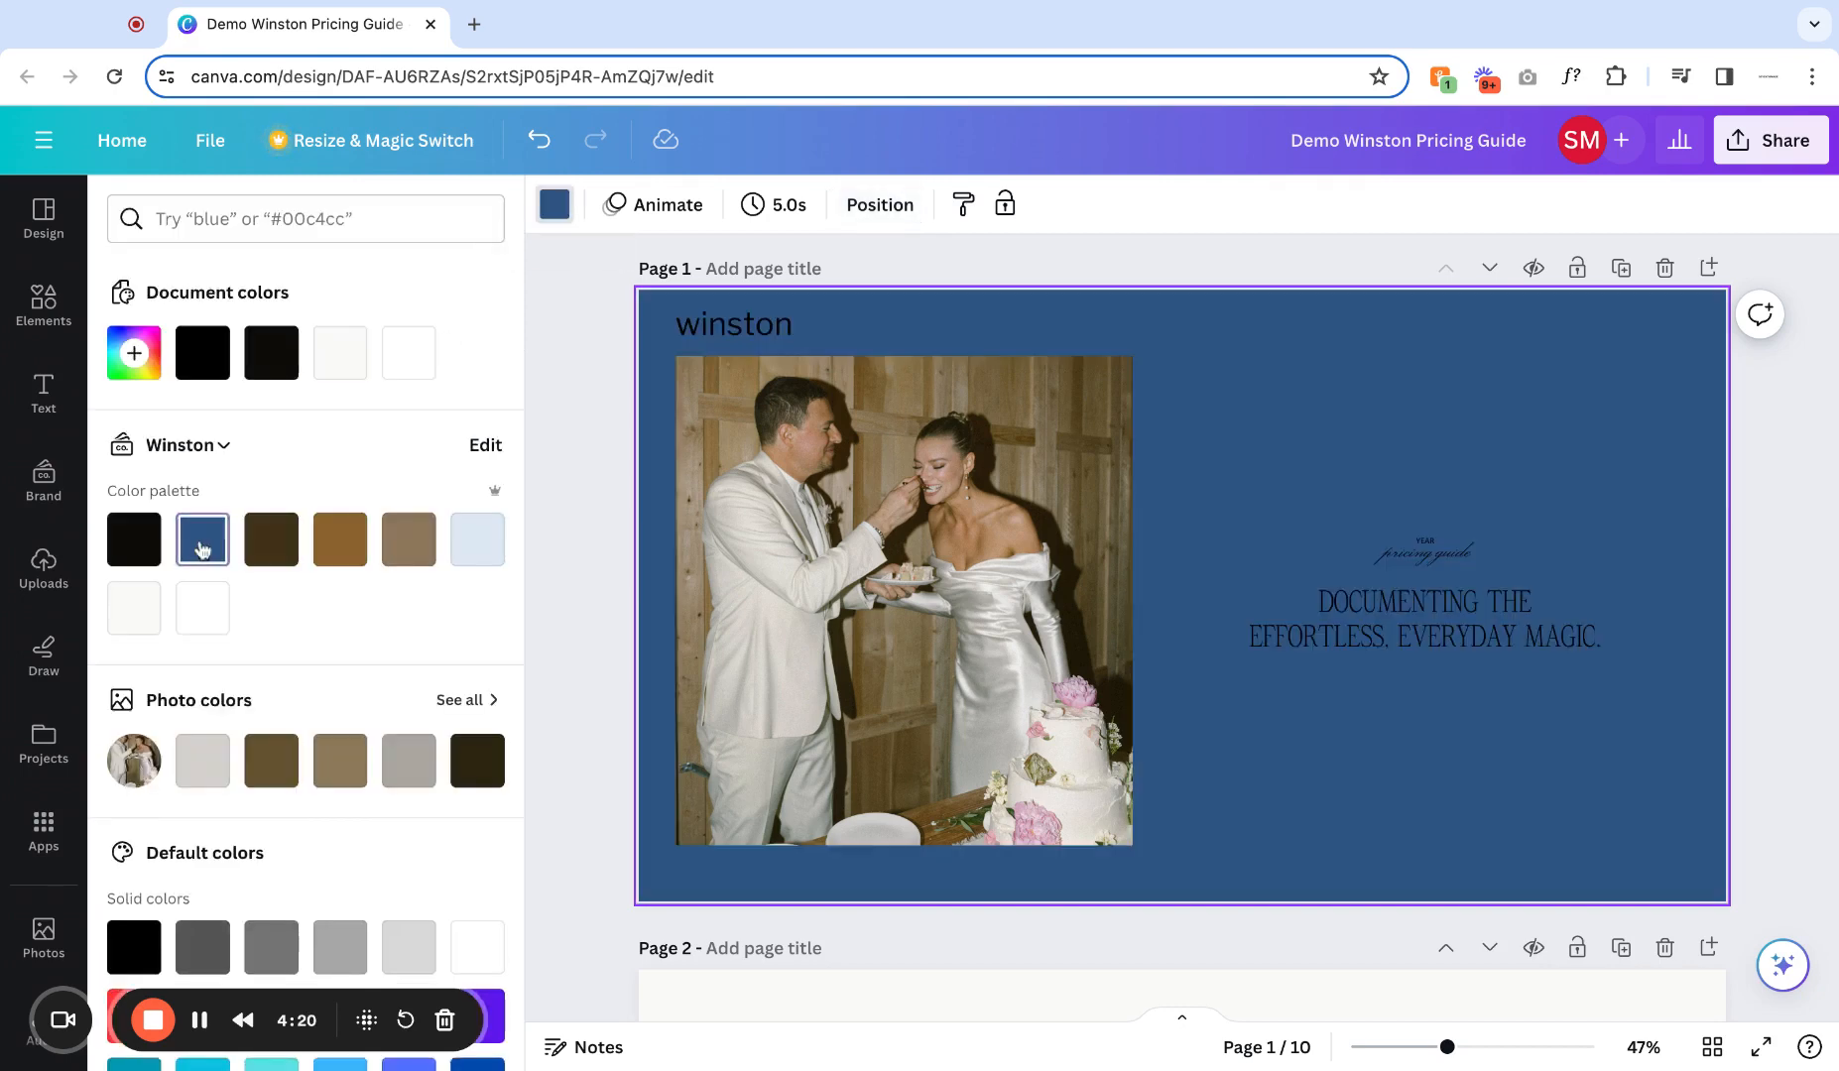
click(271, 541)
click(342, 545)
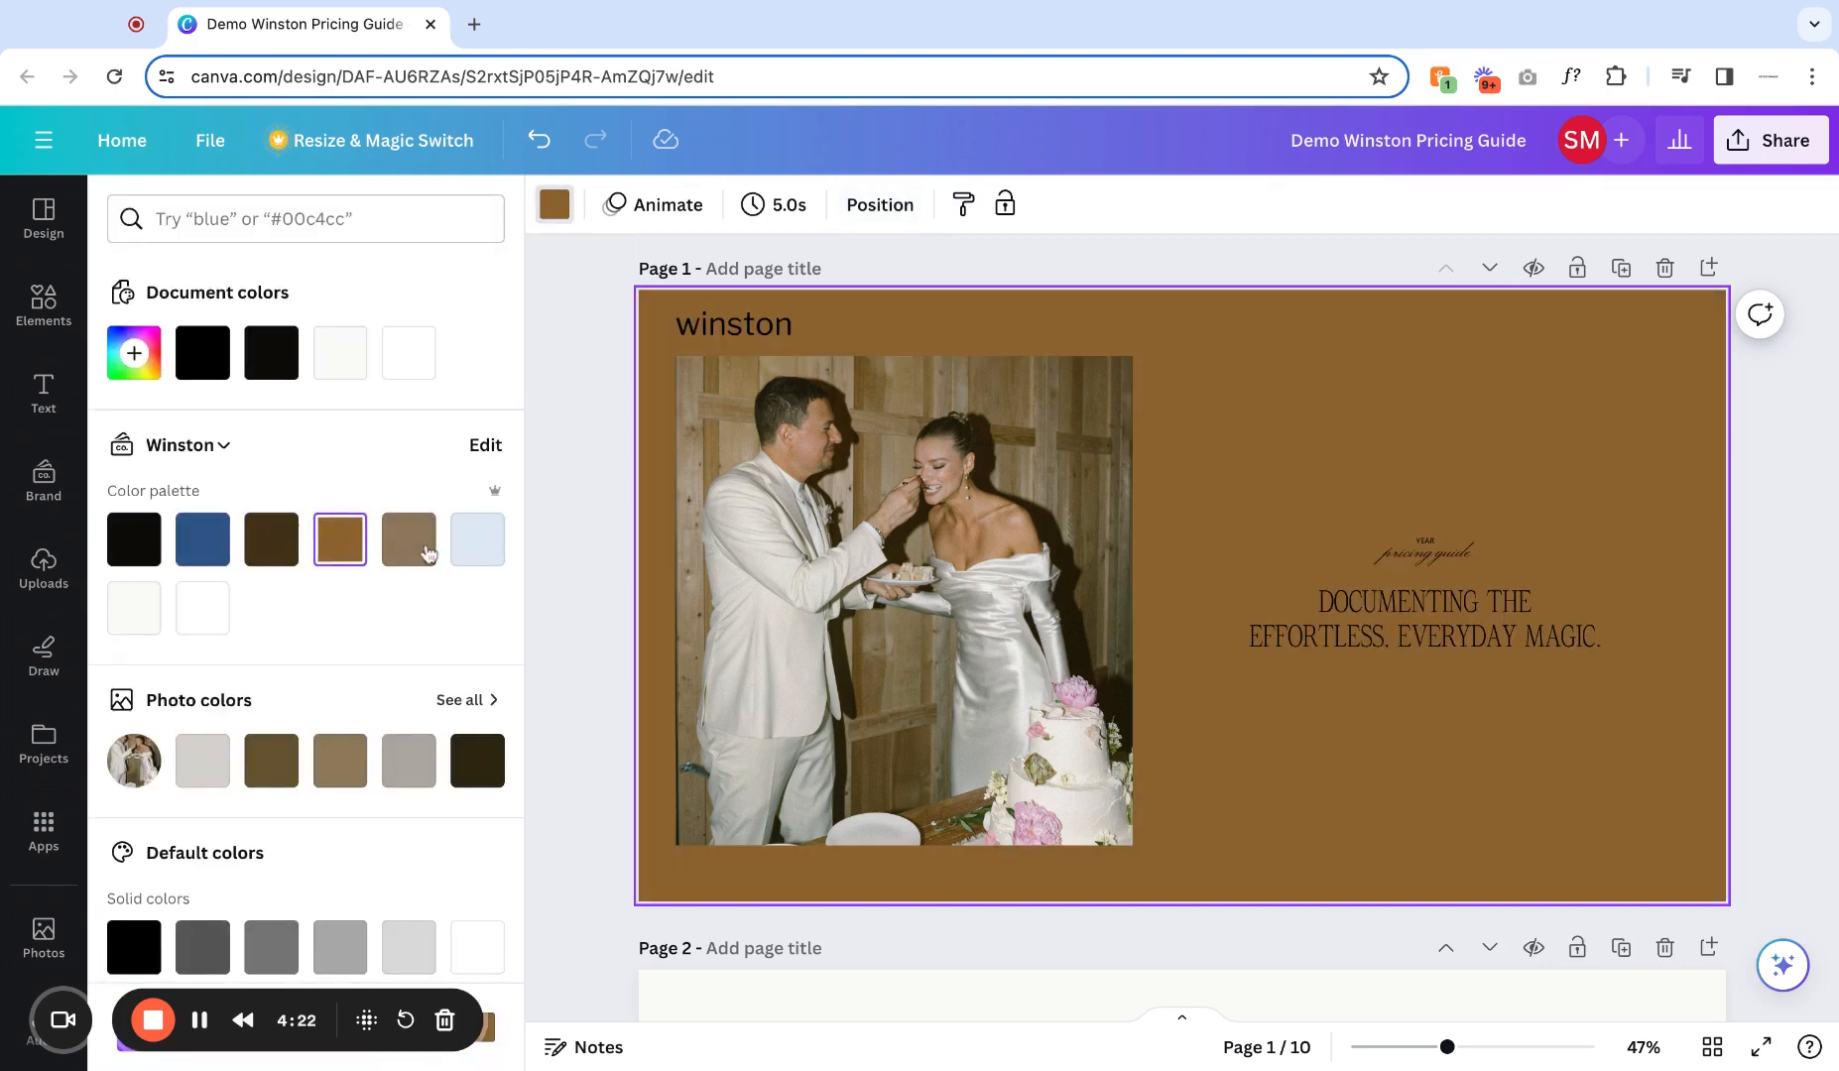
click(409, 544)
click(475, 554)
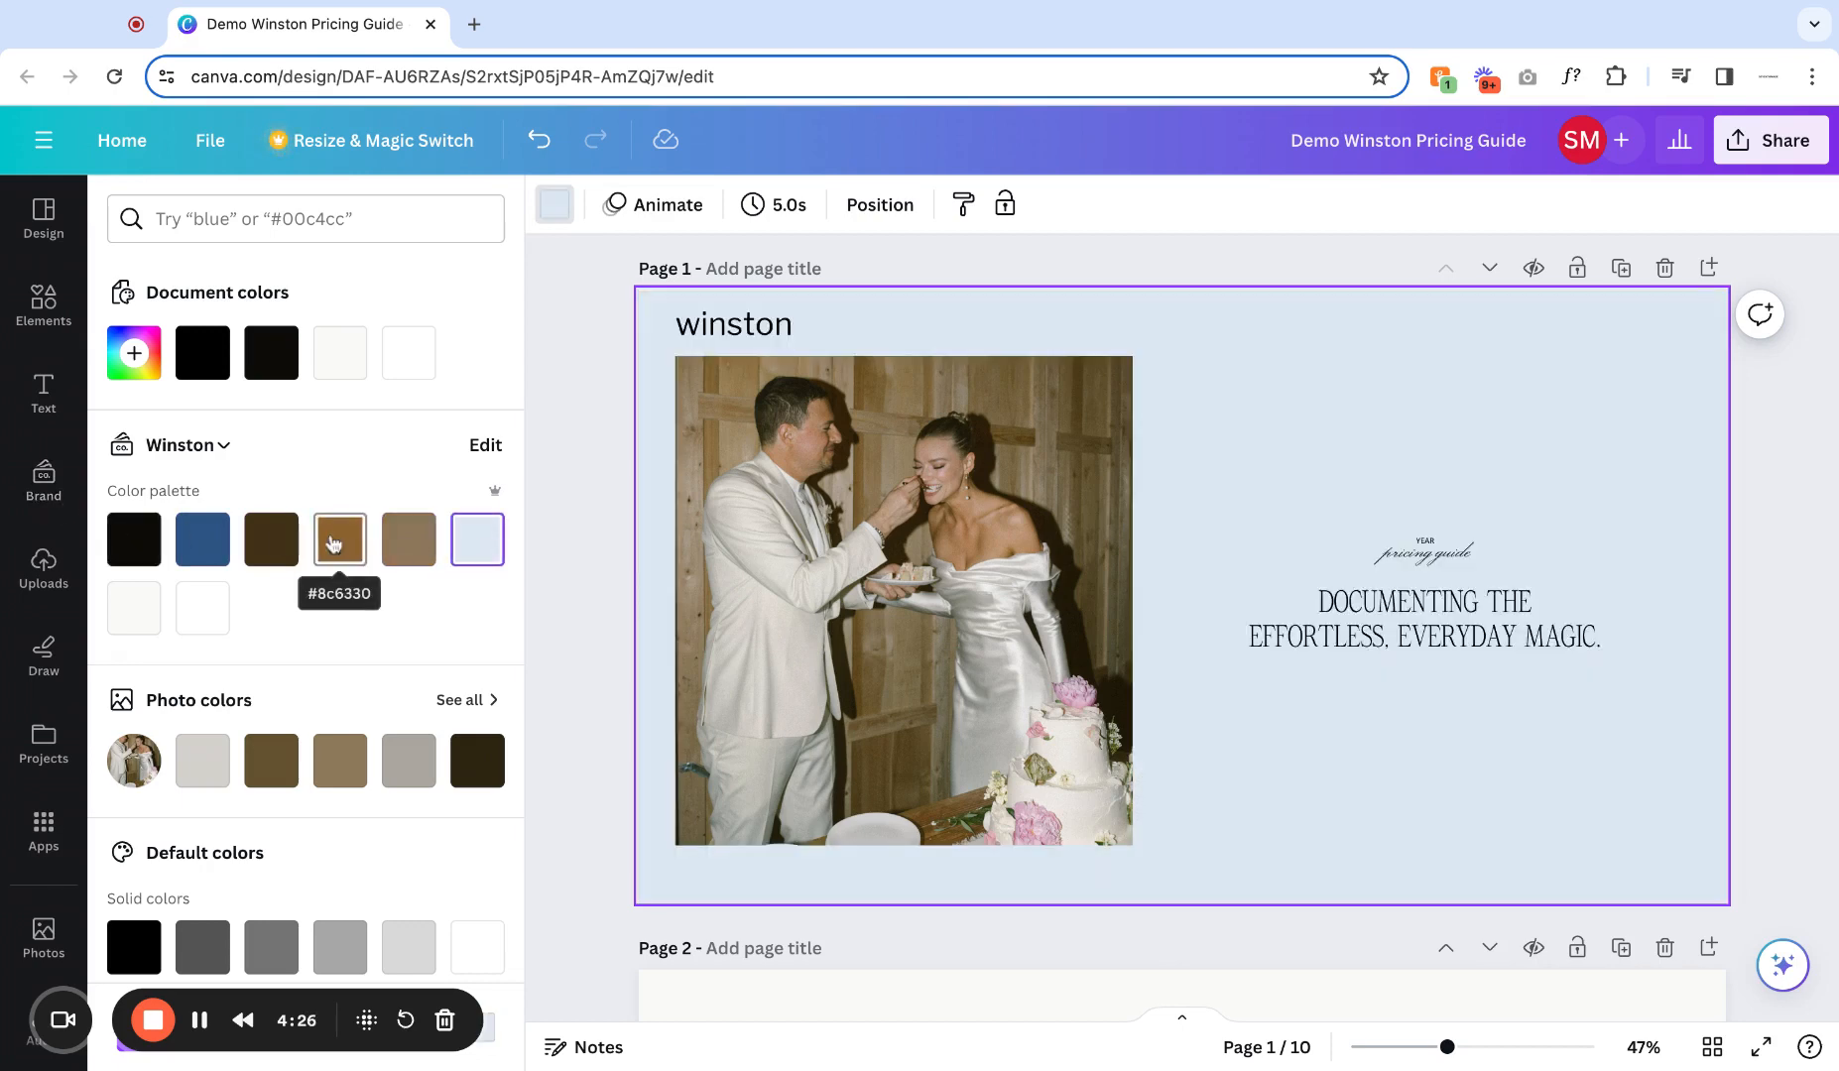
Try custom blue #317AB6 as the page 1 background, and pink #DBA1B4 sampled from the wedding photo.
click(124, 353)
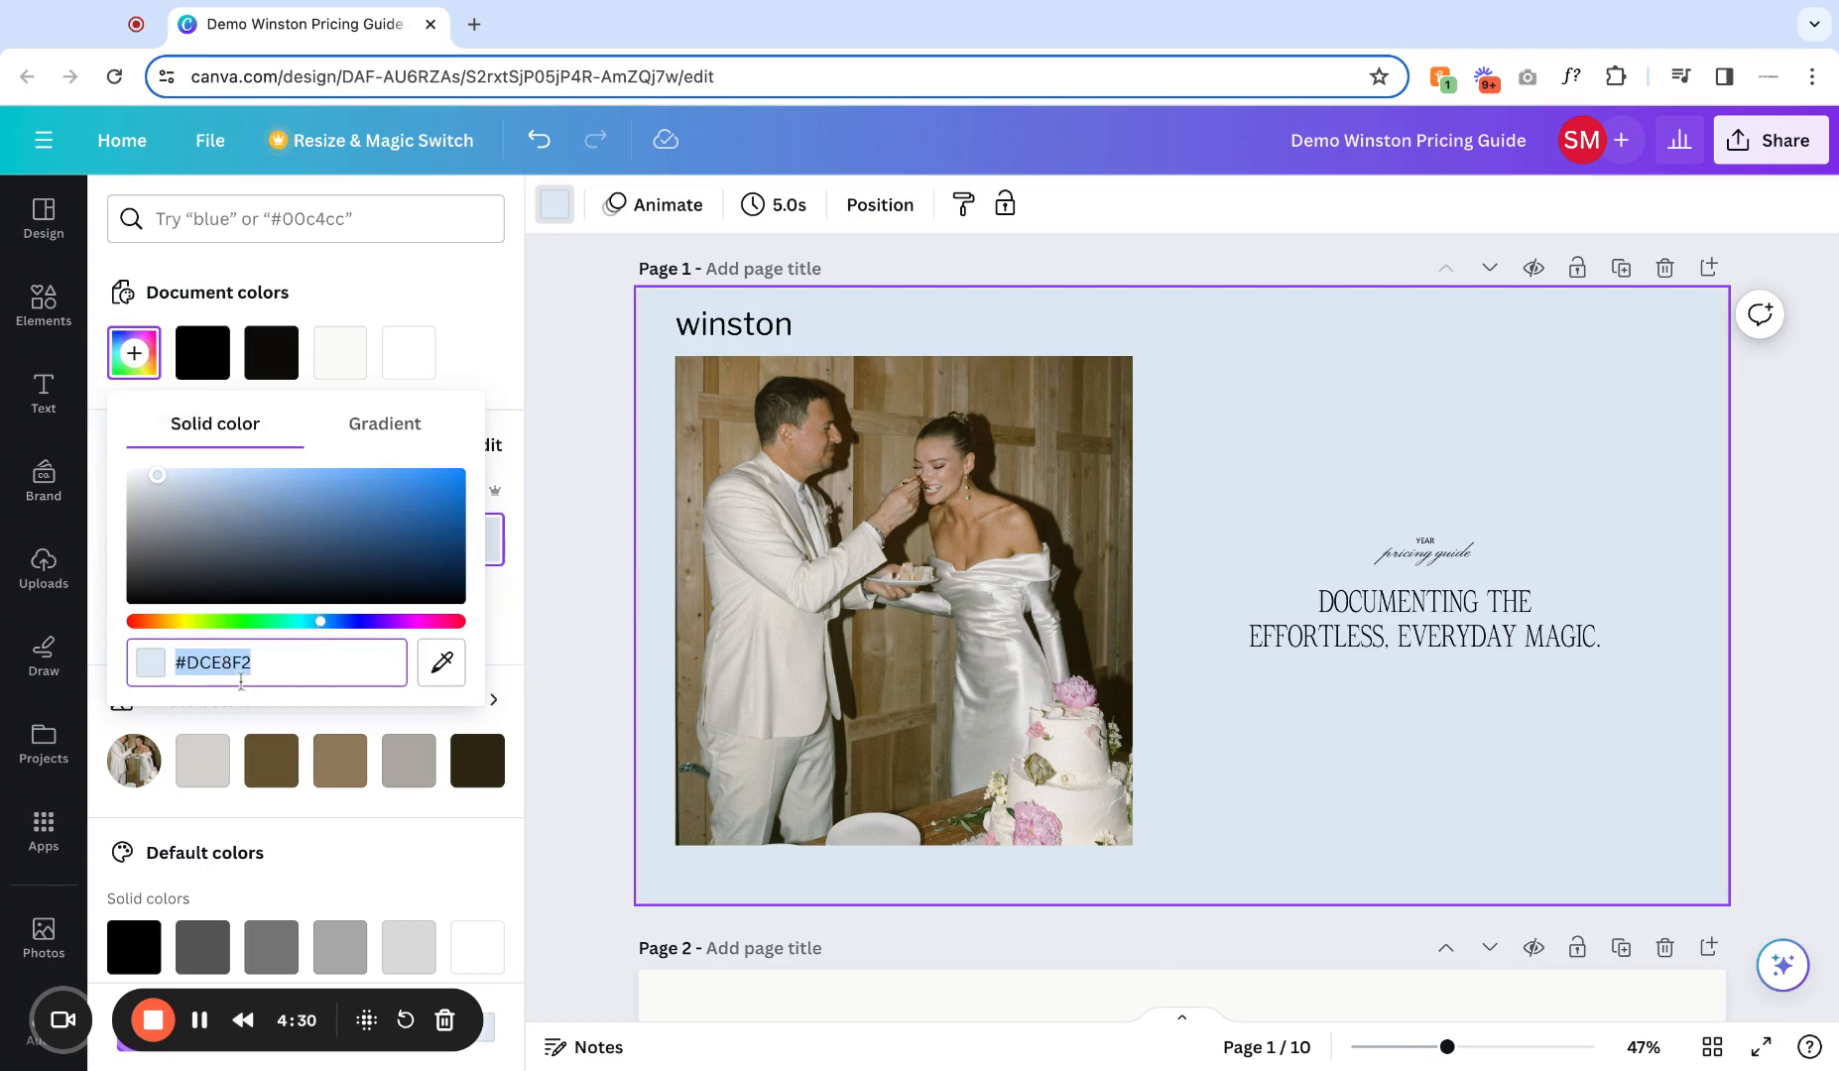
click(374, 506)
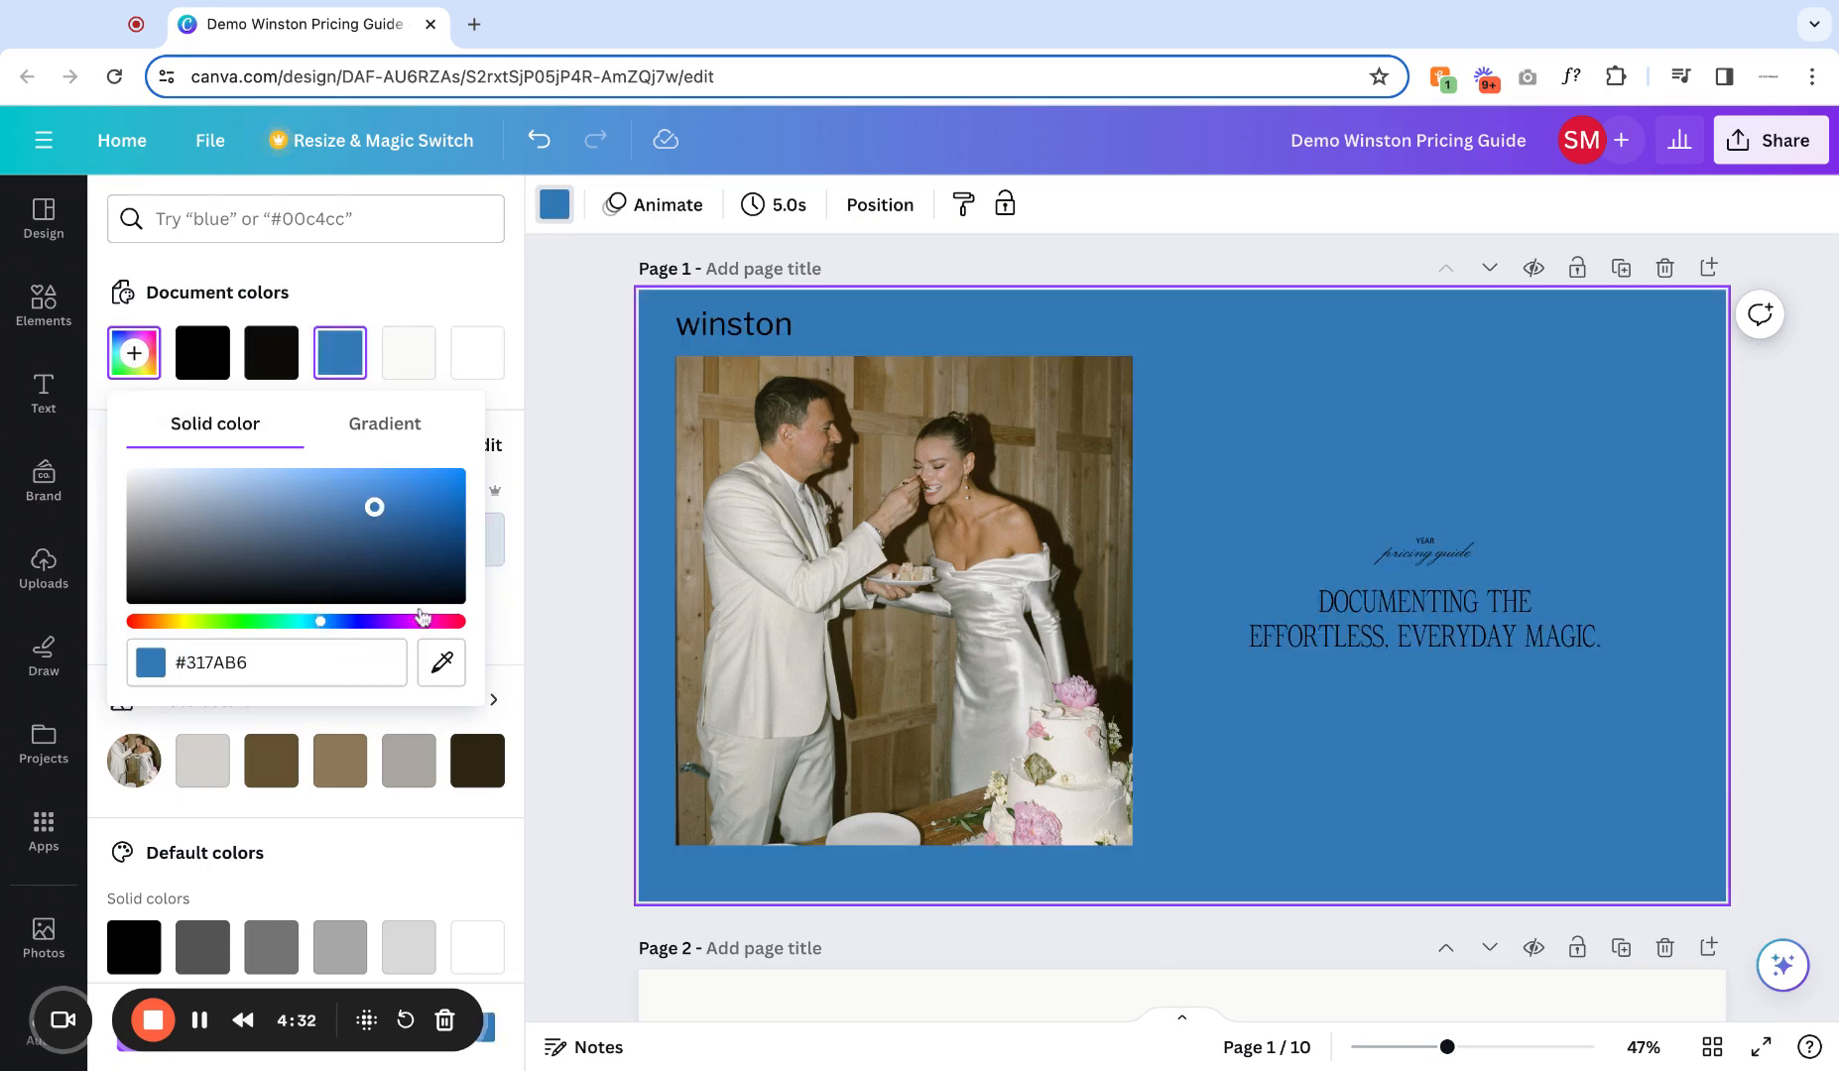
click(442, 661)
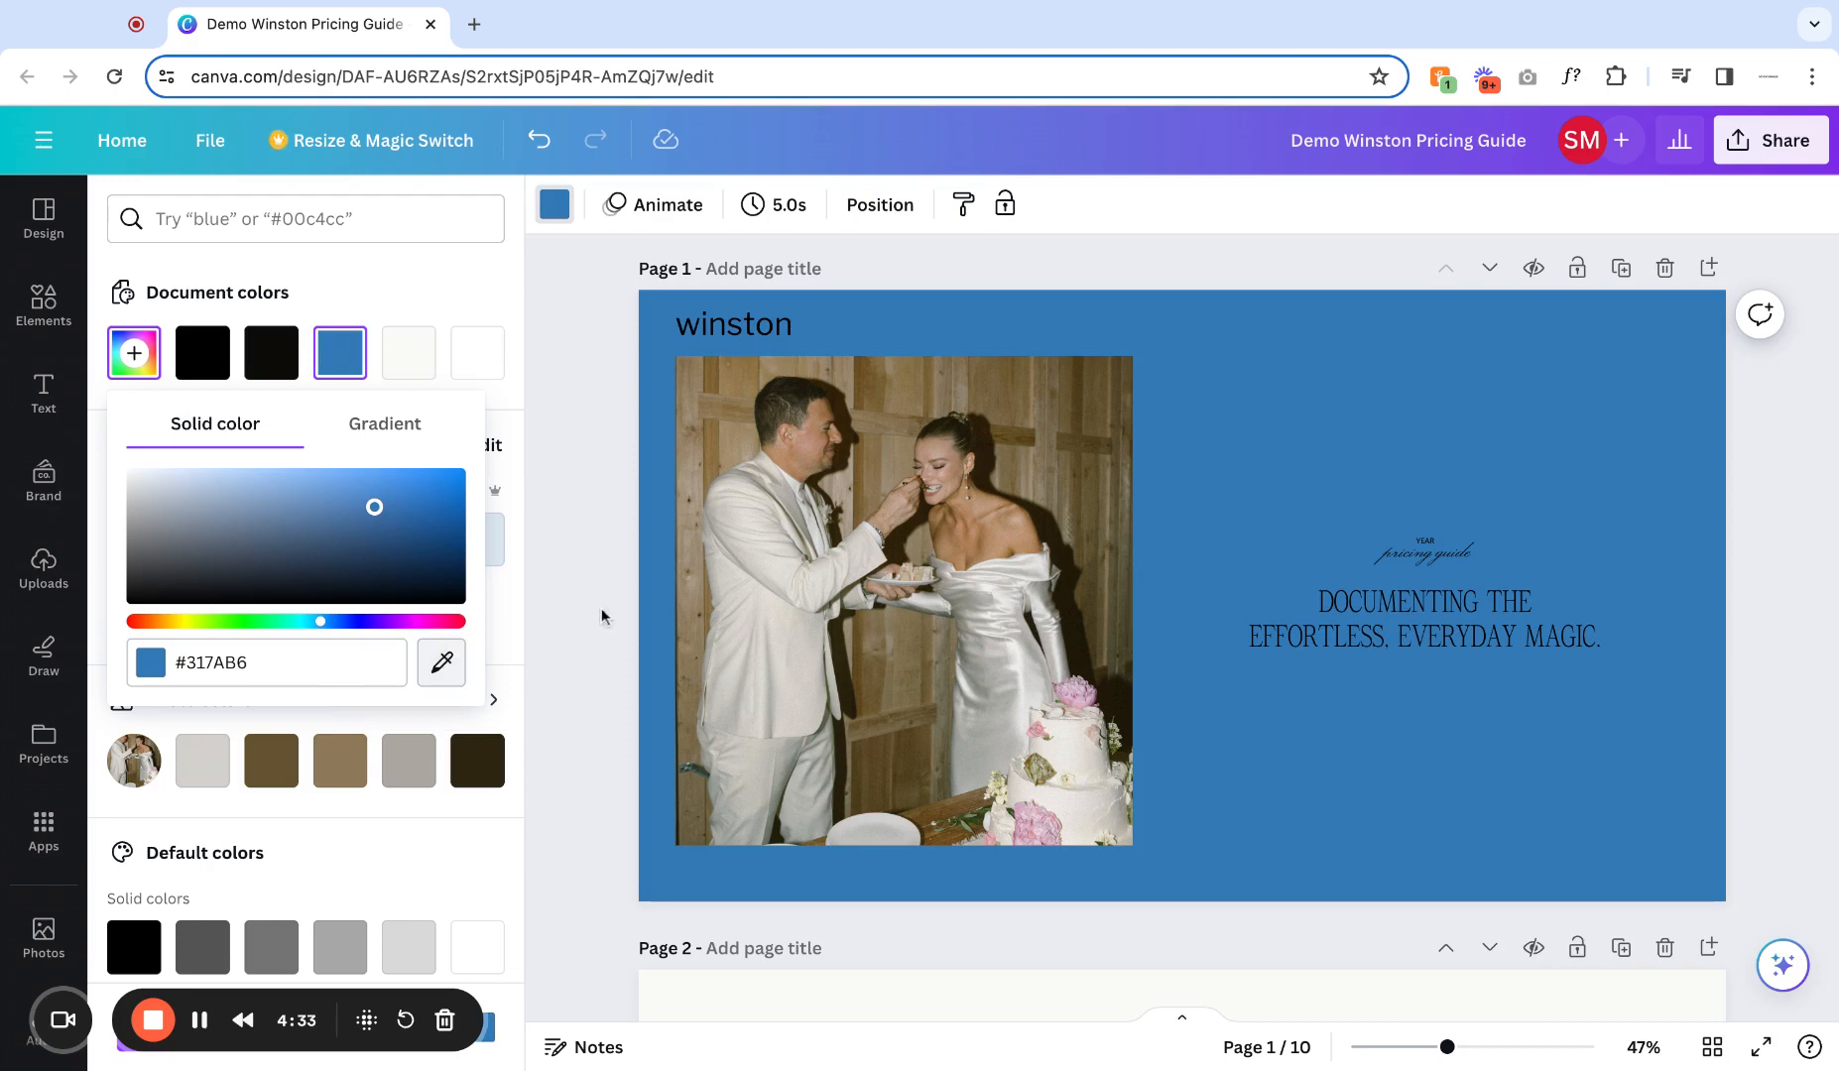
click(990, 751)
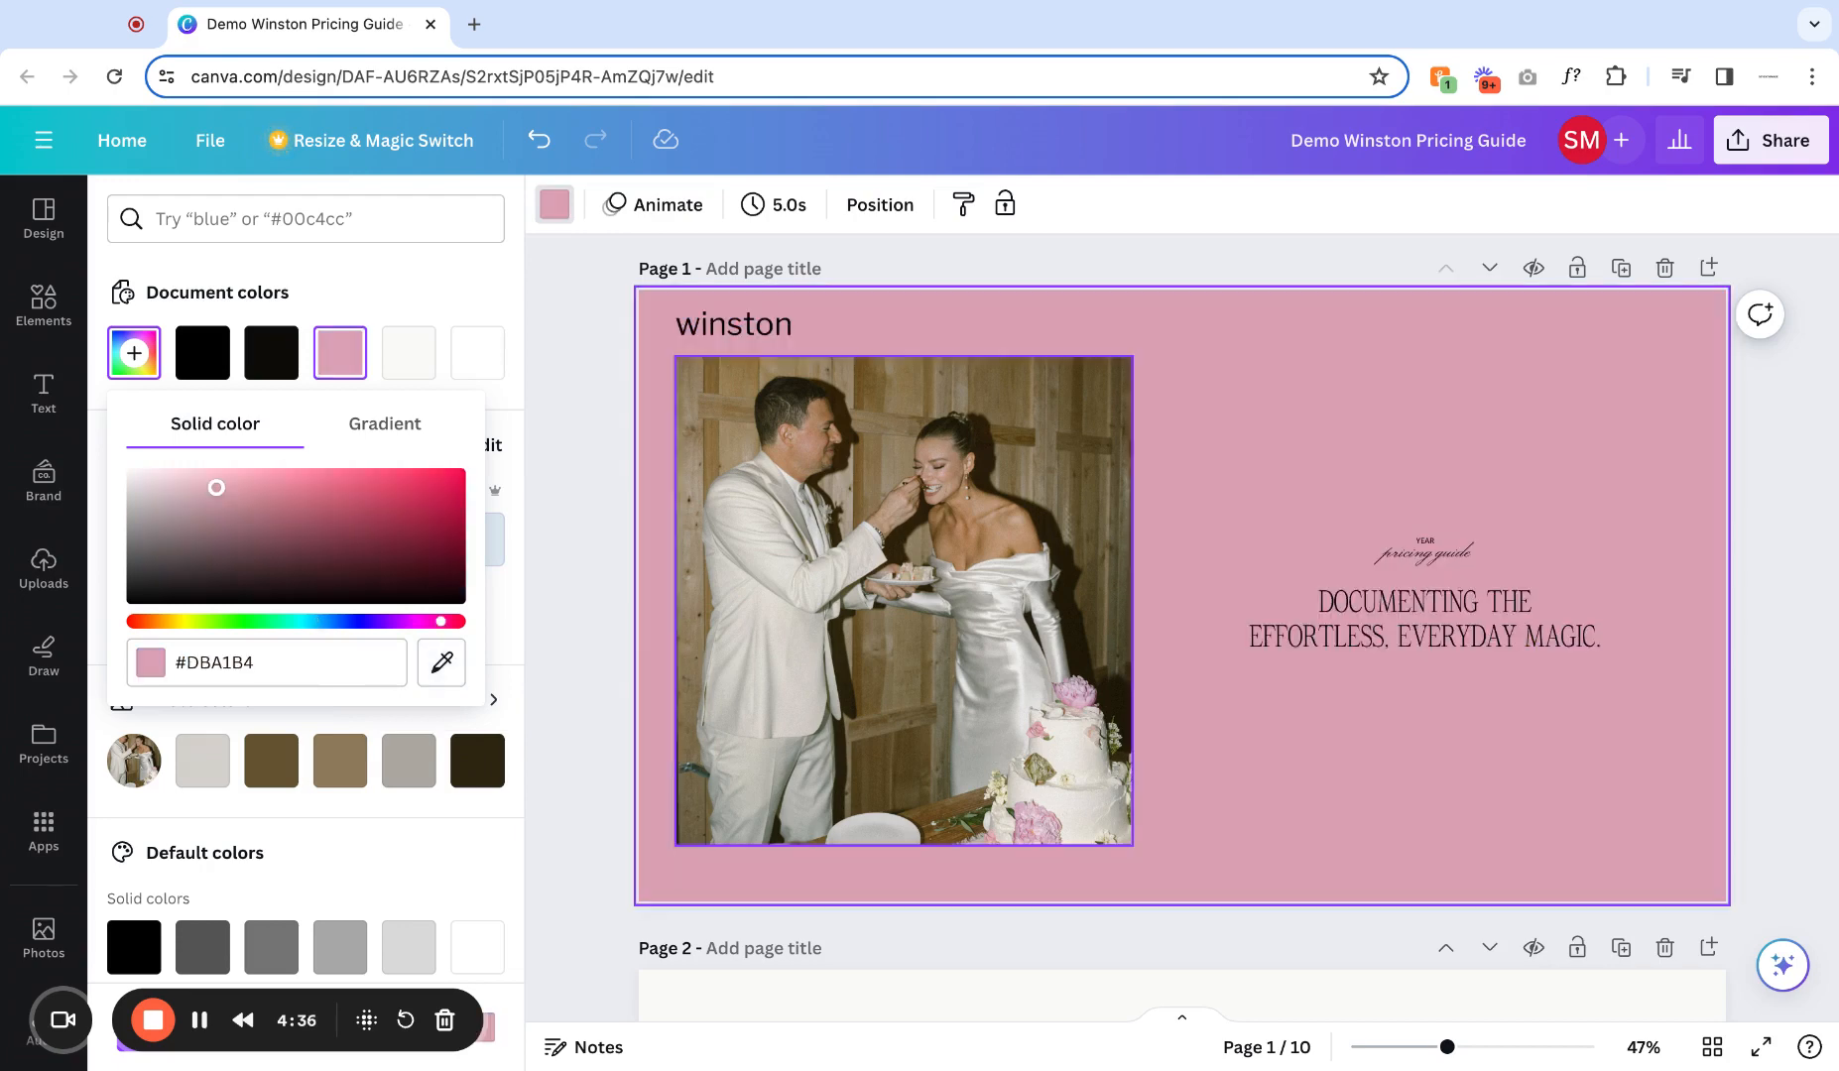
Undo all the page 1 background color changes back to the original off-white.
click(543, 146)
click(542, 145)
click(542, 145)
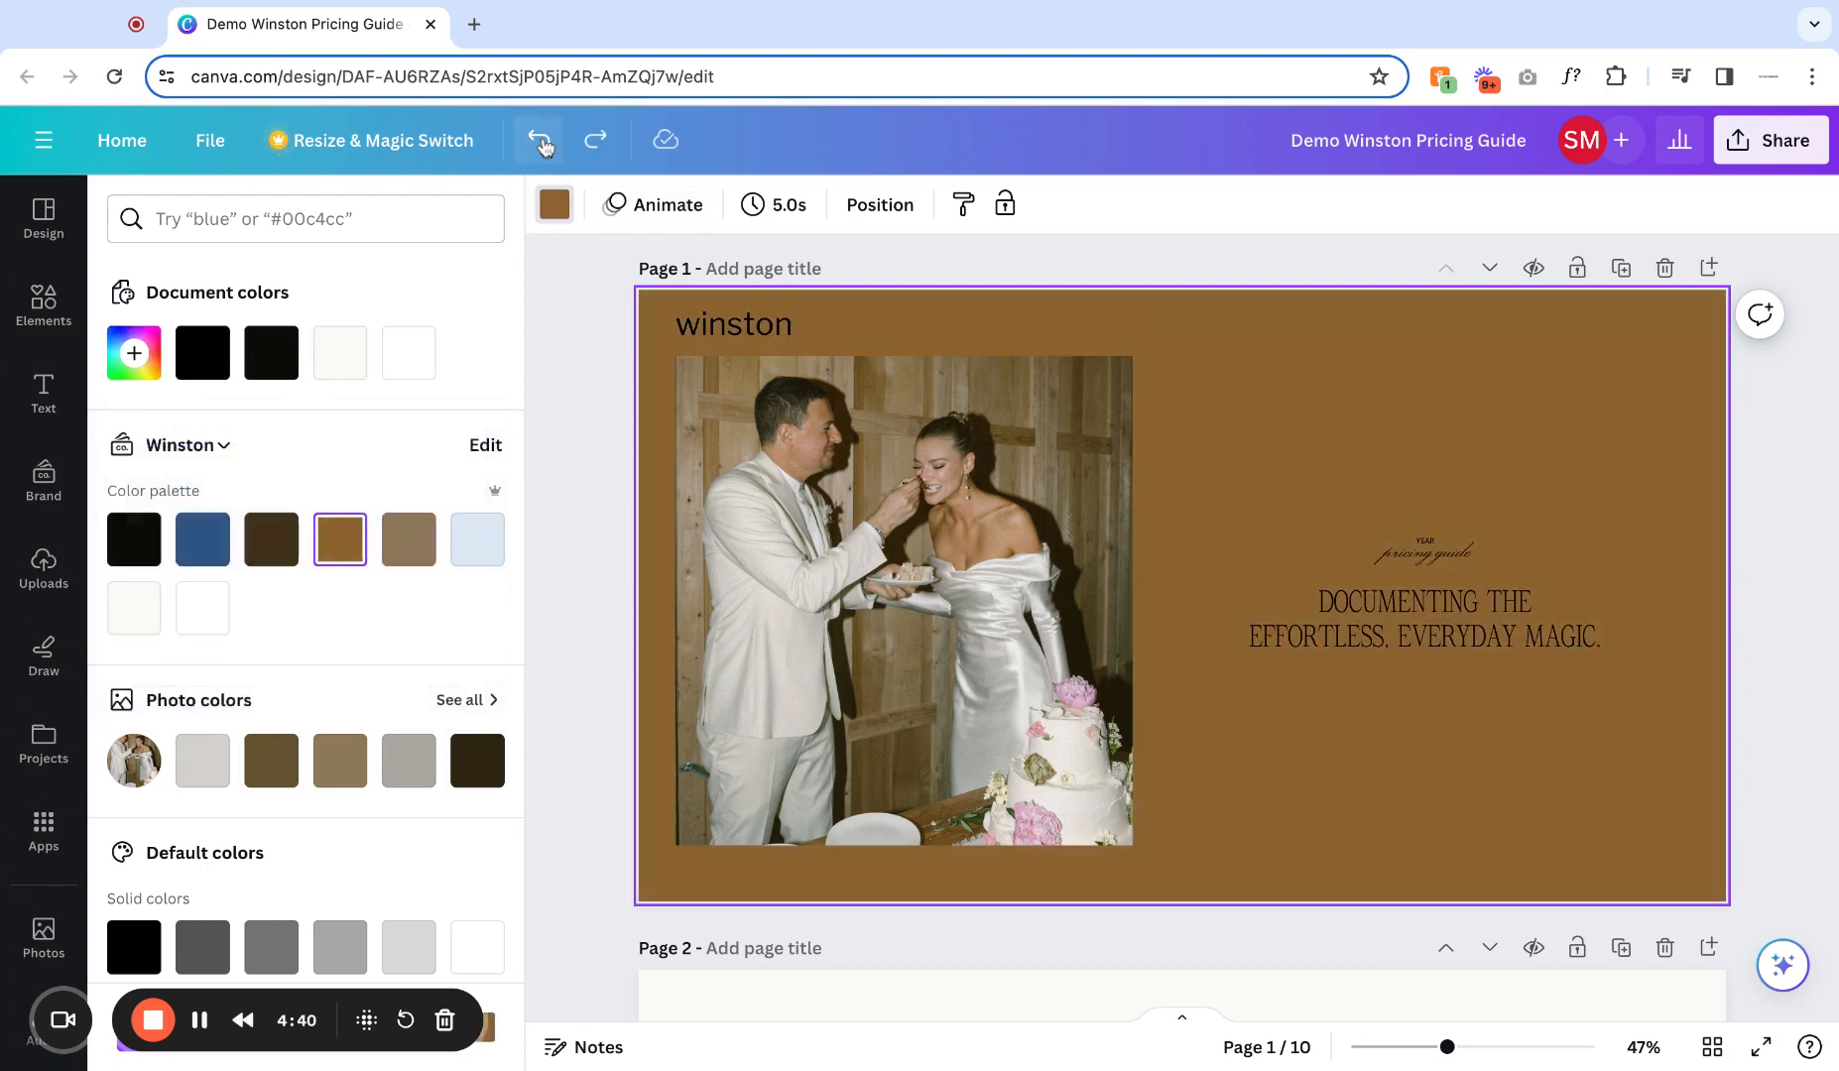
click(543, 146)
click(543, 146)
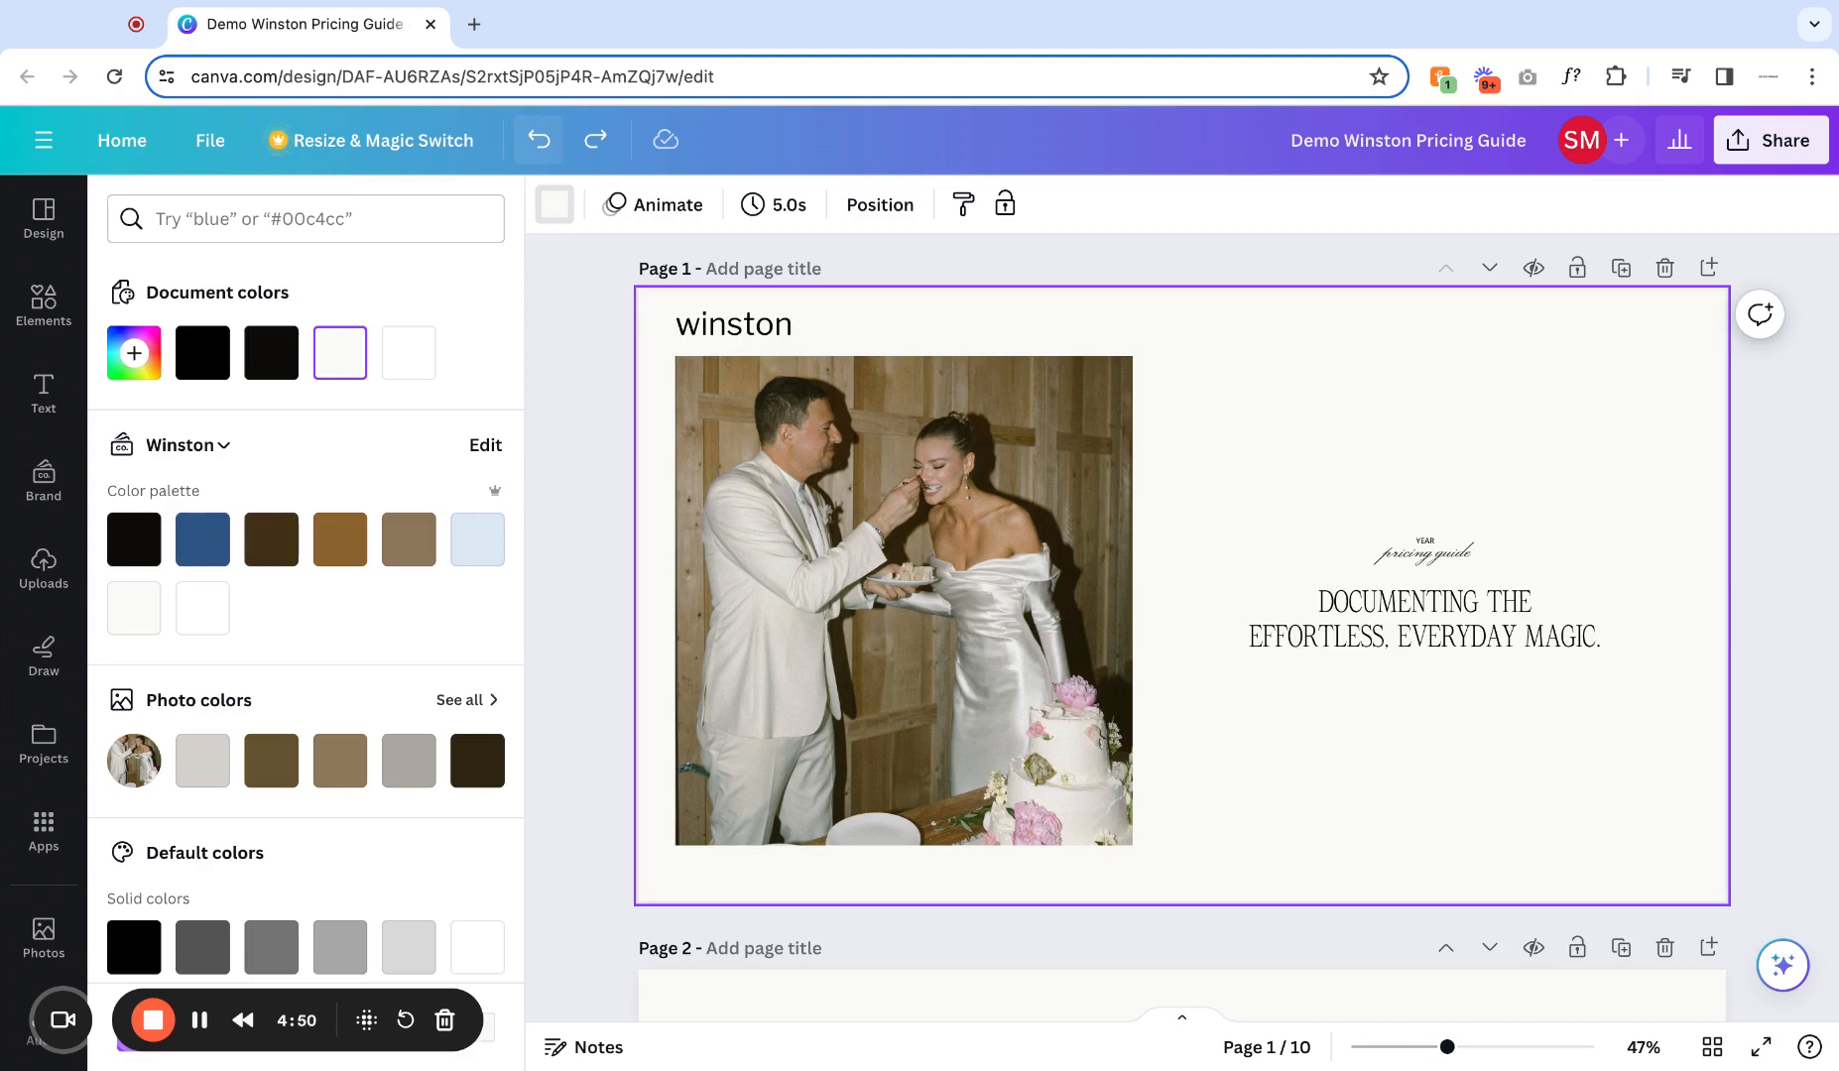
Try moving the separate italic word "authentic" upward out of the page 2 heading, and undo the move.
scroll(1025, 696, down, 6)
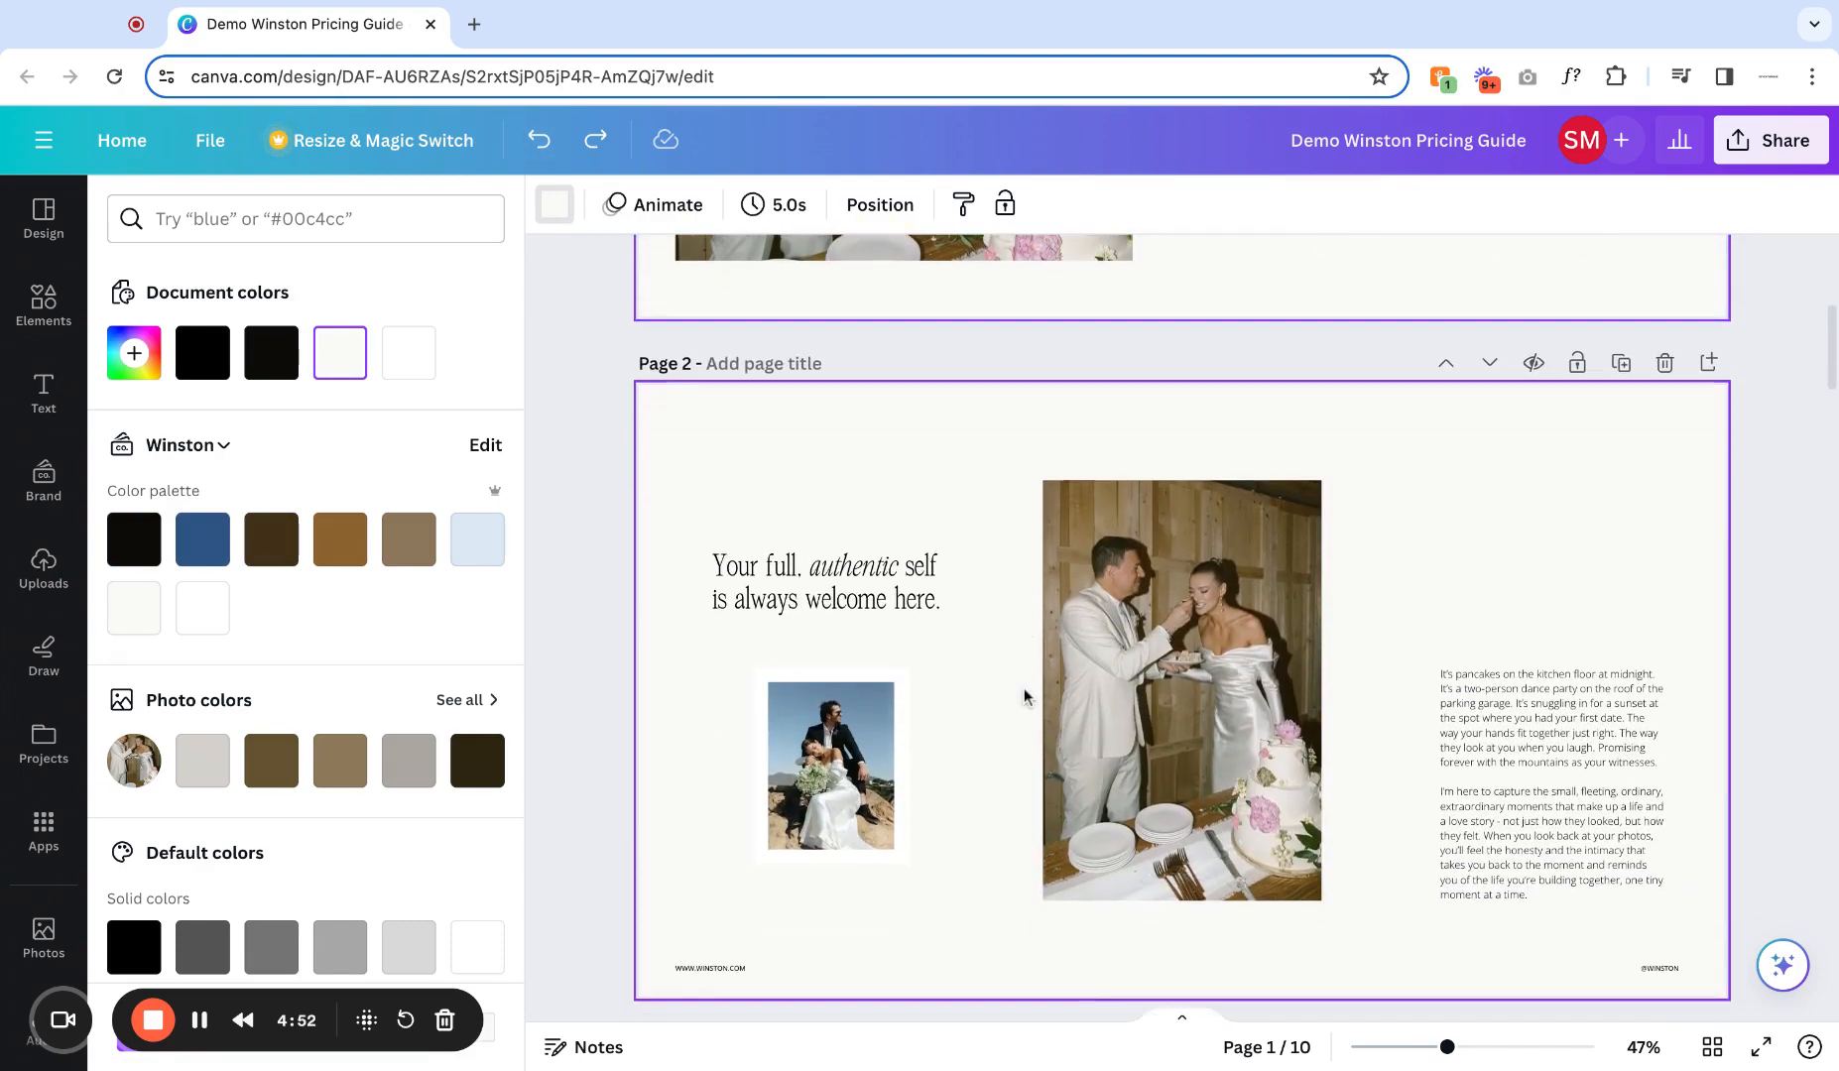
click(828, 585)
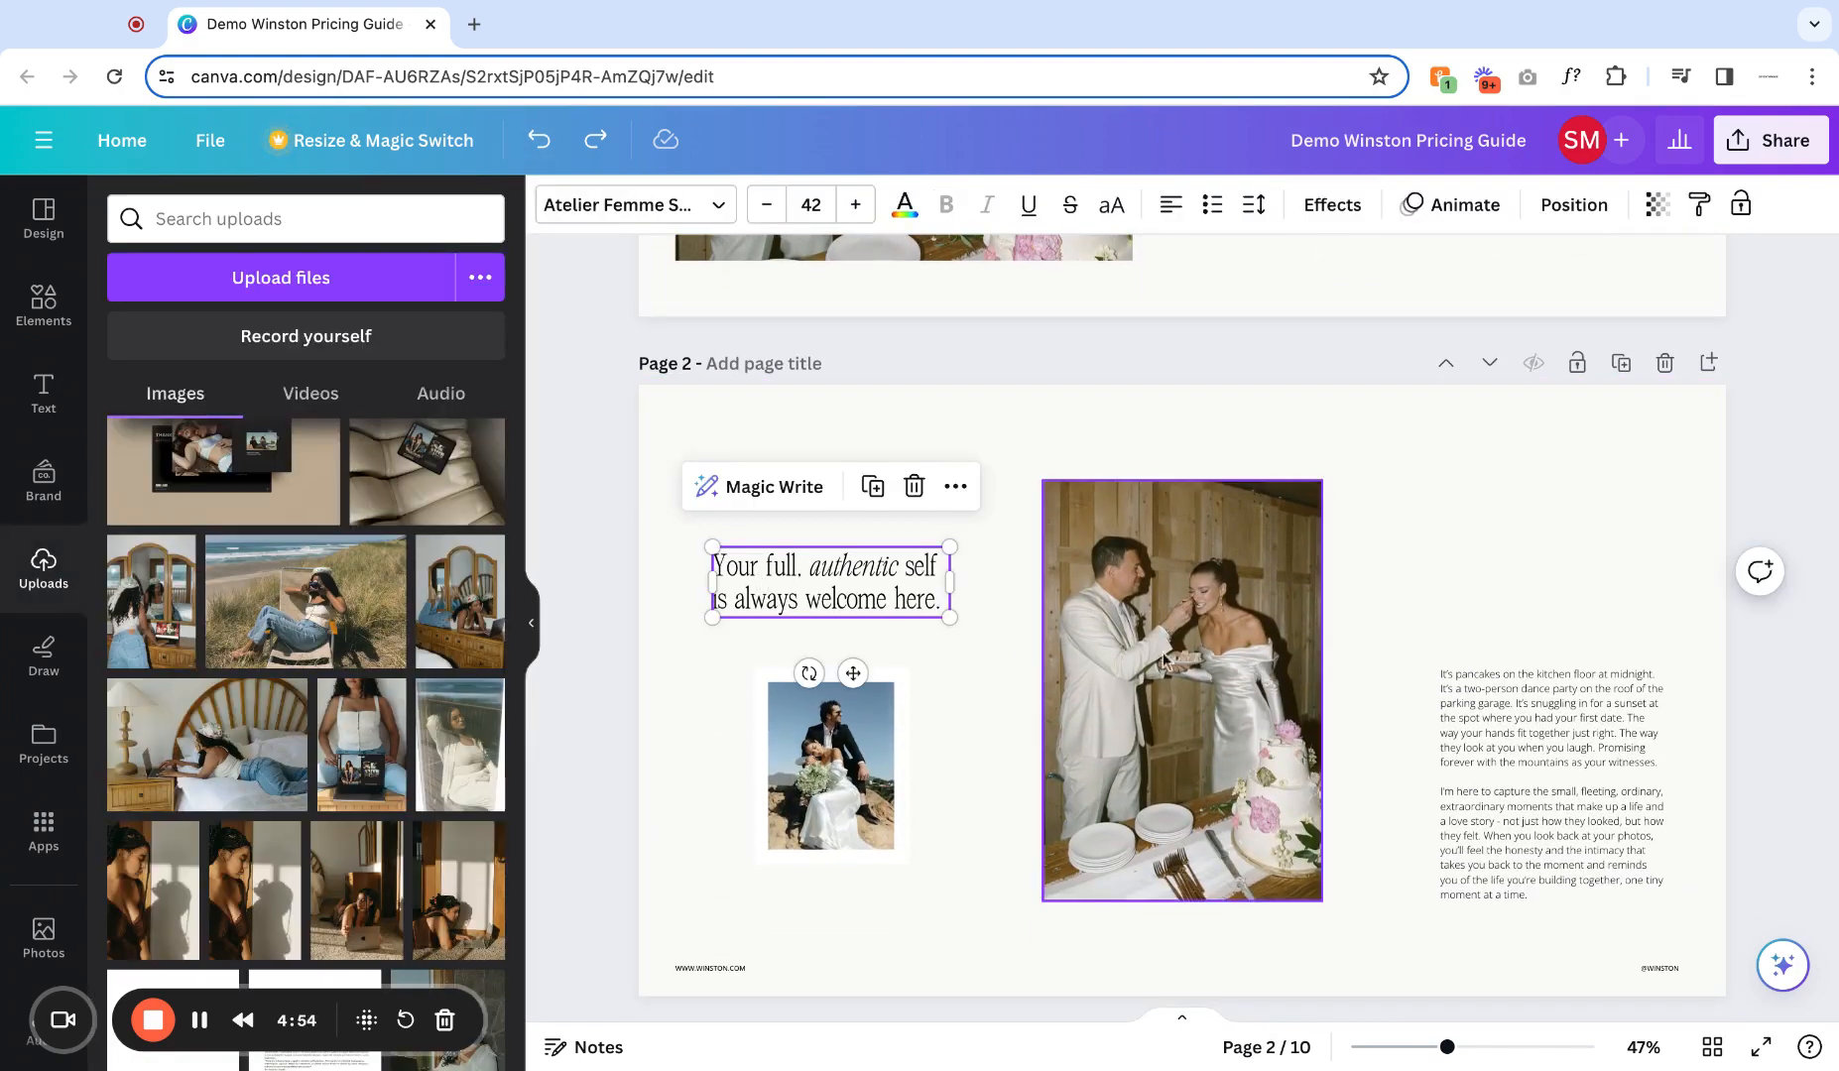
double_click(855, 569)
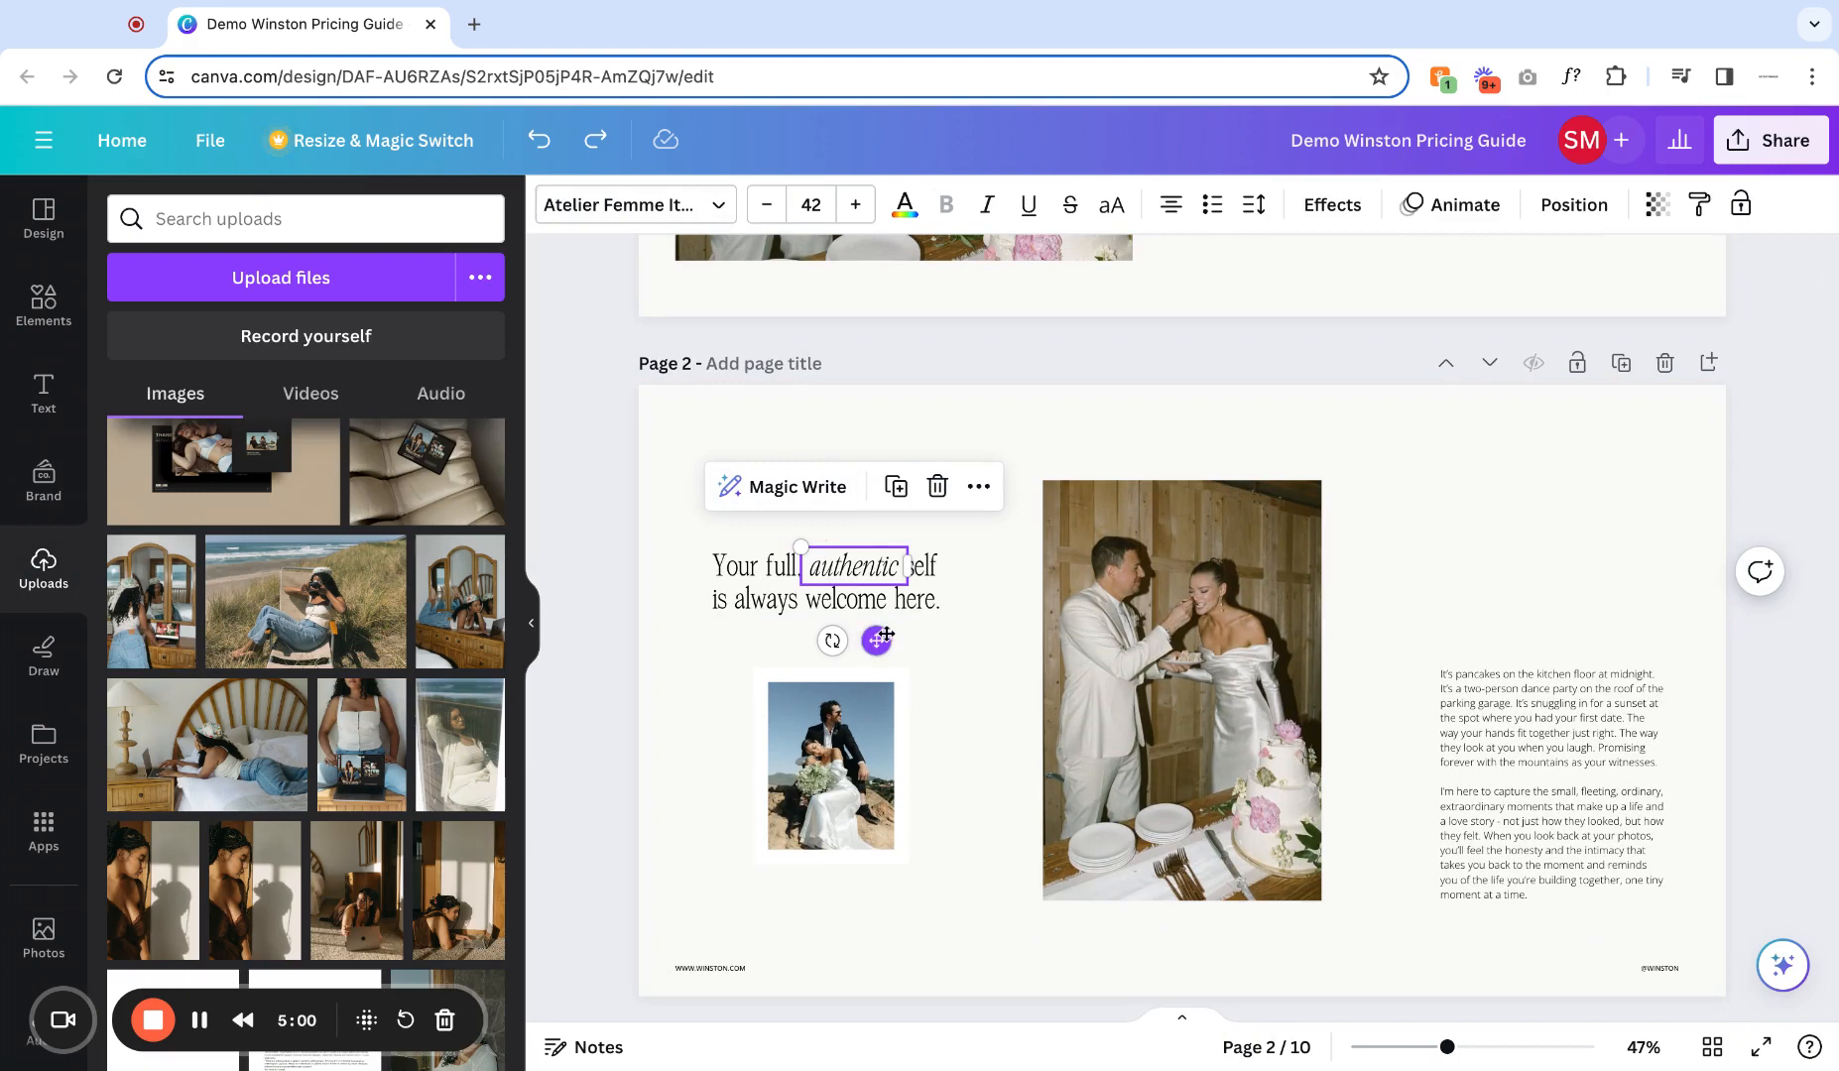
drag(886, 635, 886, 548)
key(super+z)
click(876, 641)
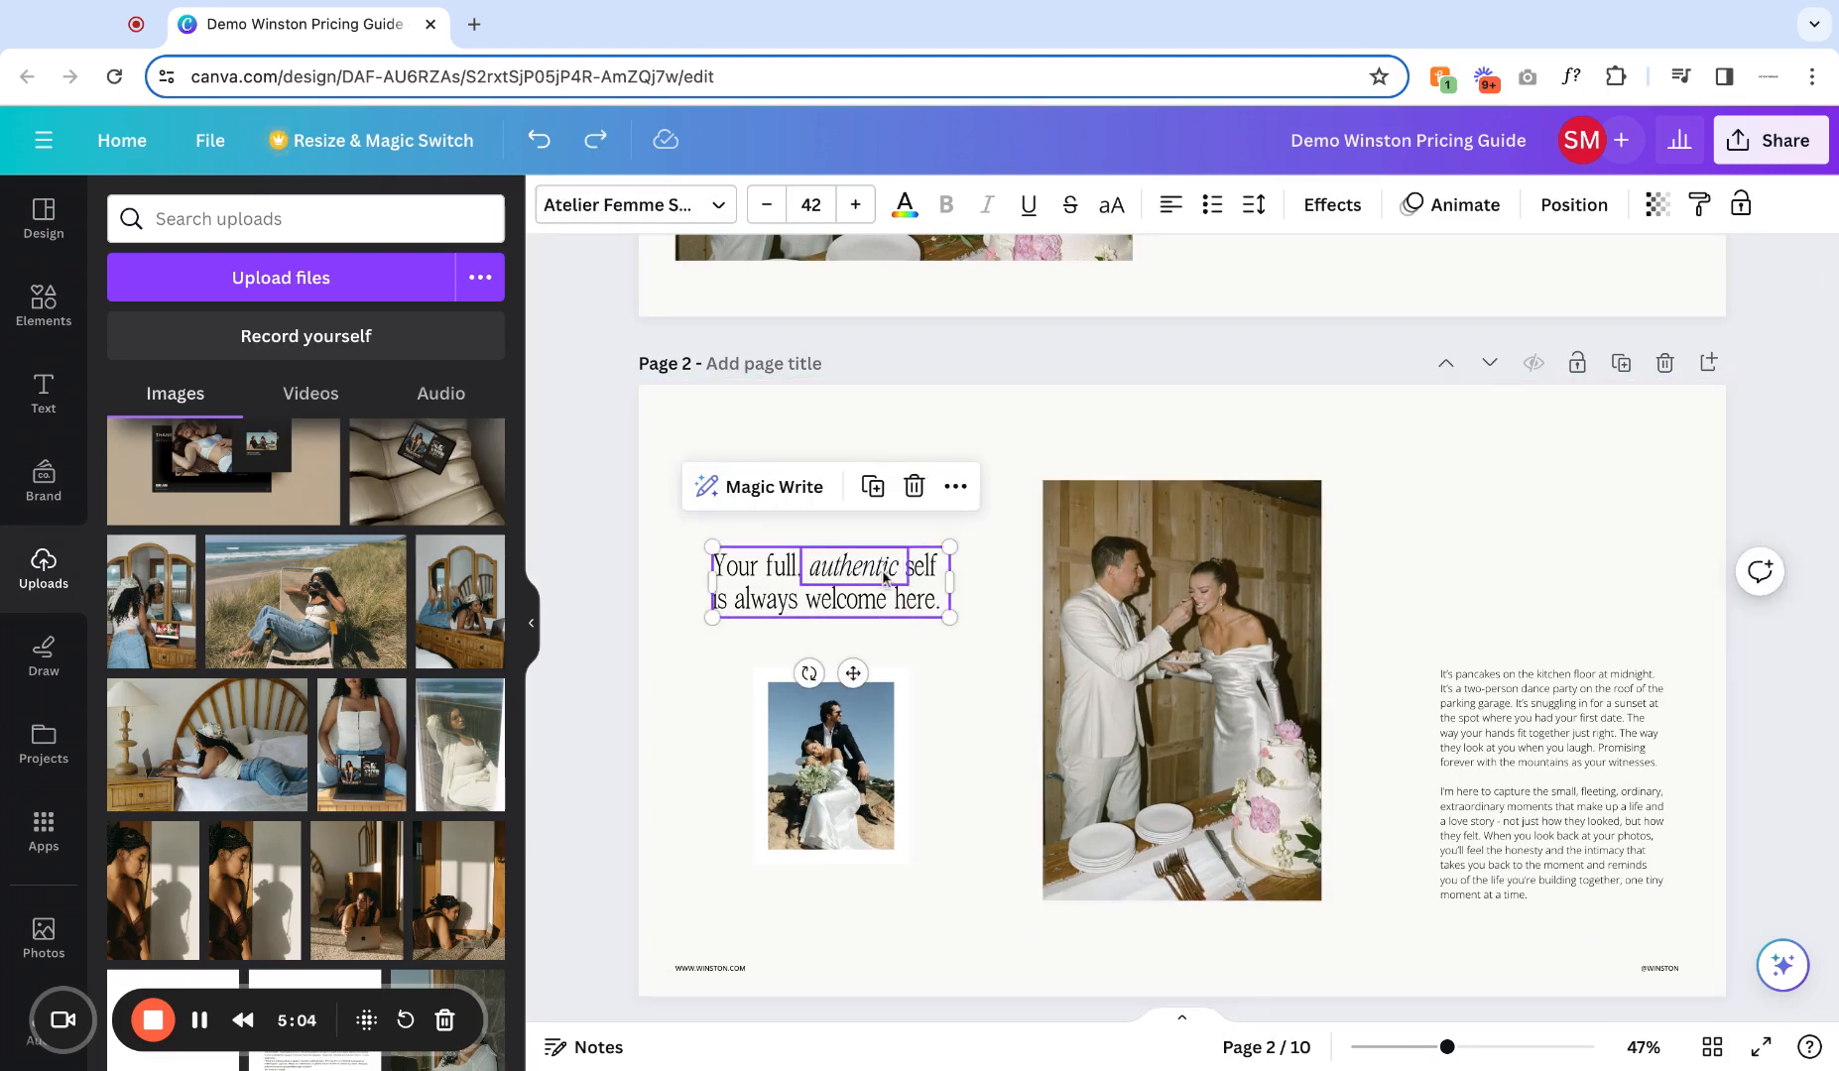
Try replacing "welcome here." in the page 2 heading with "start adding", and restore the original wording.
click(833, 603)
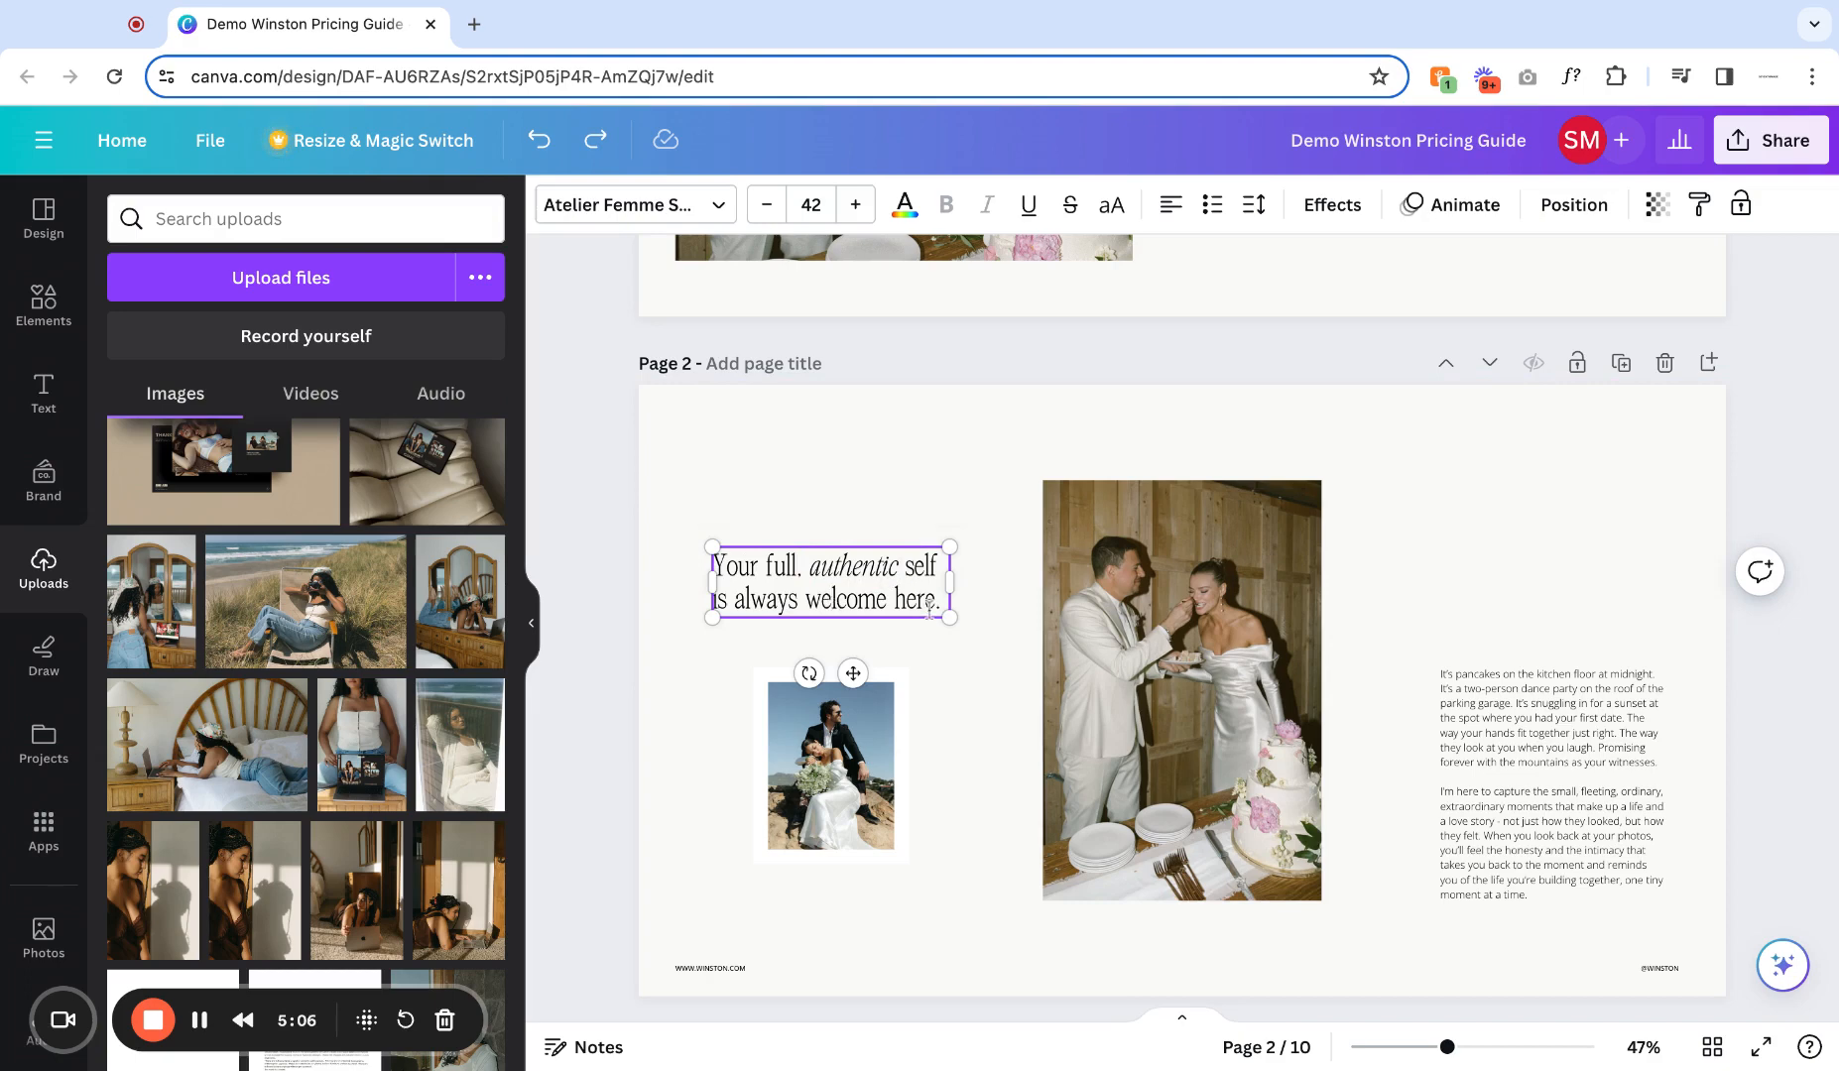
drag(929, 608, 936, 604)
key(BackSpace)
key(BackSpace)
key(BackSpace)
key(BackSpace)
key(BackSpace)
key(BackSpace)
key(BackSpace)
key(BackSpace)
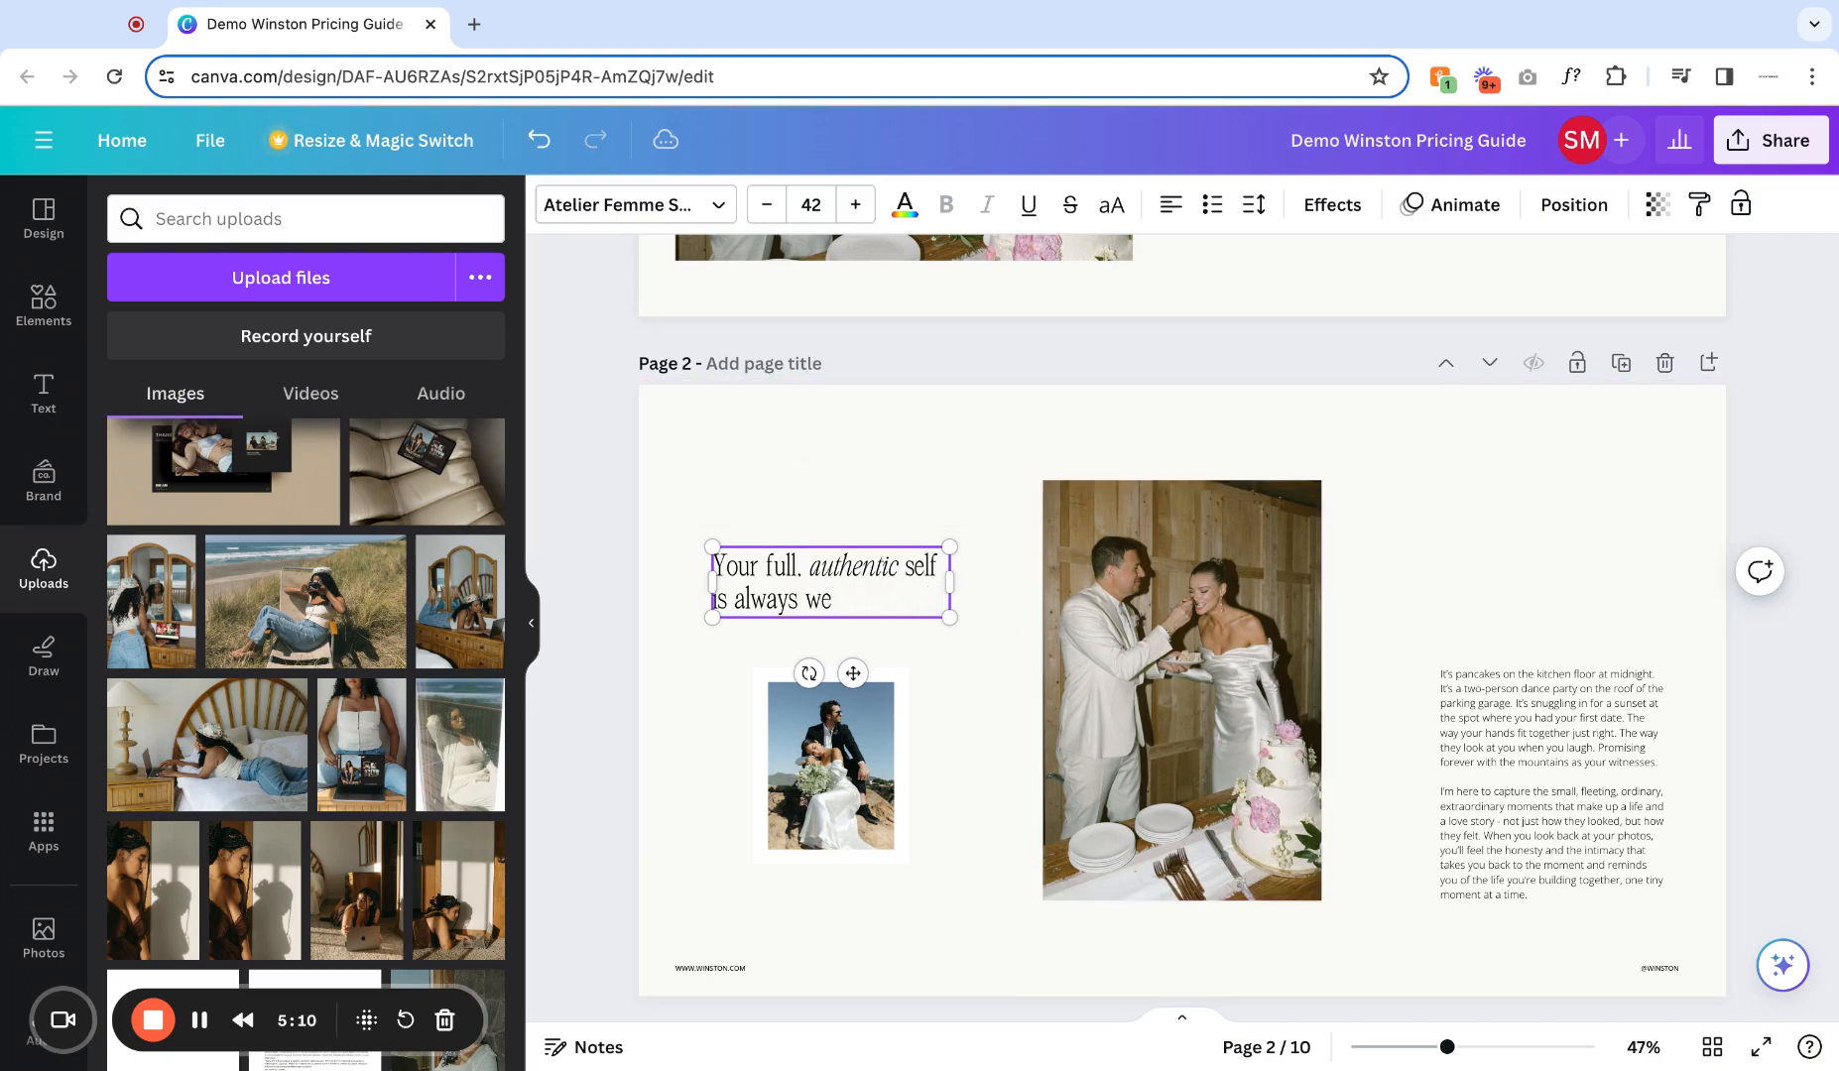
key(BackSpace)
key(BackSpace)
text(start adding)
click(541, 142)
click(541, 142)
text(welcome here.)
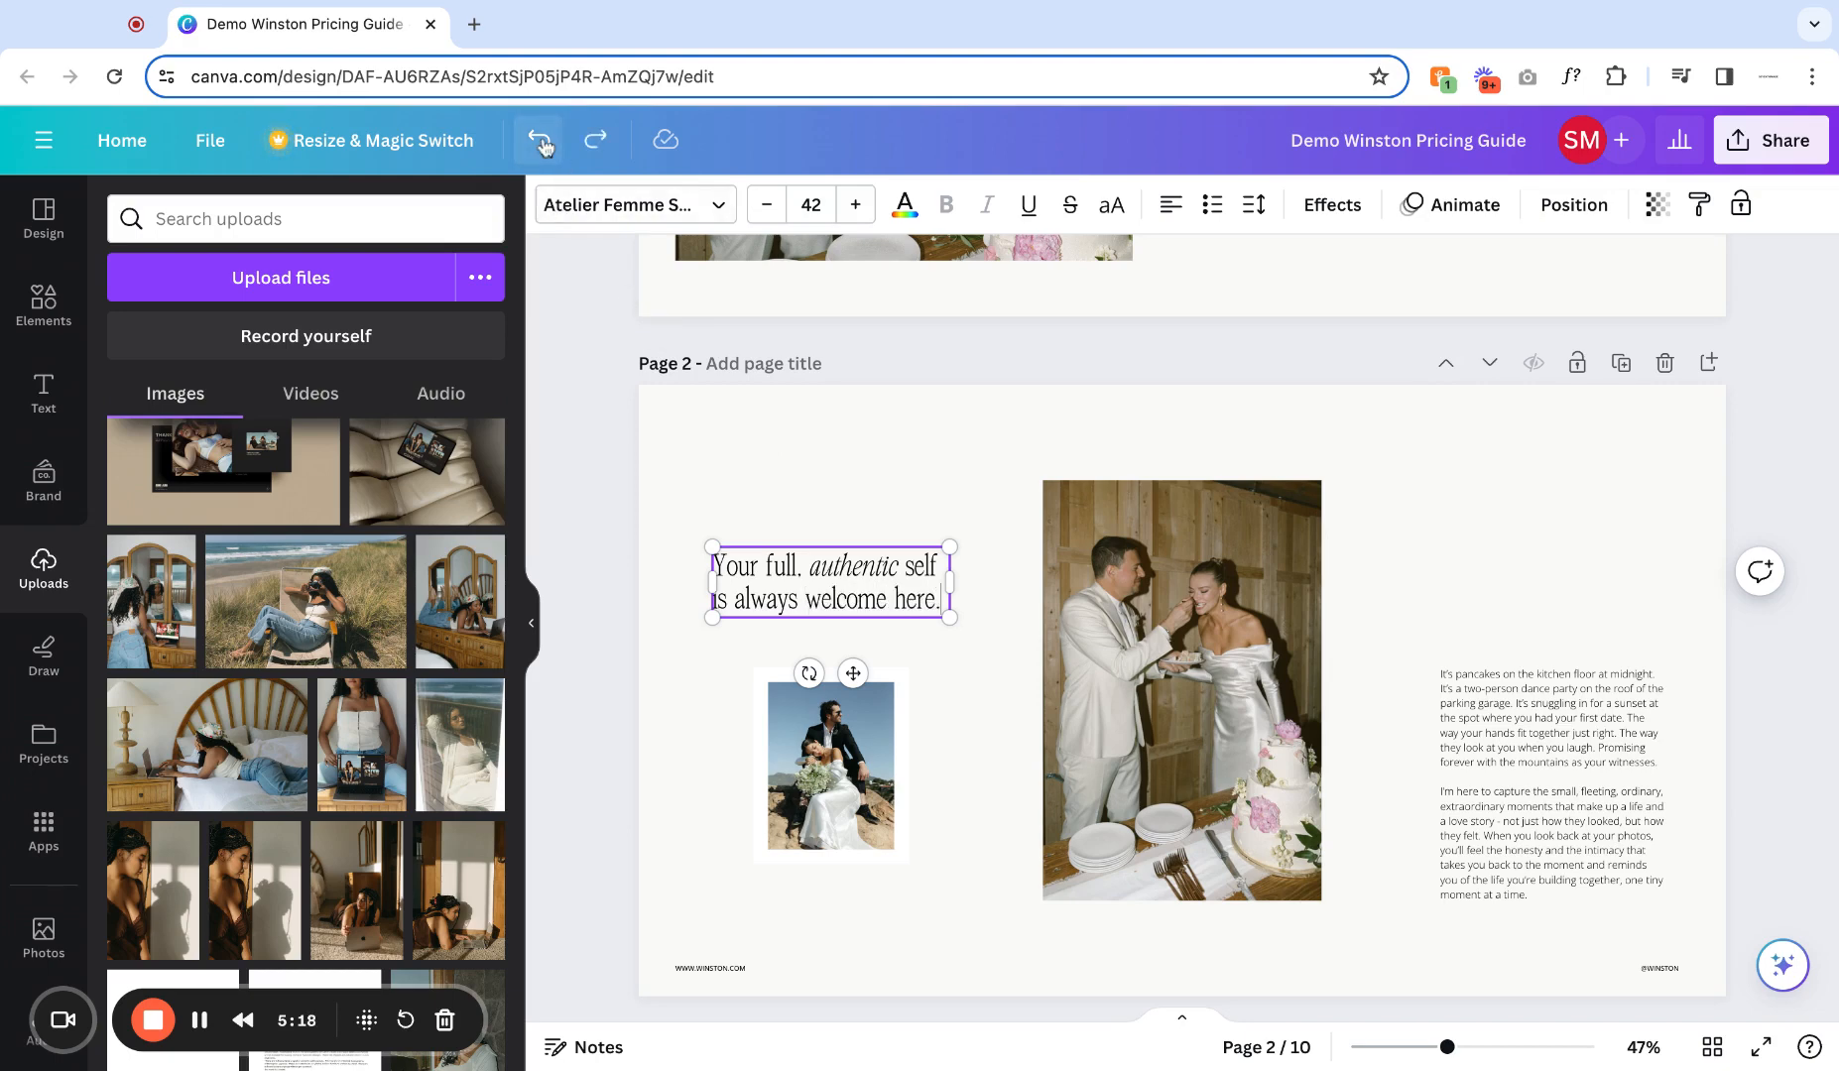
Duplicate the Package Three page on page 5.
click(1540, 786)
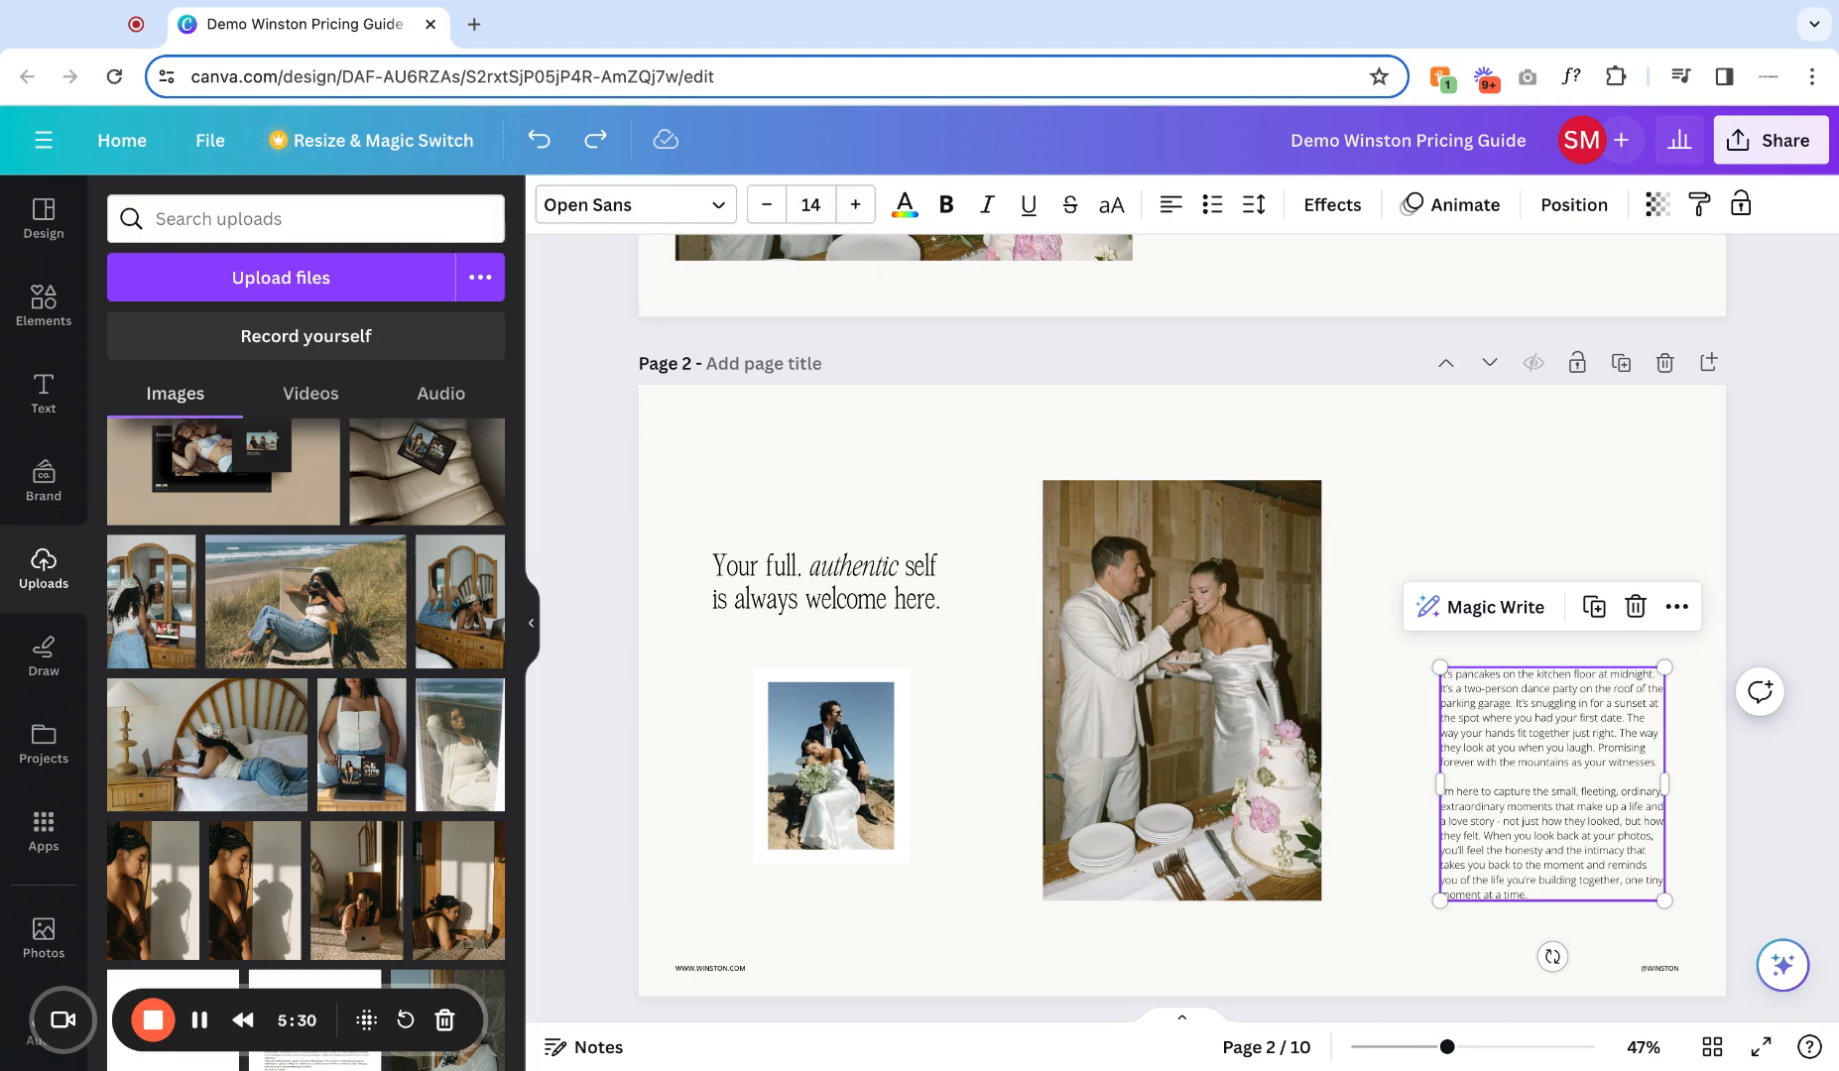
scroll(1439, 788, down, 3)
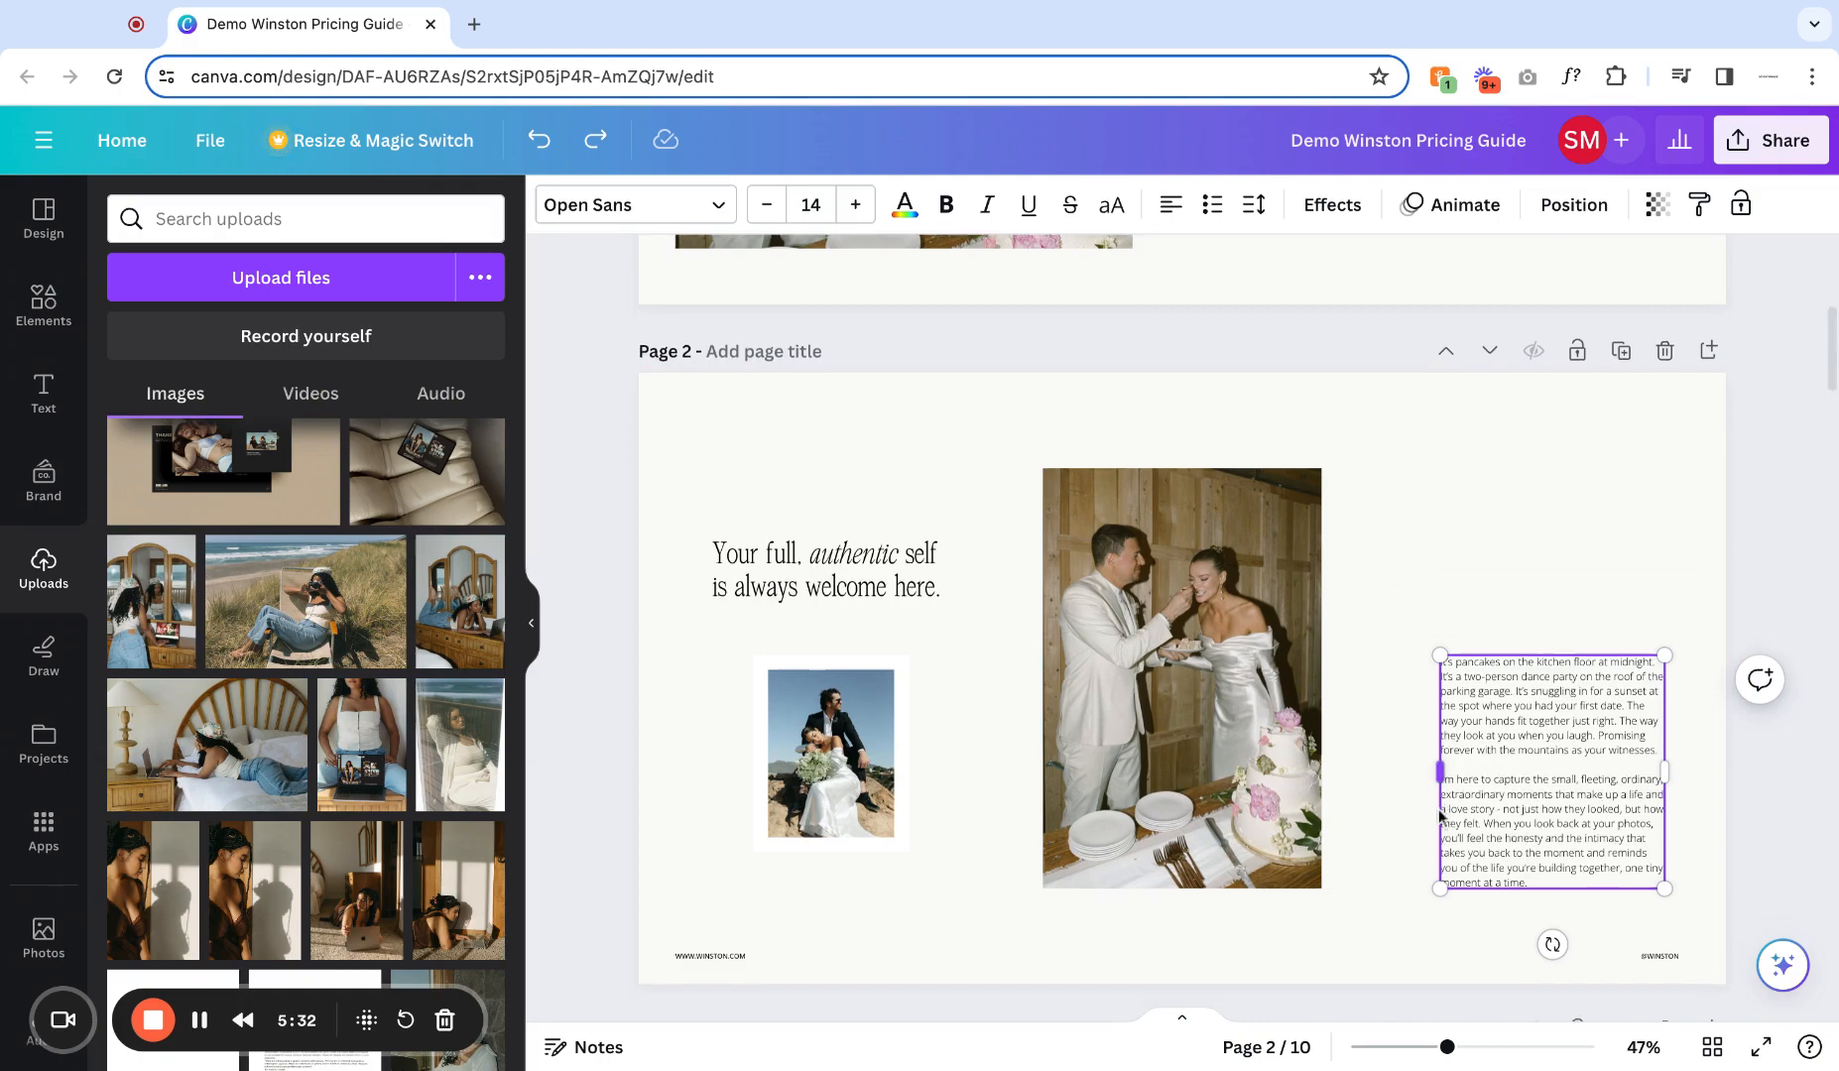
scroll(1438, 813, down, 7)
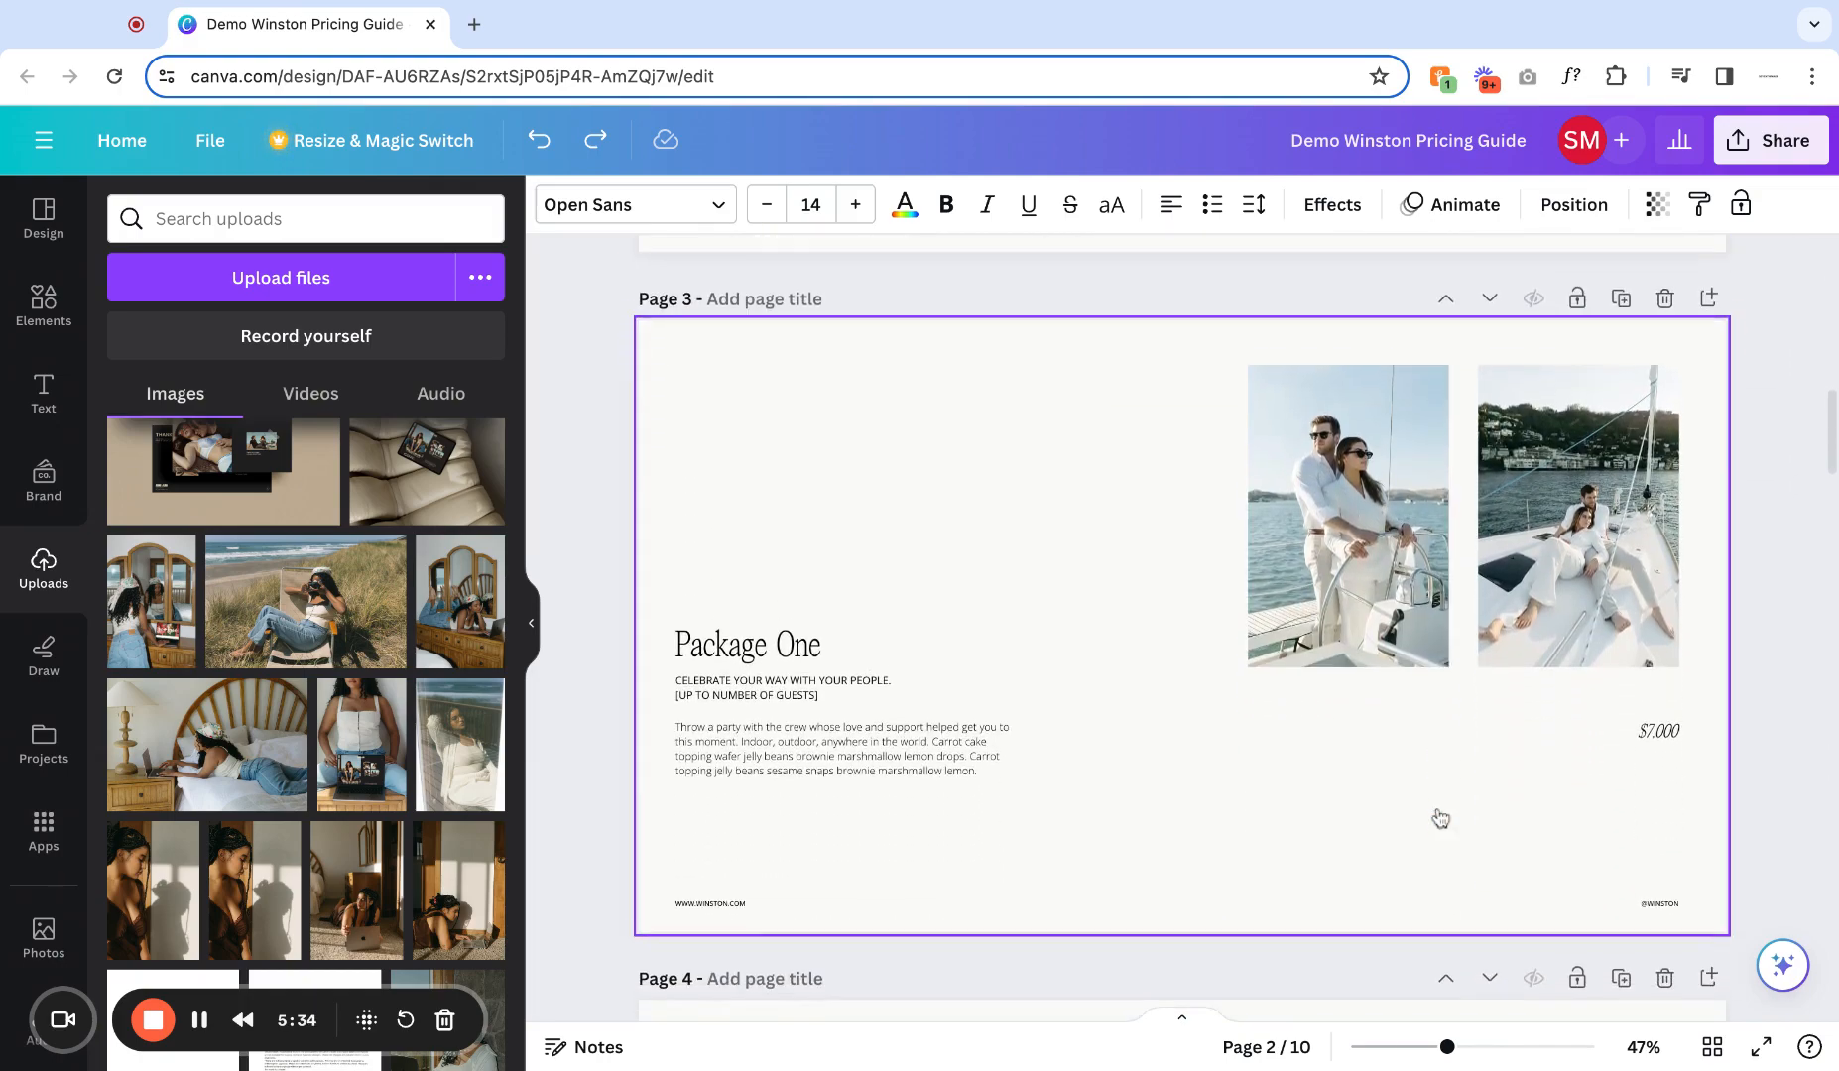
click(1178, 837)
scroll(1178, 837, down, 16)
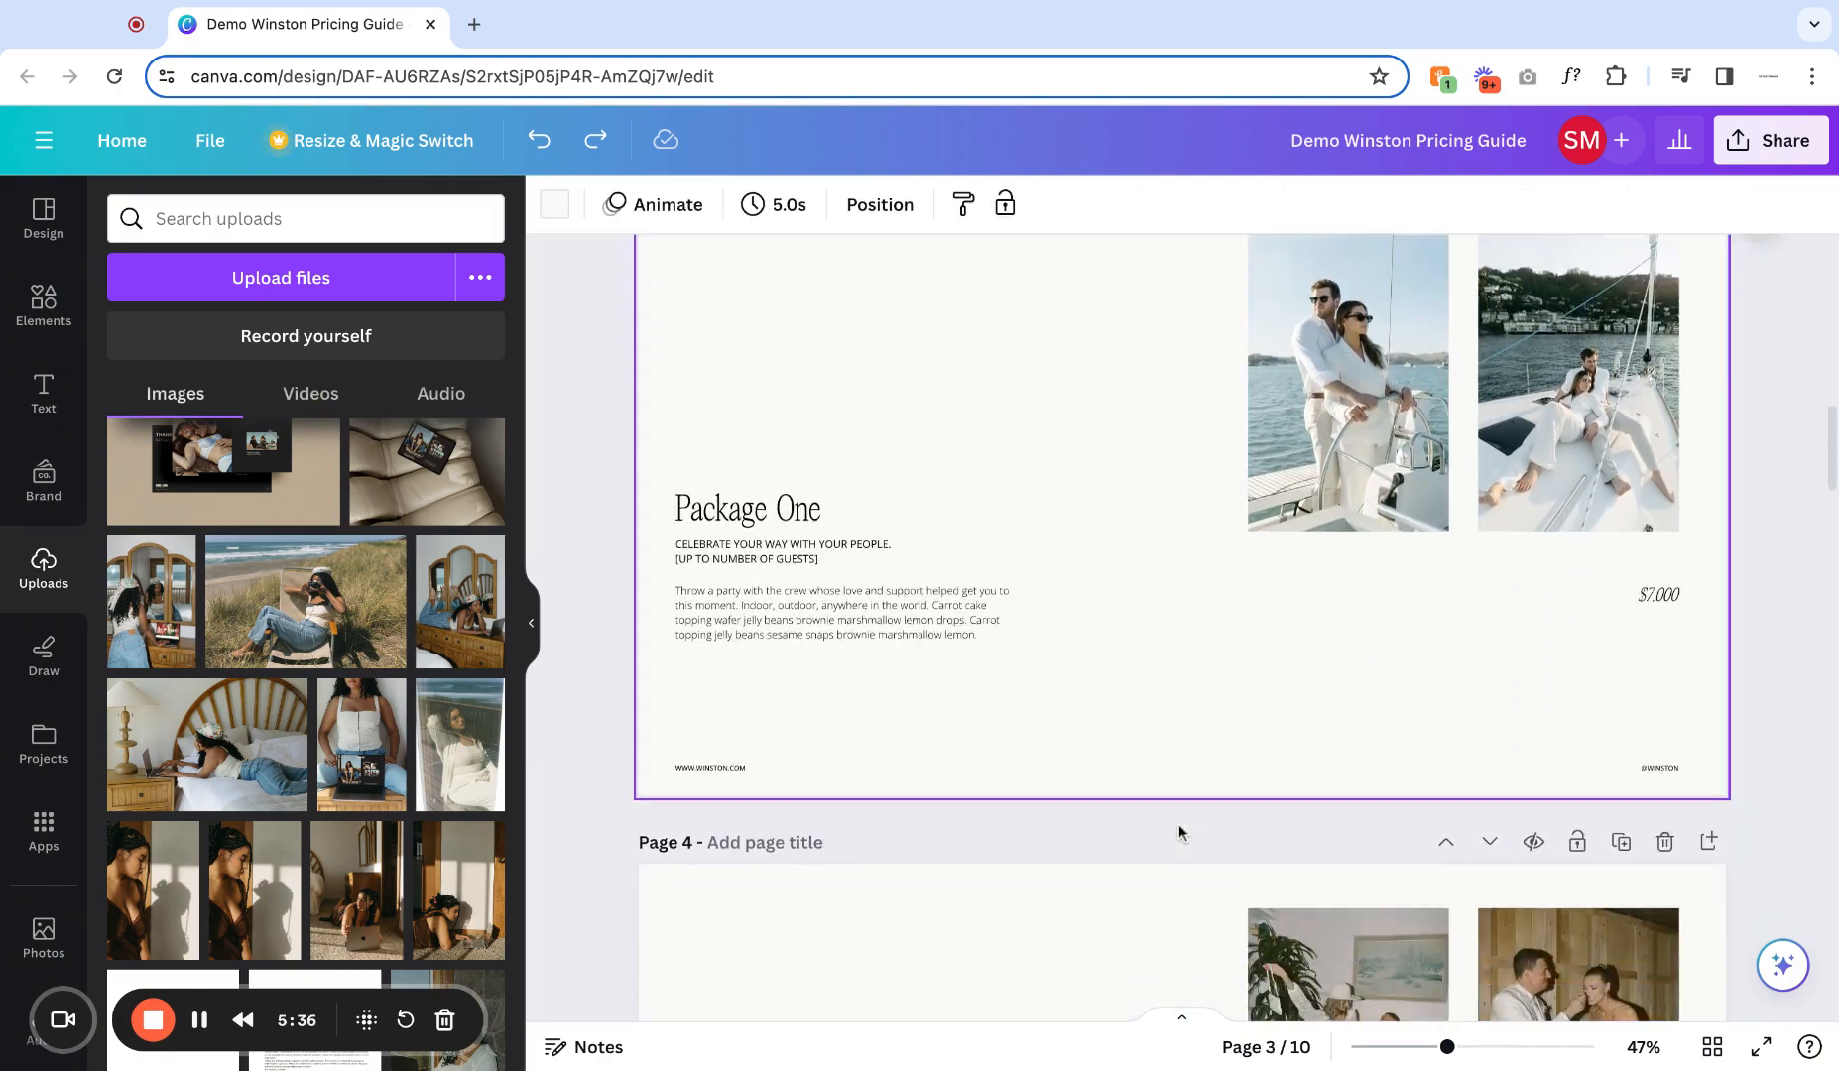
scroll(1178, 832, down, 2)
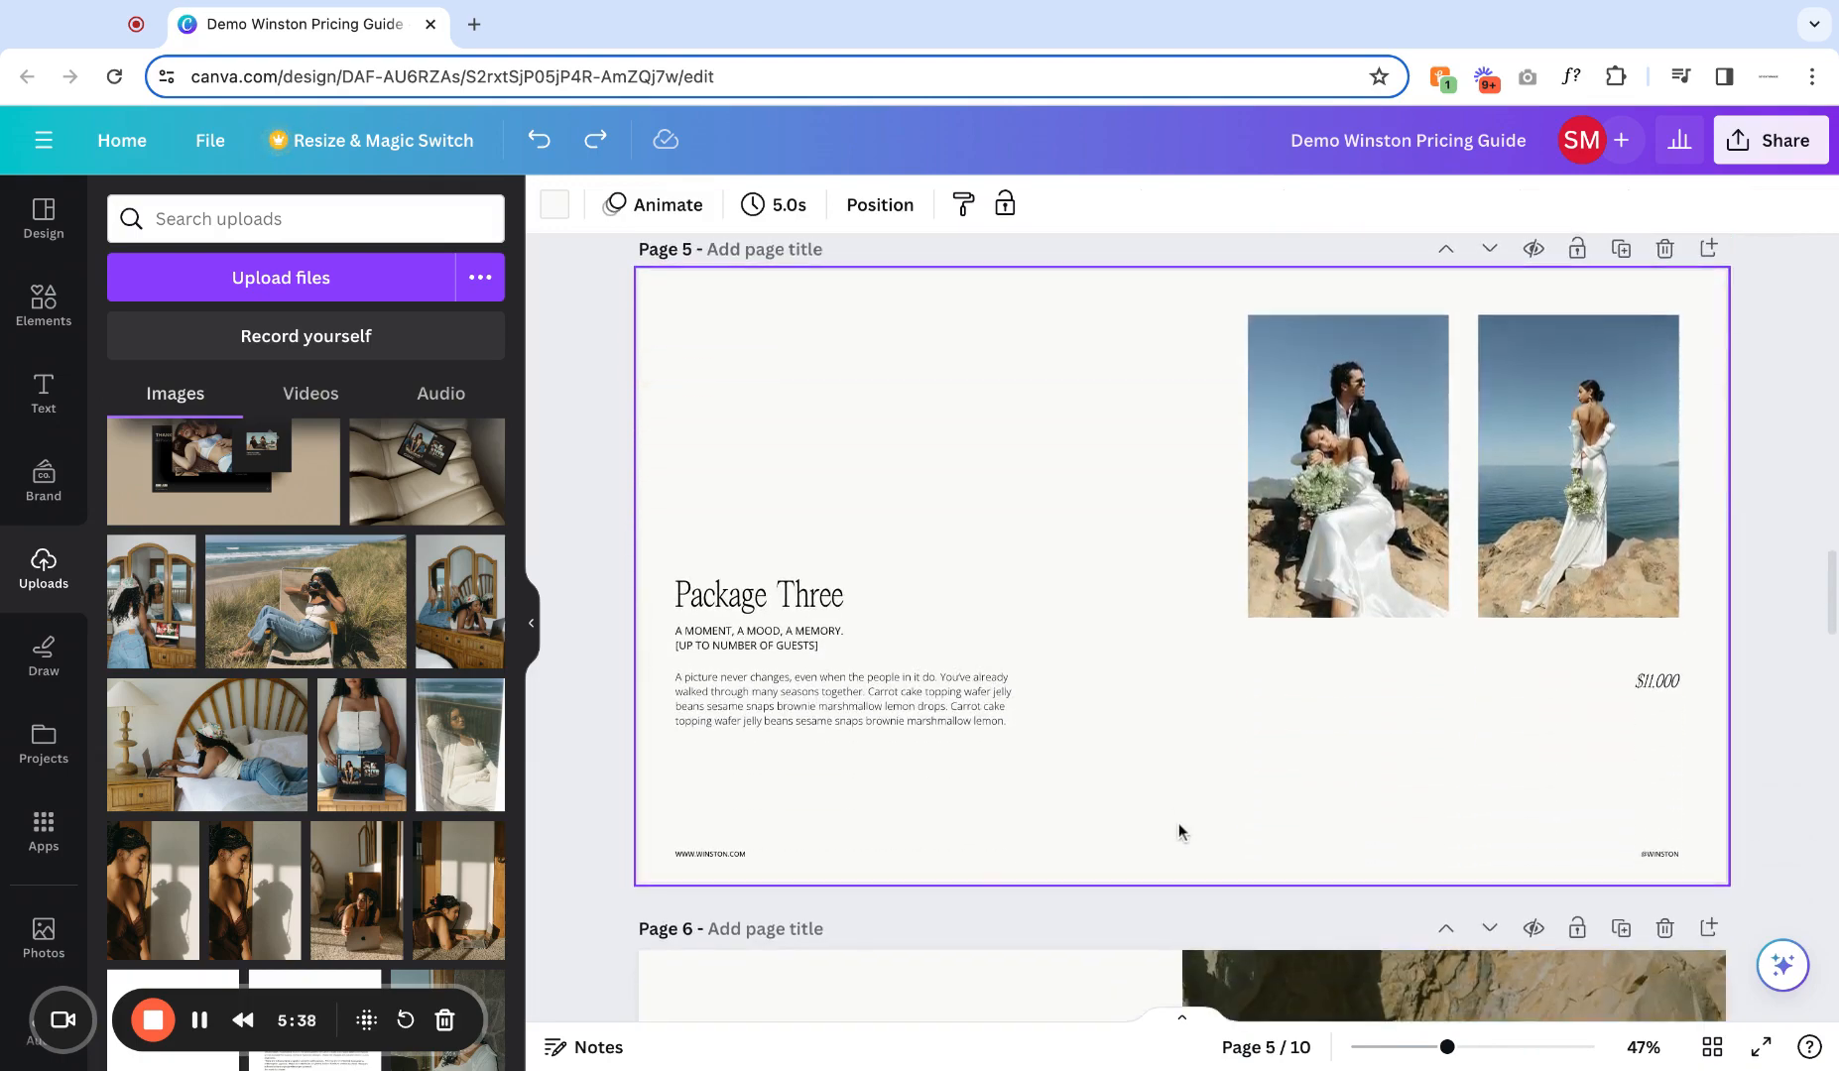
scroll(1819, 555, up, 4)
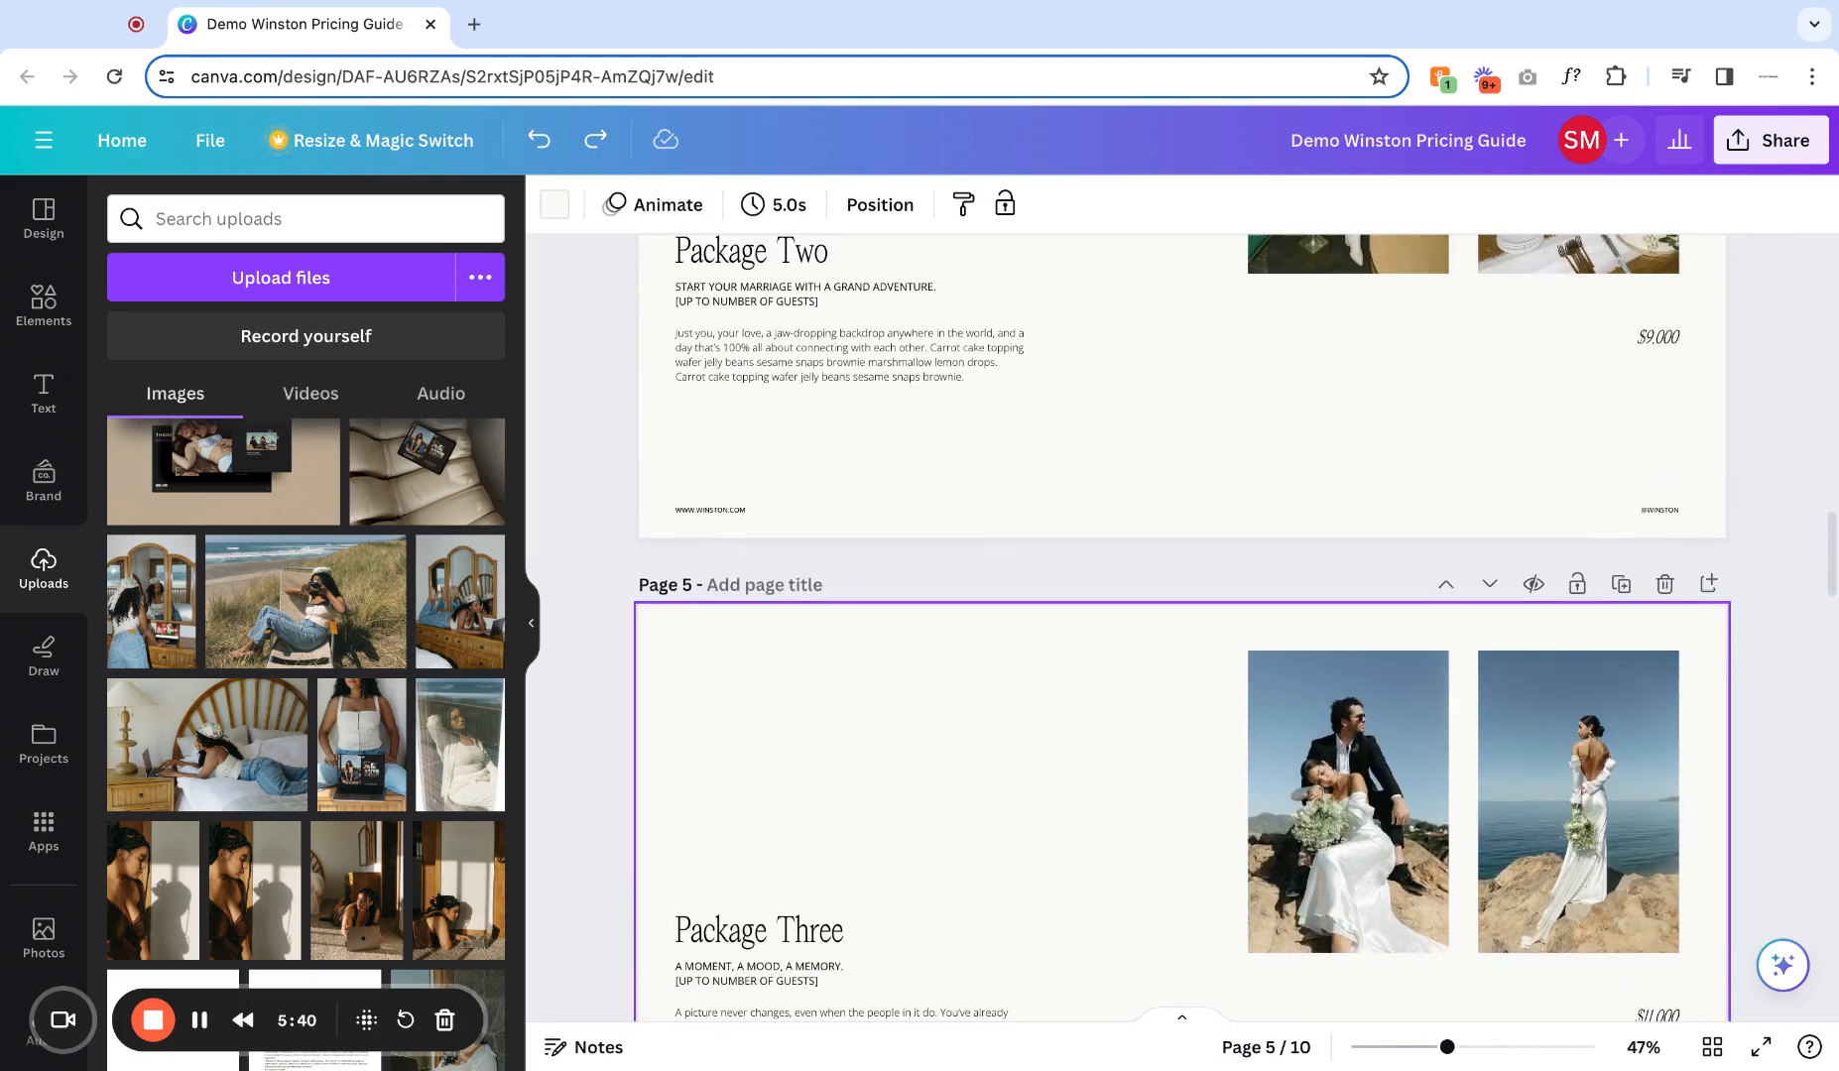
click(1622, 586)
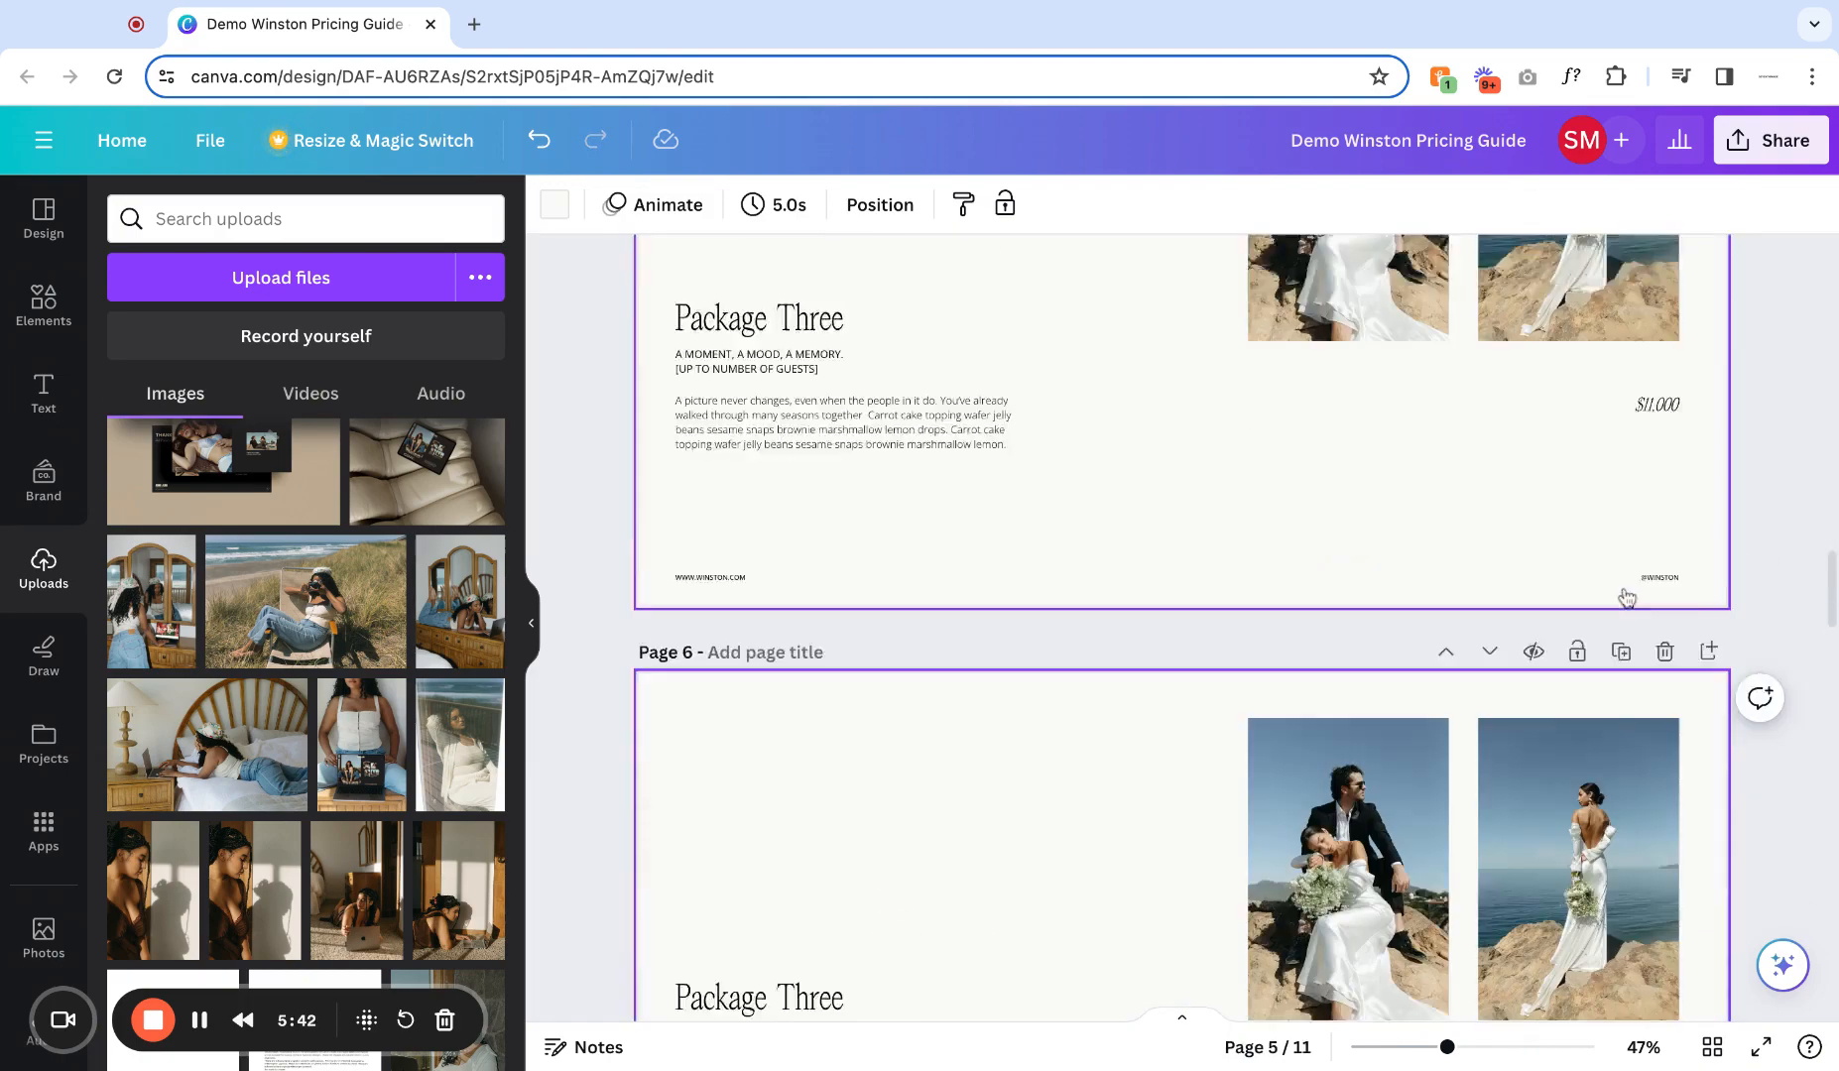
scroll(1058, 711, down, 3)
Change the heading on the duplicated page to "Package Four", and delete that page.
click(837, 696)
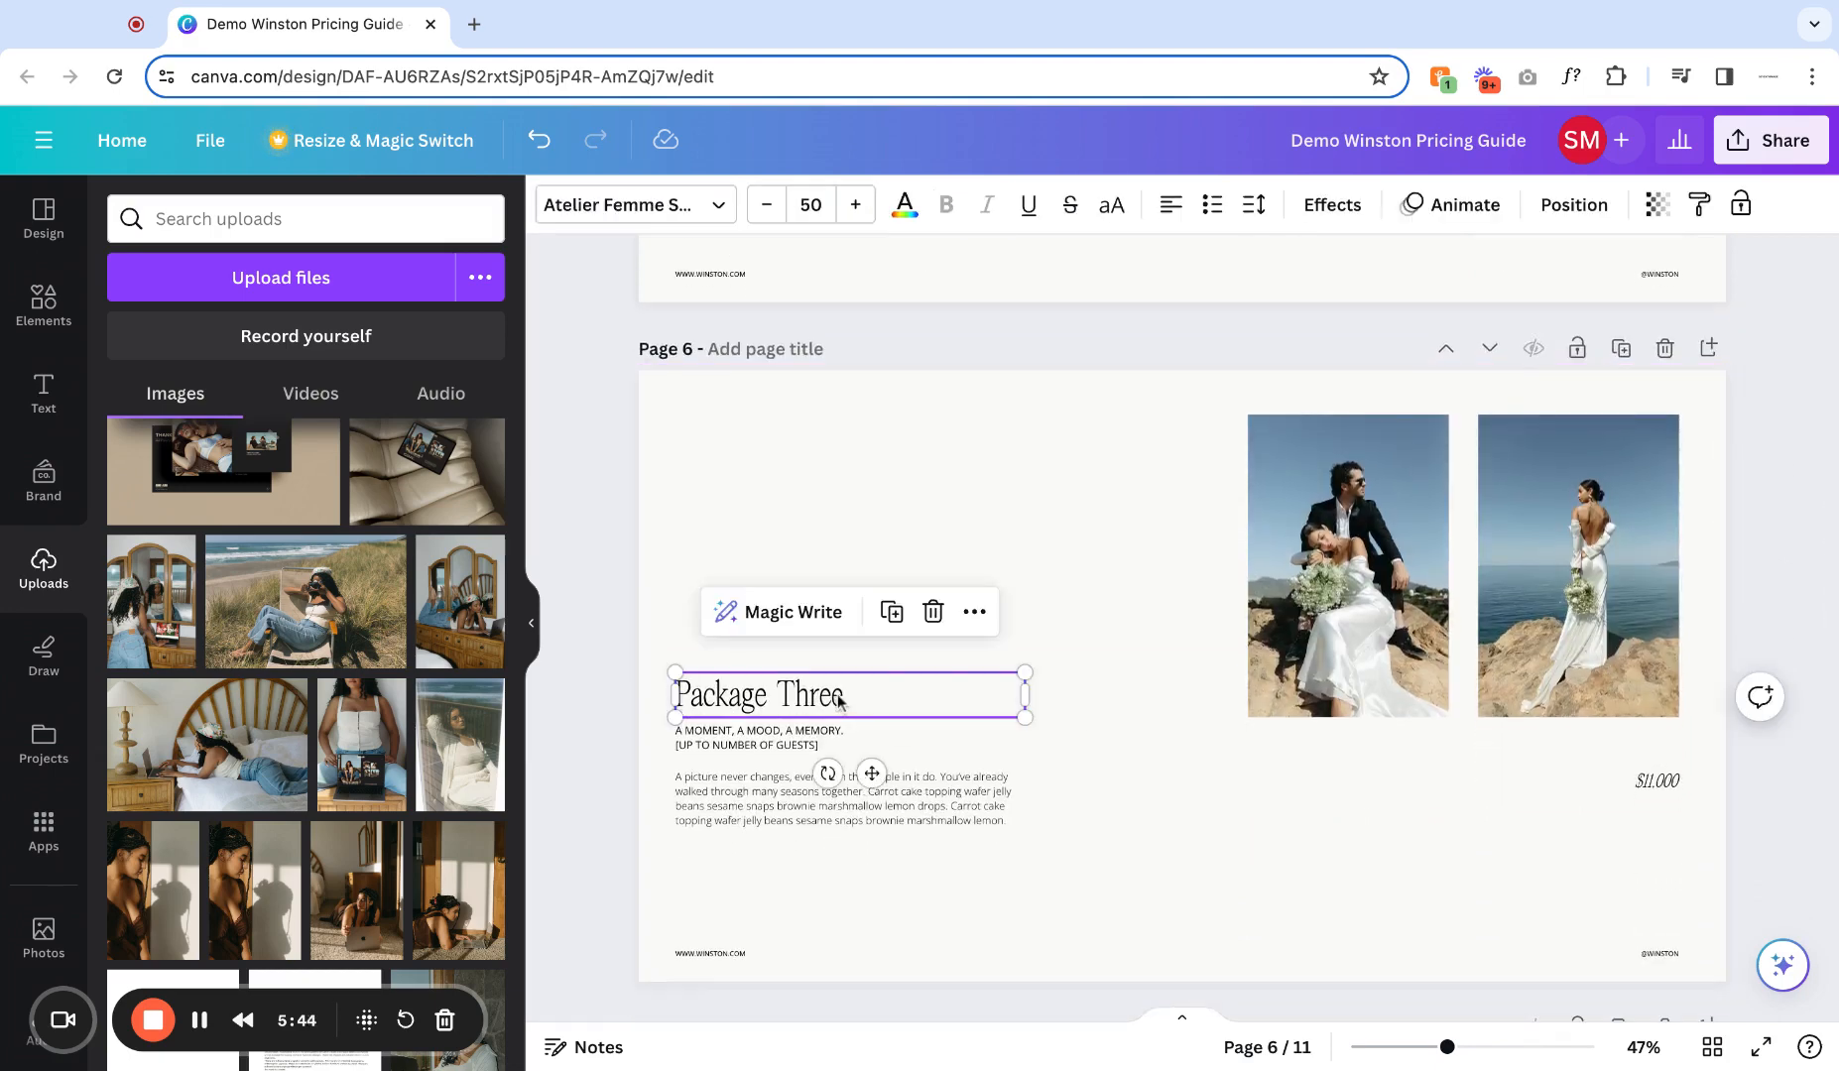
click(836, 696)
key(BackSpace)
key(BackSpace)
key(BackSpace)
key(BackSpace)
text(F)
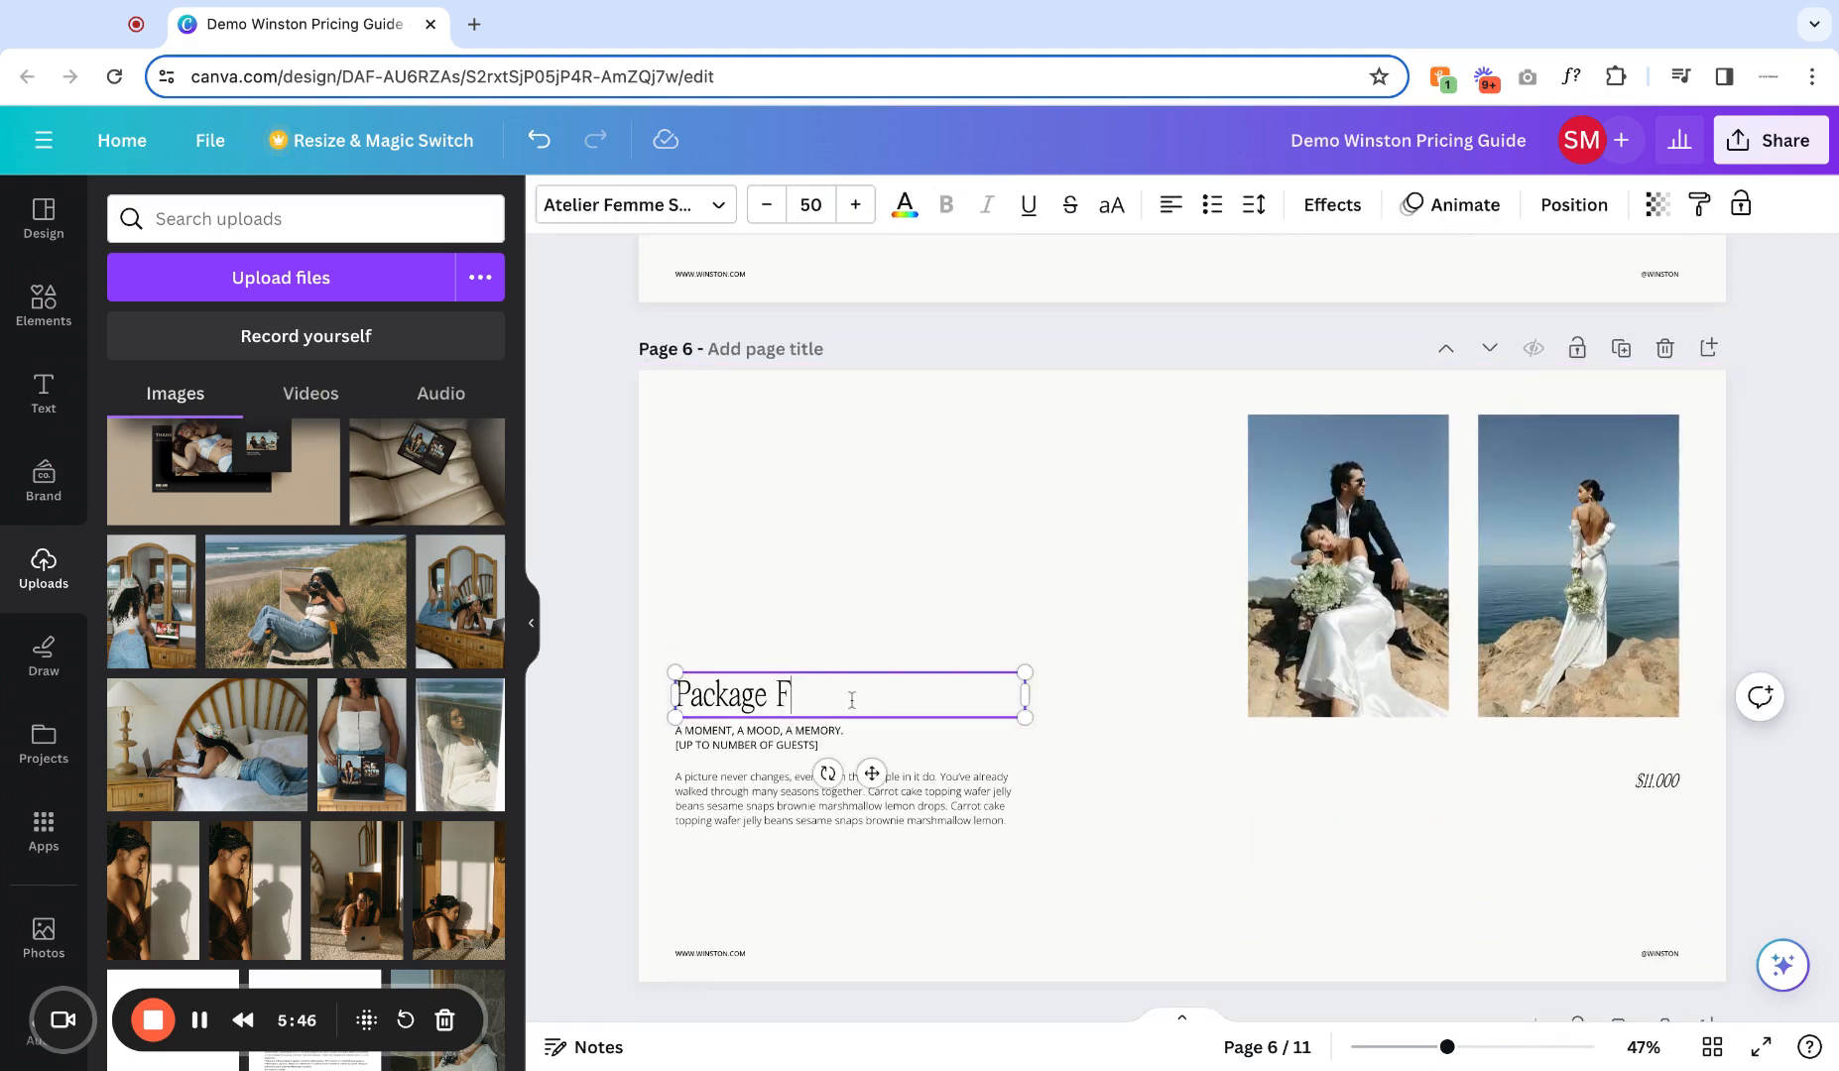
text(our)
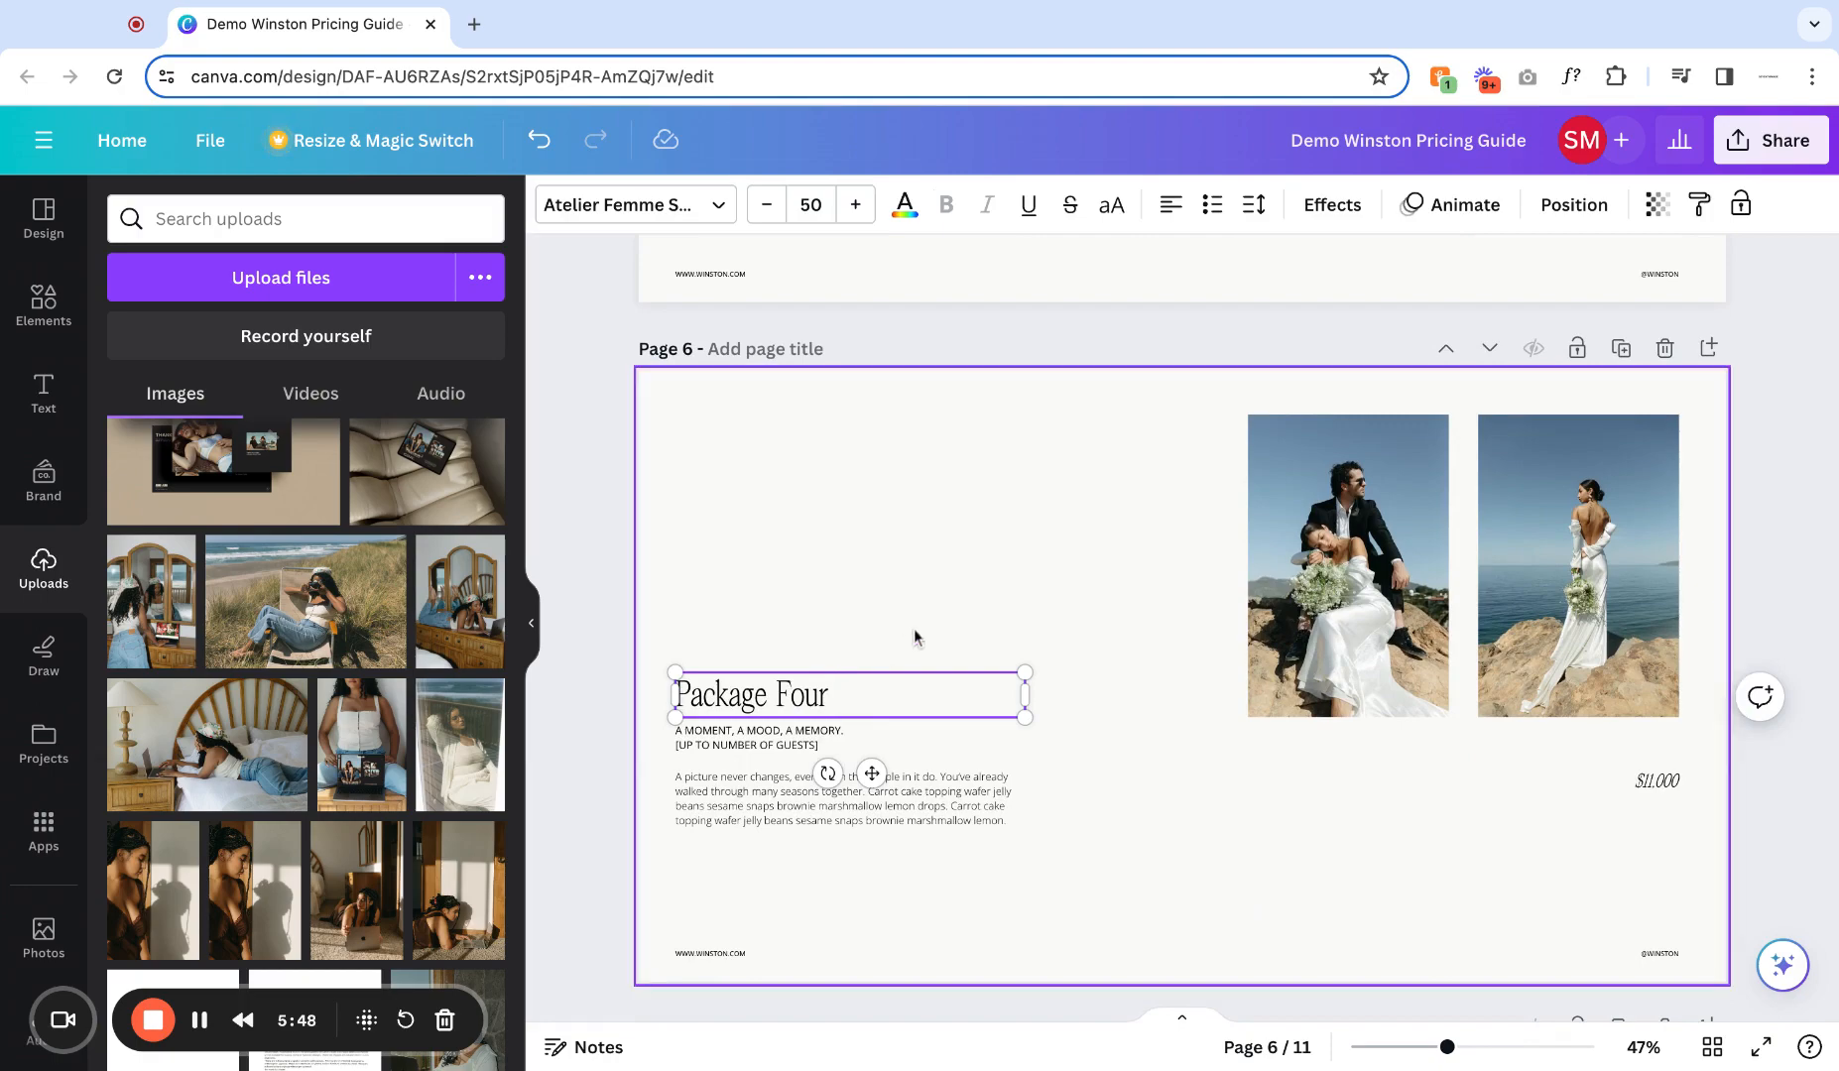
click(926, 566)
click(1664, 349)
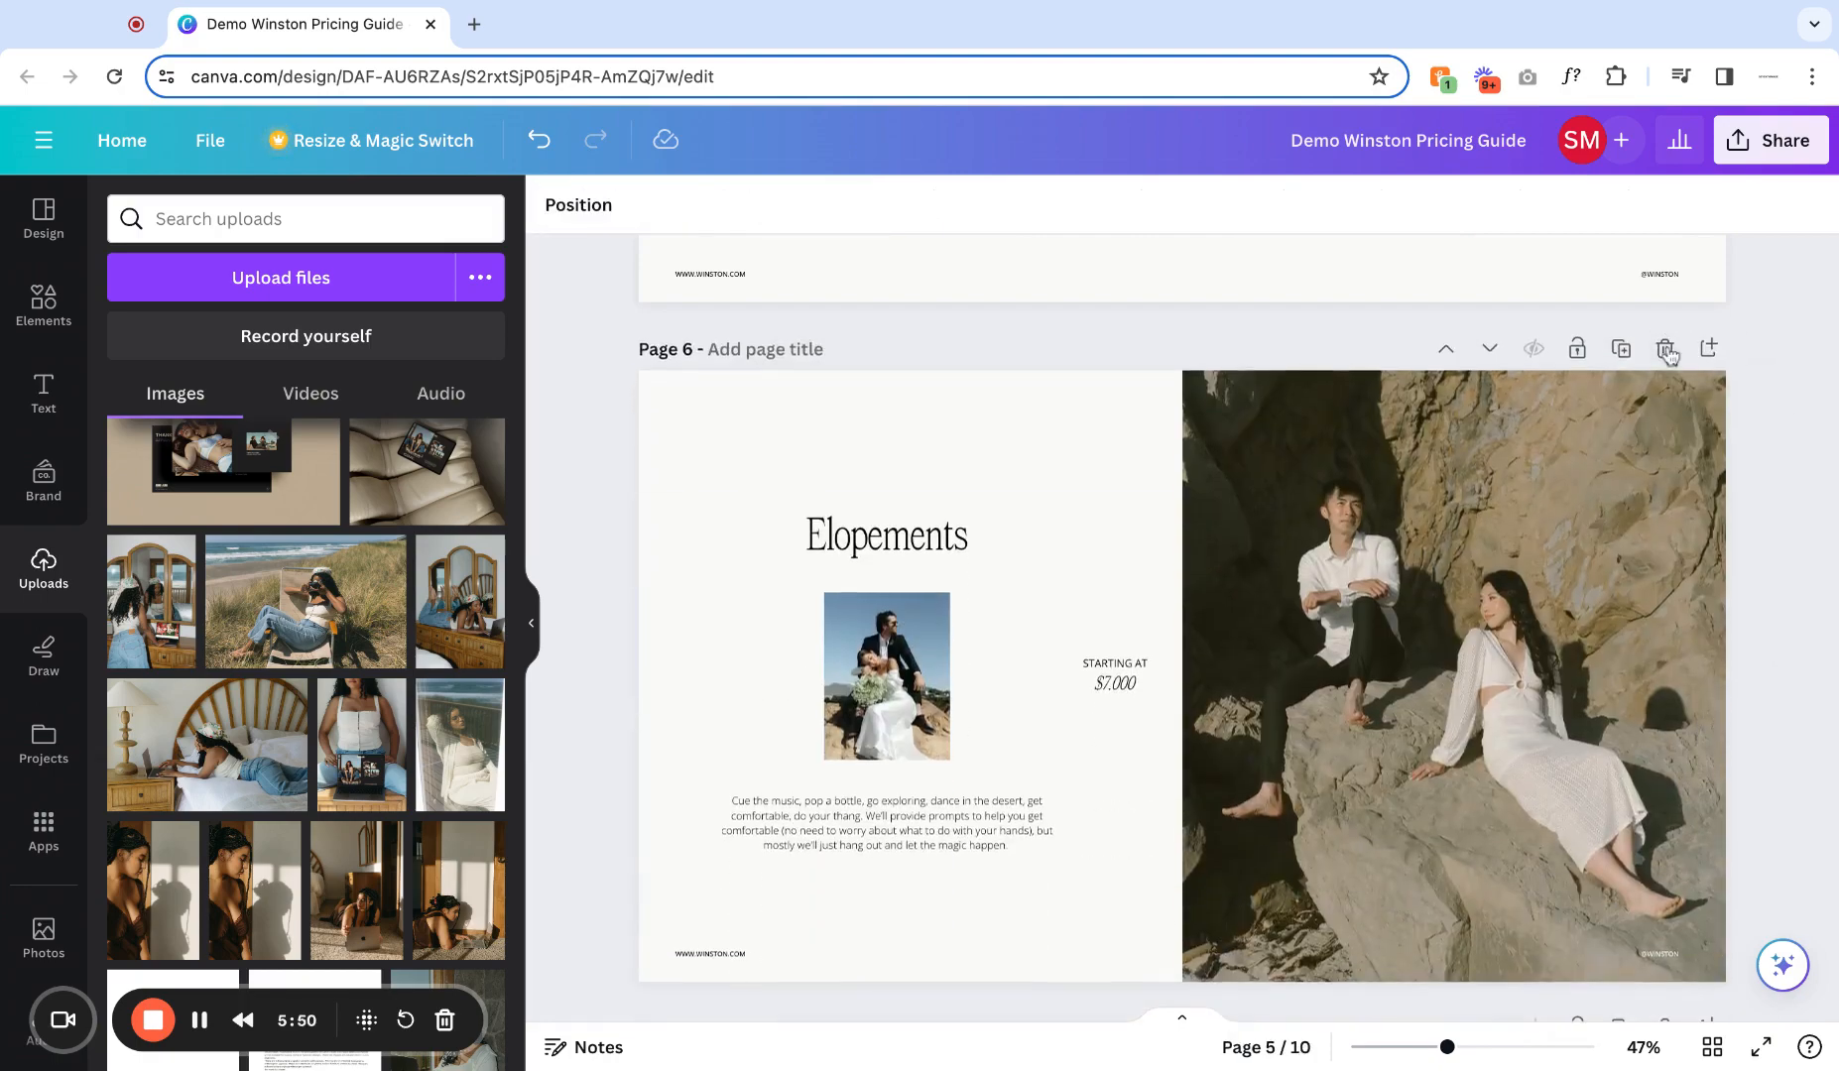
Add a blank page after the Package Three page, and delete it again.
scroll(1670, 355, up, 3)
scroll(1670, 355, up, 5)
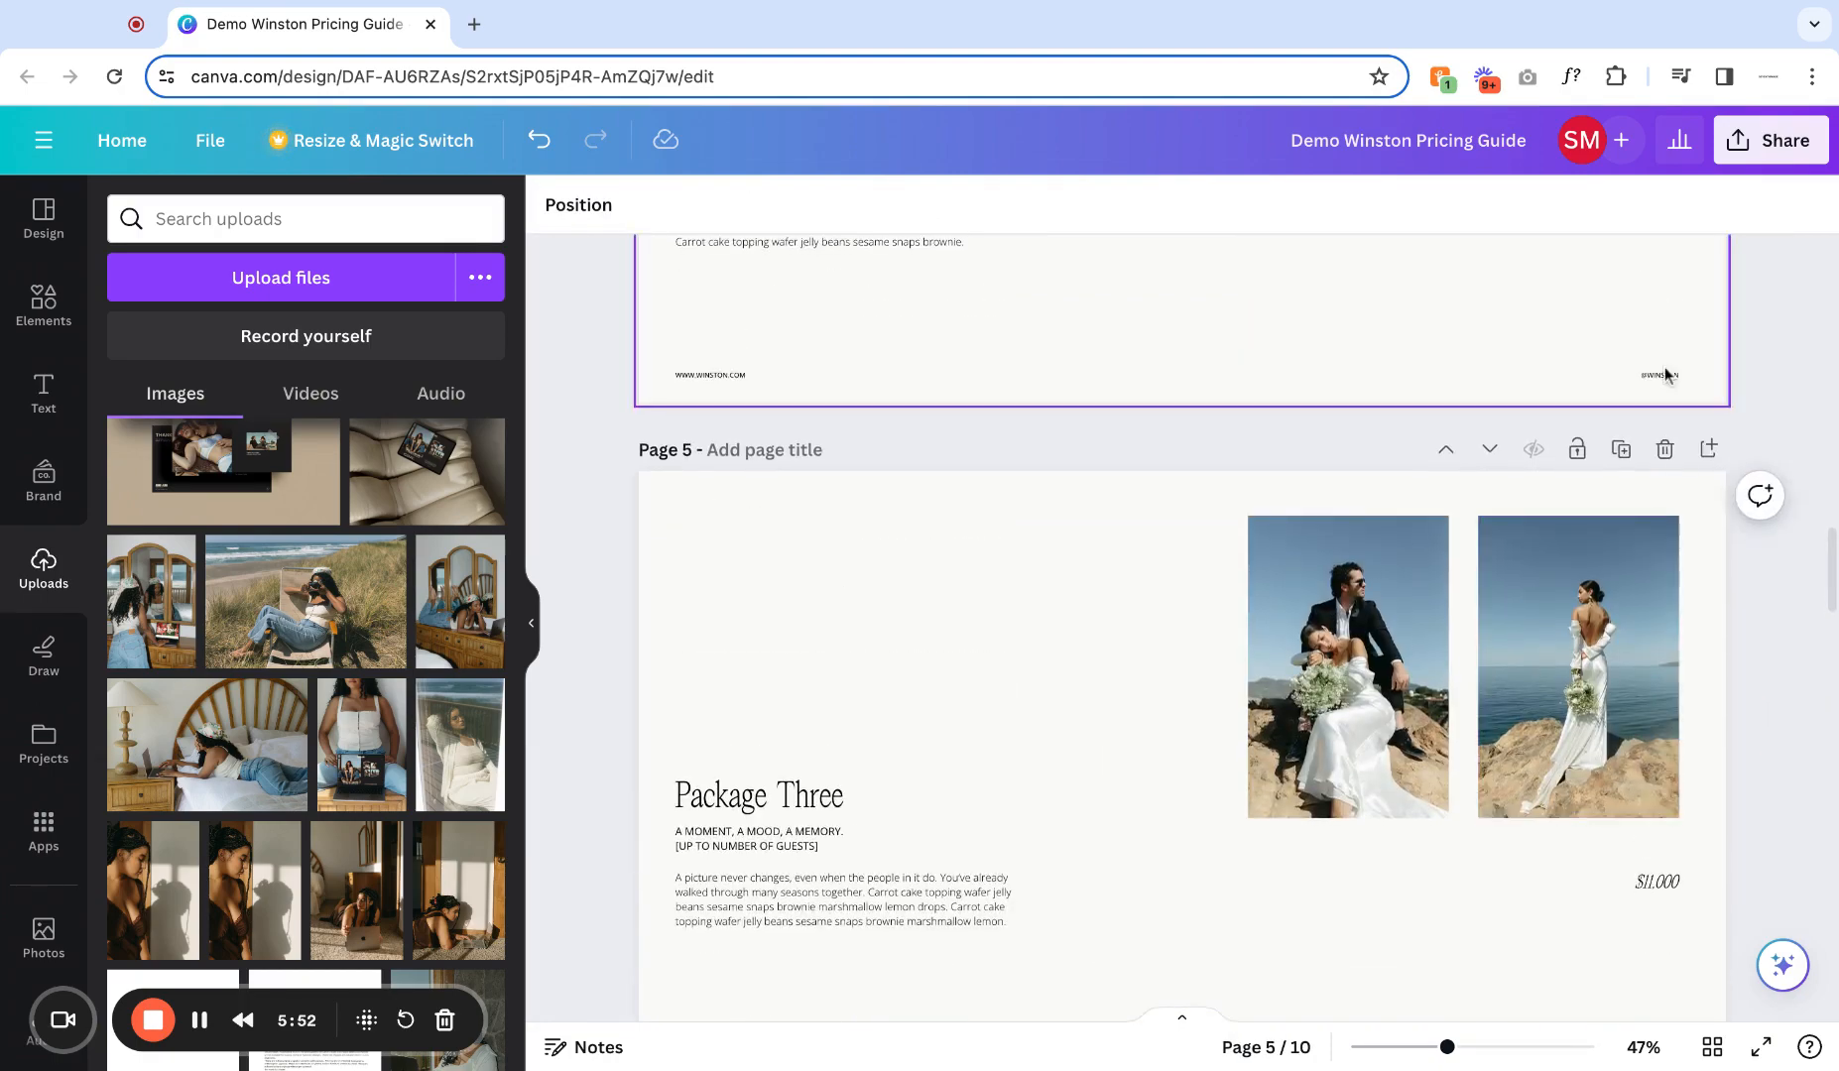
click(1710, 452)
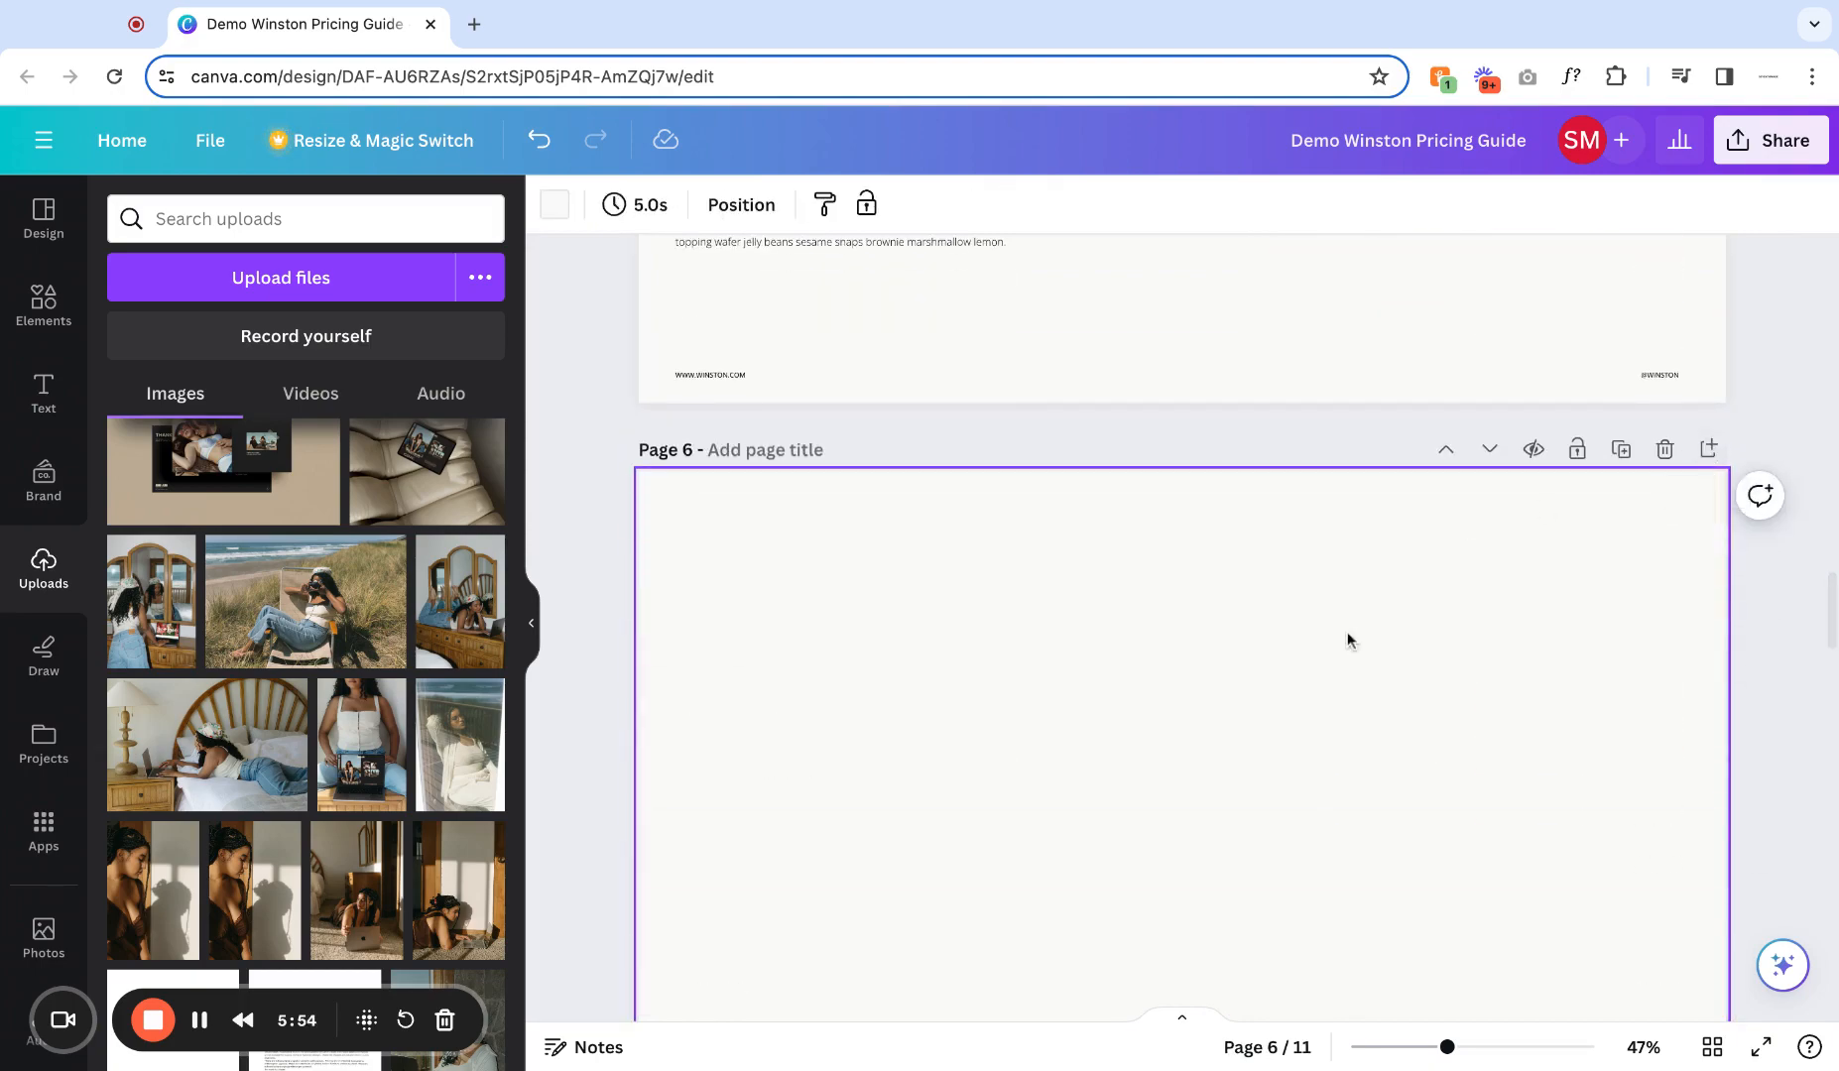
scroll(1348, 635, down, 3)
scroll(1348, 640, up, 2)
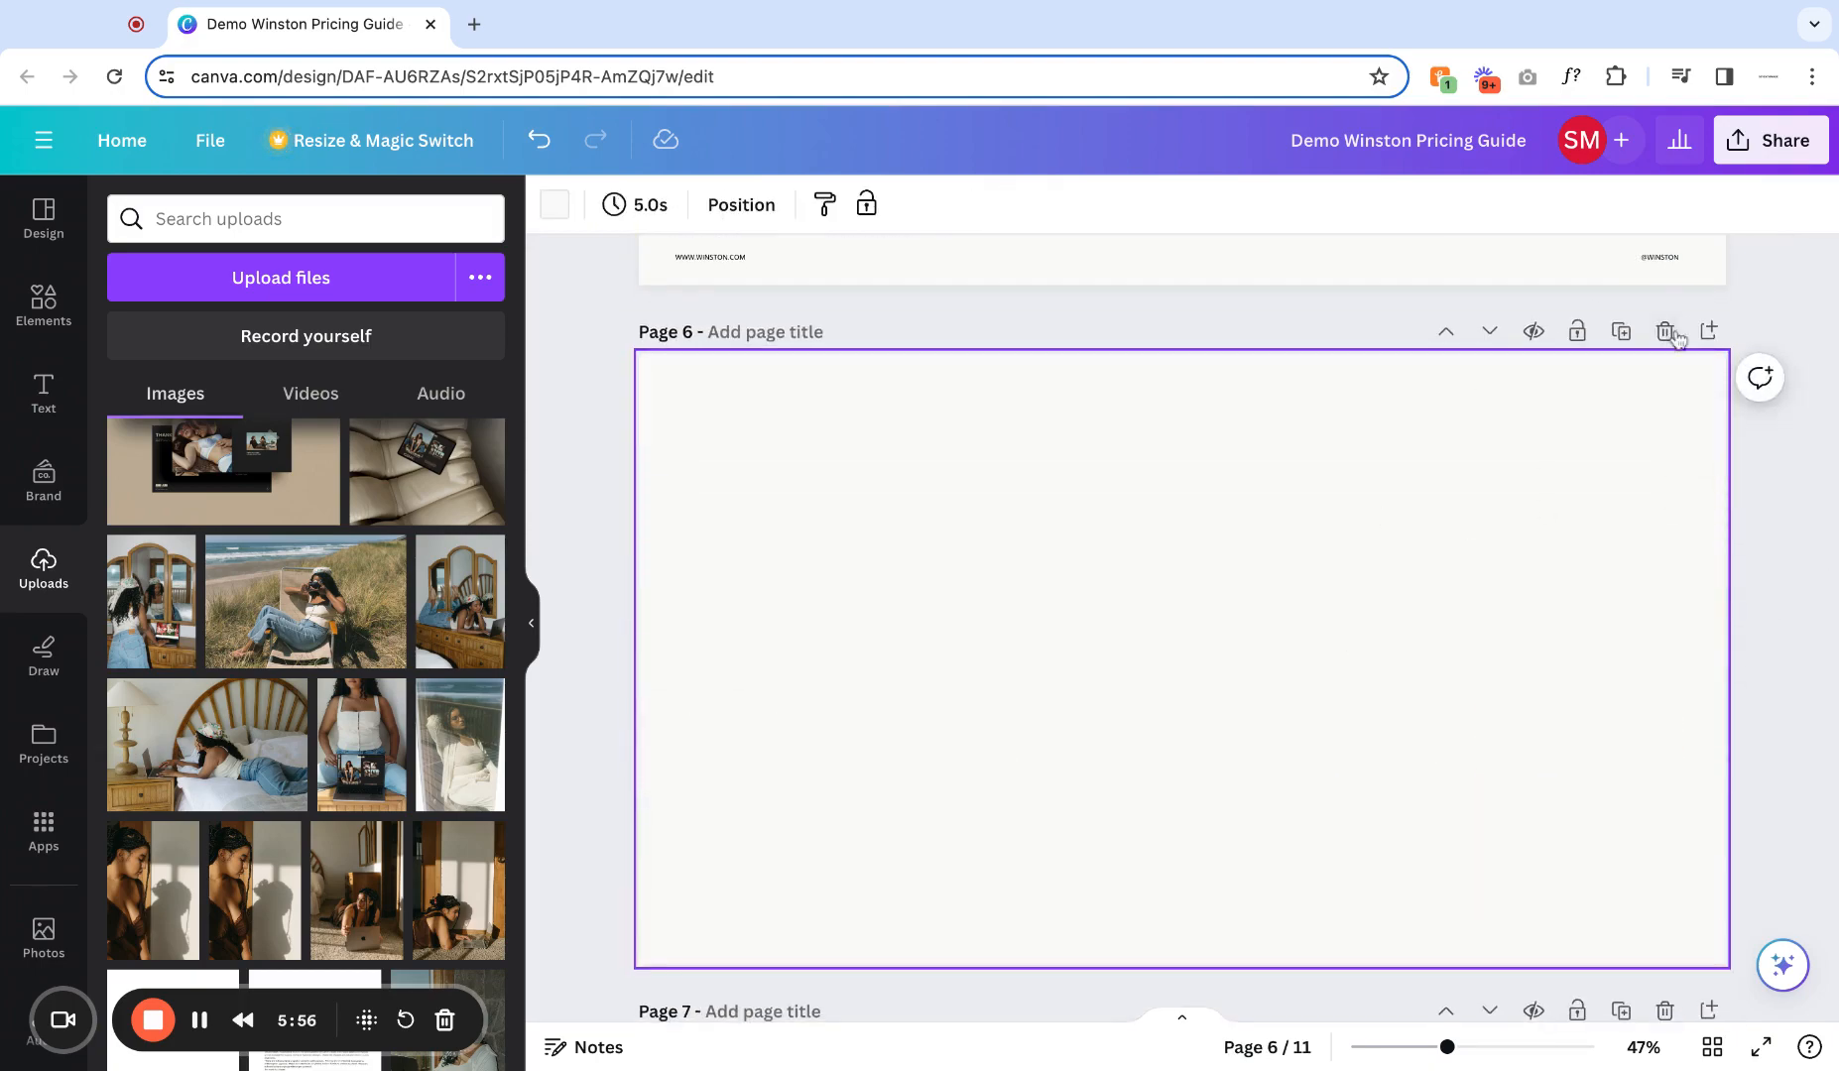
click(1666, 337)
In the grid overview of all pages, move the Browse Galleries page ahead of Add-Ons to position 7 and back to position 8.
scroll(1673, 340, up, 9)
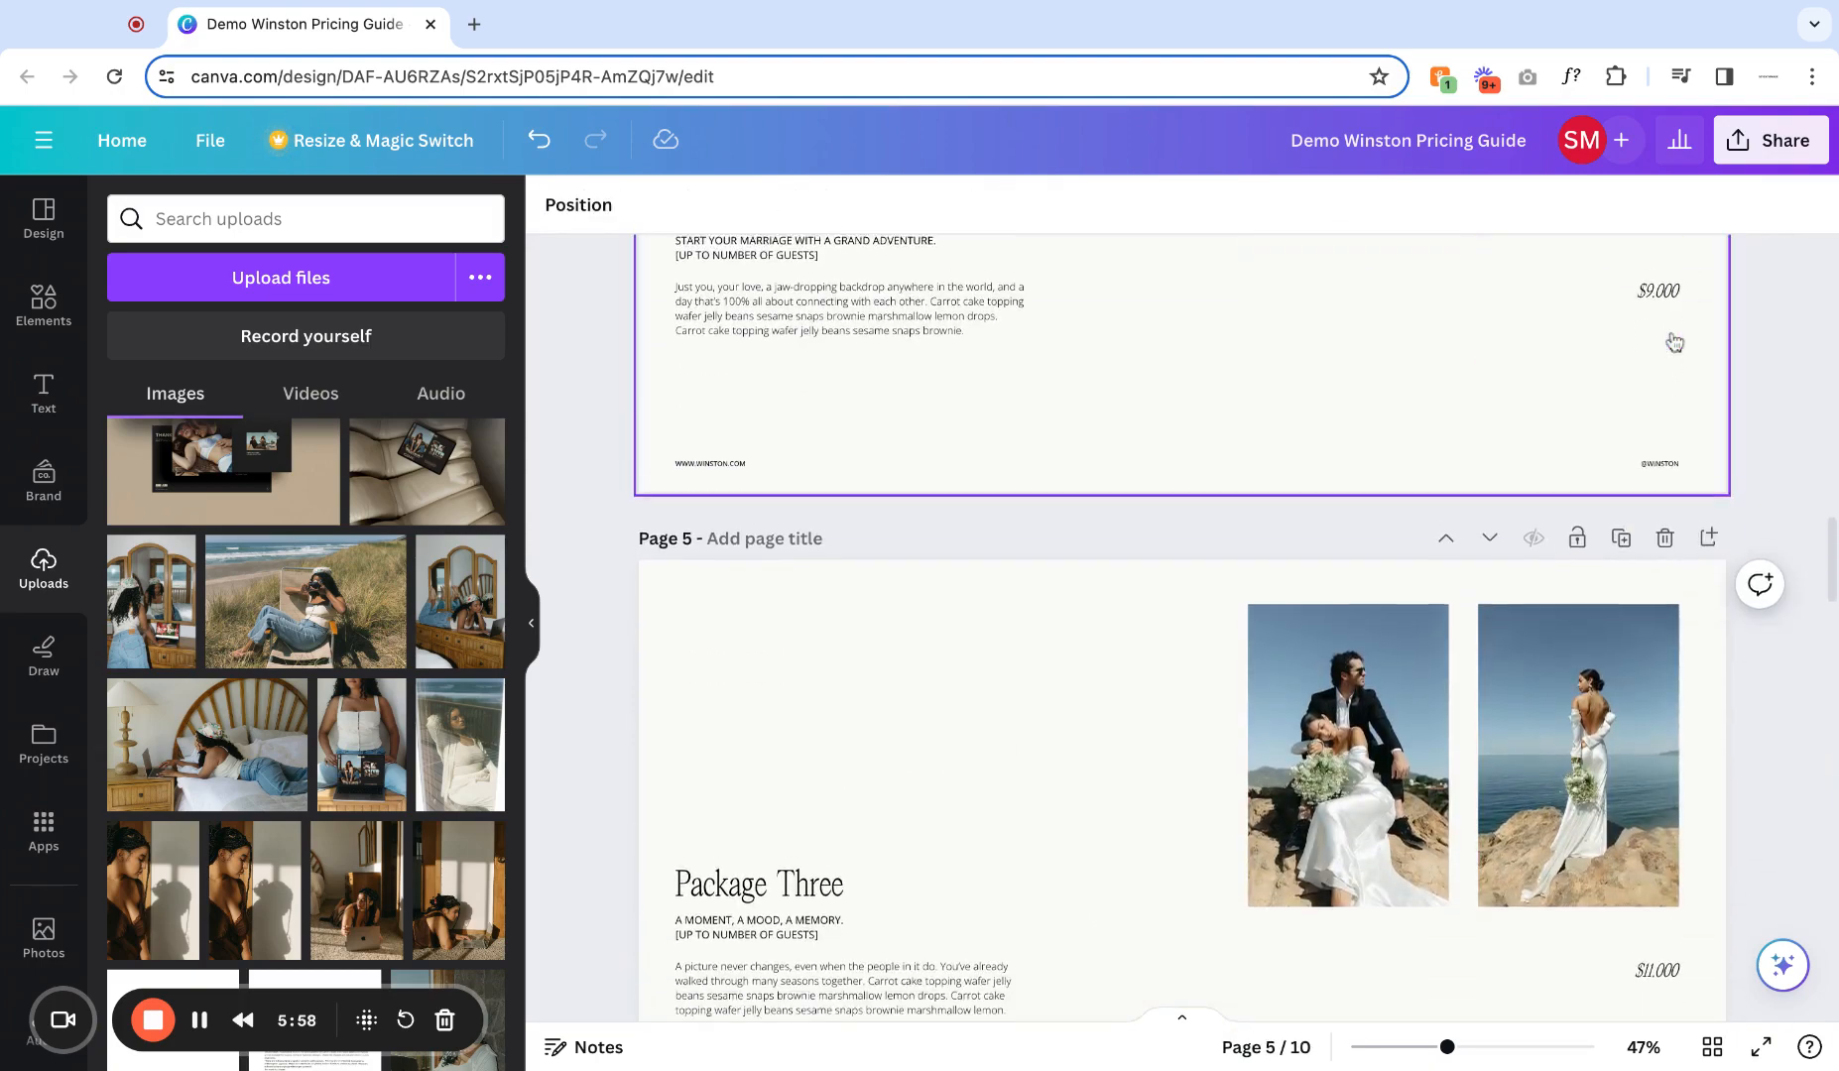
scroll(1672, 340, down, 2)
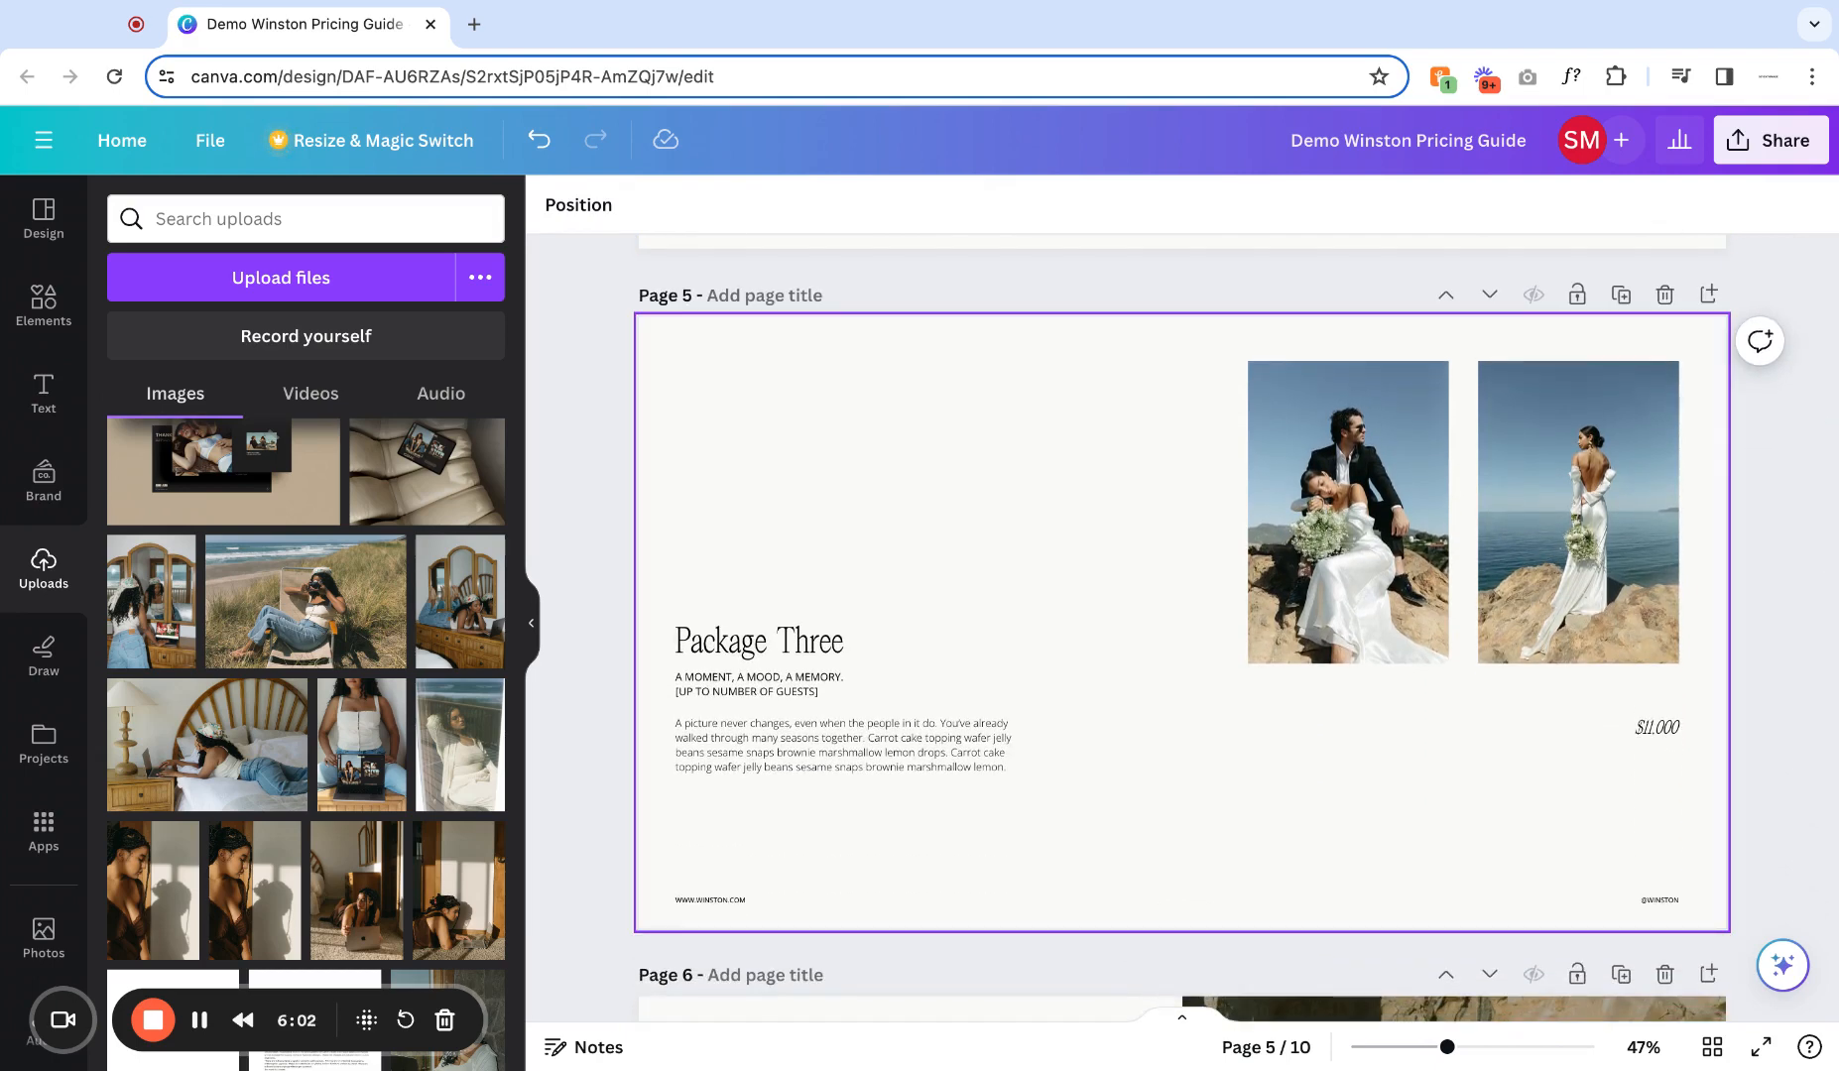
click(1713, 1049)
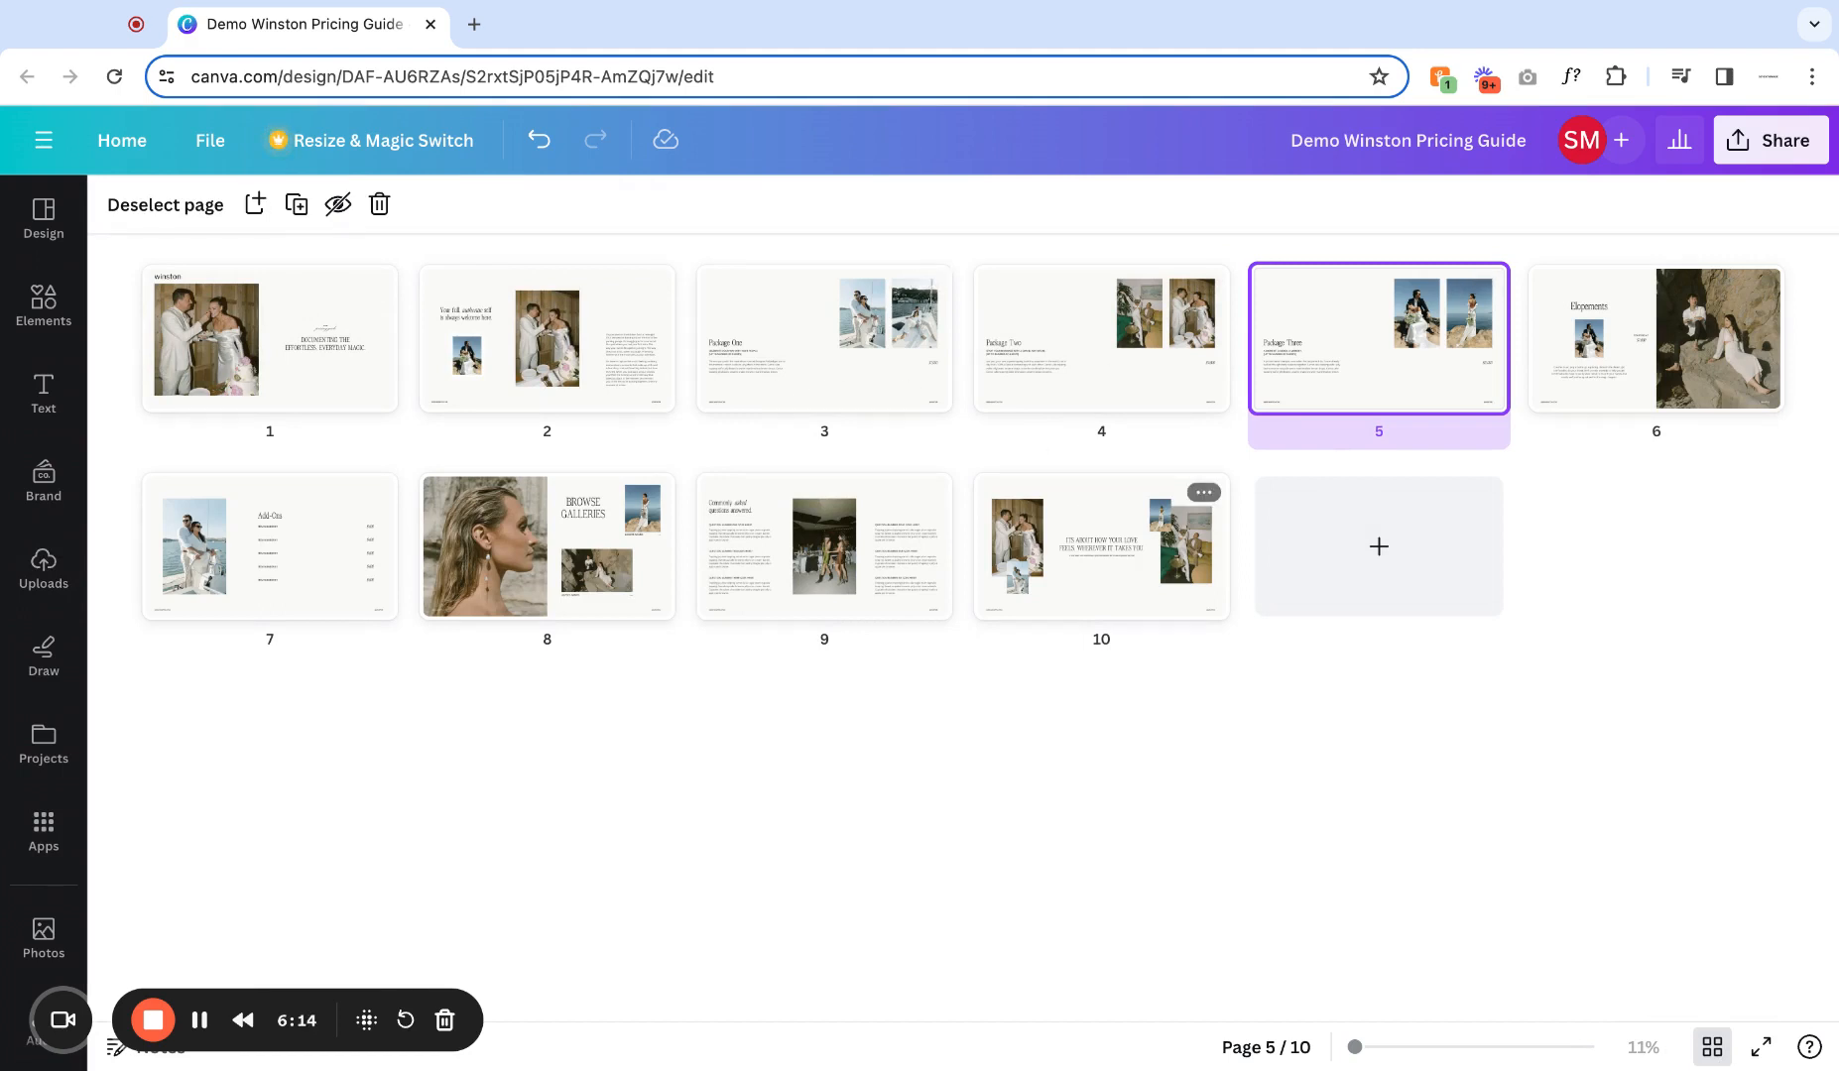
drag(584, 555, 125, 536)
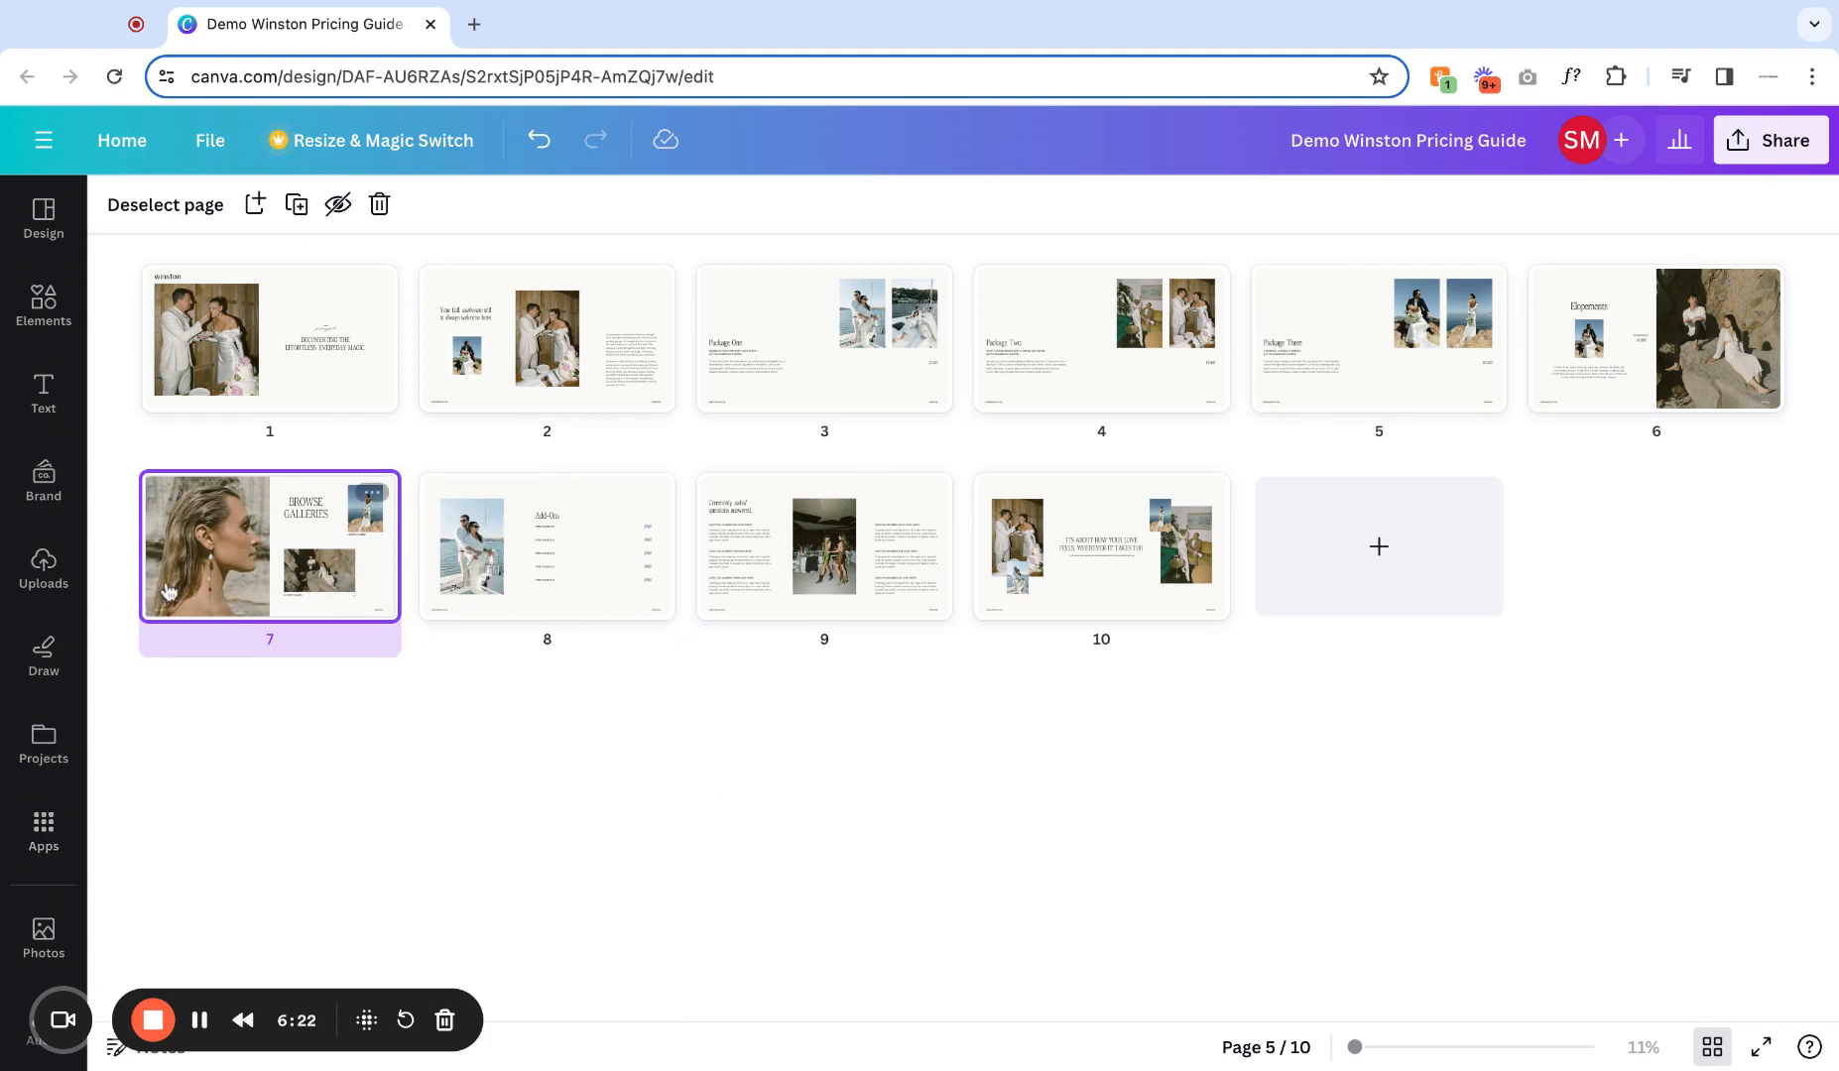
drag(214, 576, 213, 571)
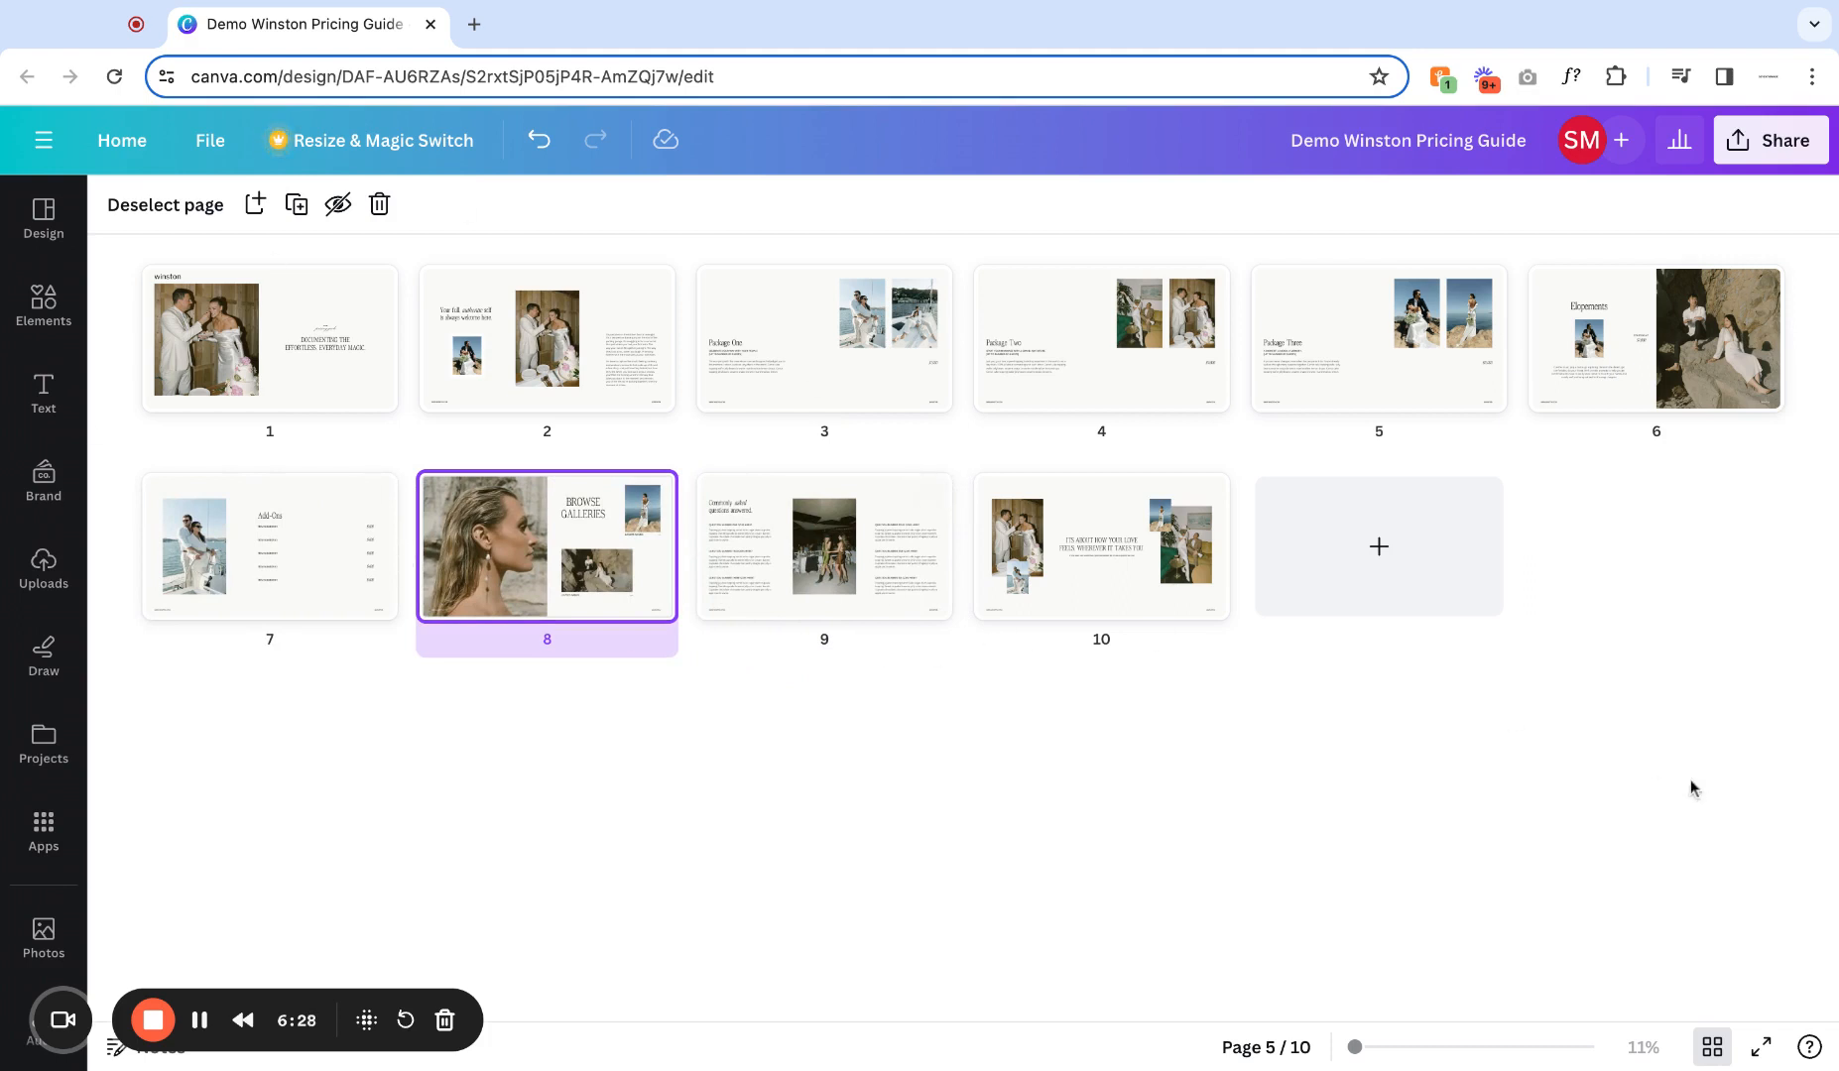
Return to the scrolling page view, move the Browse Galleries page up one place, and move it back down.
click(1712, 1049)
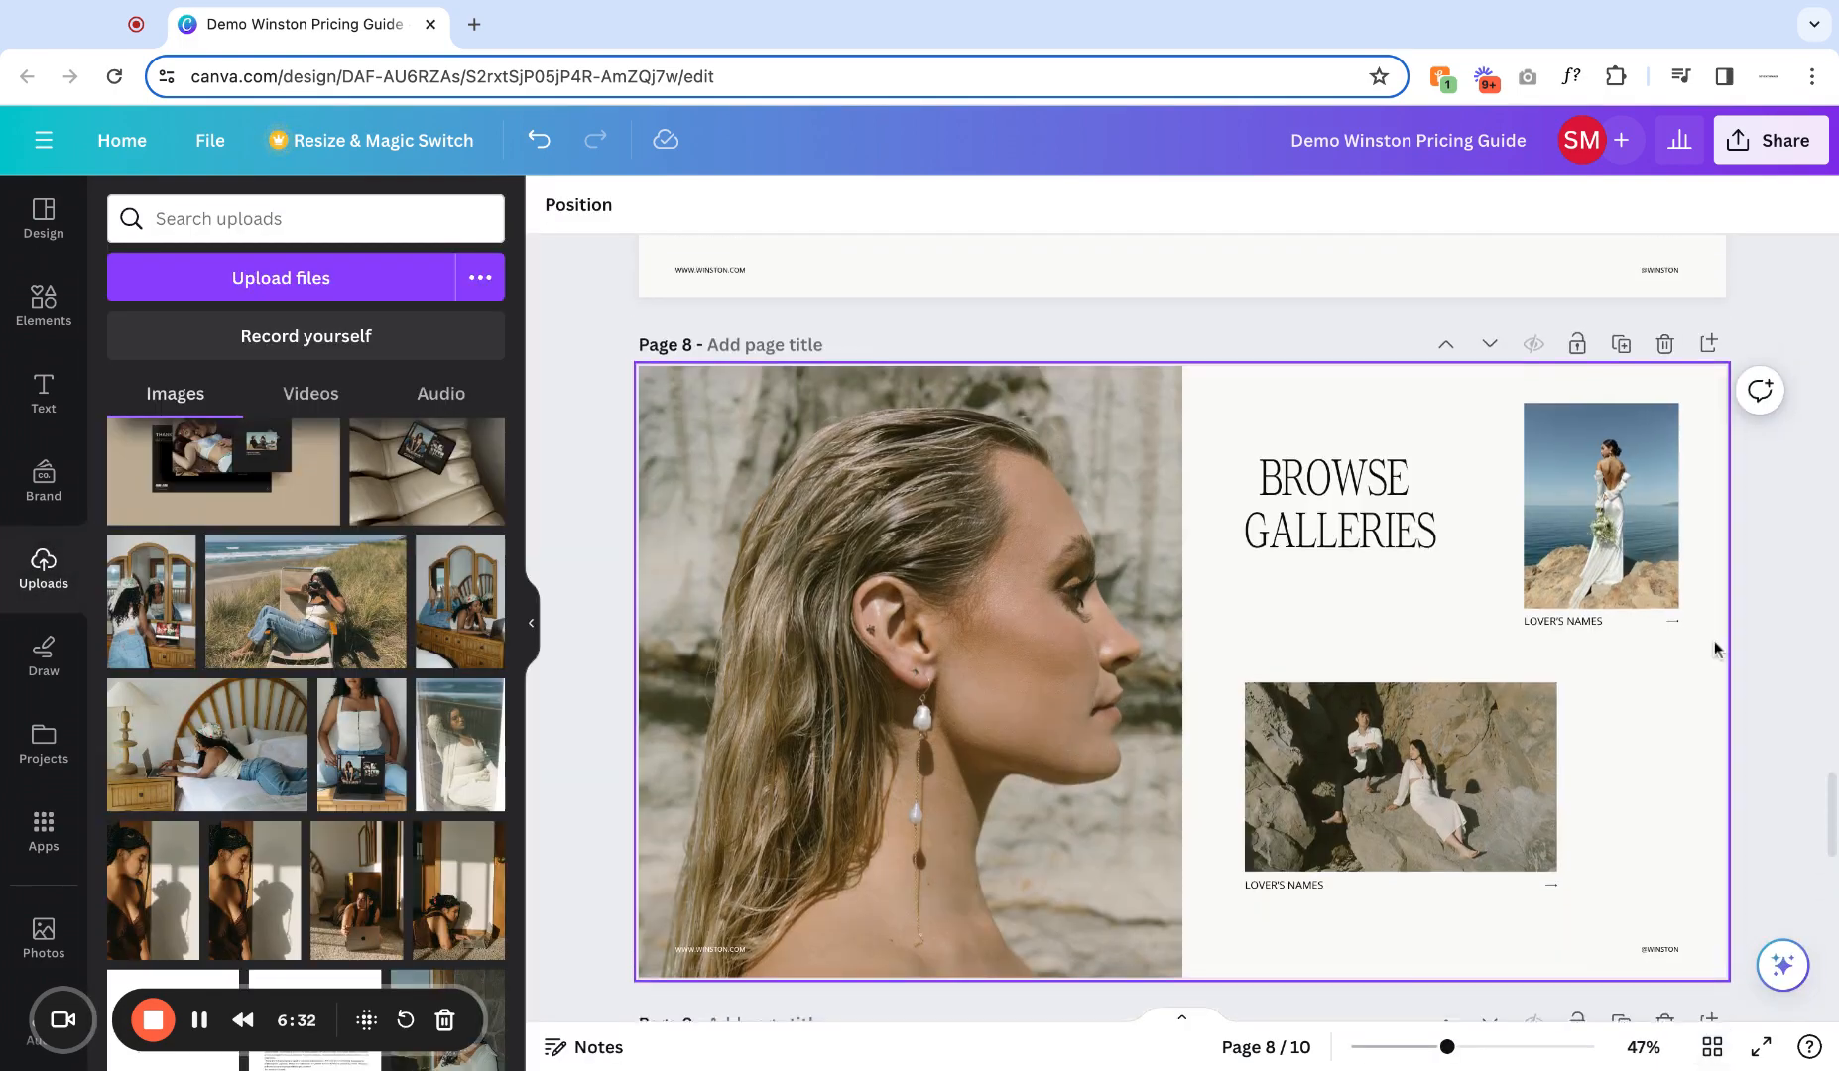
scroll(1714, 650, up, 2)
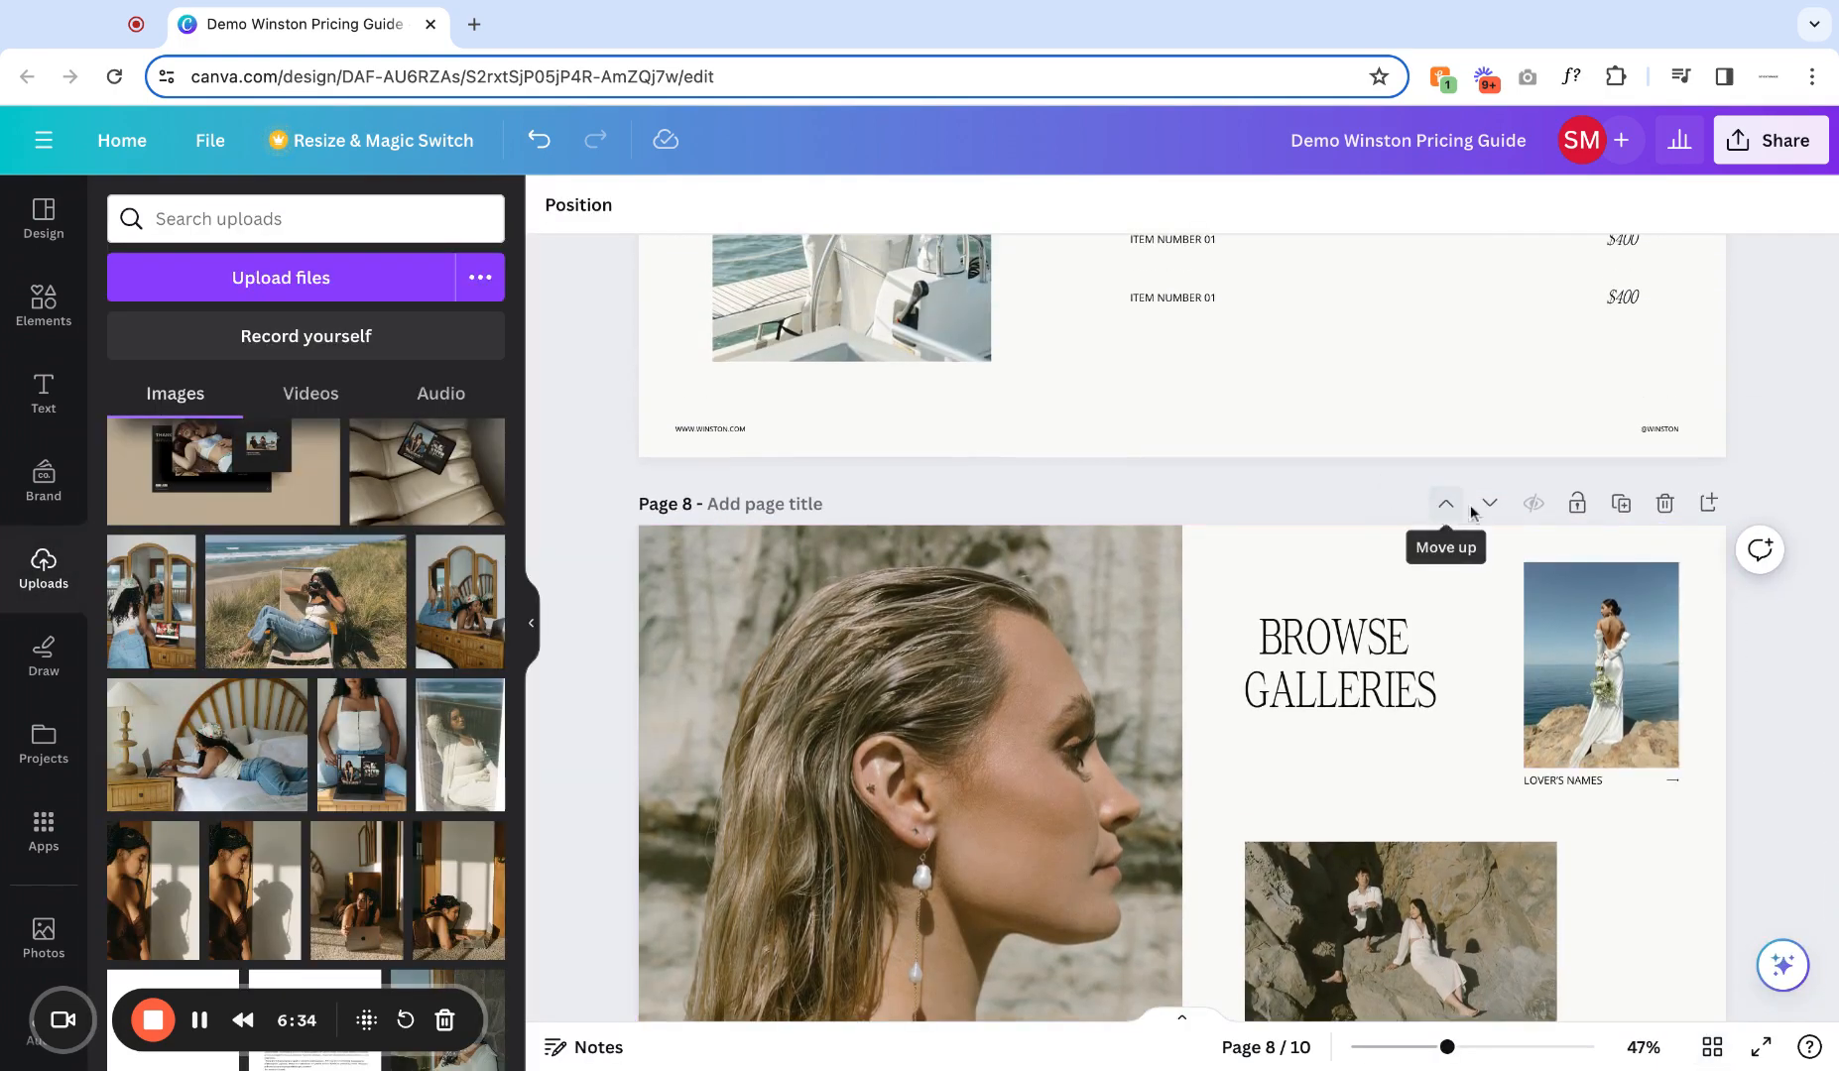
scroll(1450, 521, up, 1)
click(1445, 622)
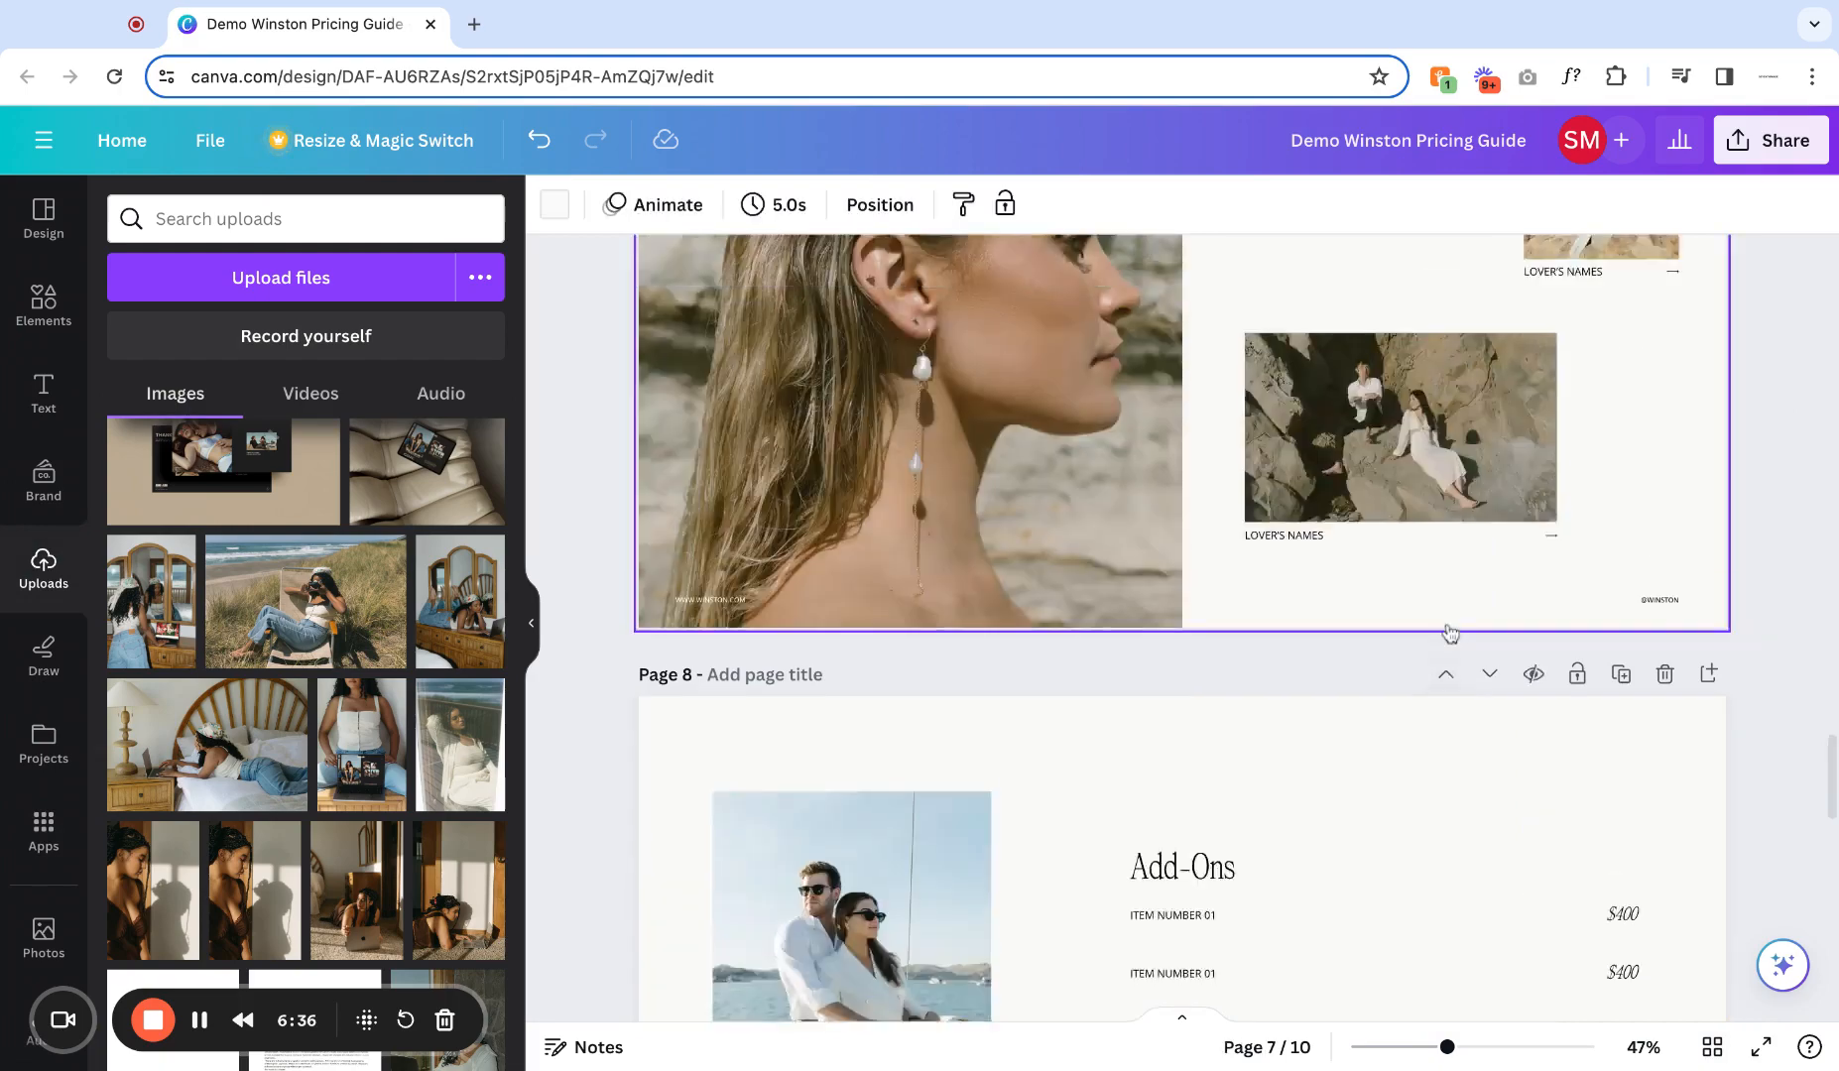
scroll(1448, 630, up, 3)
scroll(1450, 631, down, 5)
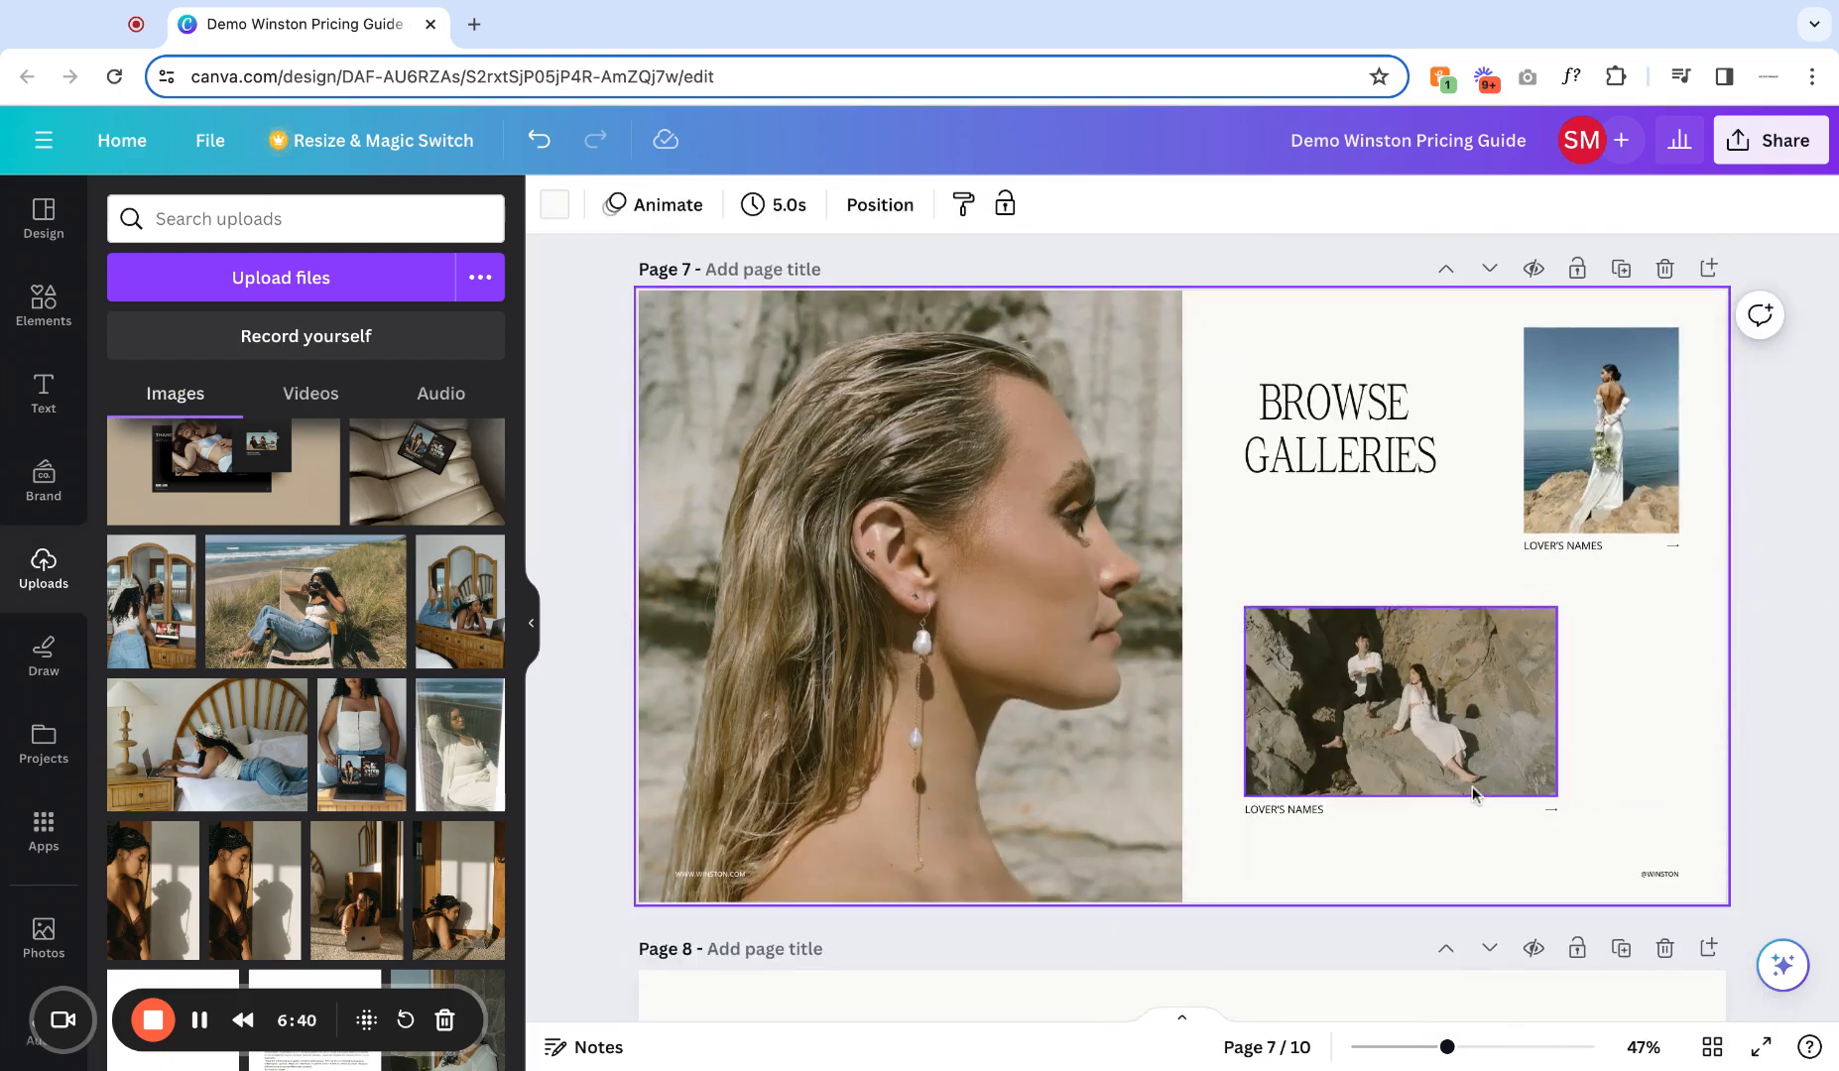
click(1490, 270)
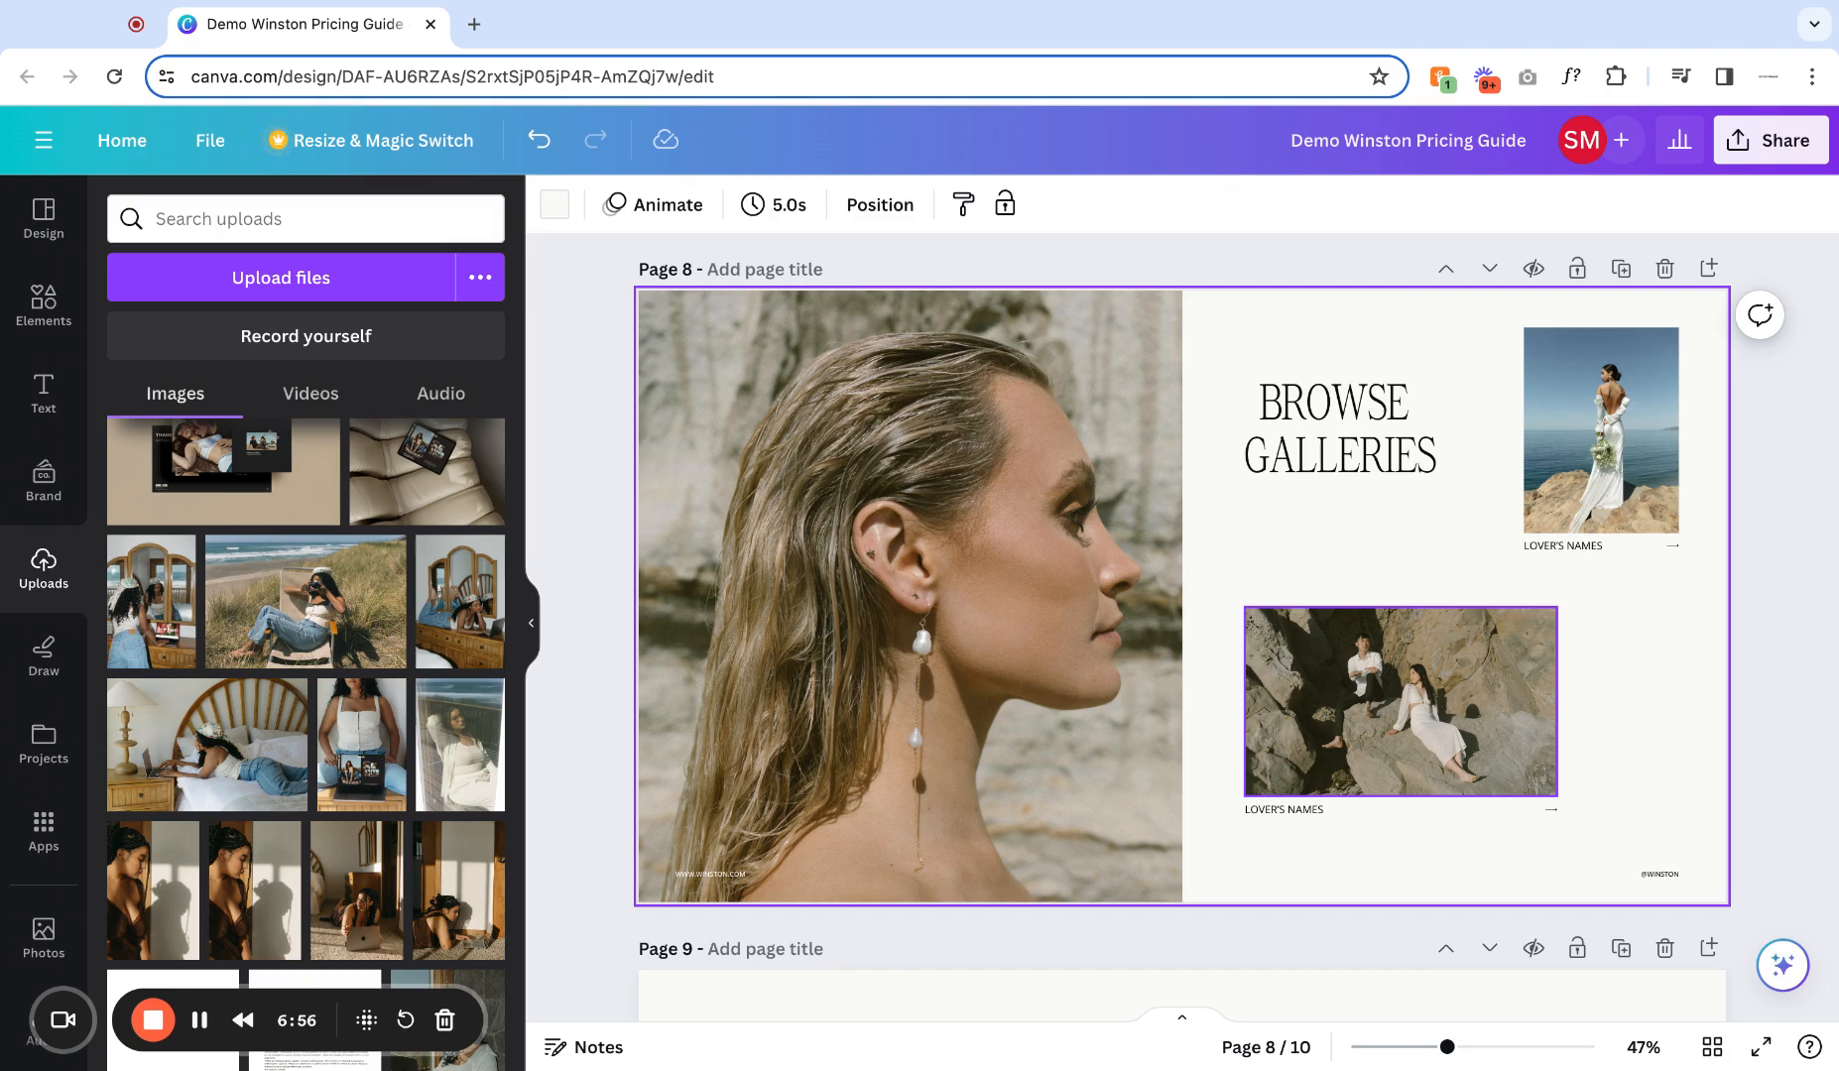
Replace the "LOVER'S NAMES" caption under the bride photo on page 8 with the couple's first names.
click(1553, 552)
click(1565, 551)
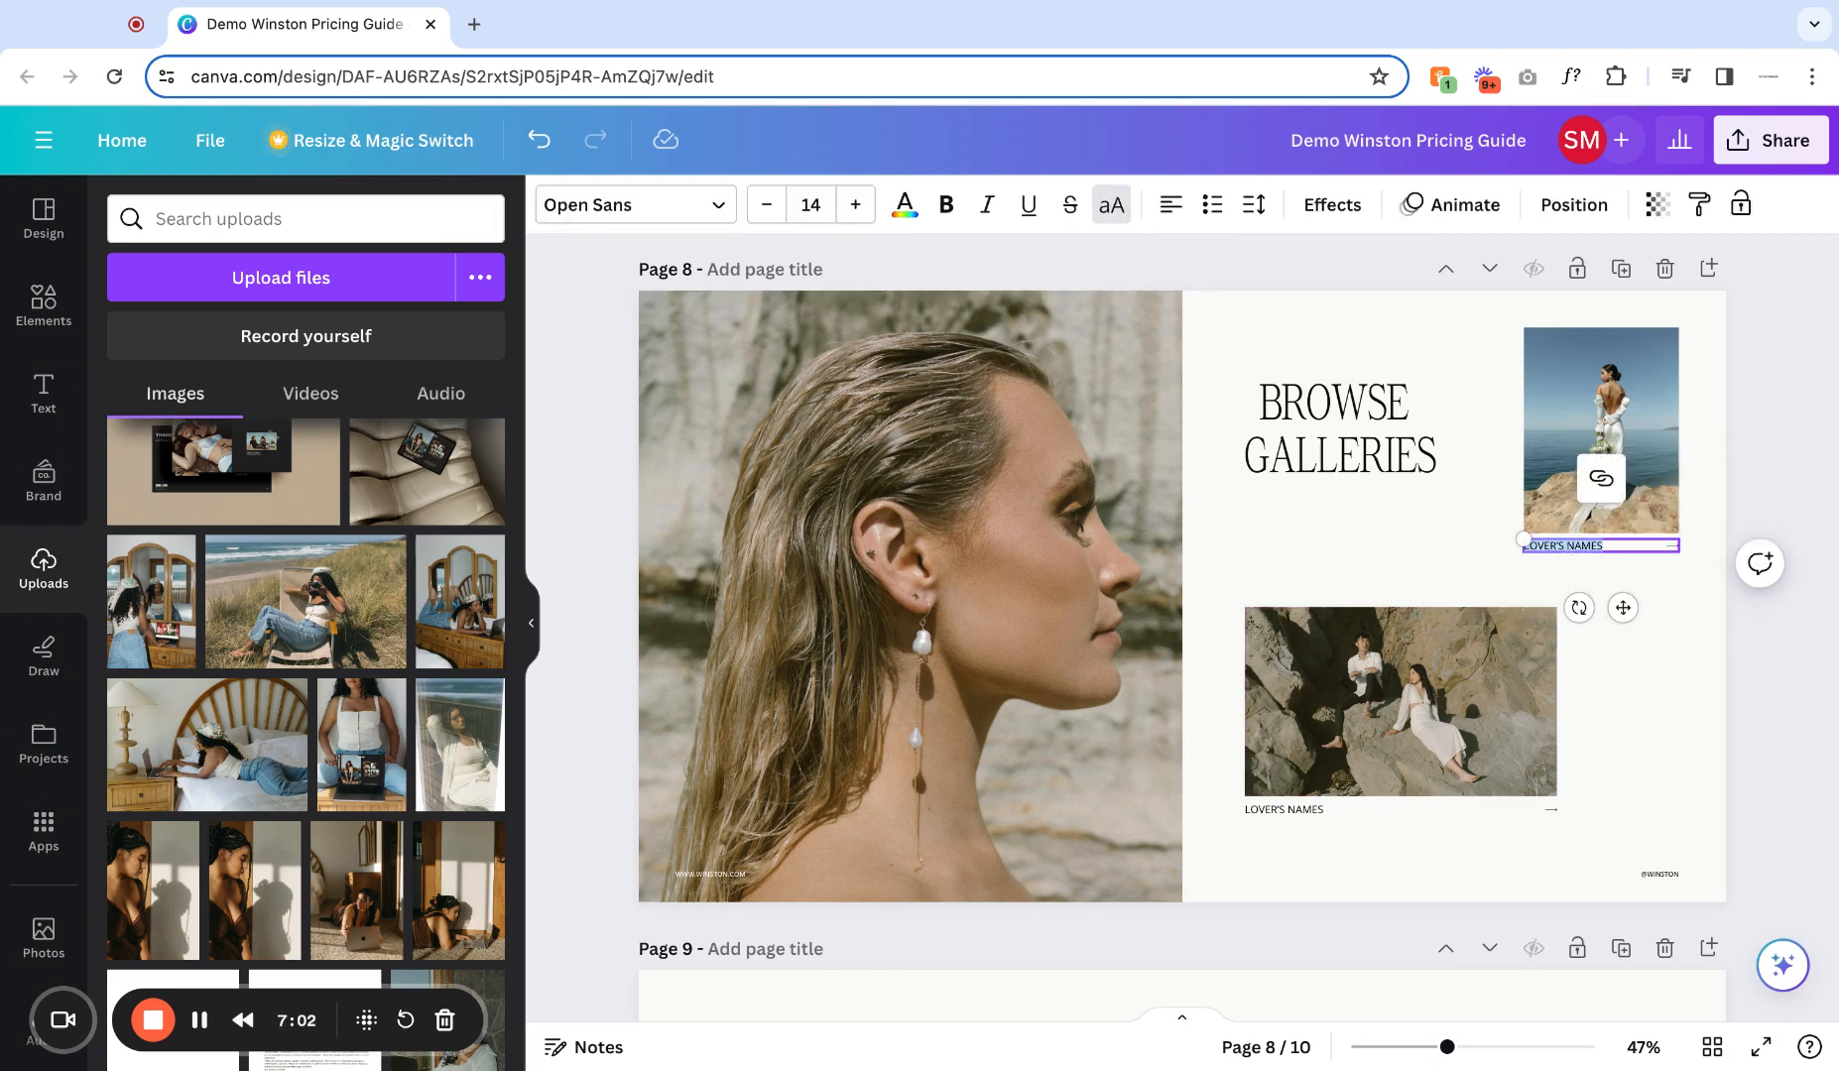
text(ALE)
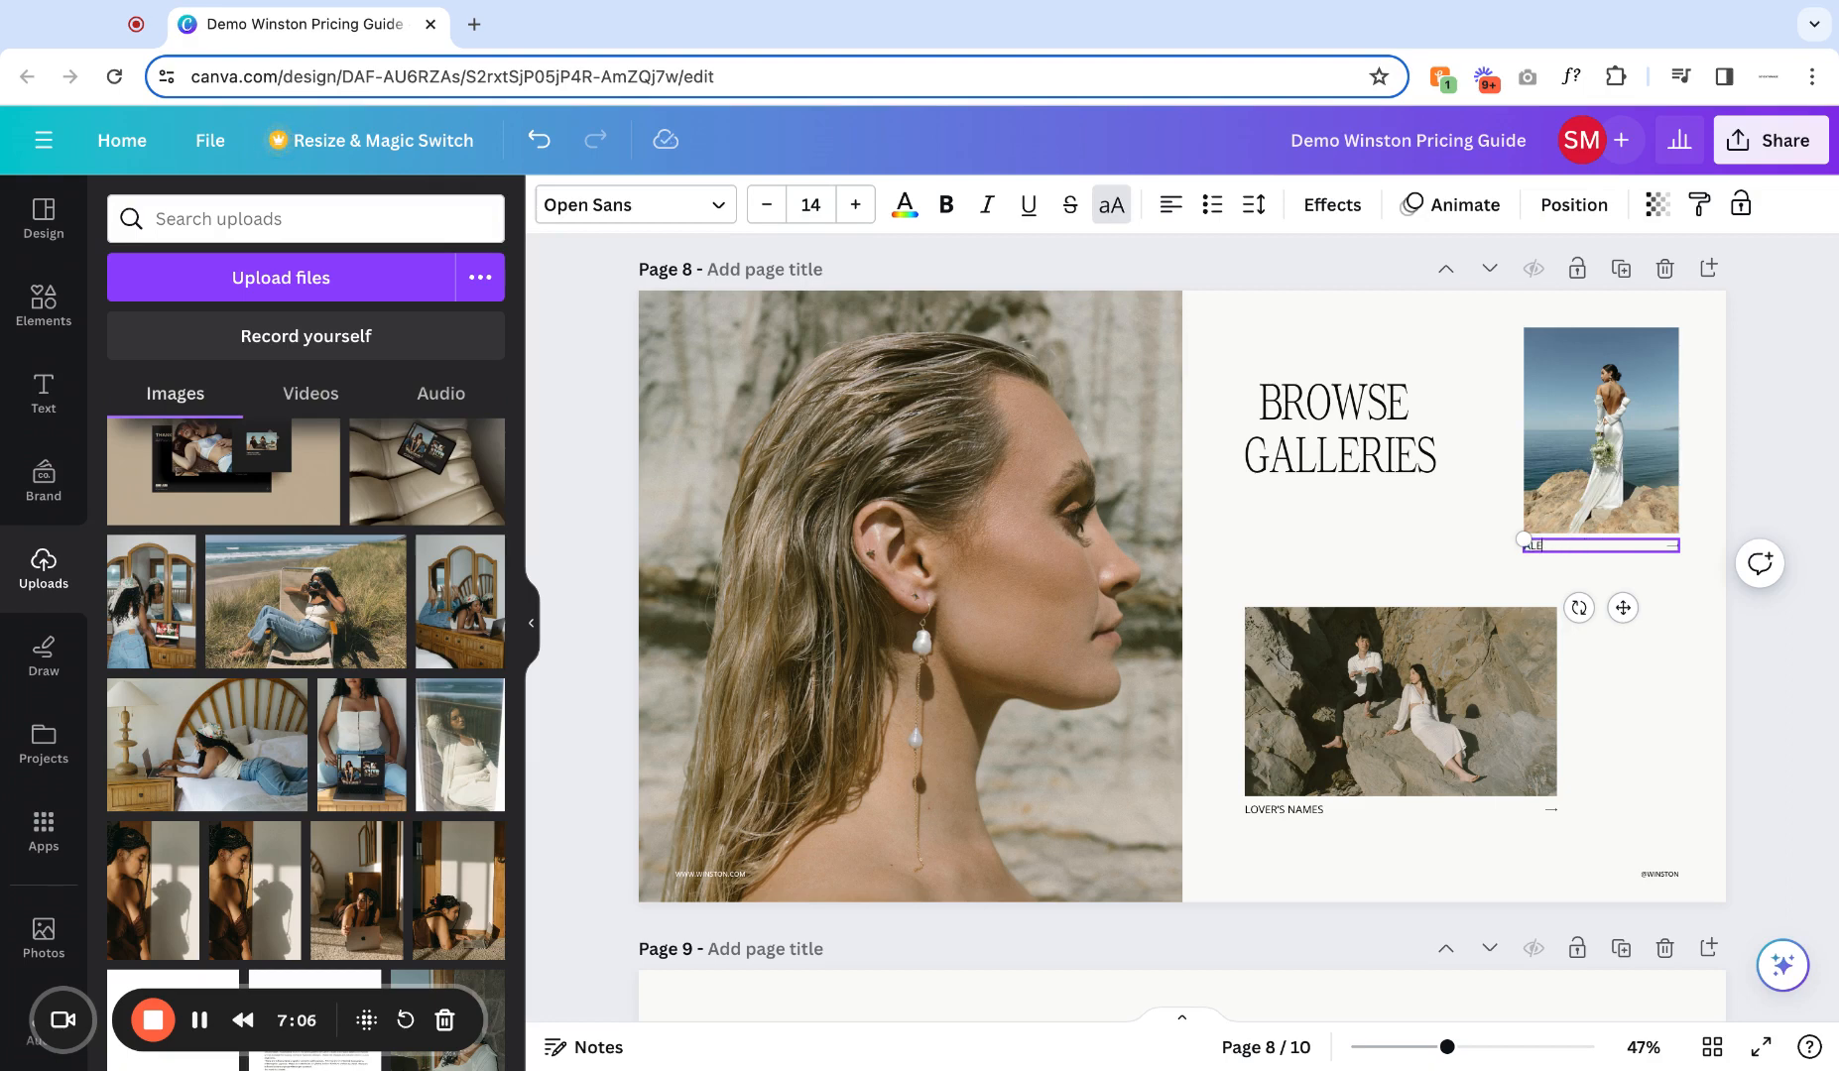
text(X AND JANE)
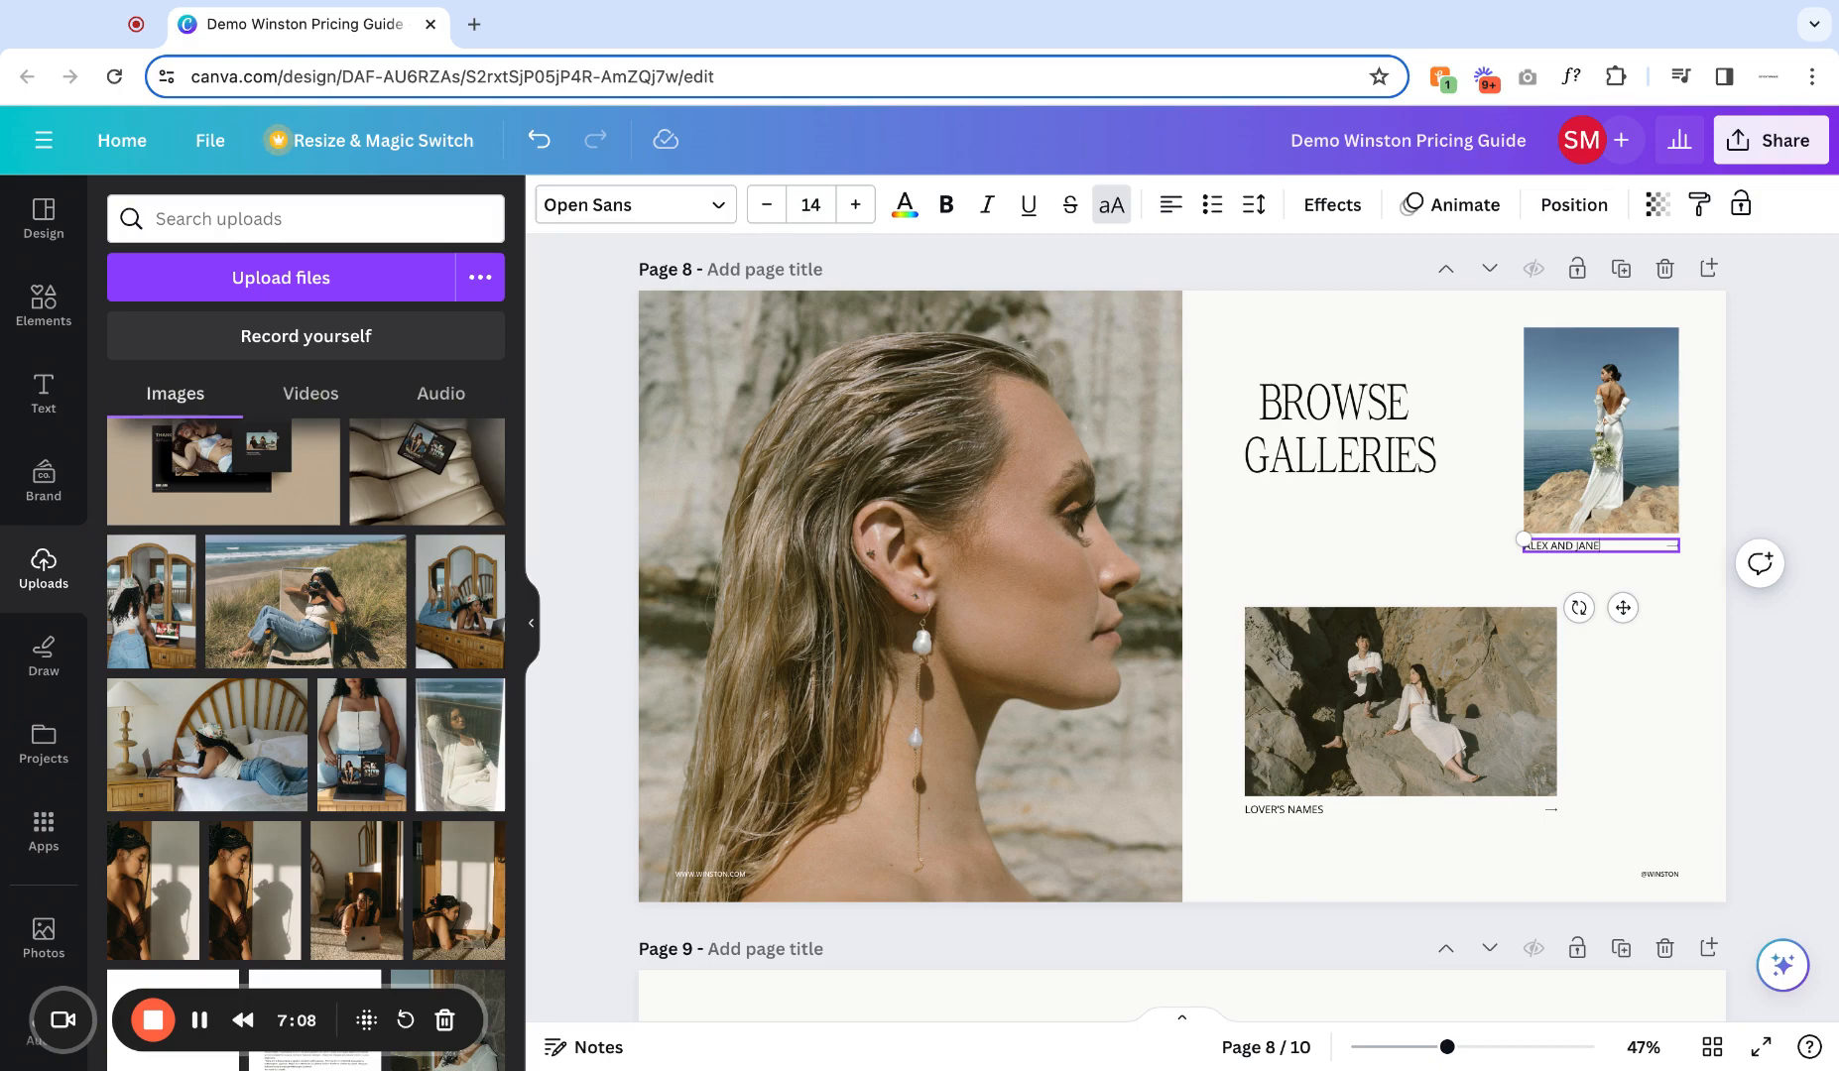
click(1641, 667)
Open the link entry for the caption under the bride photo, and dismiss it without adding a link.
click(1587, 544)
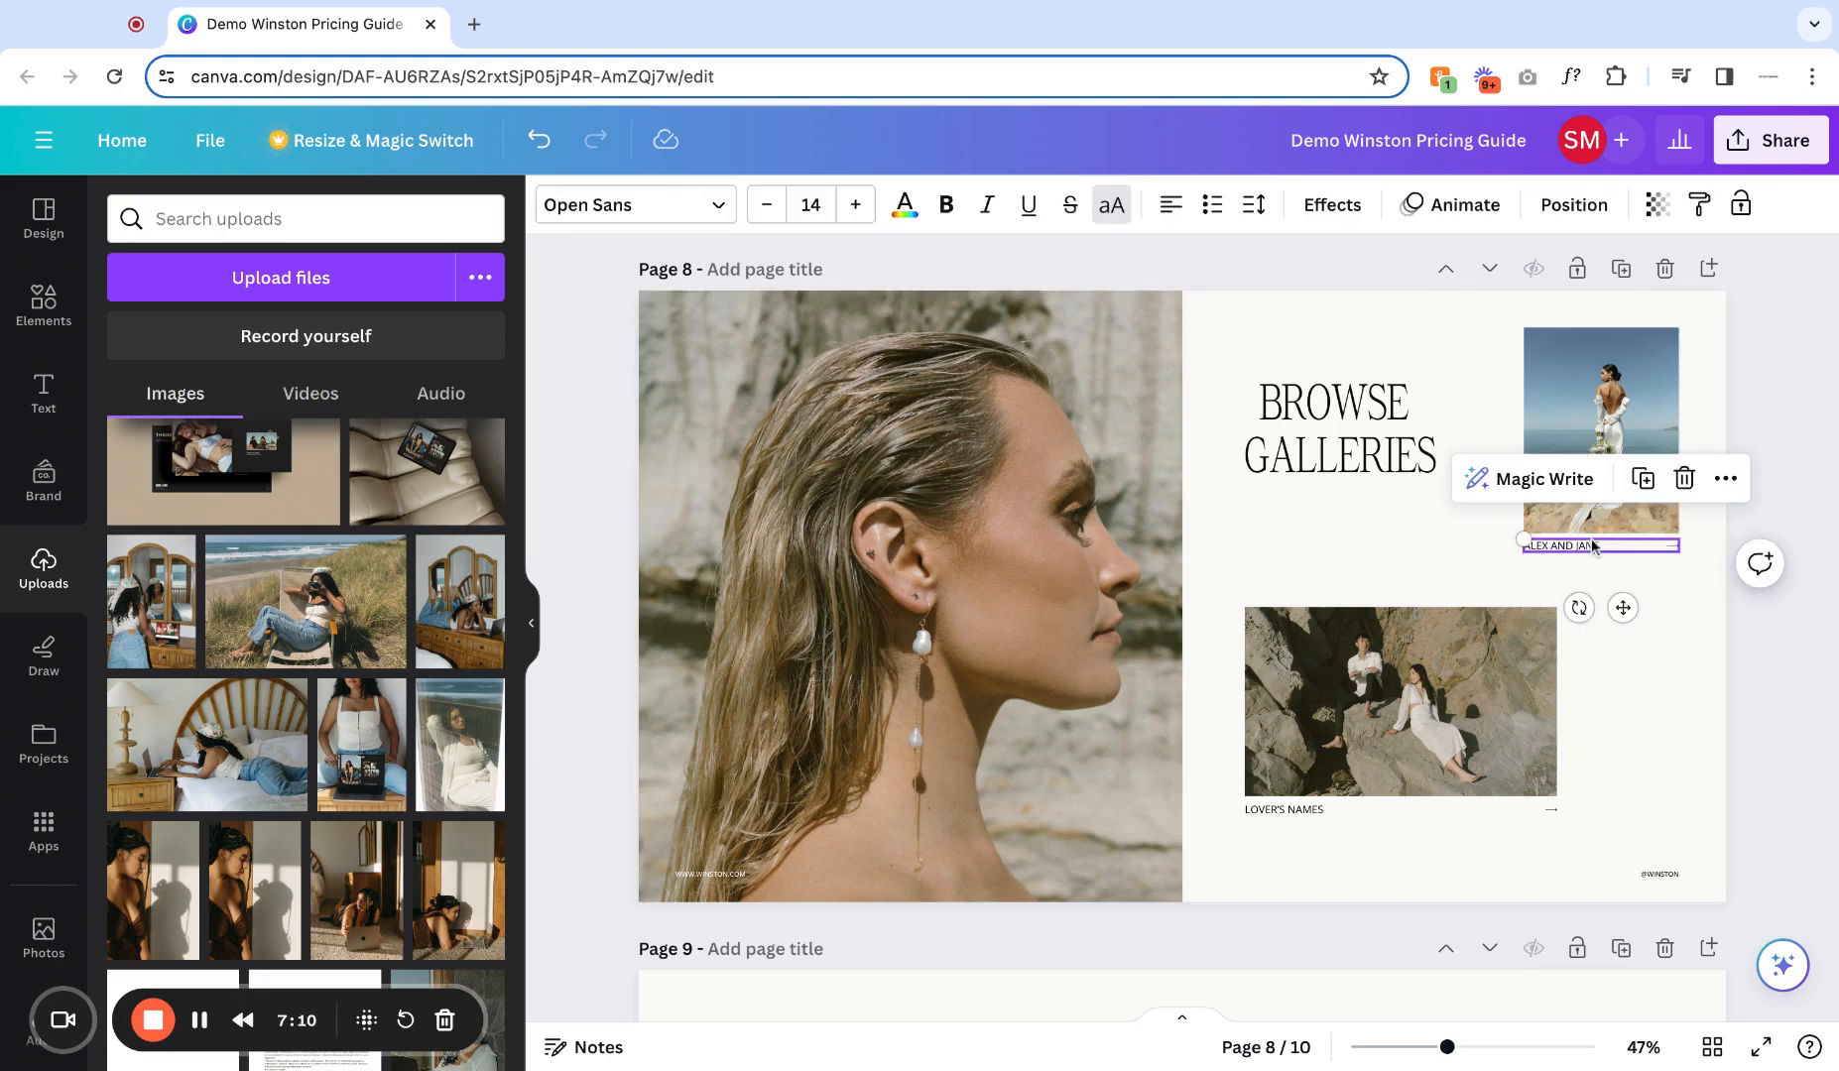
click(1727, 480)
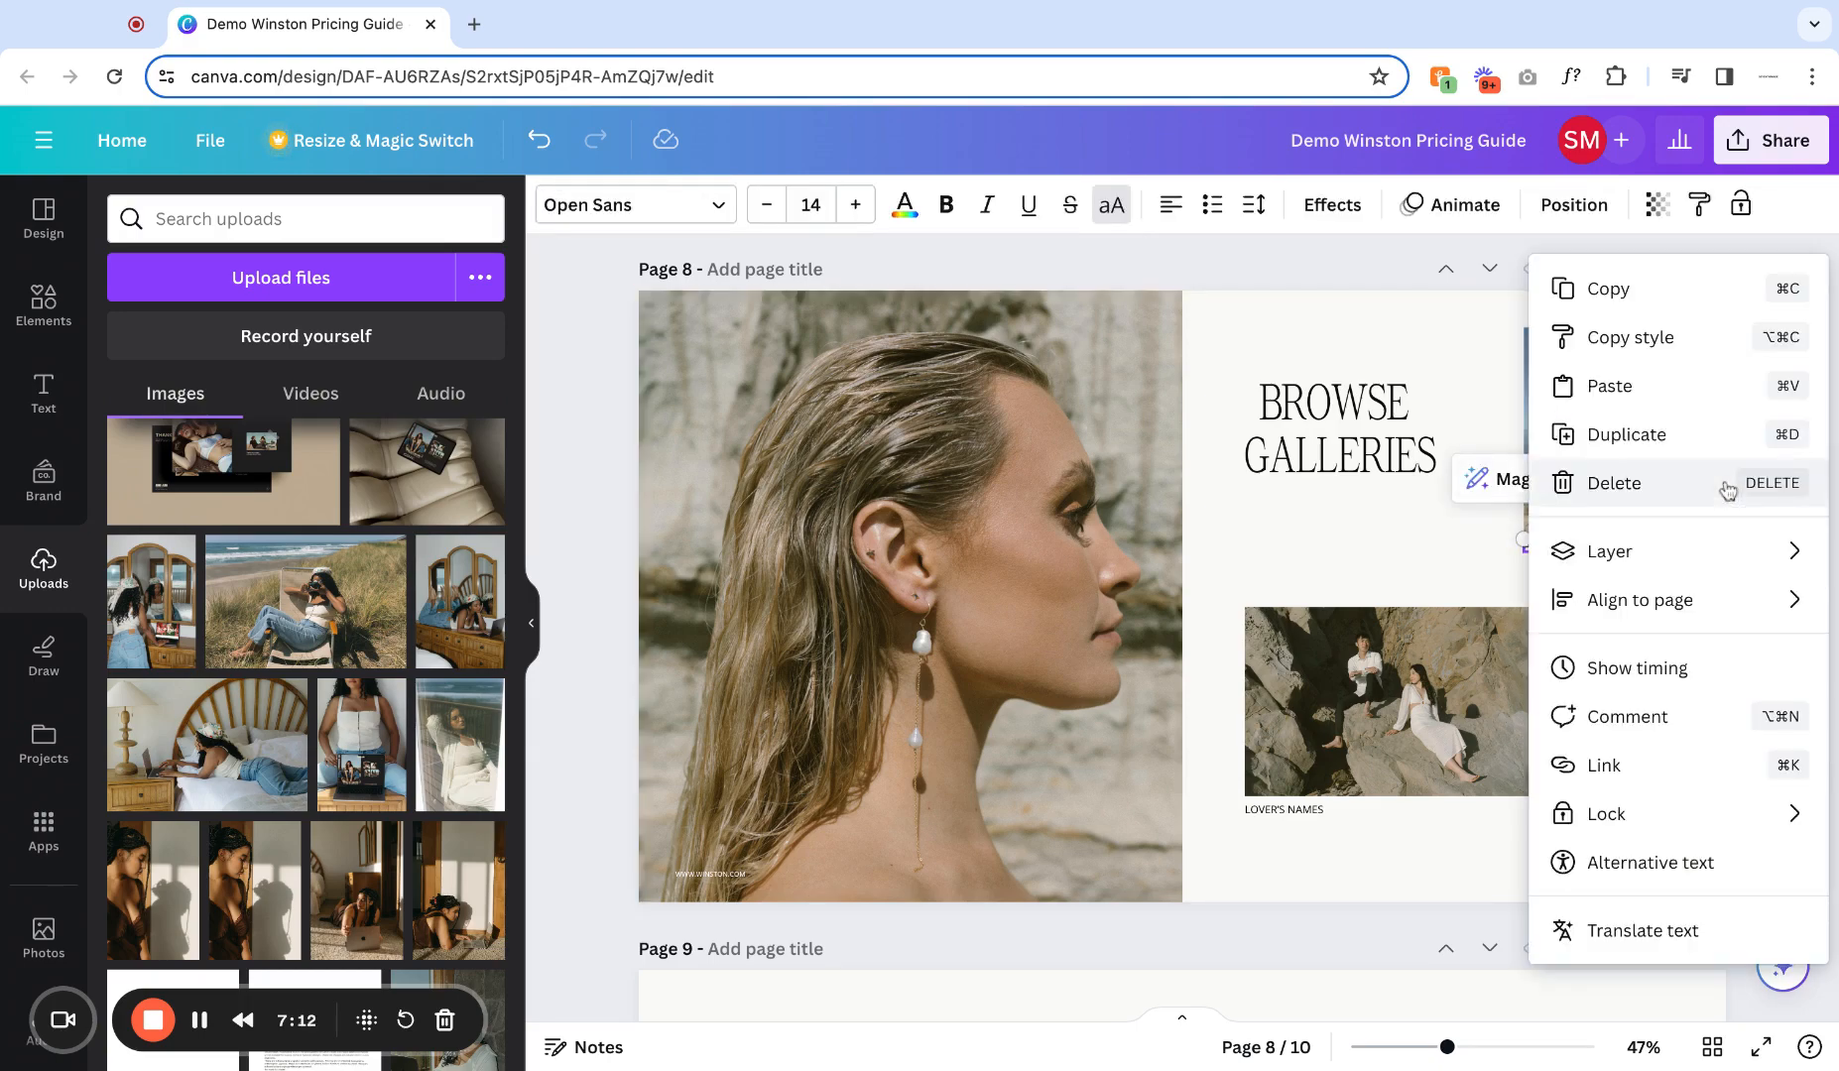
click(1634, 764)
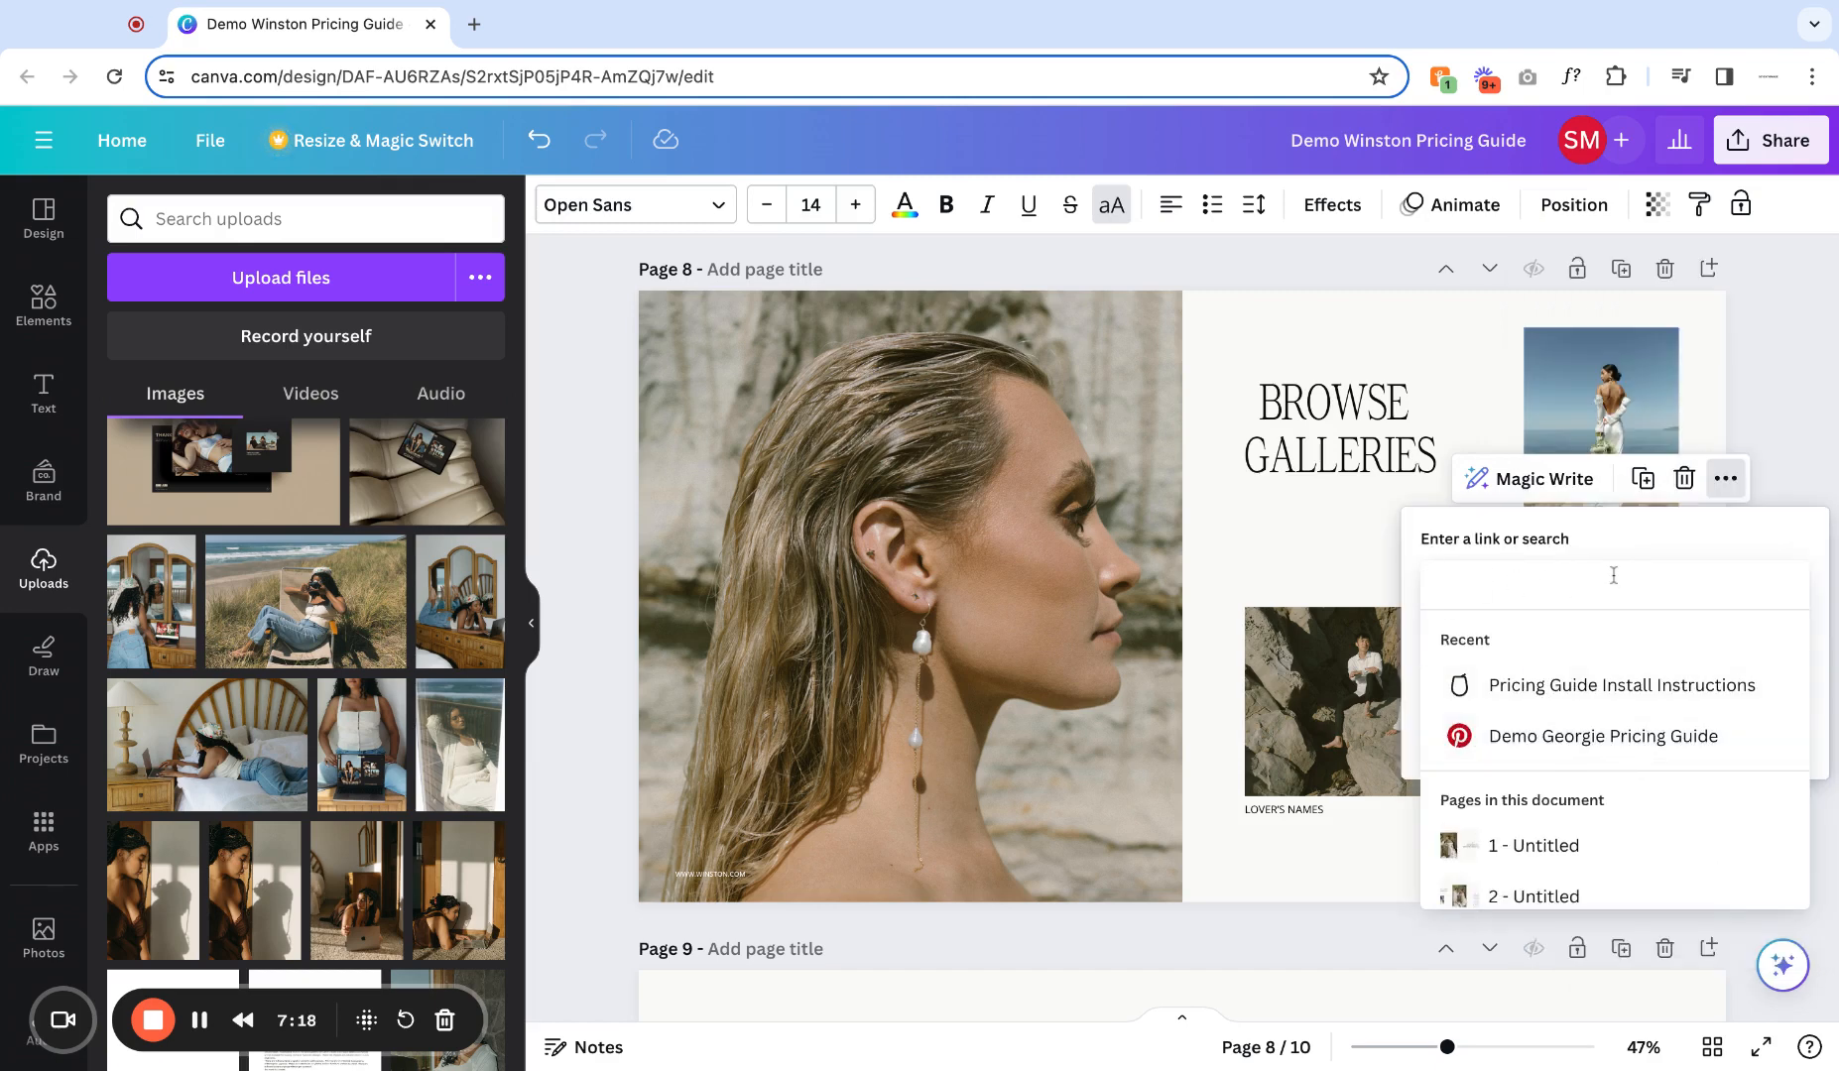
click(1354, 540)
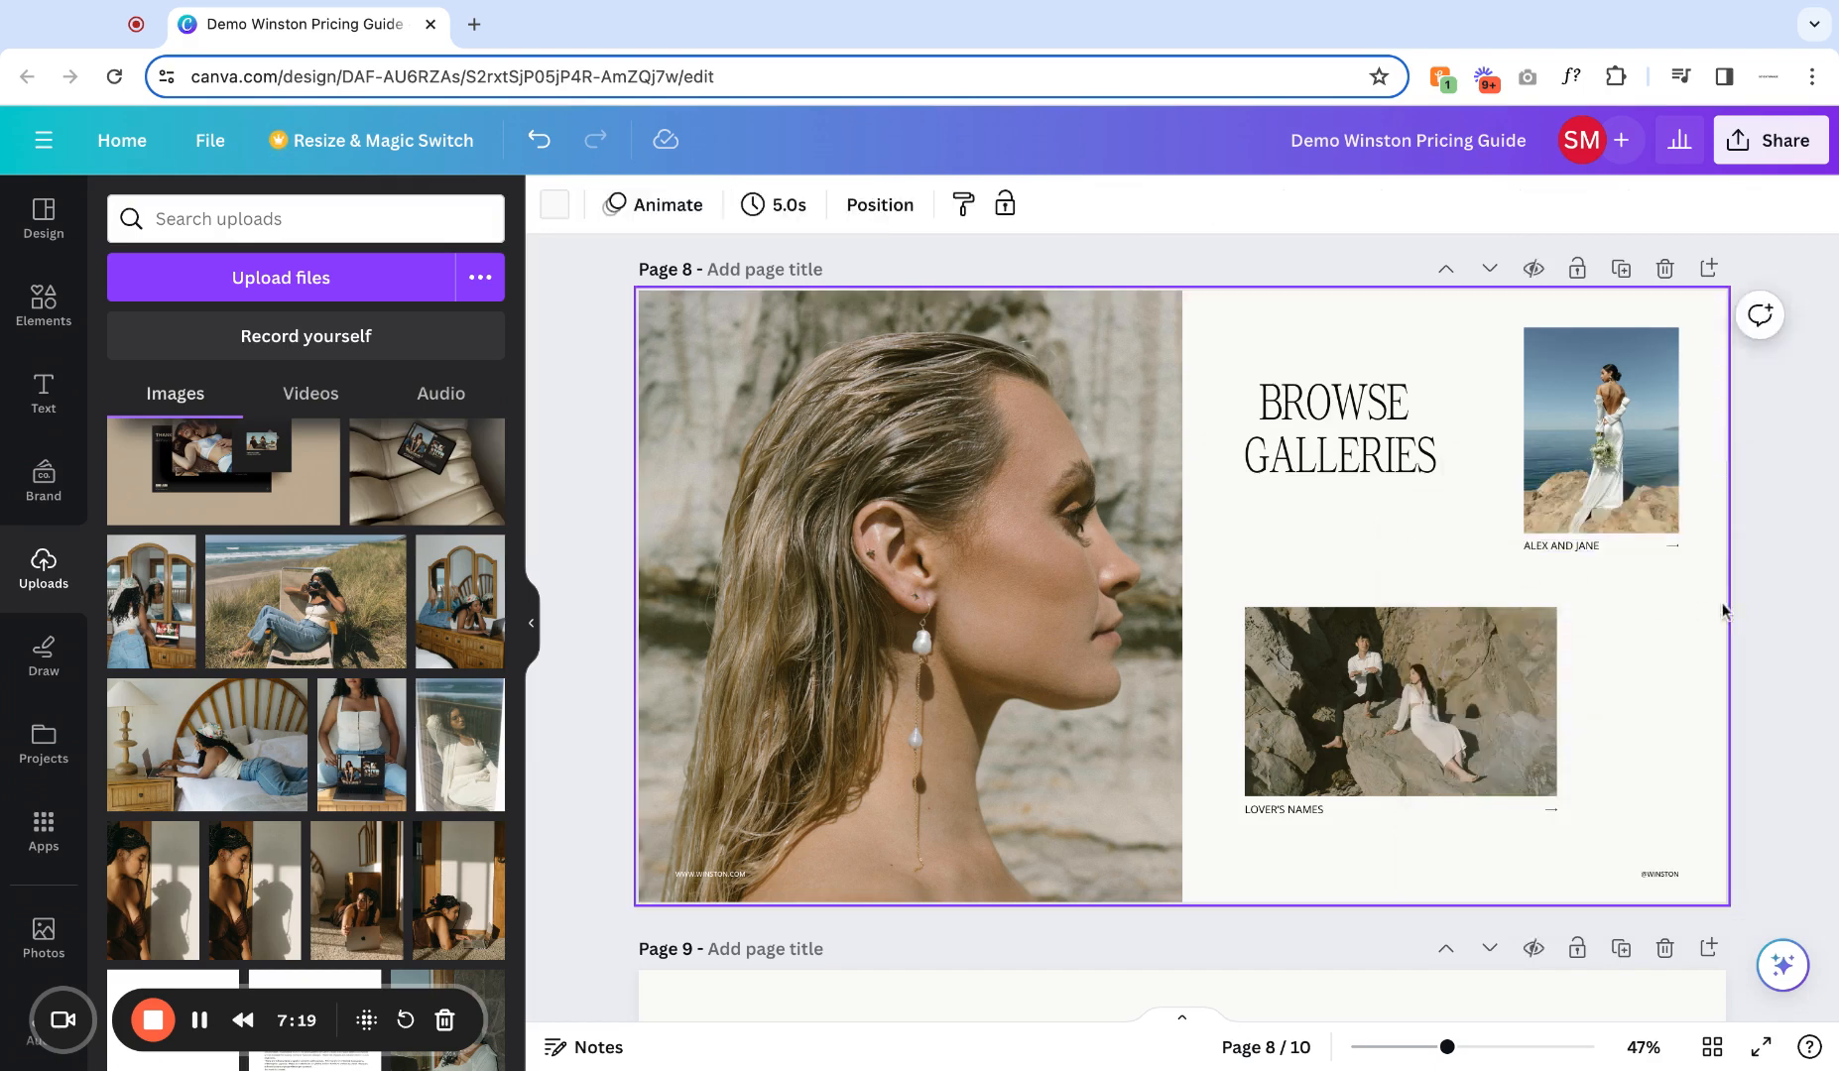
Open the link entry for the small arrow beside the bride photo's caption, and dismiss it without adding a link.
click(1673, 546)
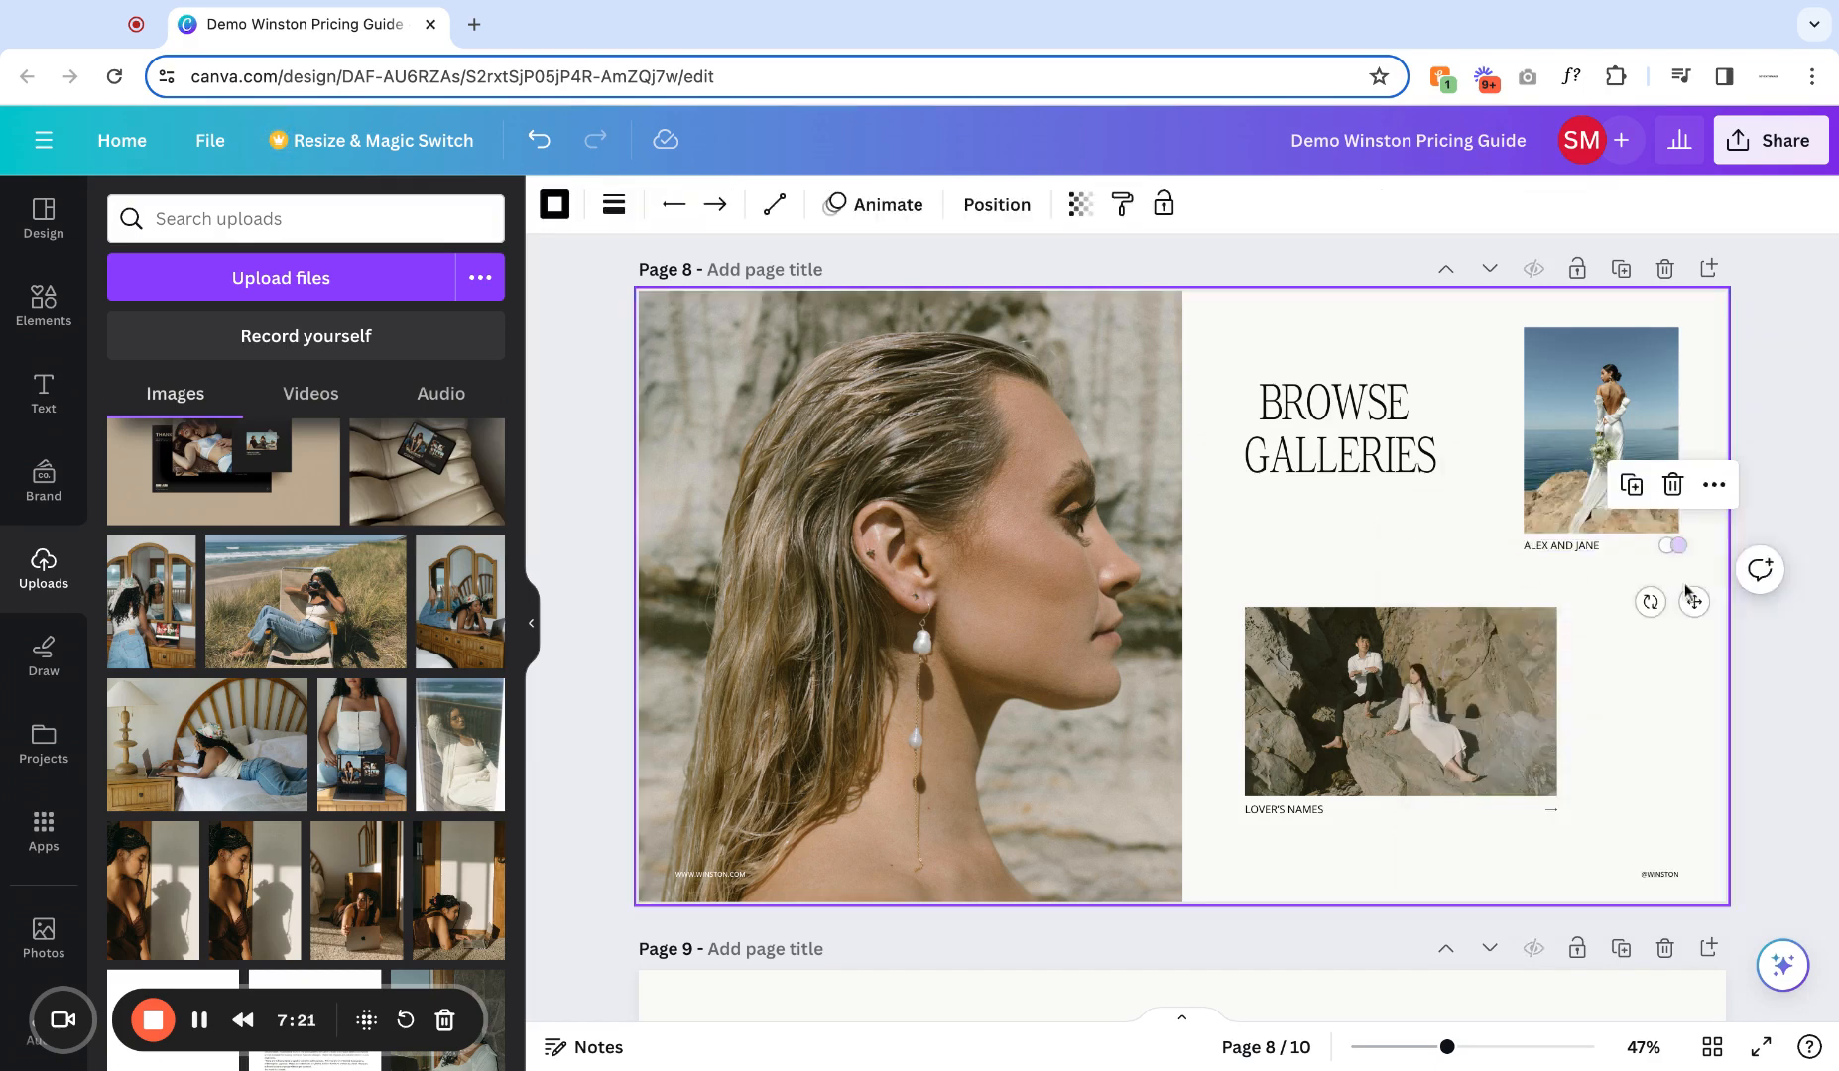
click(1713, 486)
click(1577, 764)
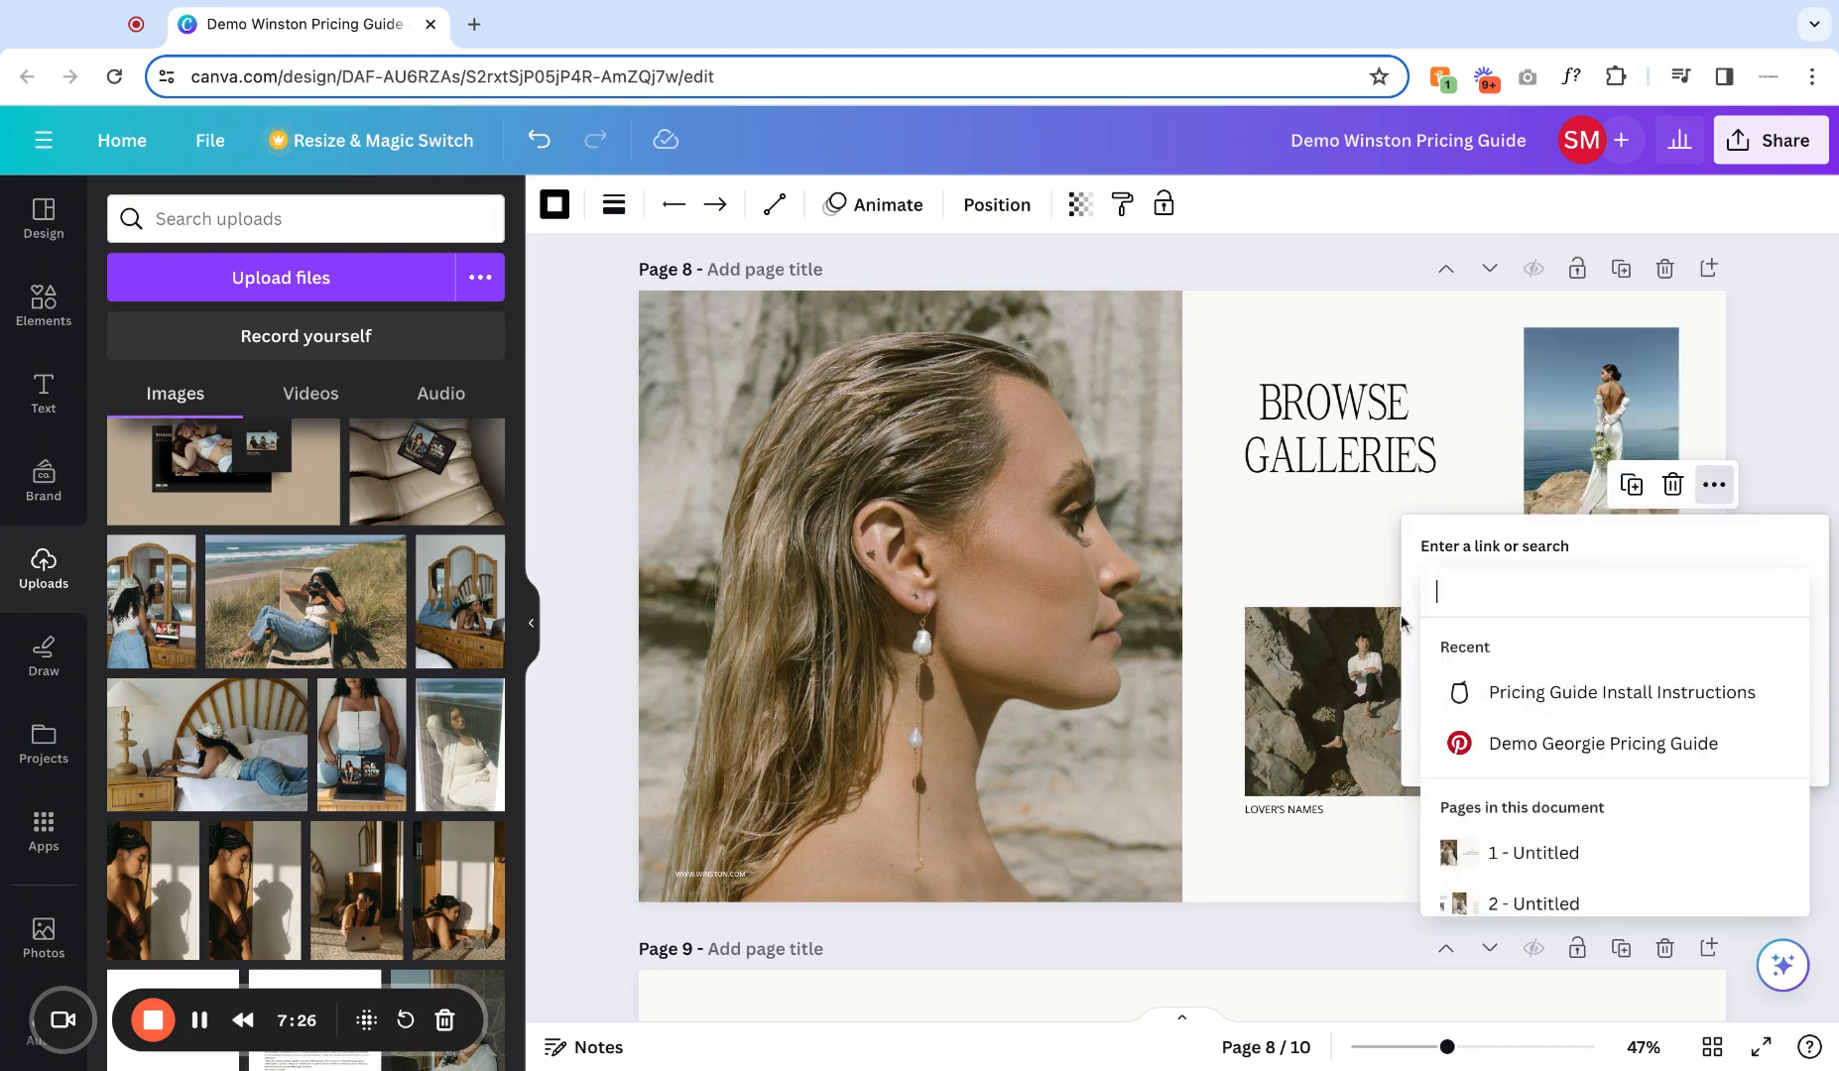
click(1299, 566)
Open the link entry for the bride photo on page 8, and dismiss it without adding a link.
click(1569, 465)
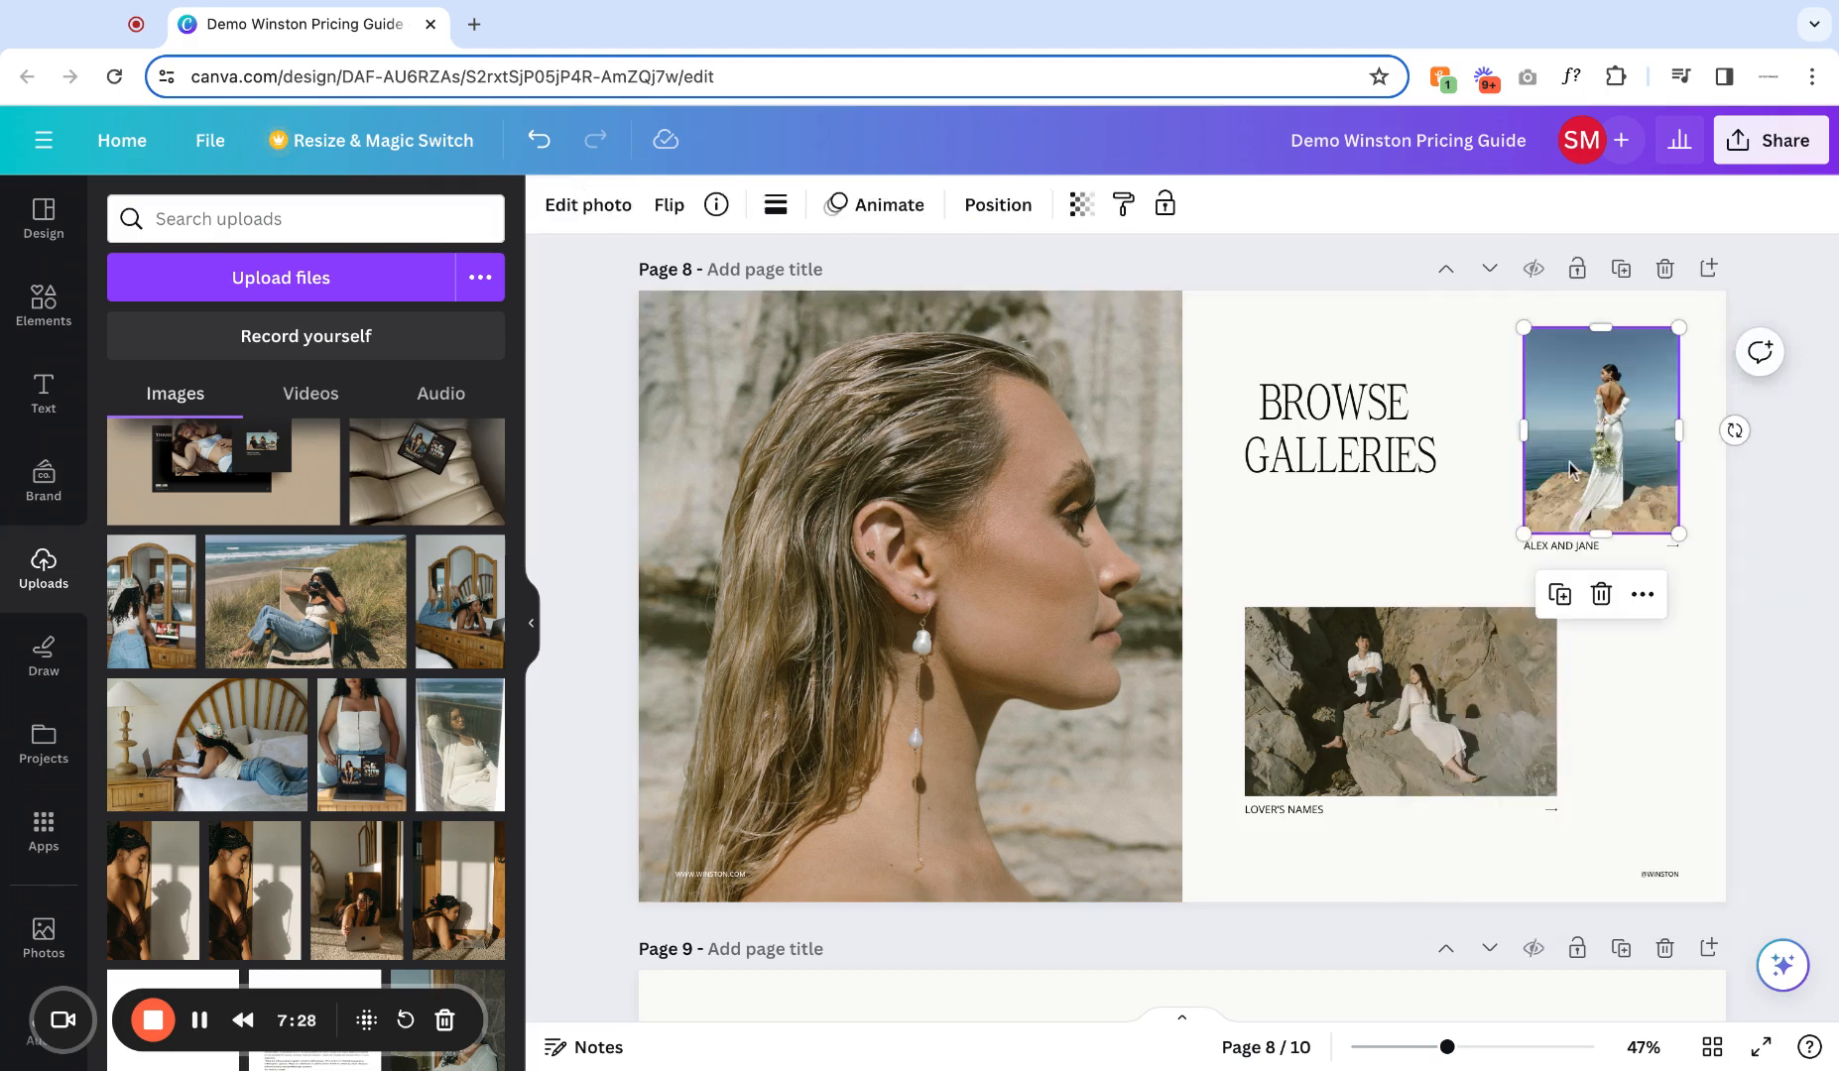
click(1642, 595)
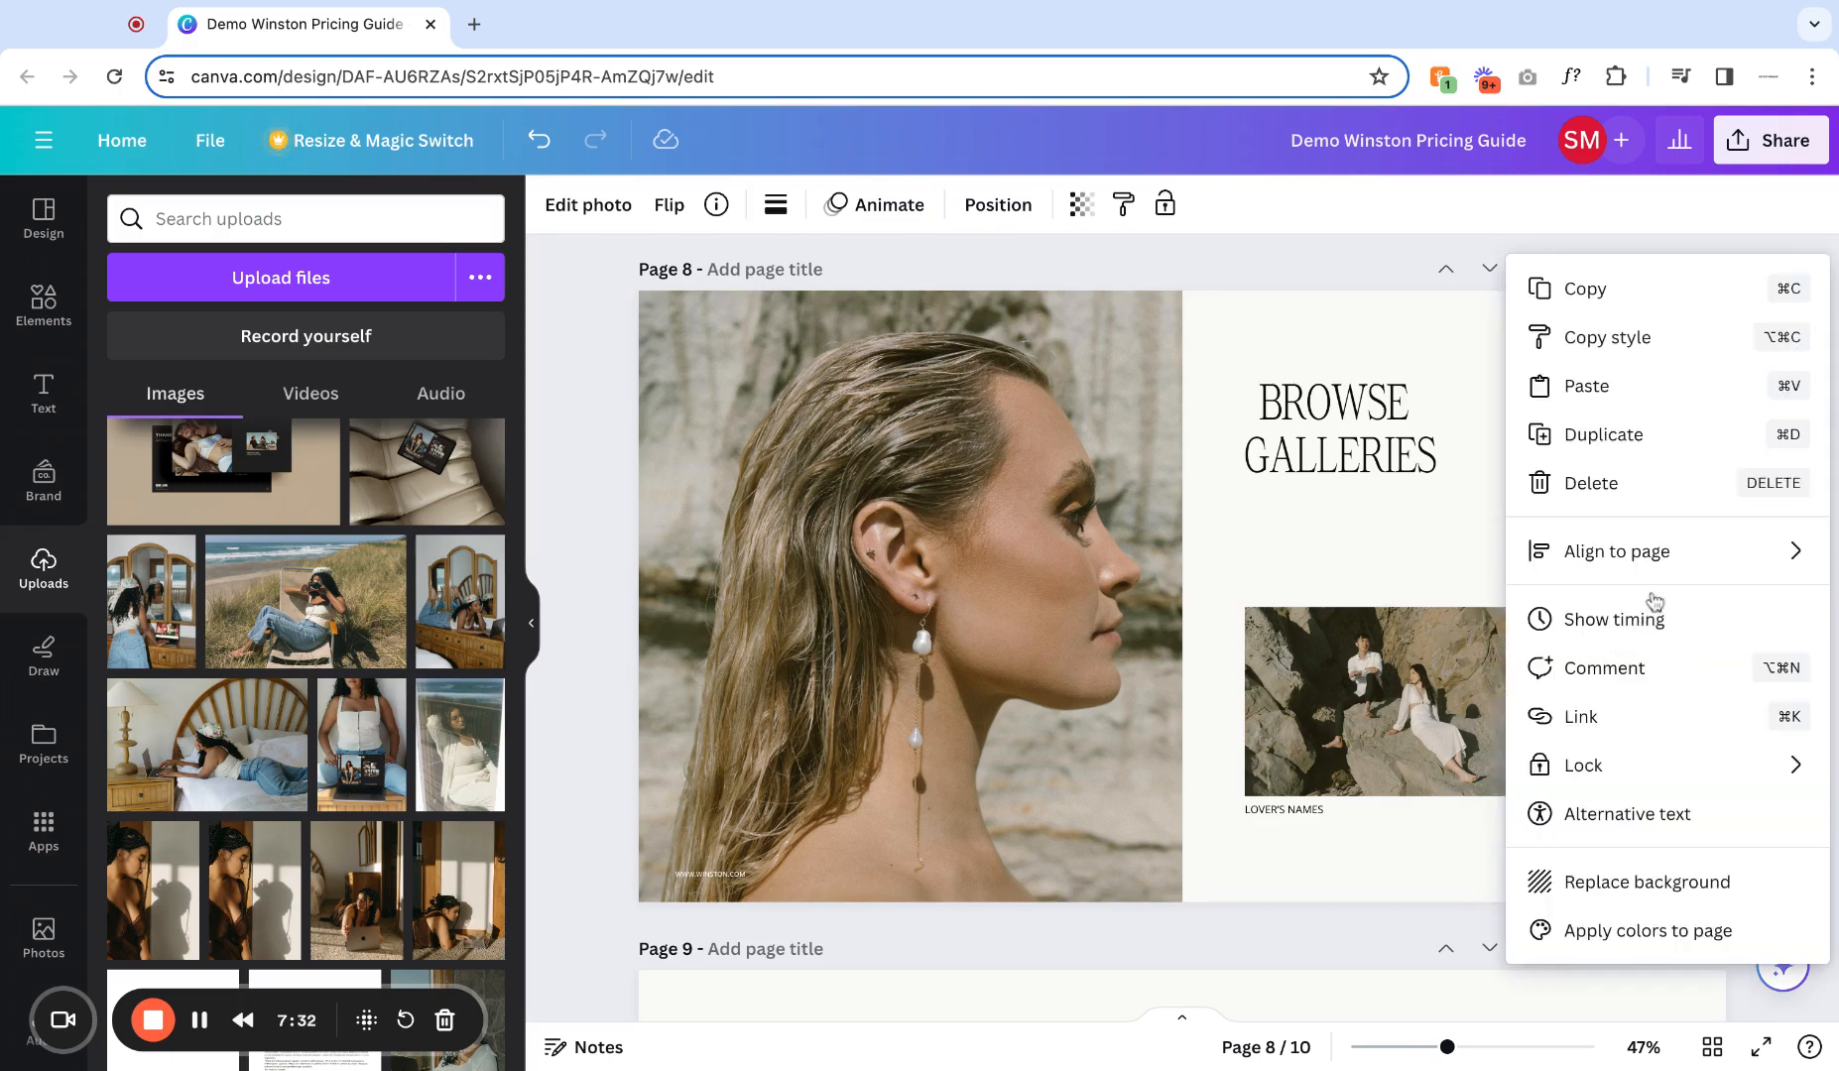
click(1586, 714)
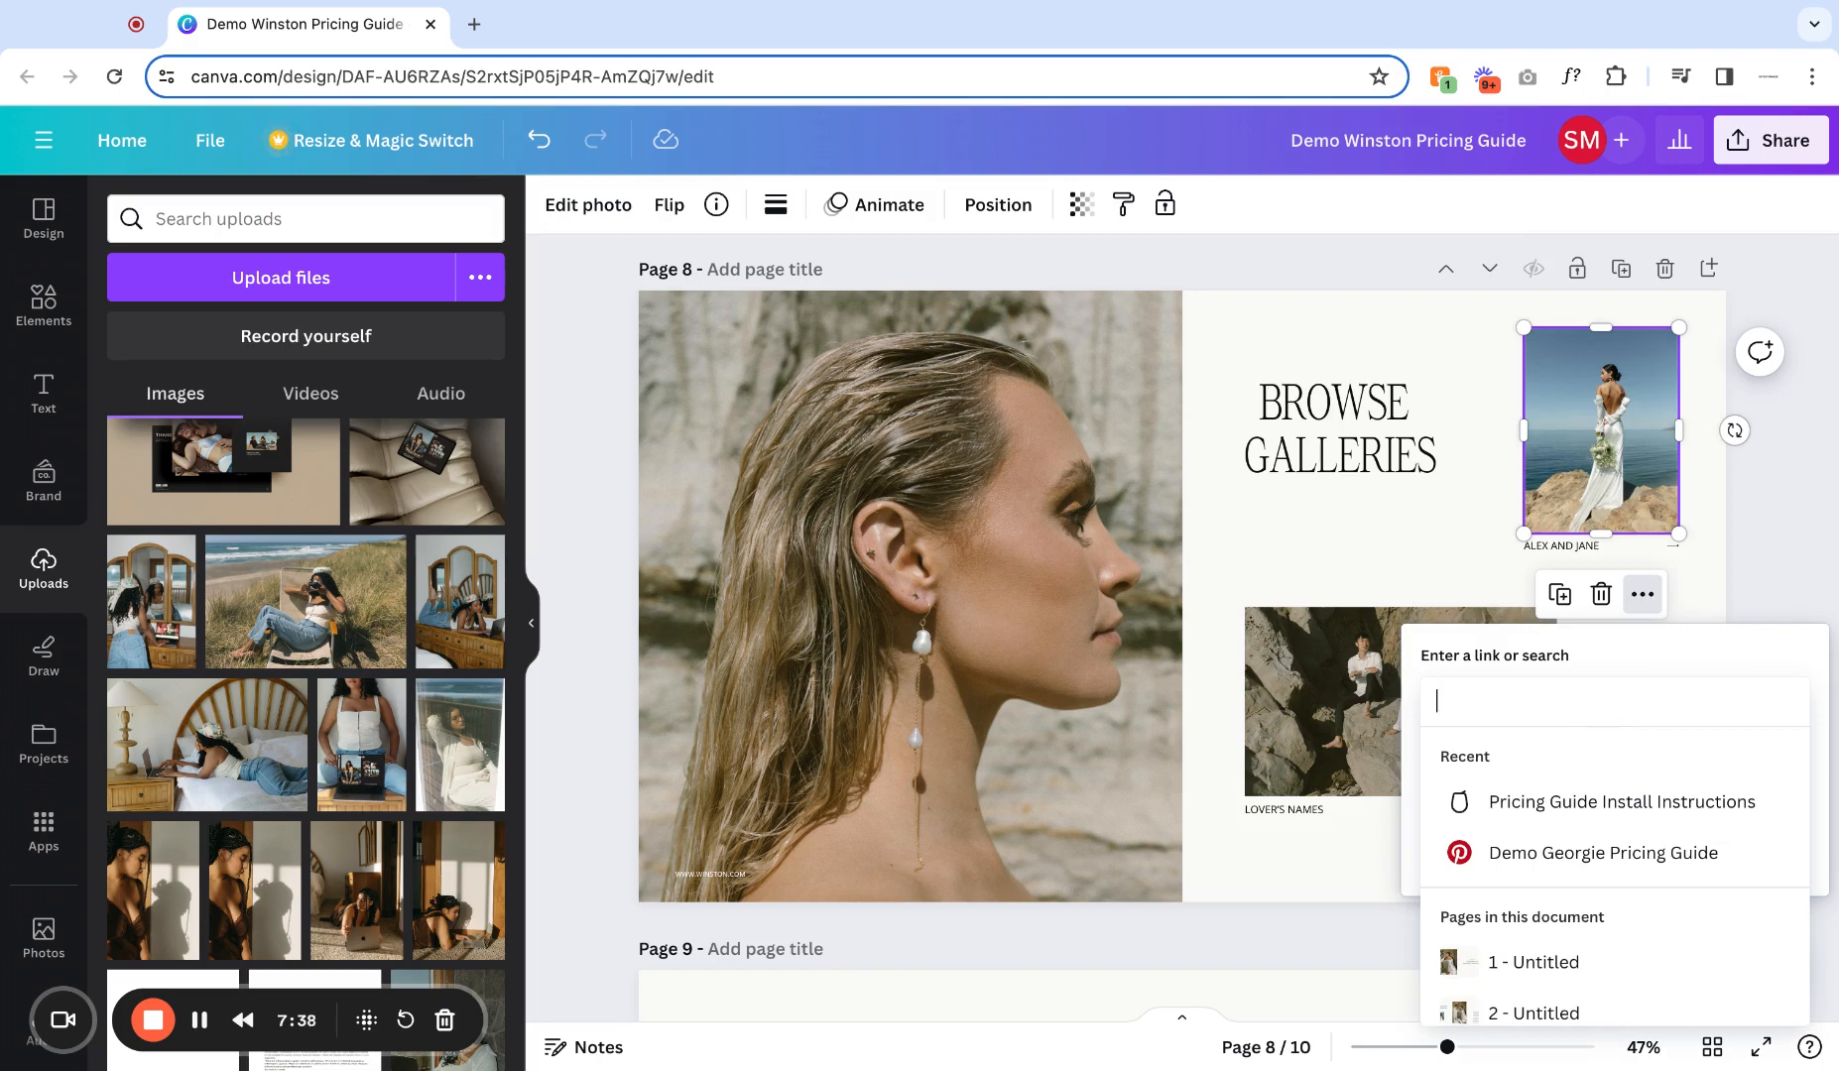
click(1339, 557)
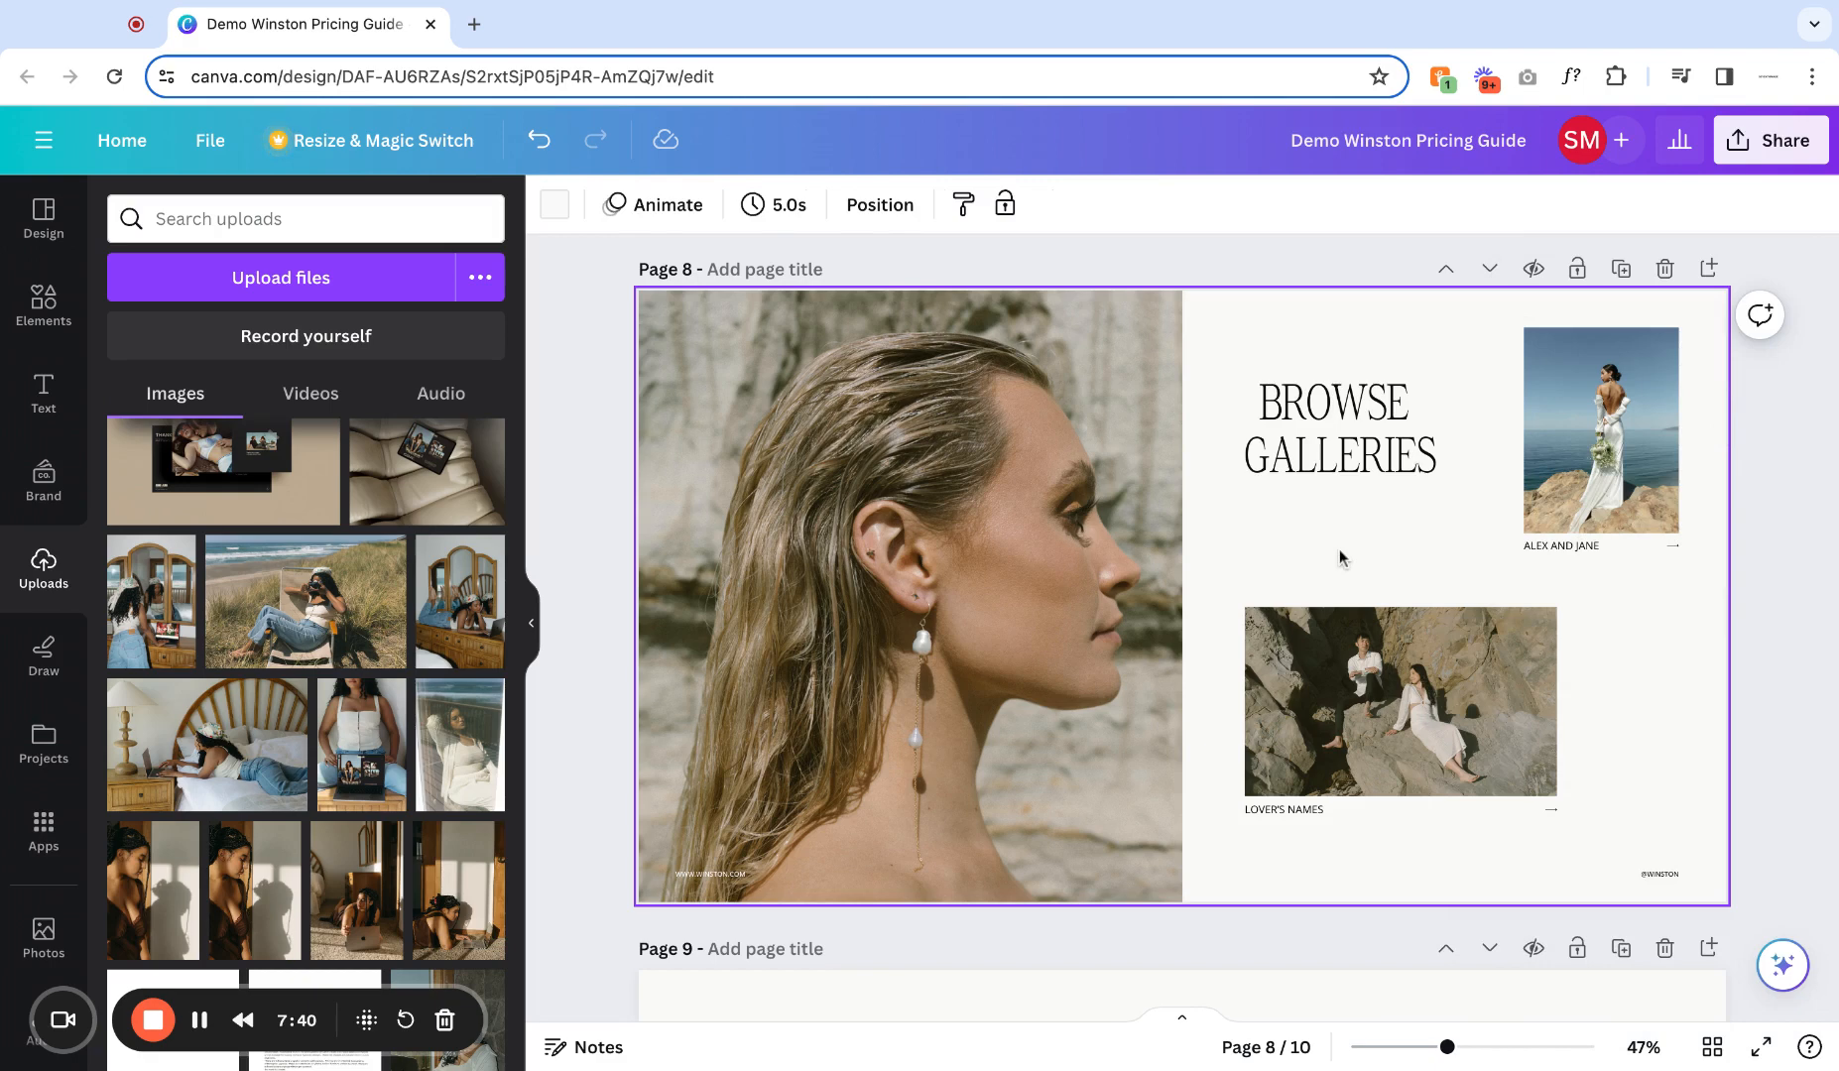
Open the link entry for the photo of the couple on the rocks, and dismiss it without adding a link.
click(1385, 695)
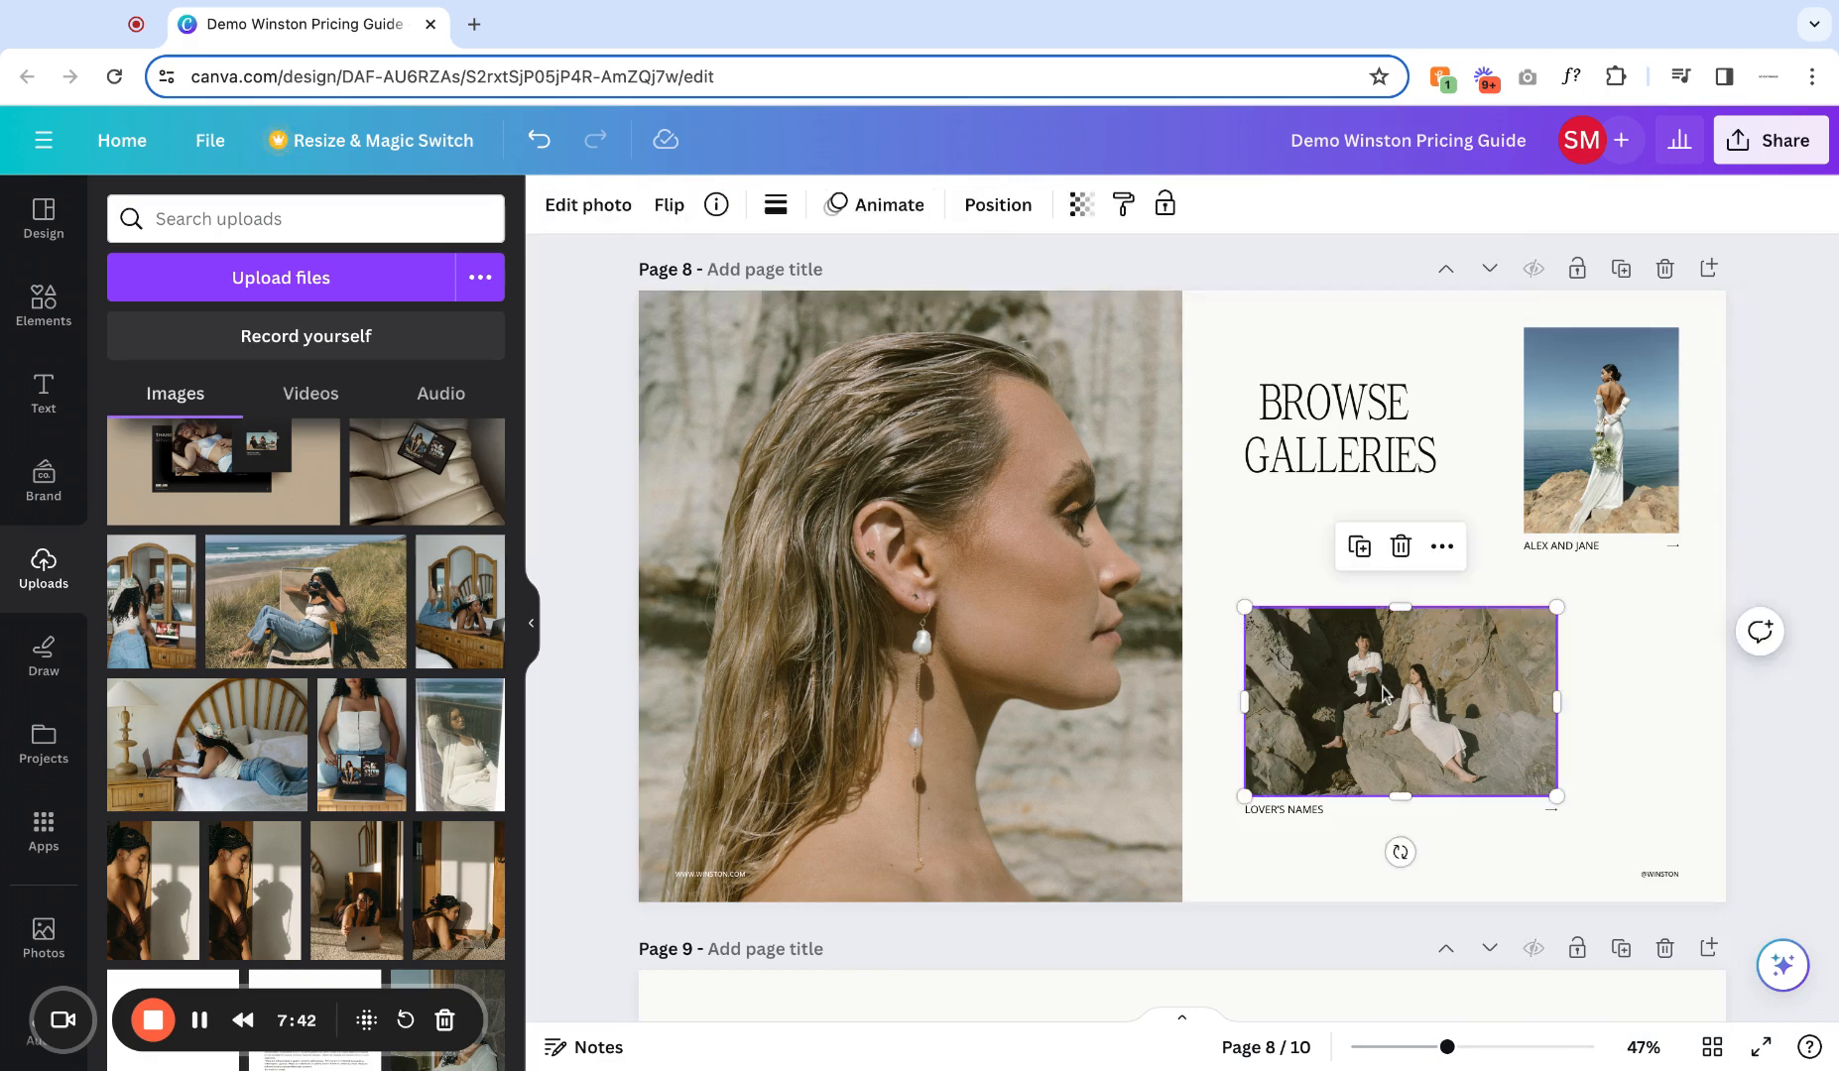
click(1293, 816)
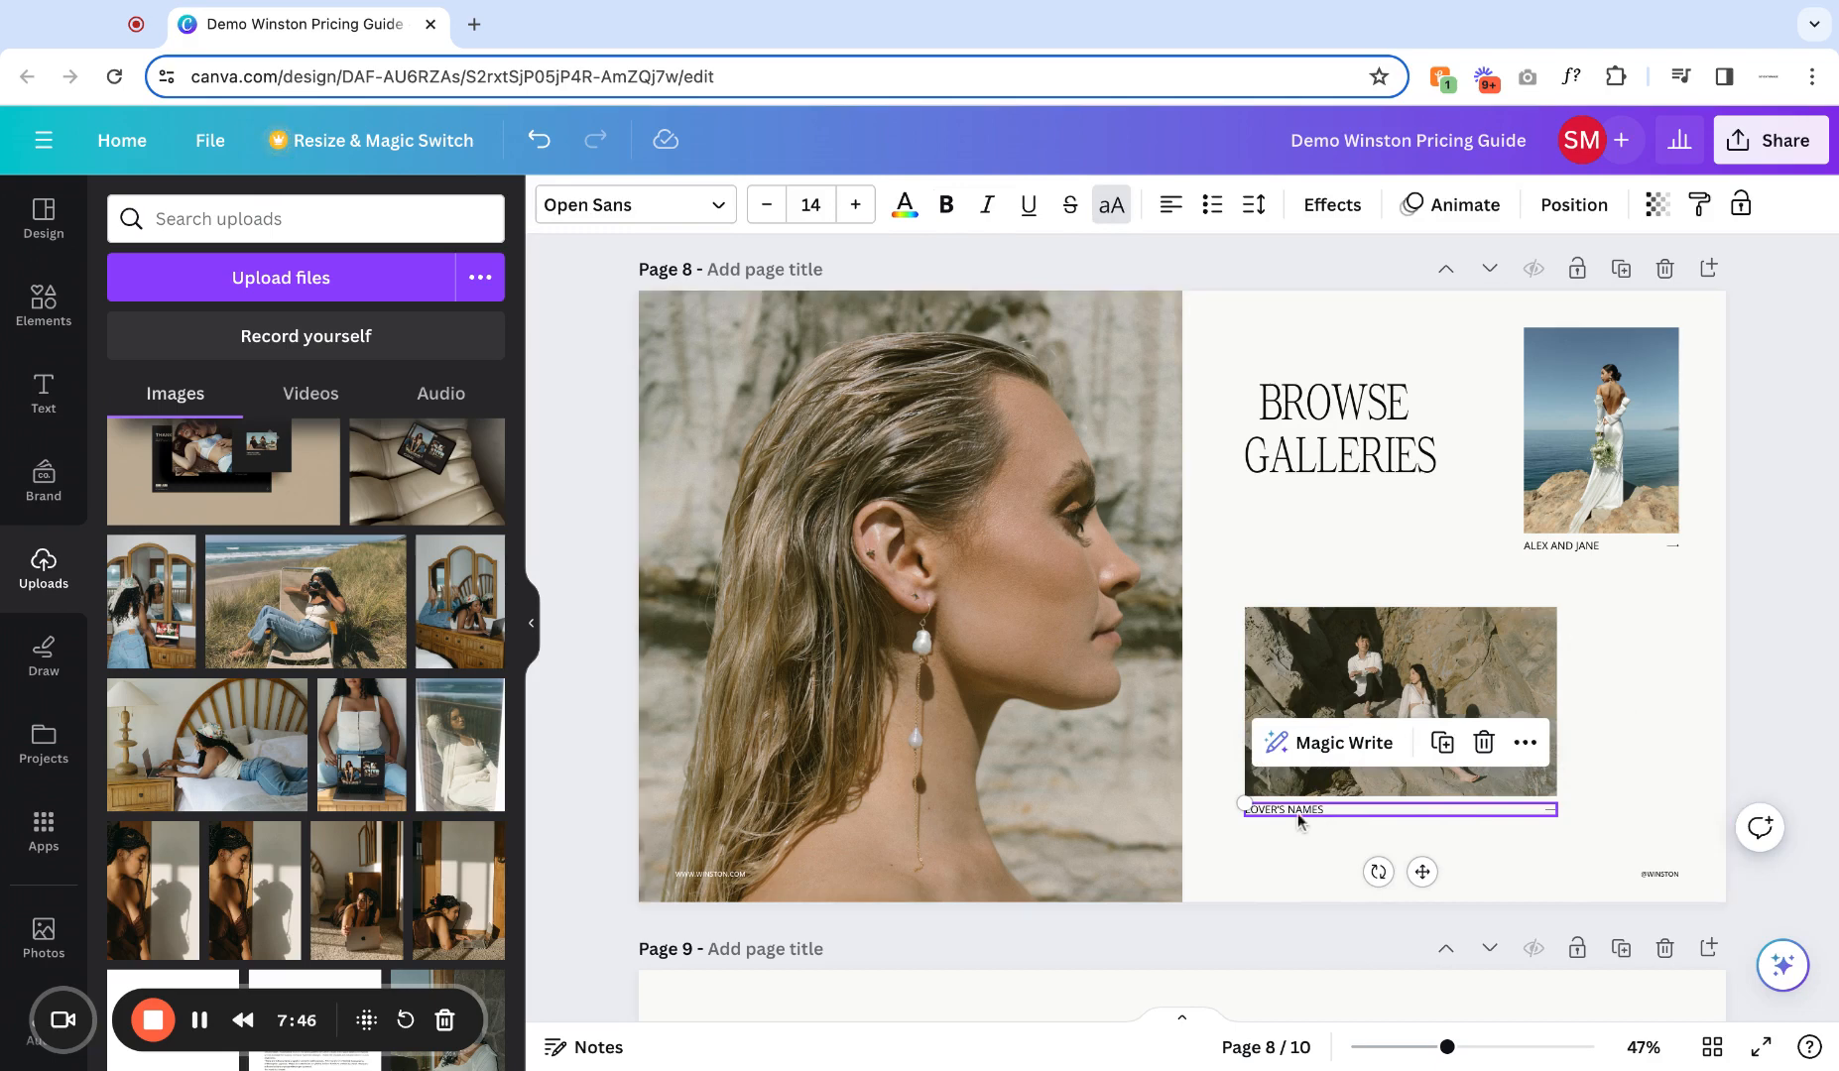
click(1436, 694)
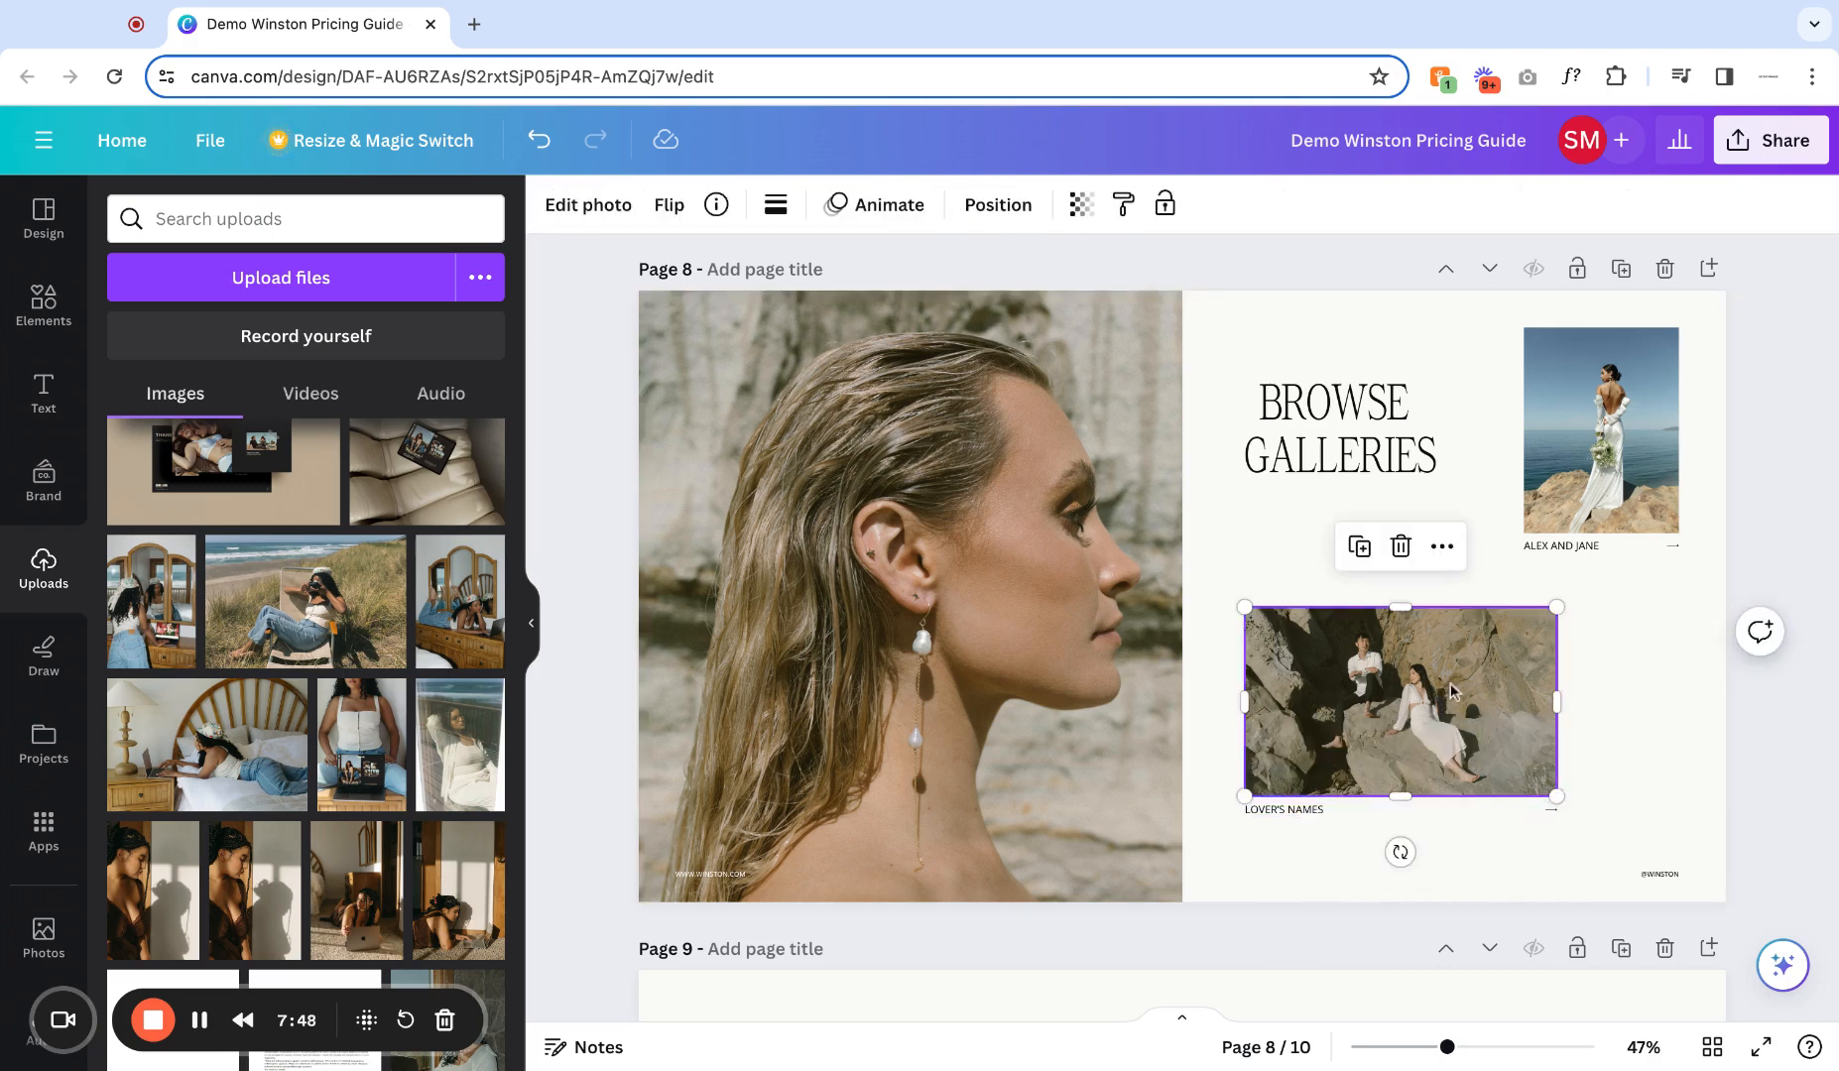
click(1441, 546)
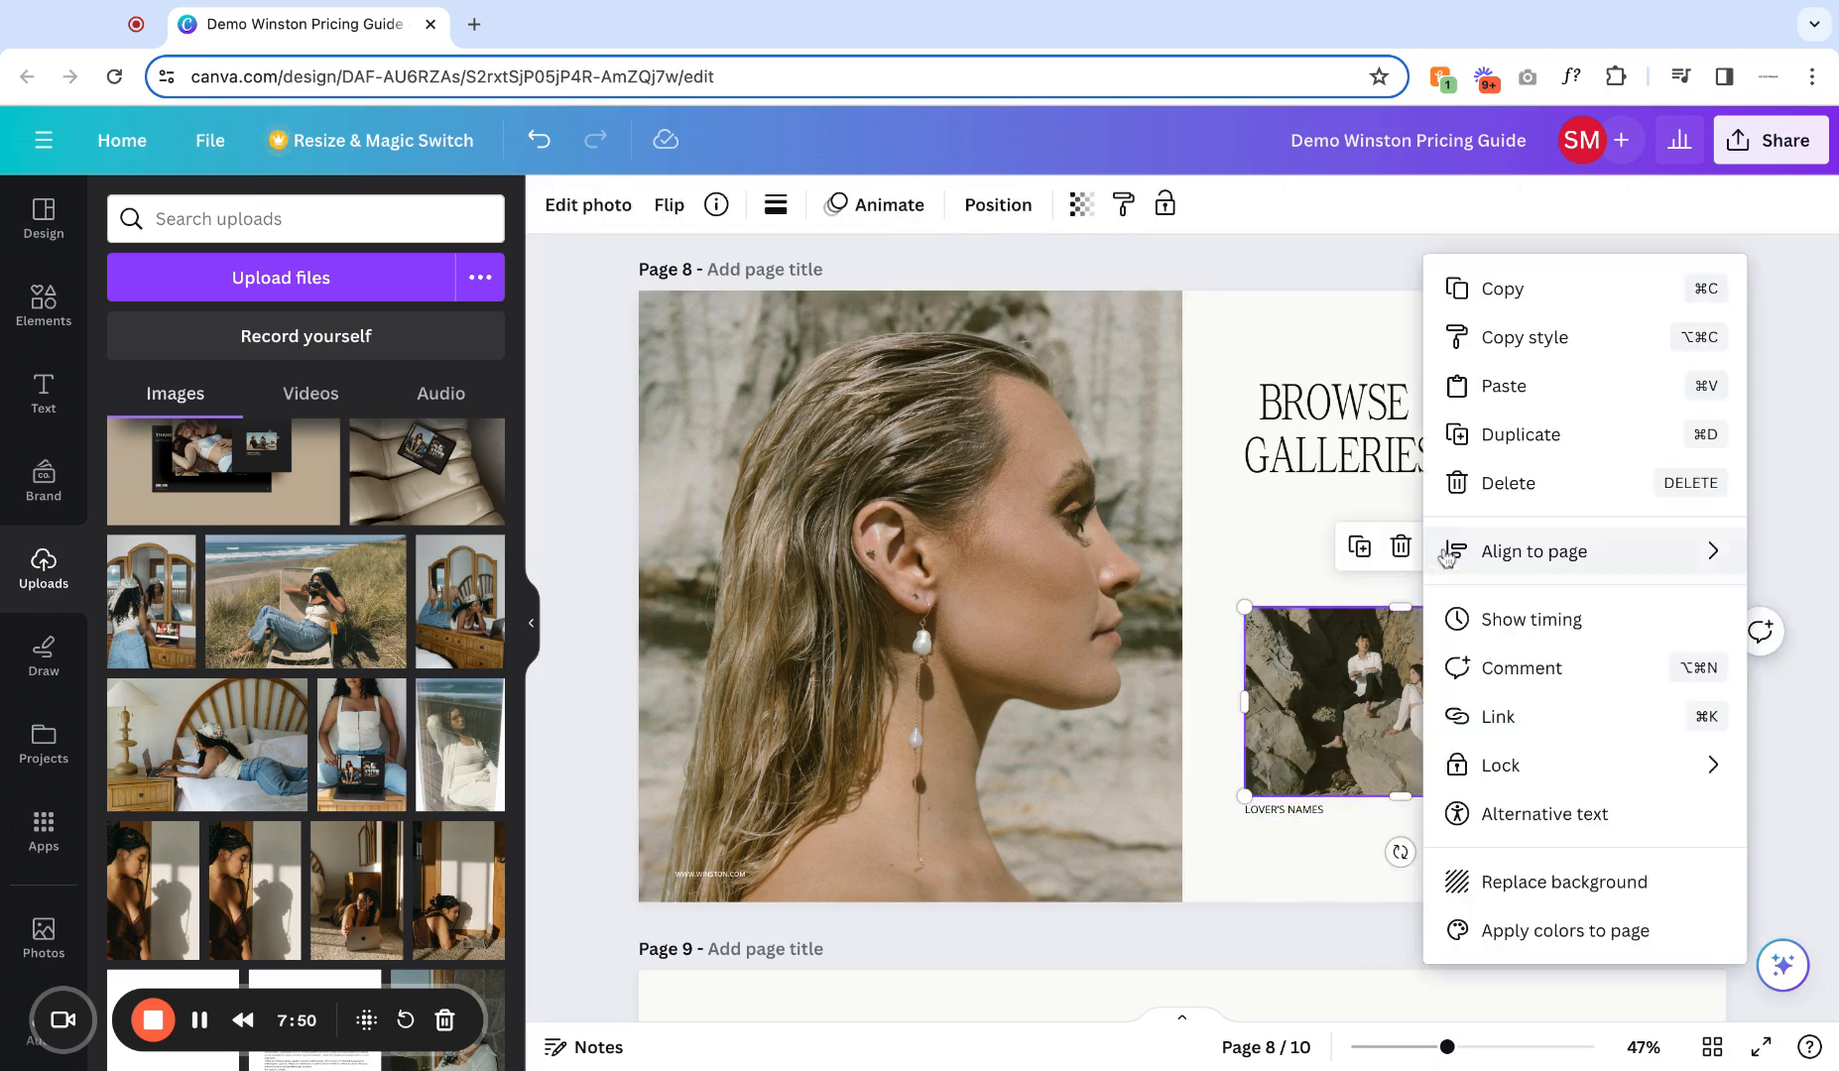
click(1493, 712)
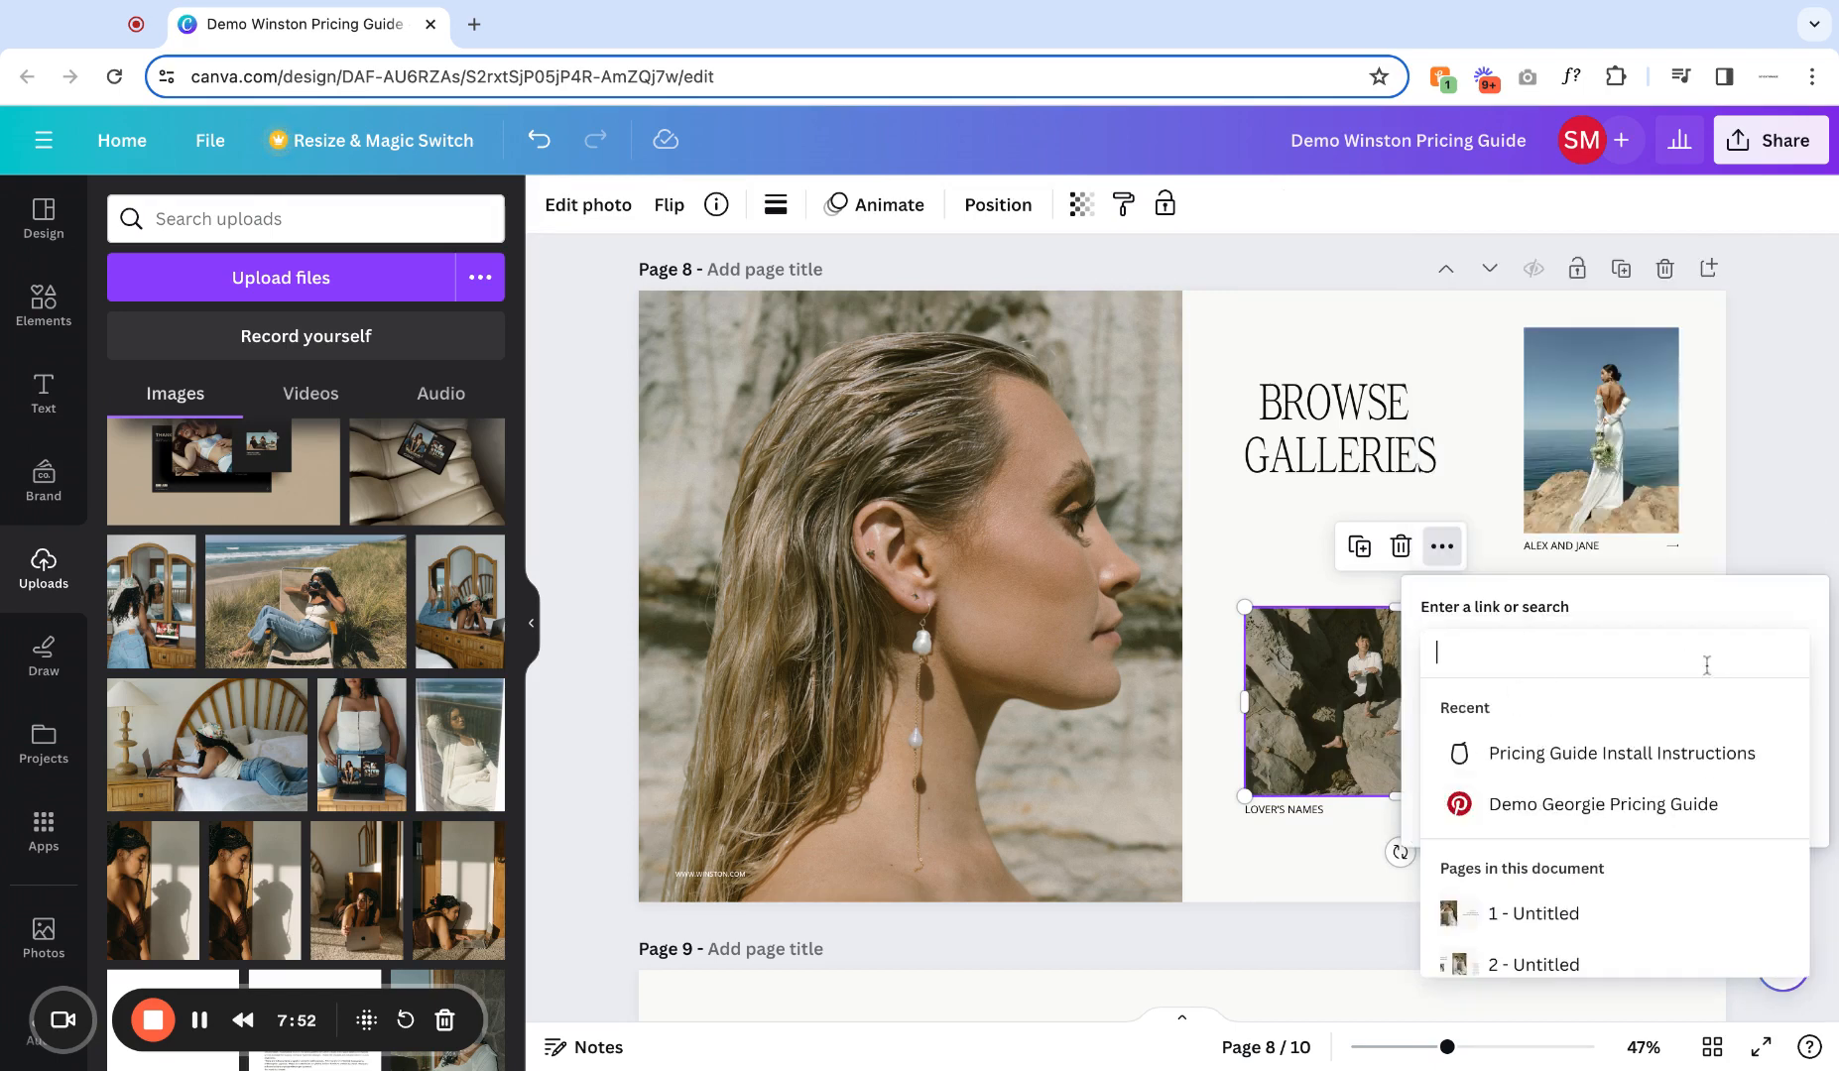
click(1277, 558)
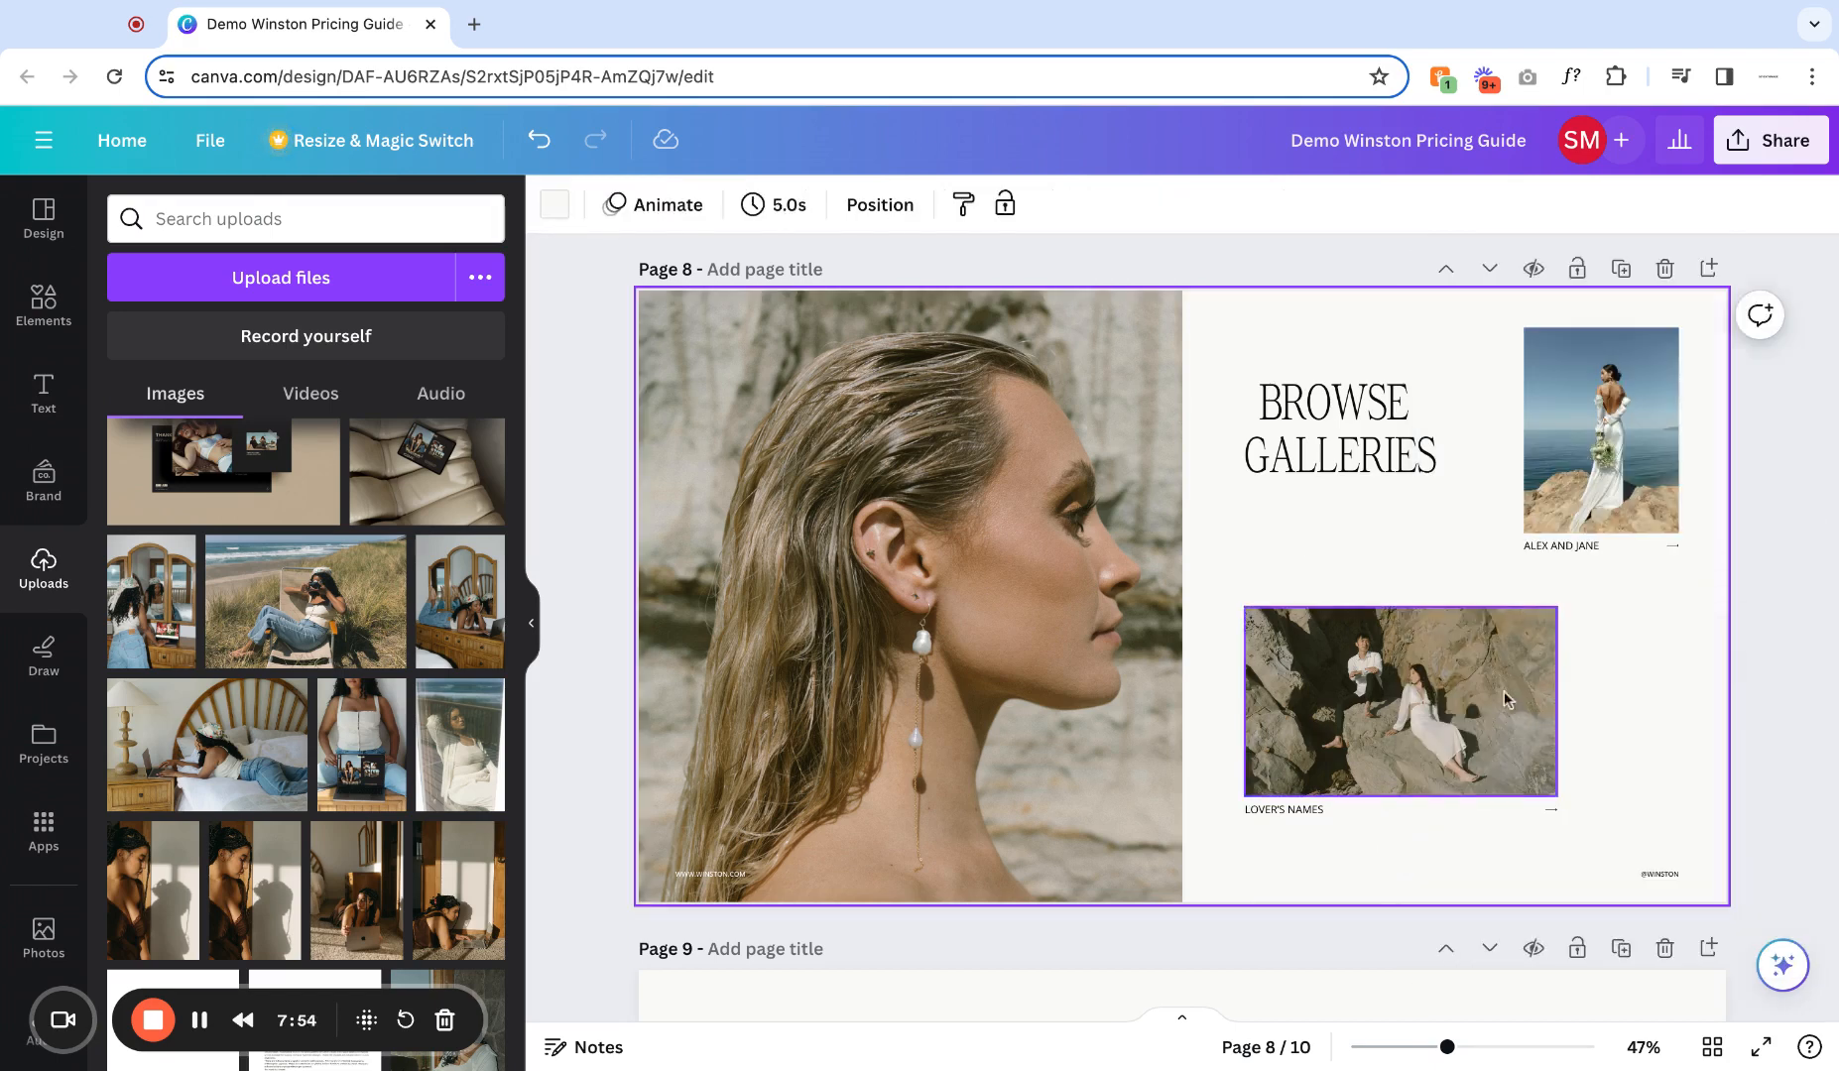
Undo the text edits to the caption under the bride photo until it reads "LOVER'S NAMES".
click(1366, 694)
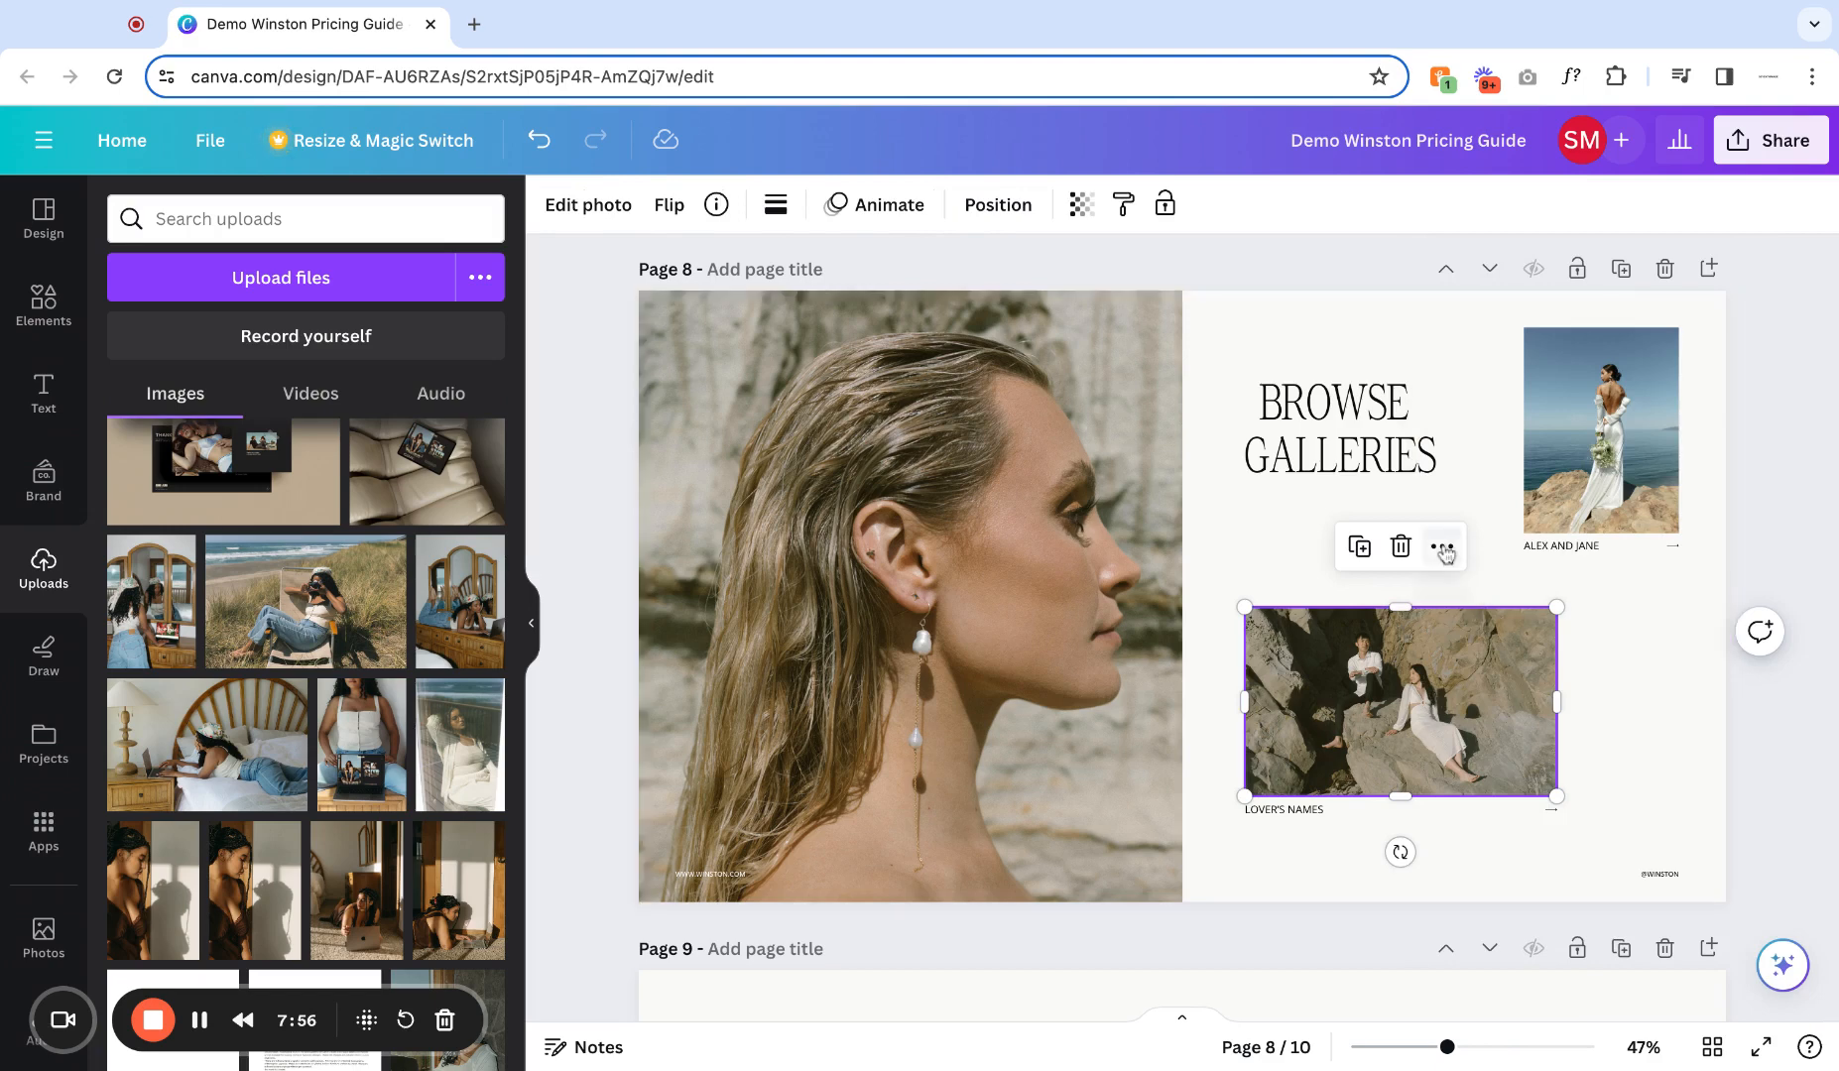
click(1571, 552)
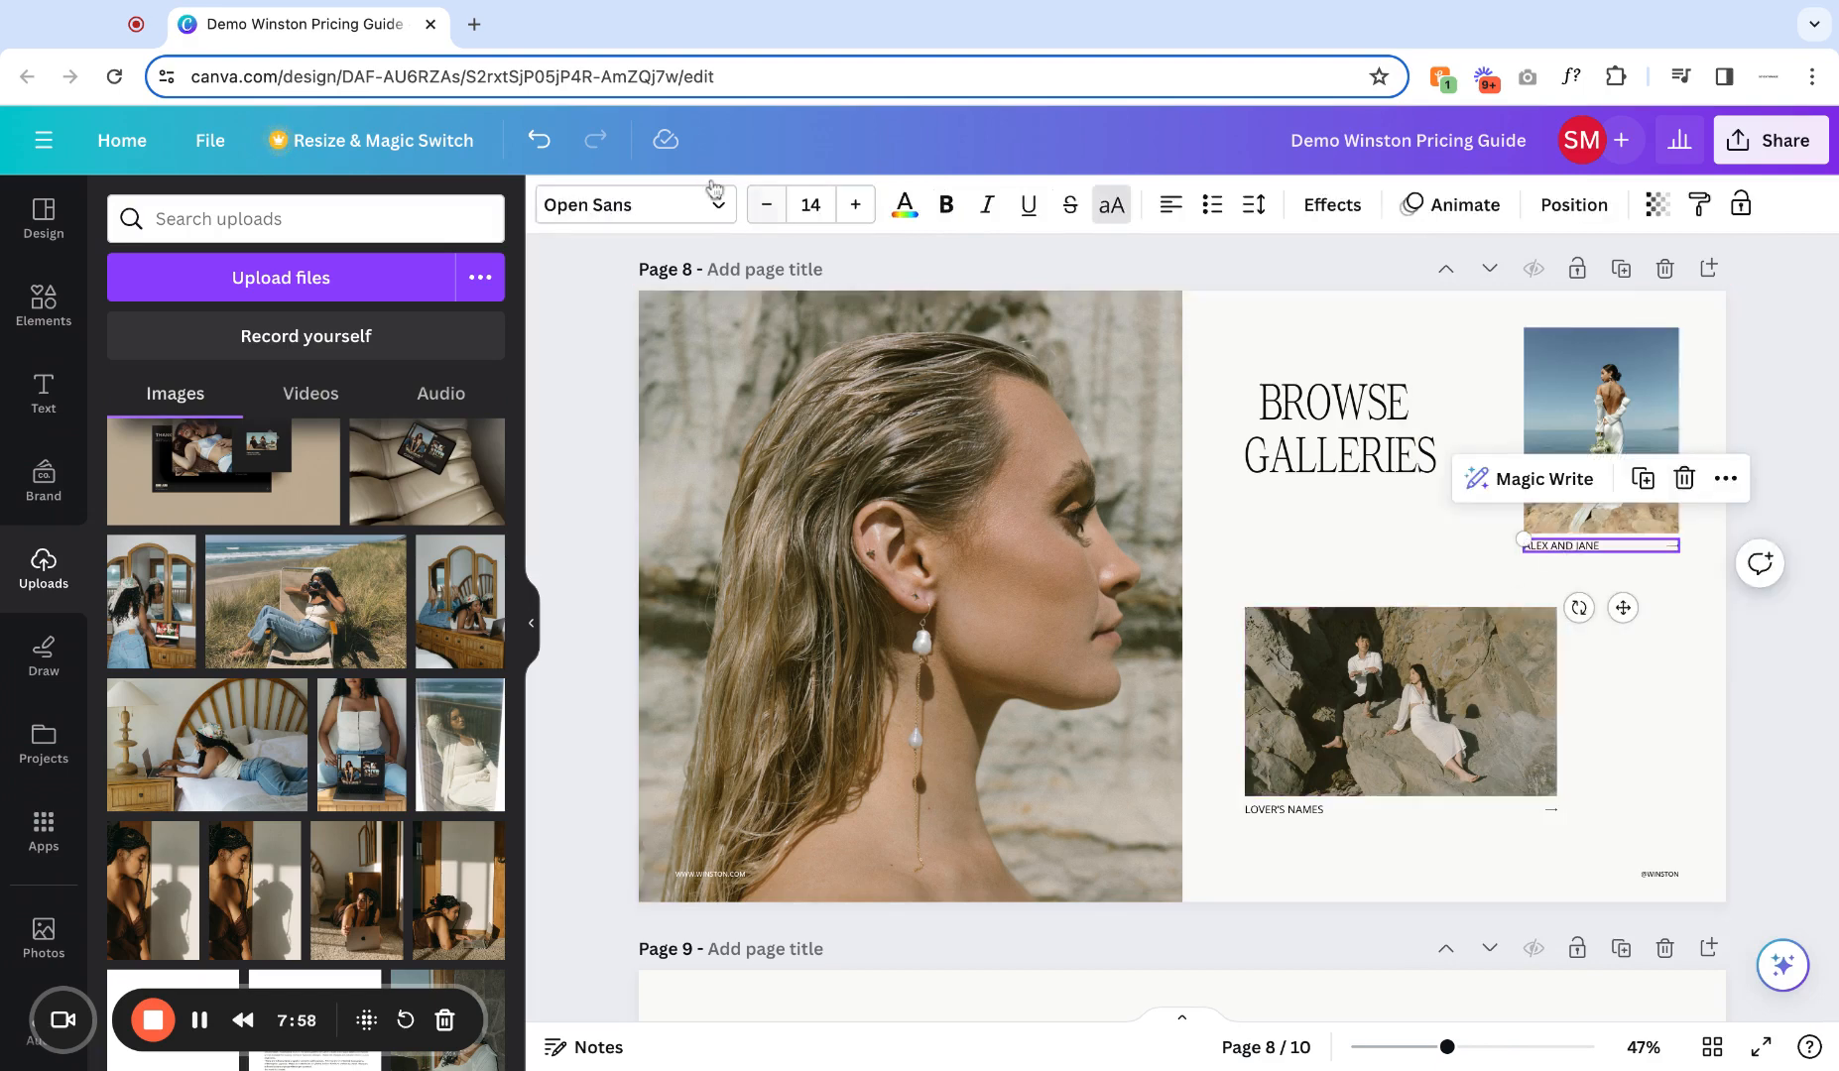
click(544, 143)
click(543, 143)
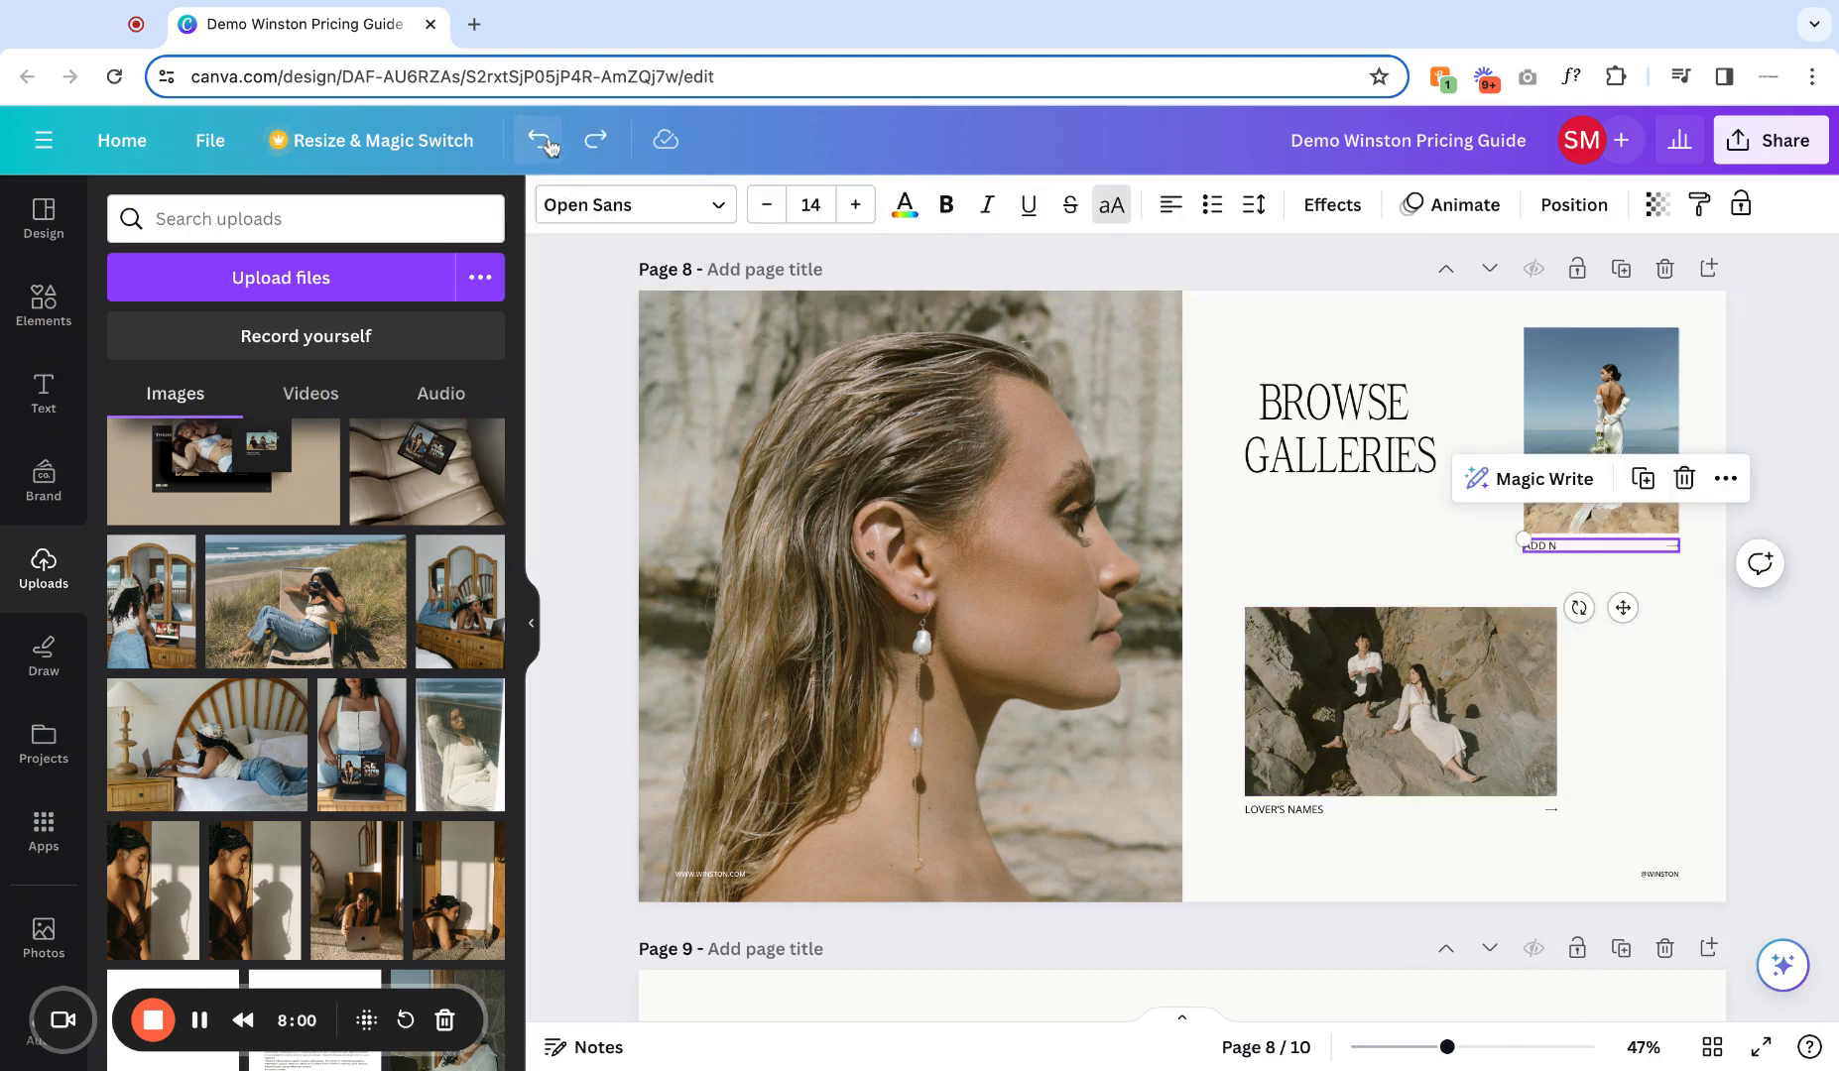
click(544, 143)
click(1398, 557)
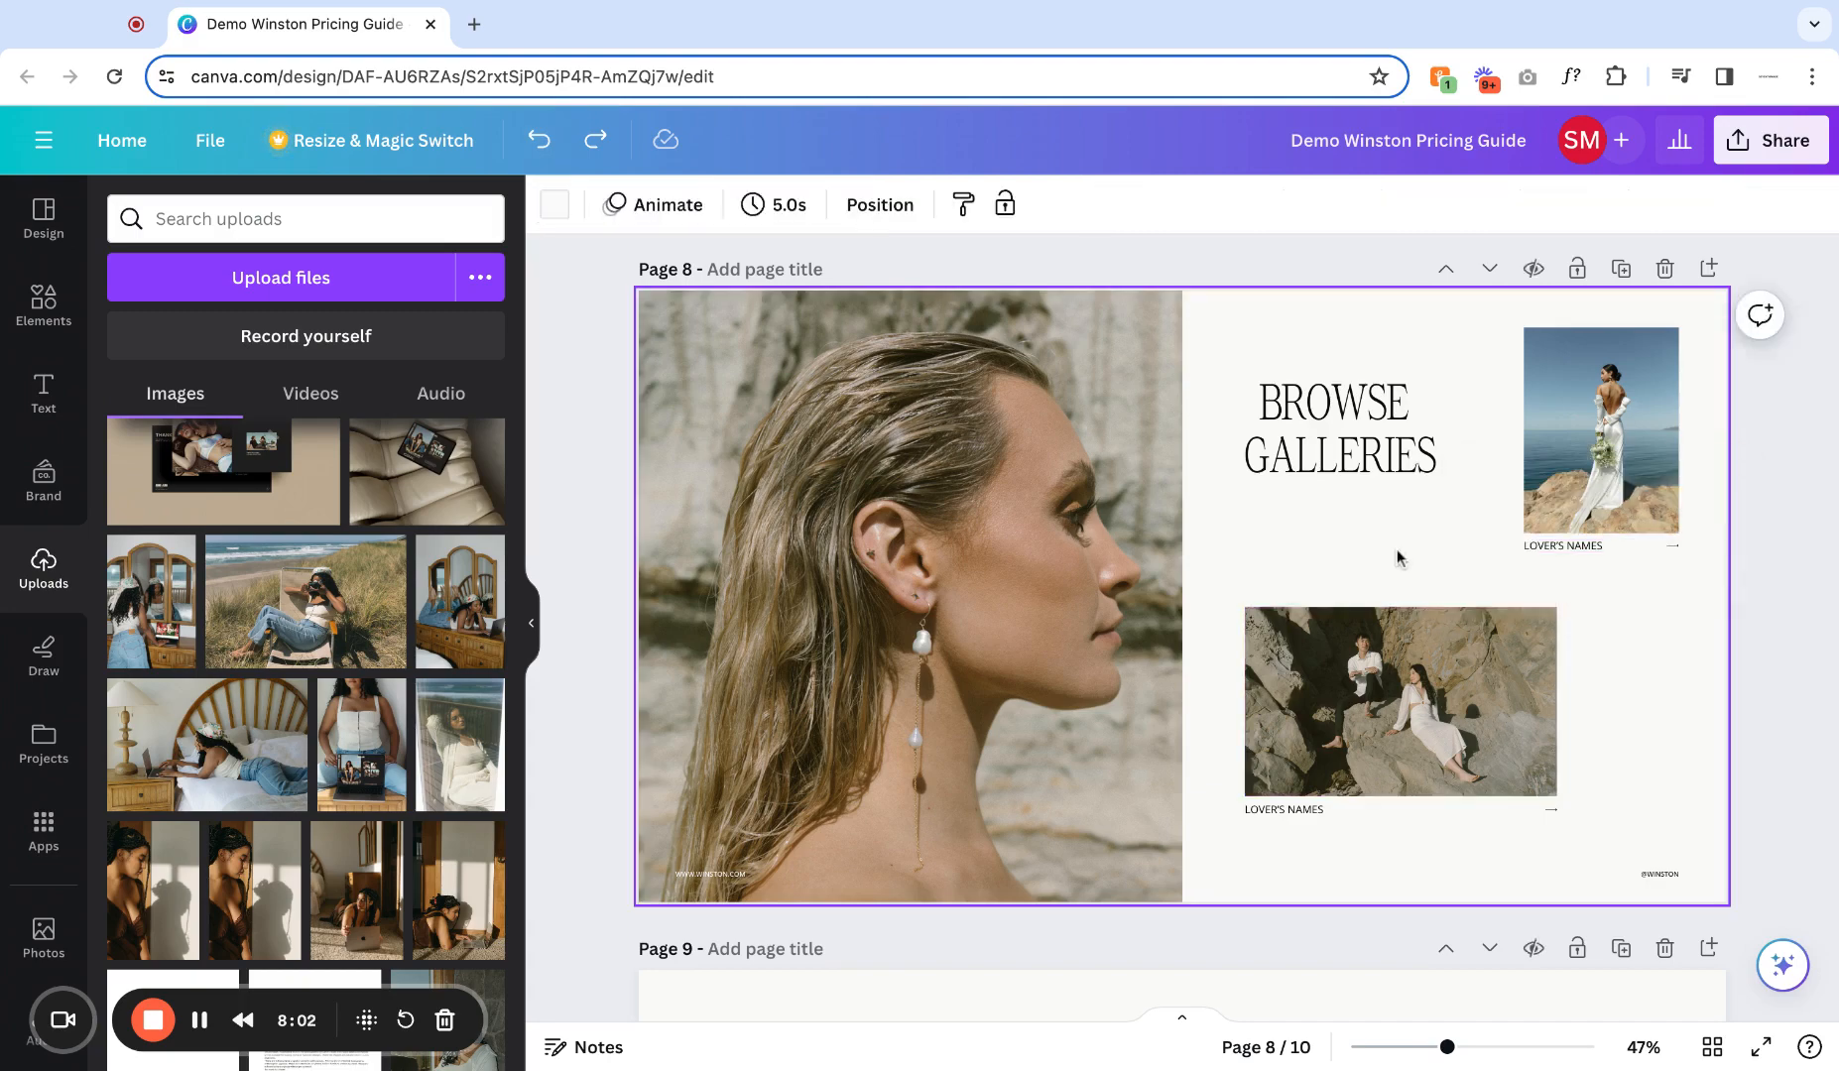
Open the link entry for the website address in the footer of page 9.
scroll(1396, 558, down, 3)
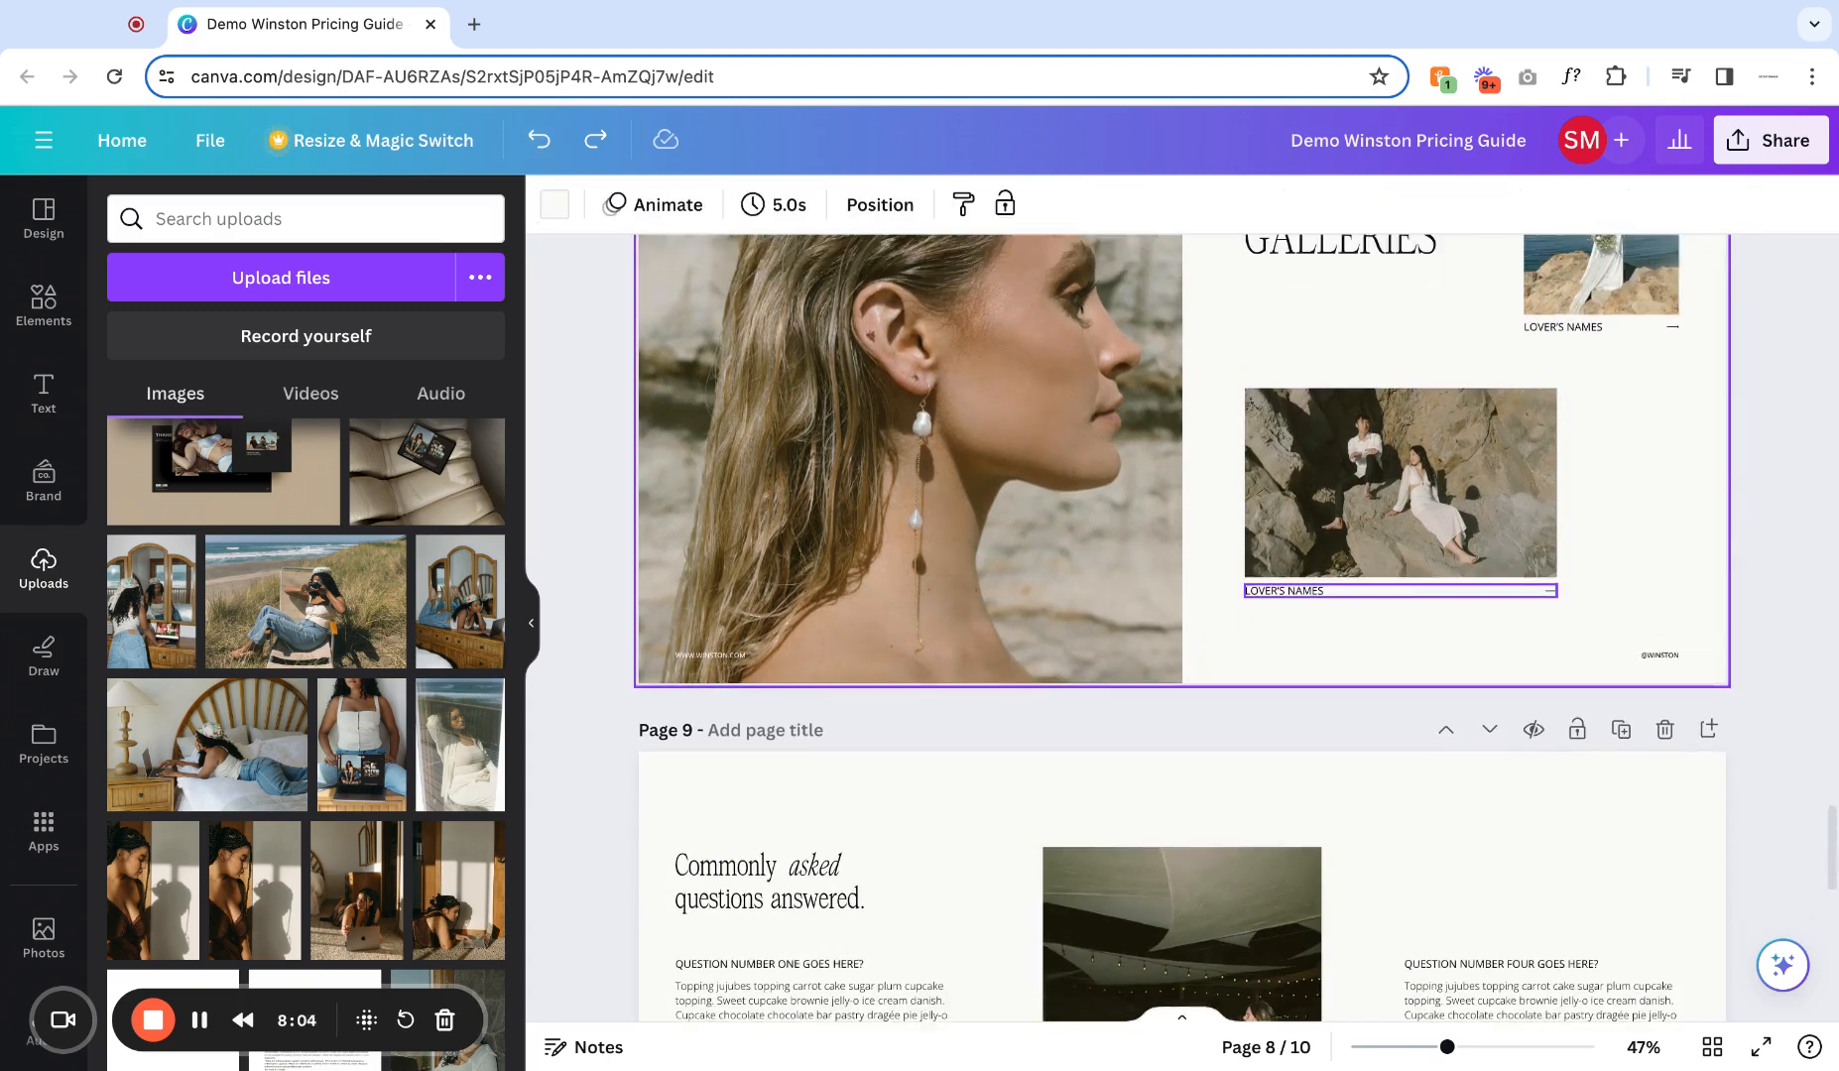
scroll(1396, 557, down, 7)
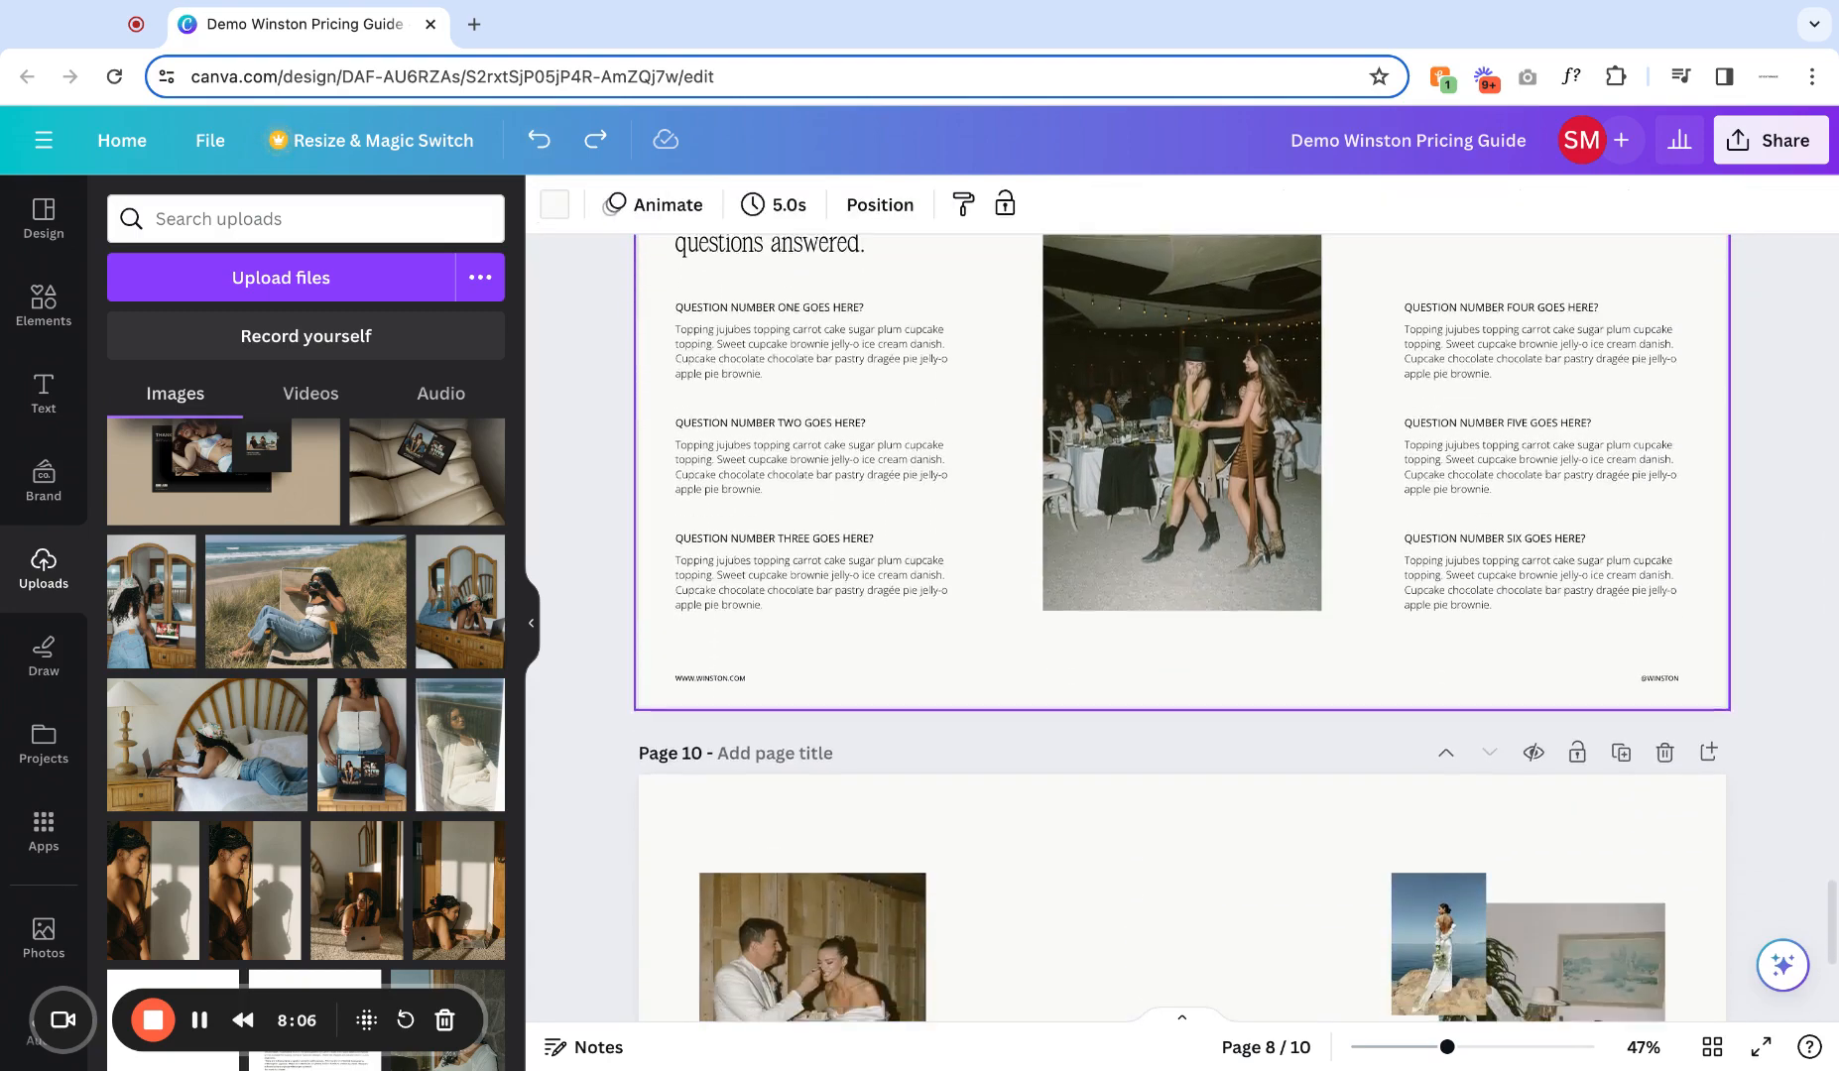
click(675, 617)
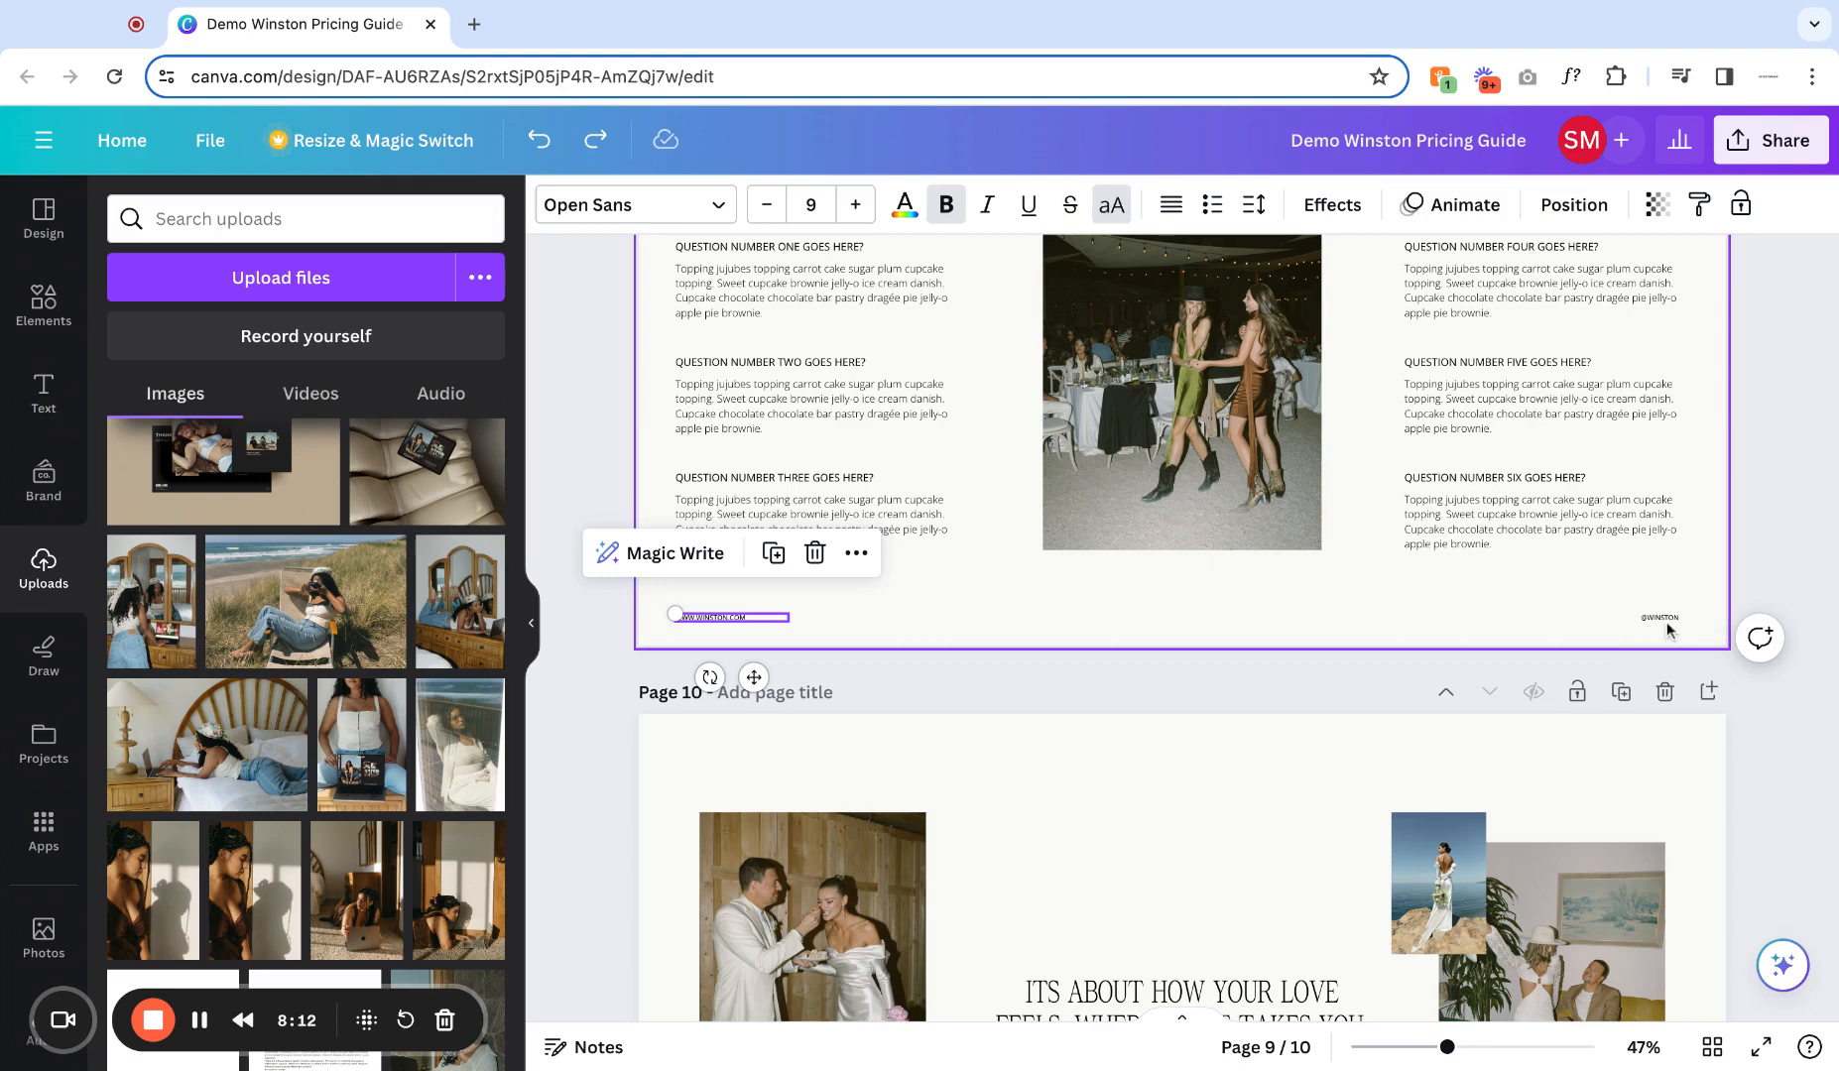
click(856, 552)
click(898, 715)
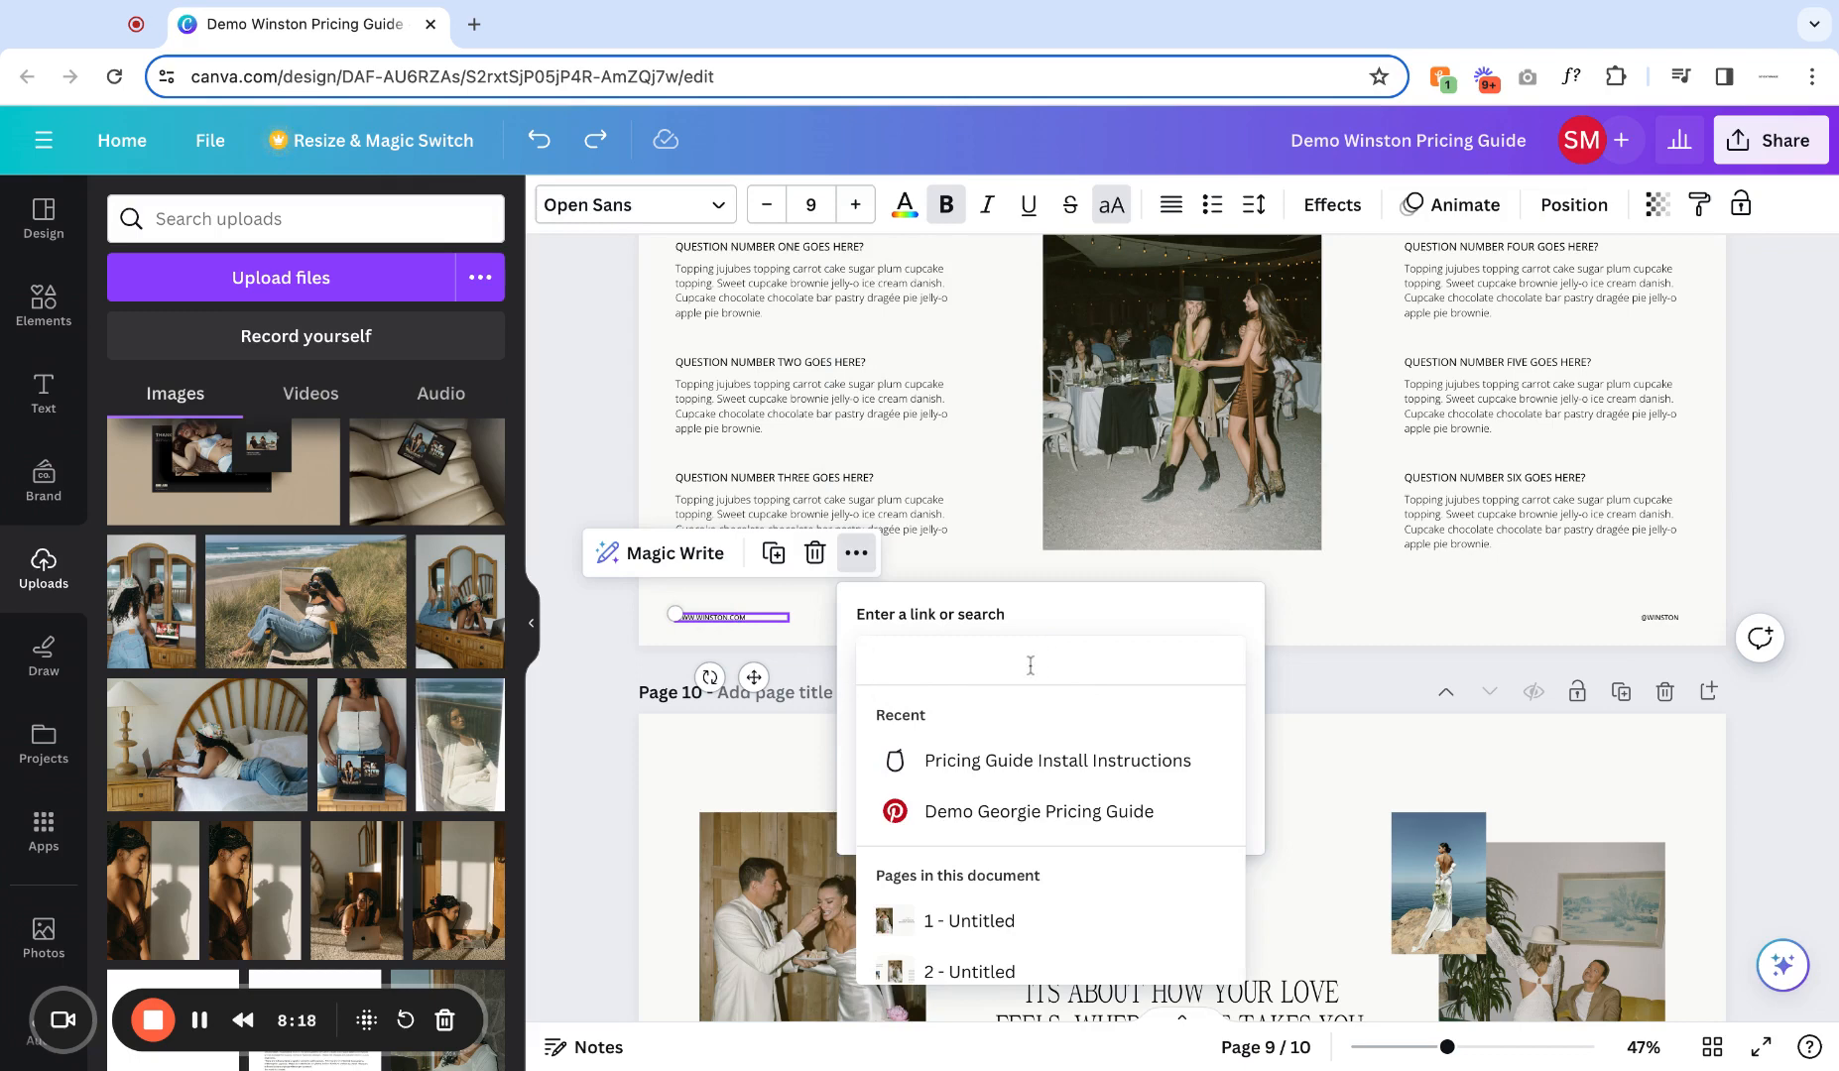
click(1667, 617)
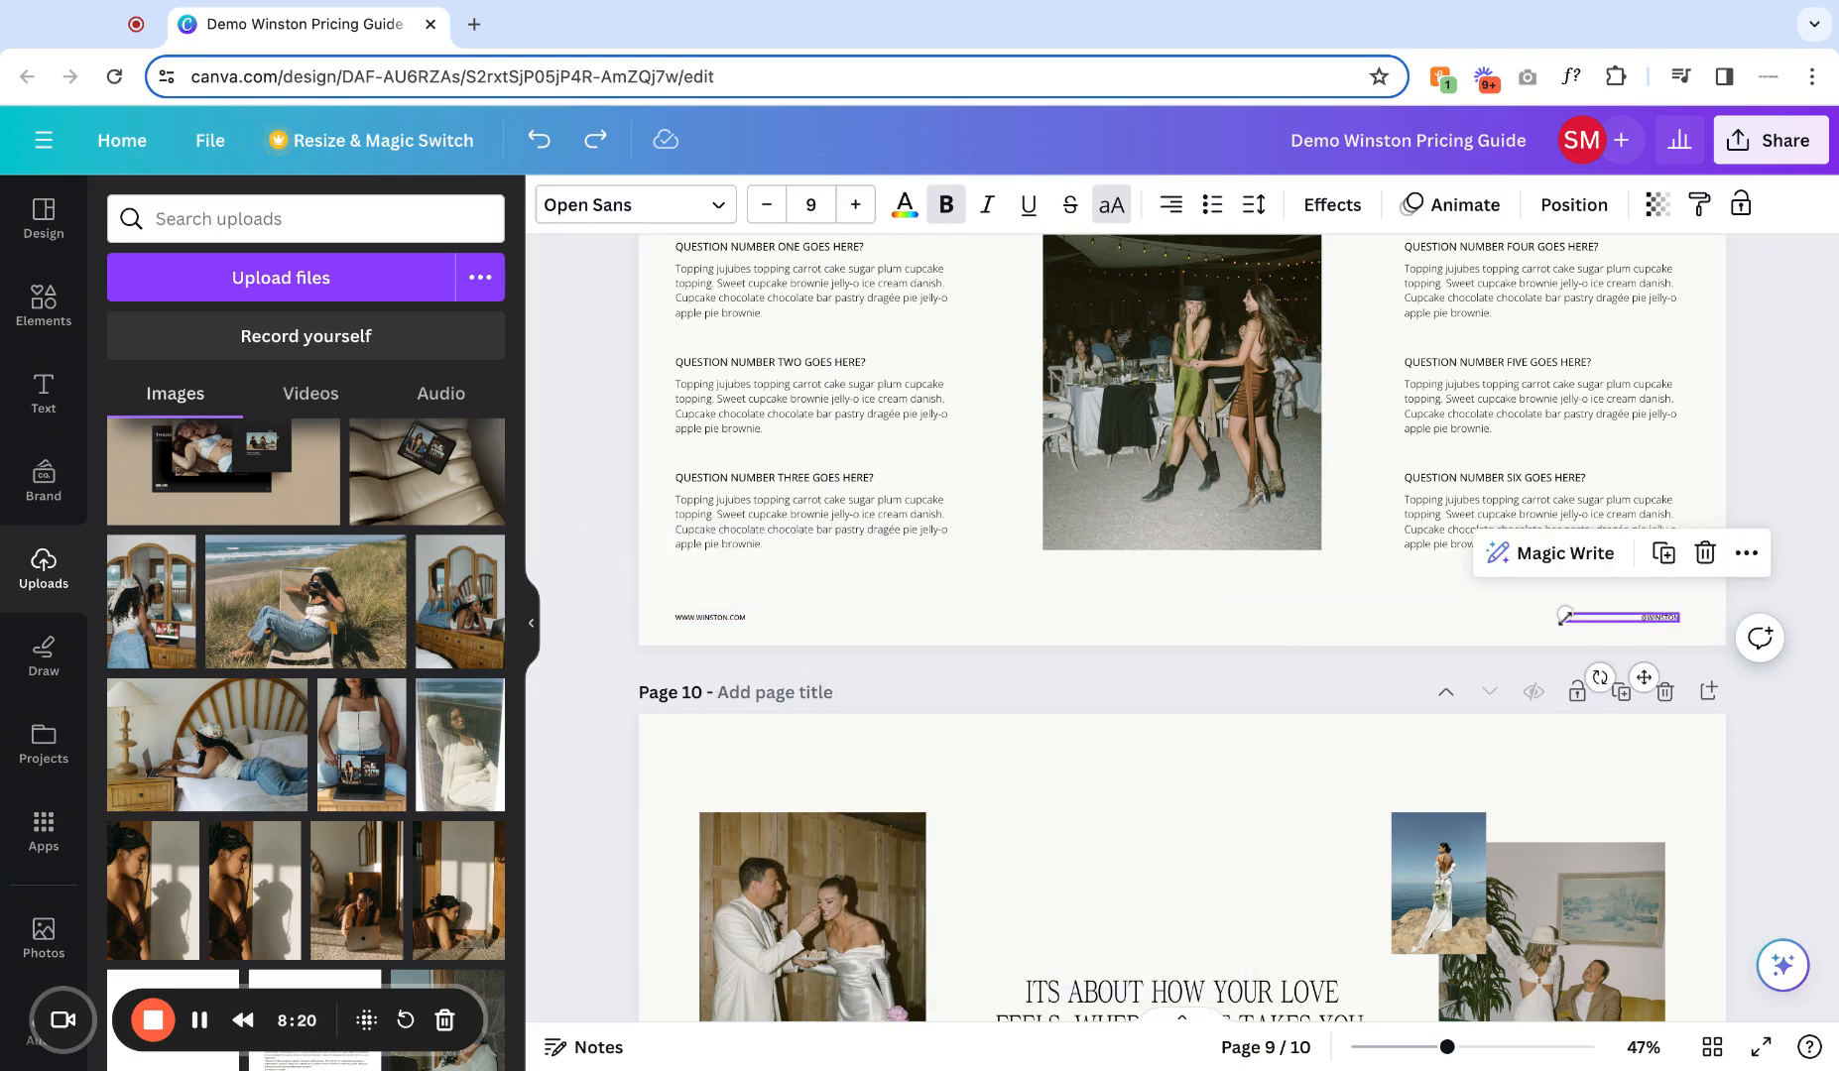
click(1743, 553)
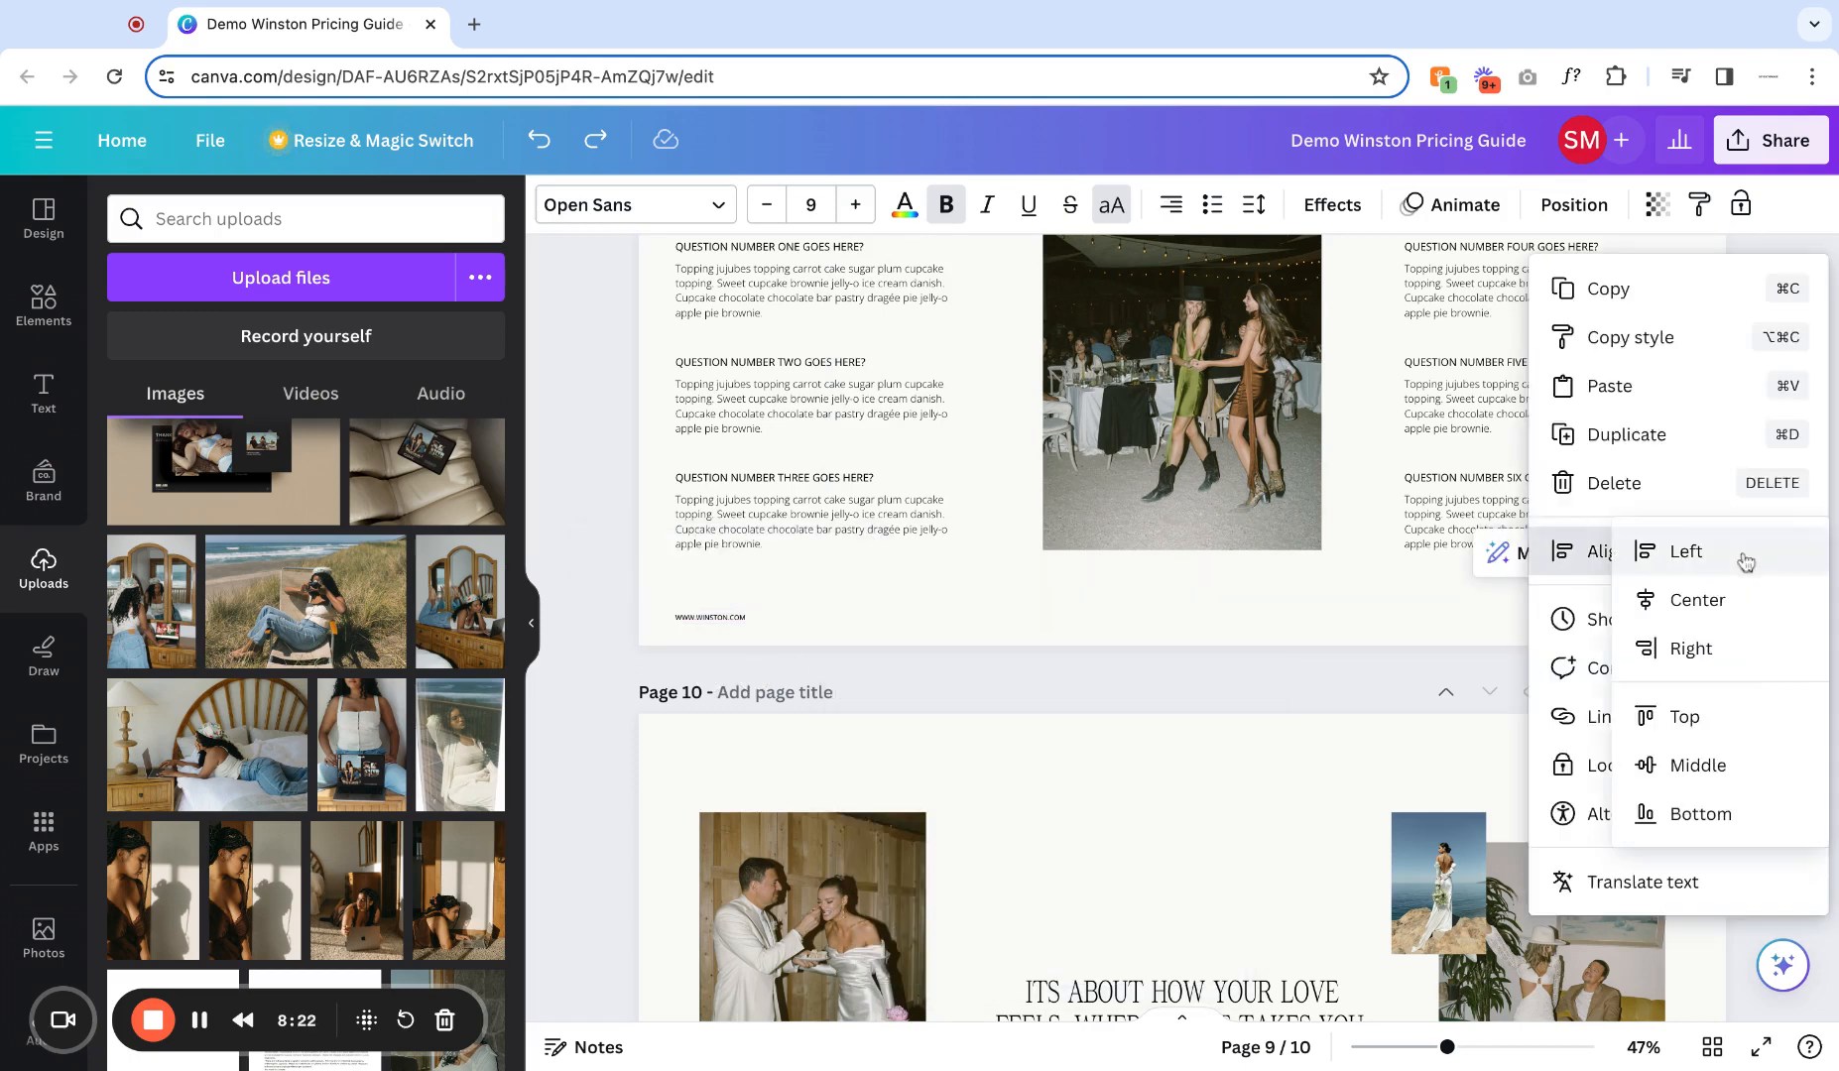
click(1381, 612)
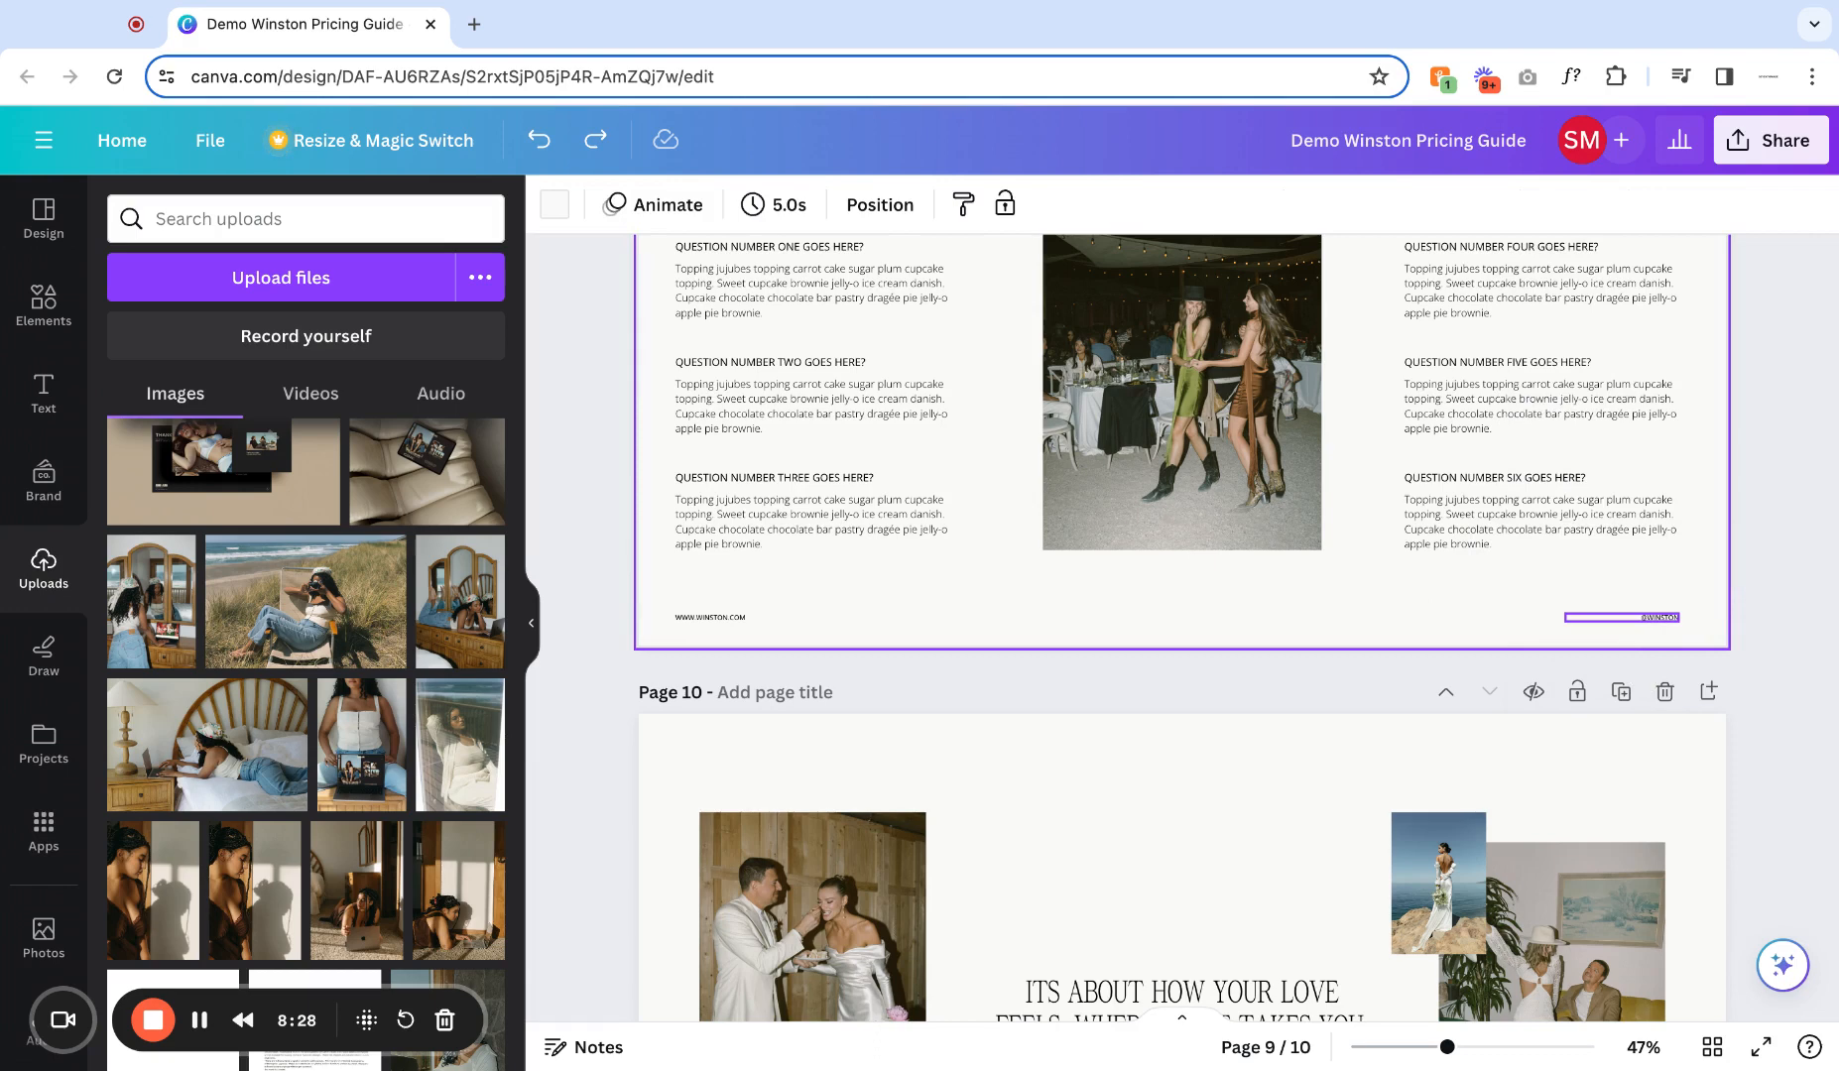
Start a full-screen presentation of the pricing guide from the Browse Galleries page.
scroll(1621, 617, down, 1)
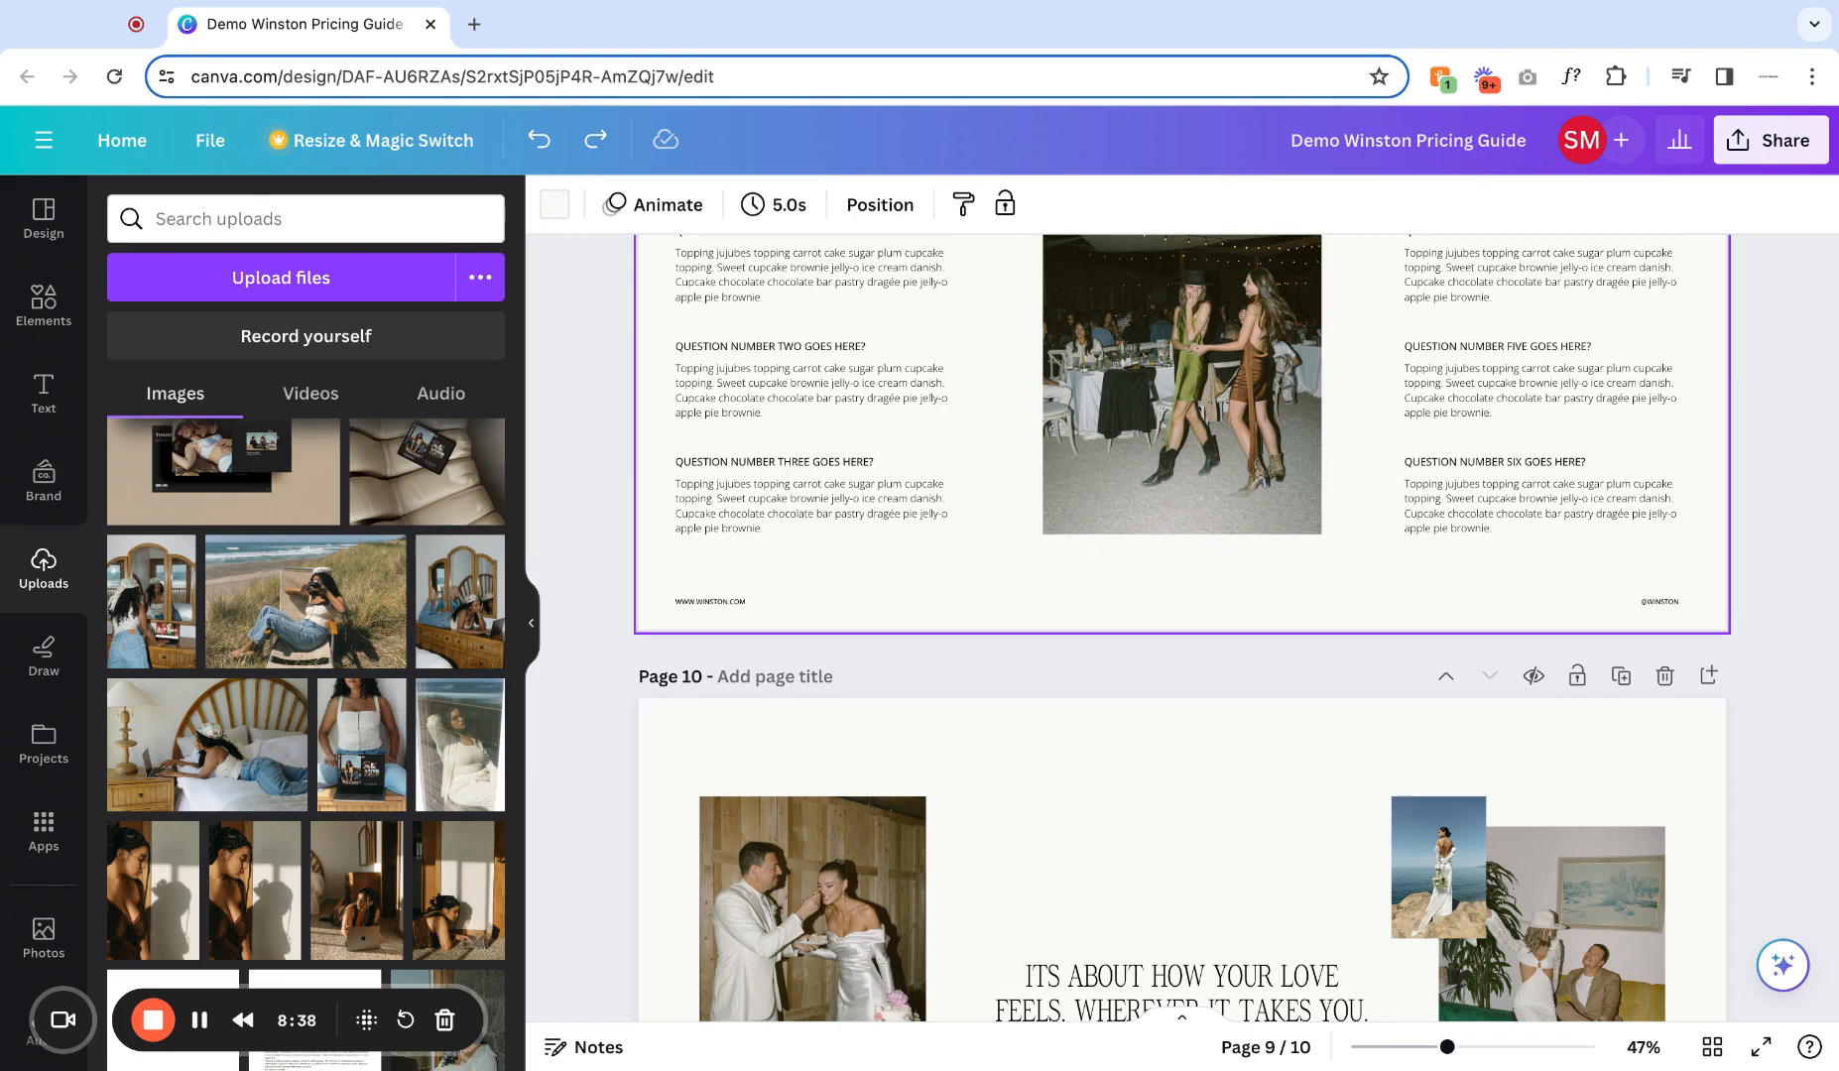
scroll(1180, 625, up, 10)
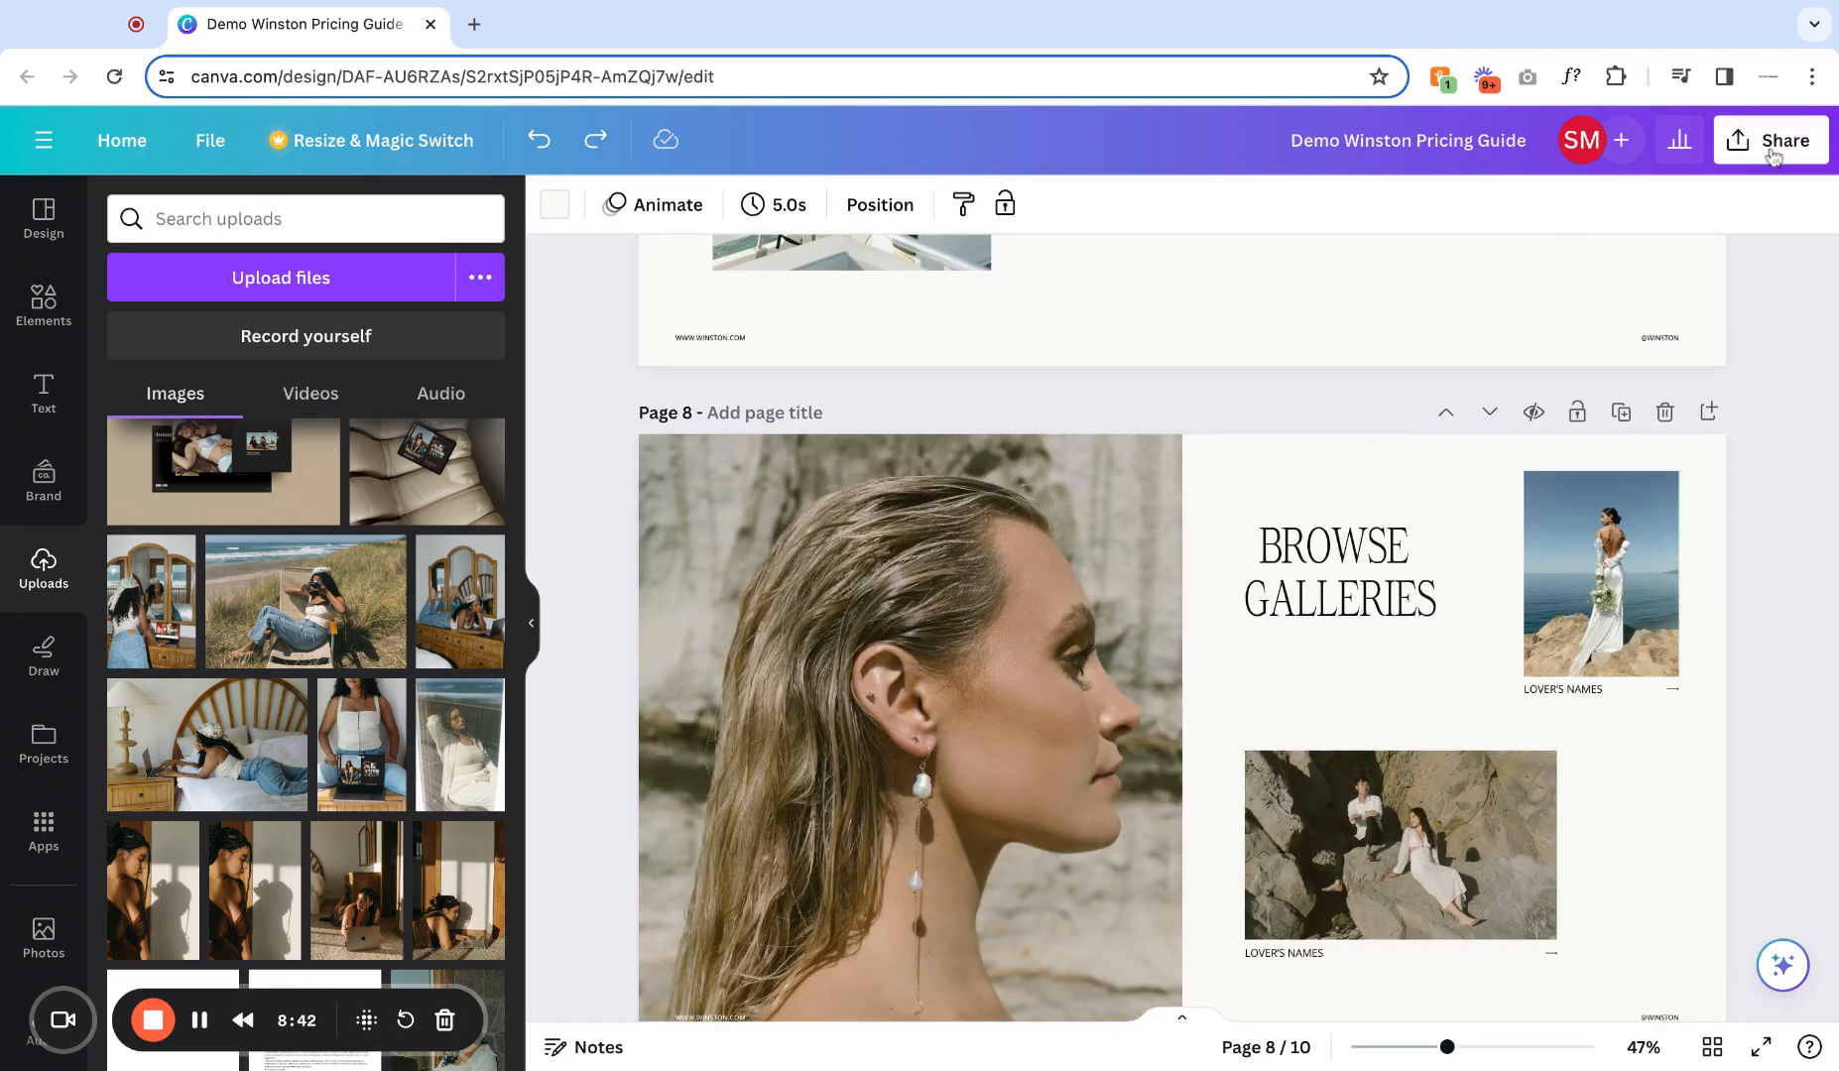
click(1771, 144)
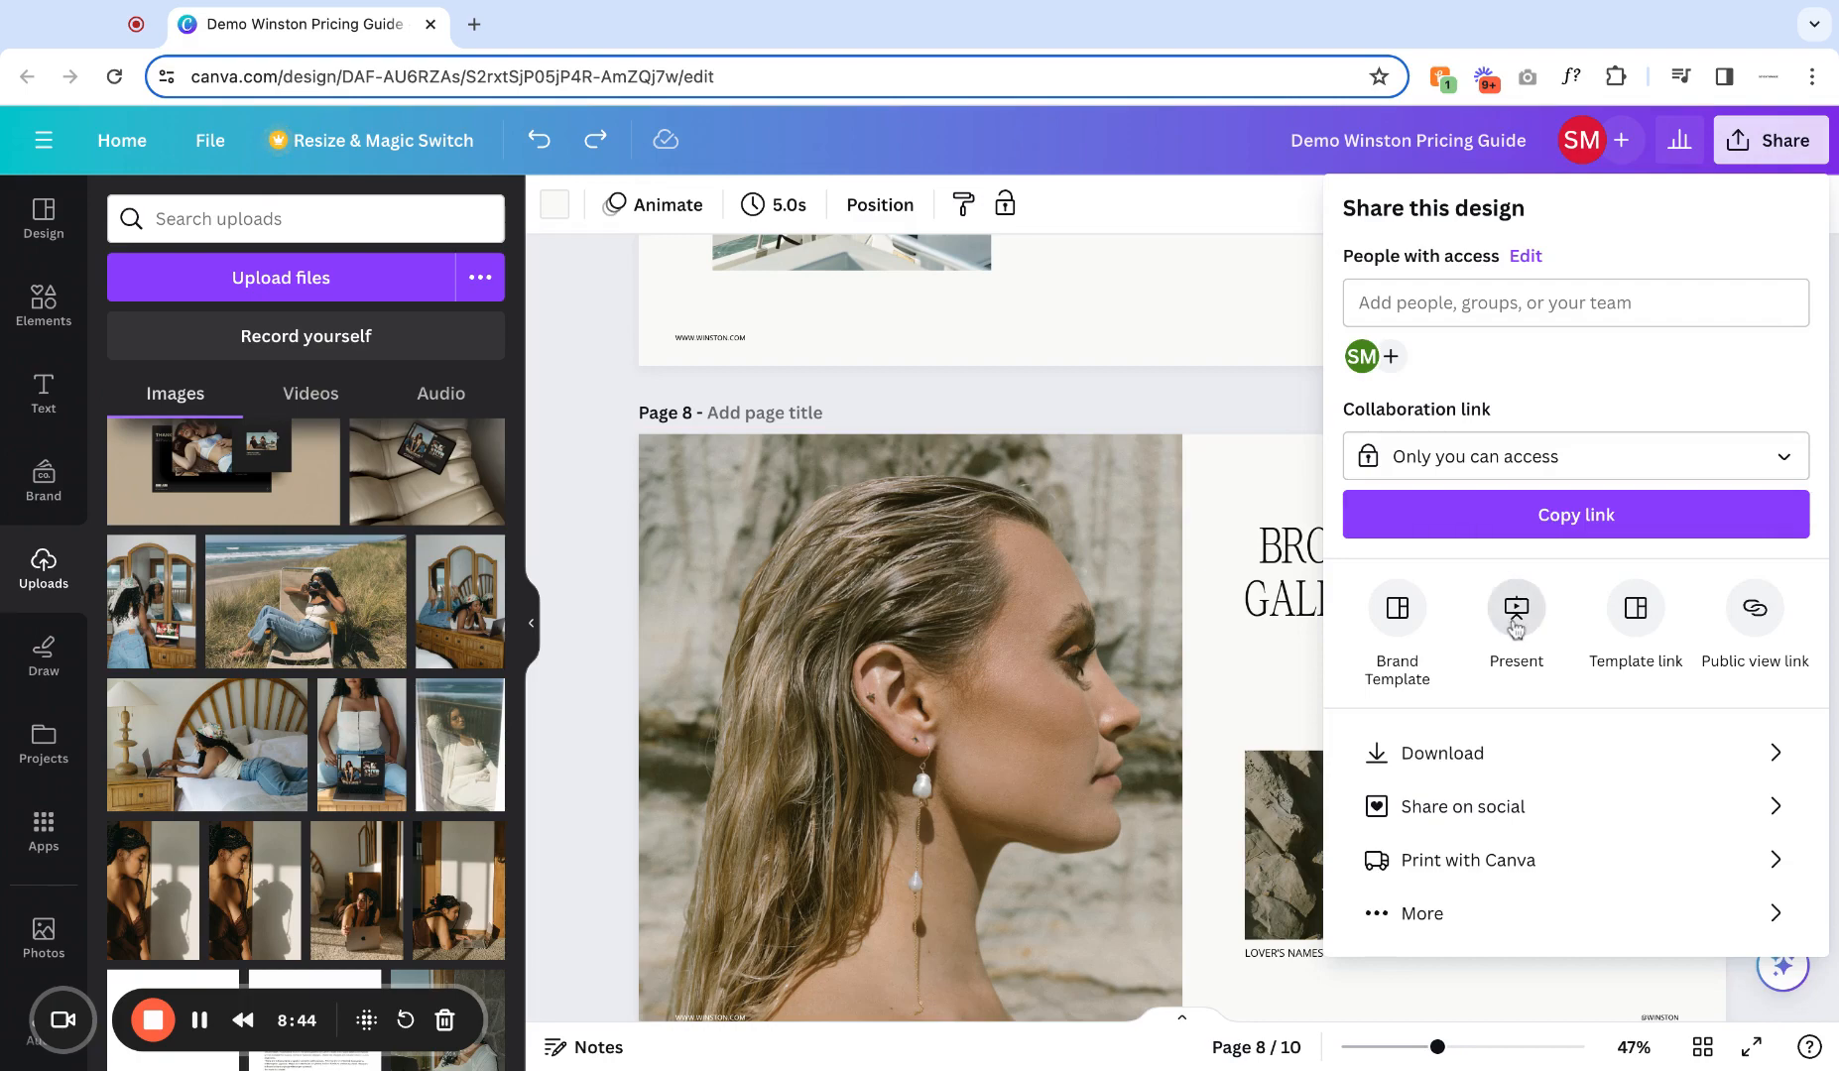
click(1515, 610)
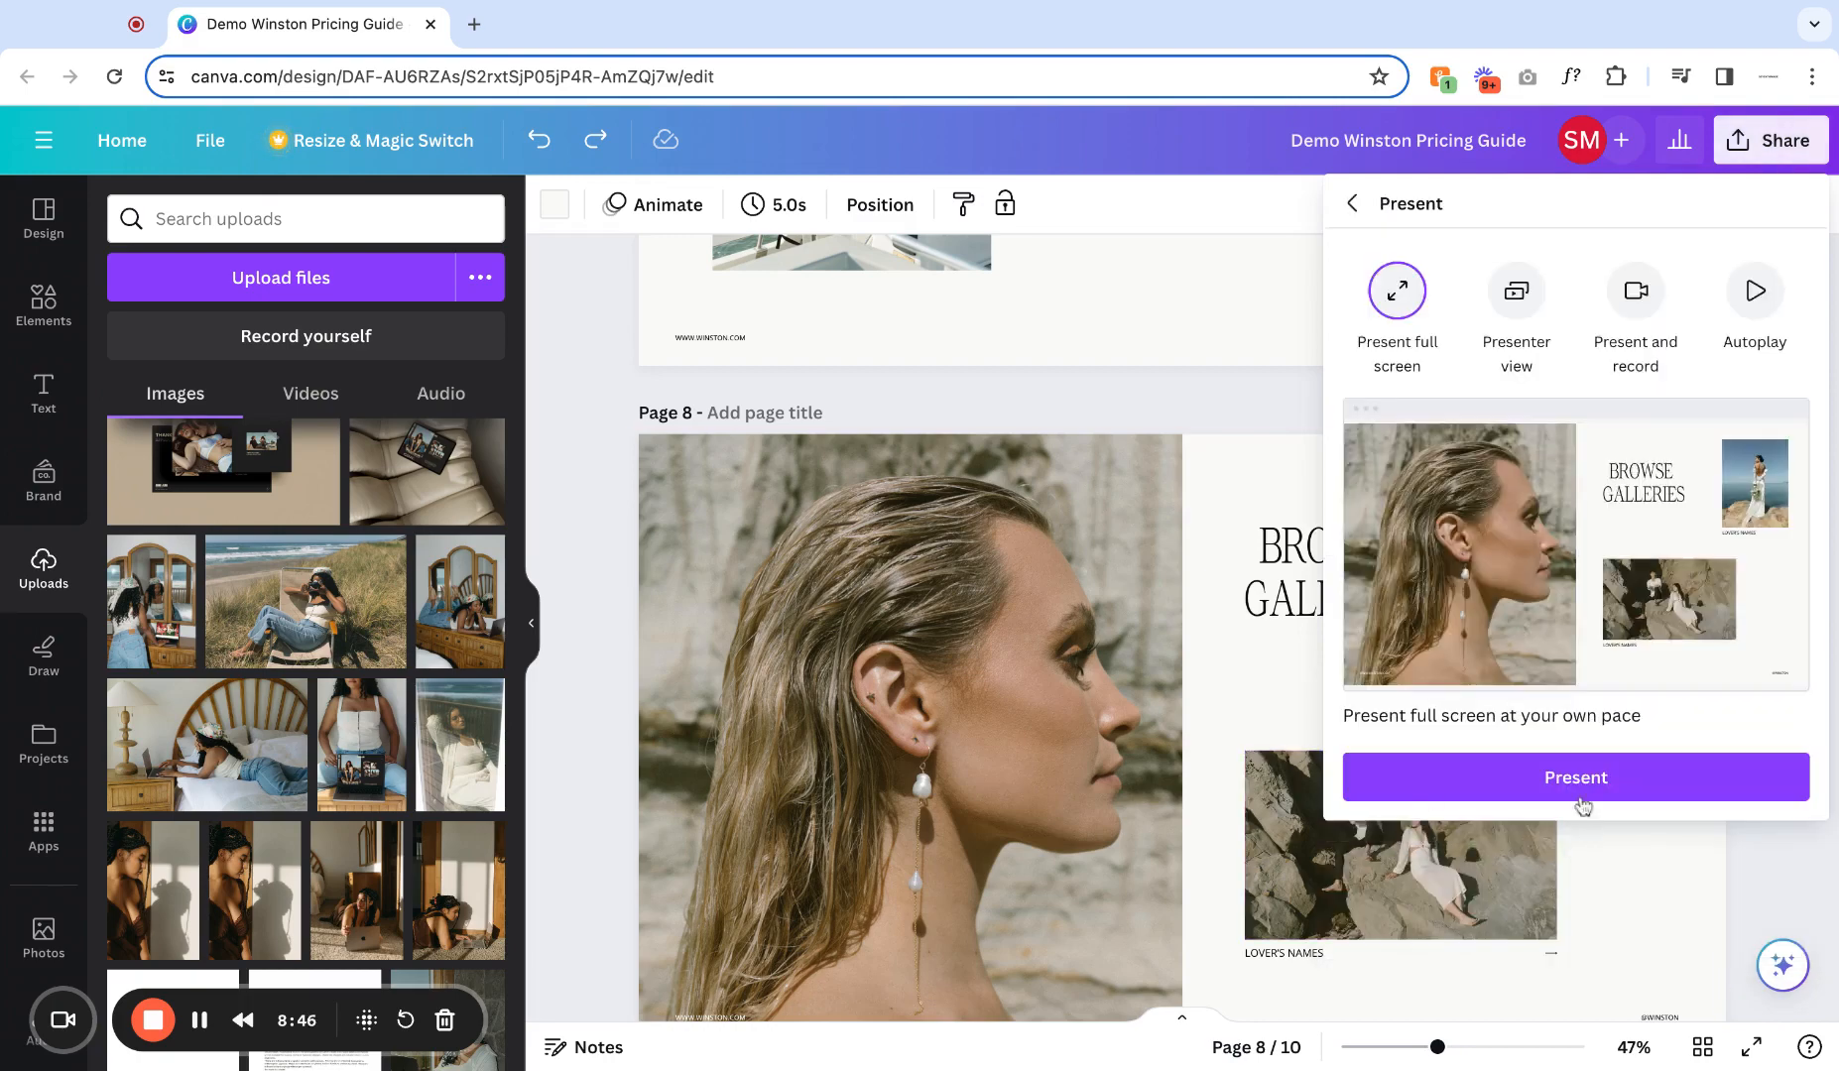
click(1578, 783)
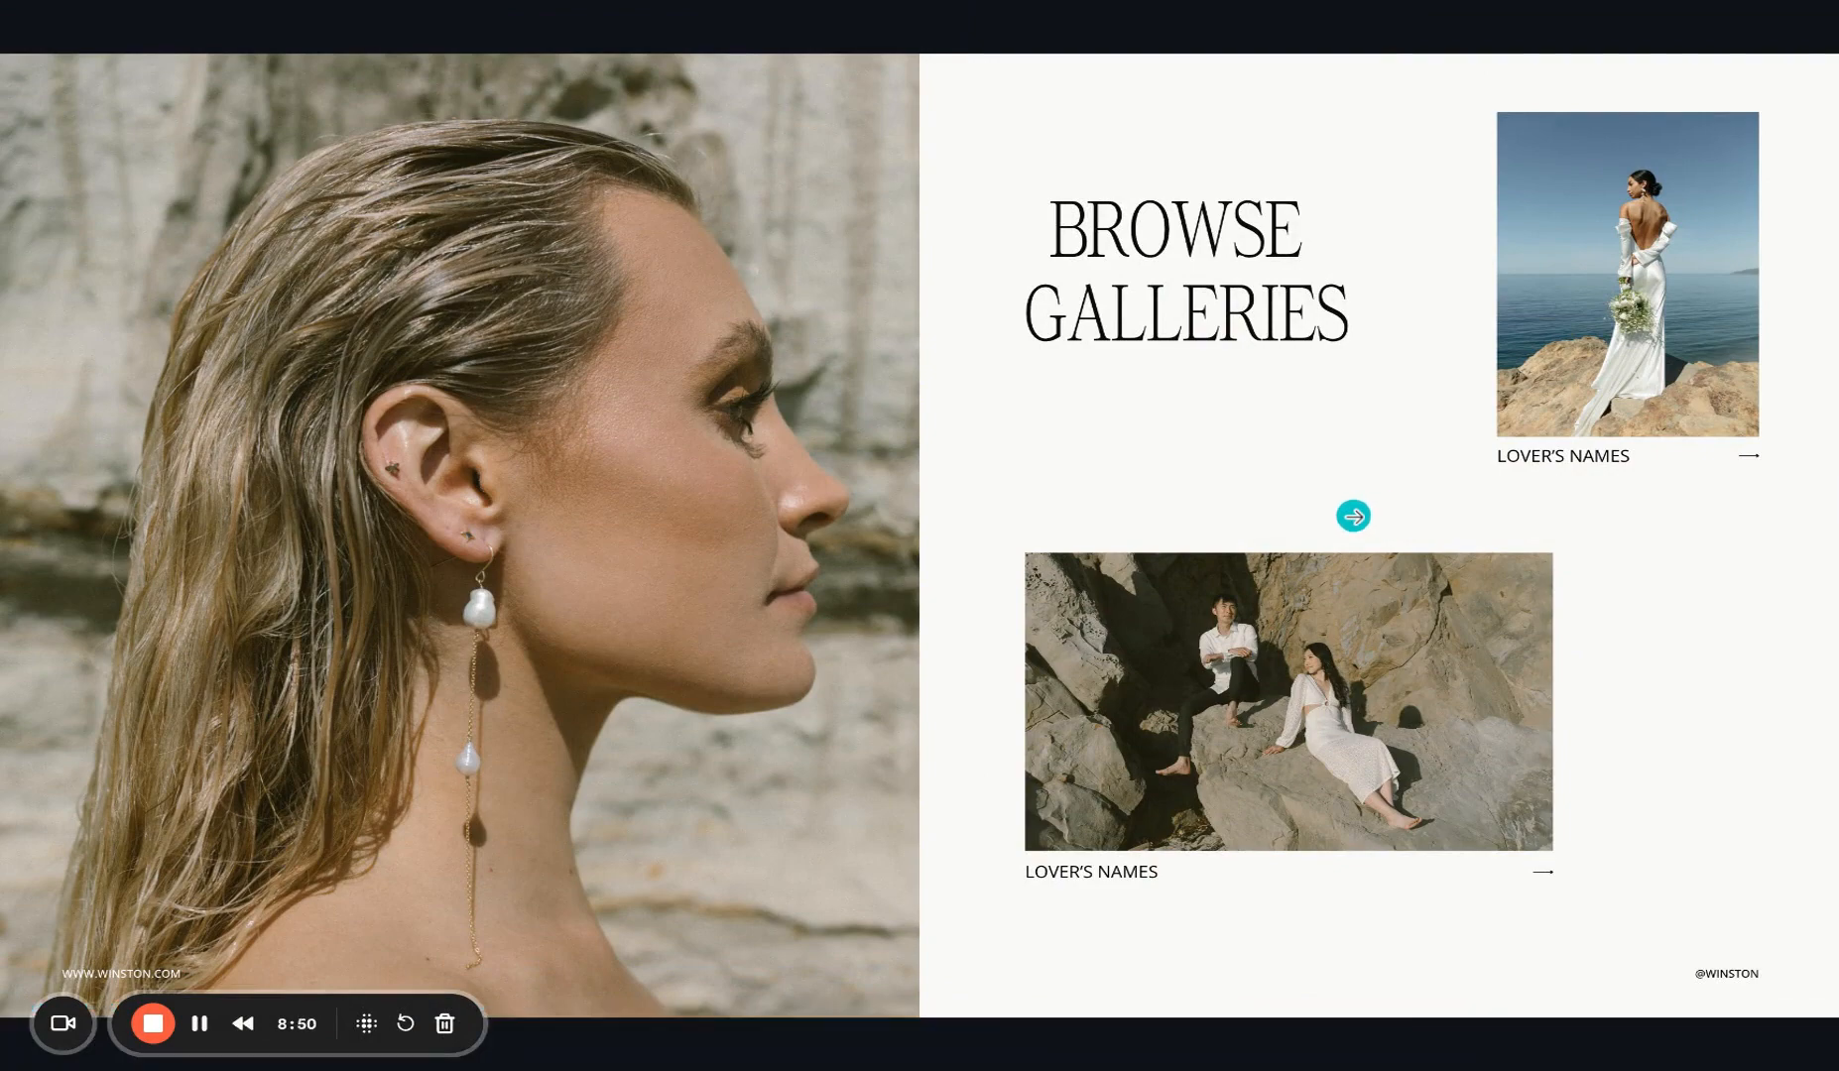
Page forward to the closing slide and back to Package Three to review the guide, and exit the presentation.
click(1811, 654)
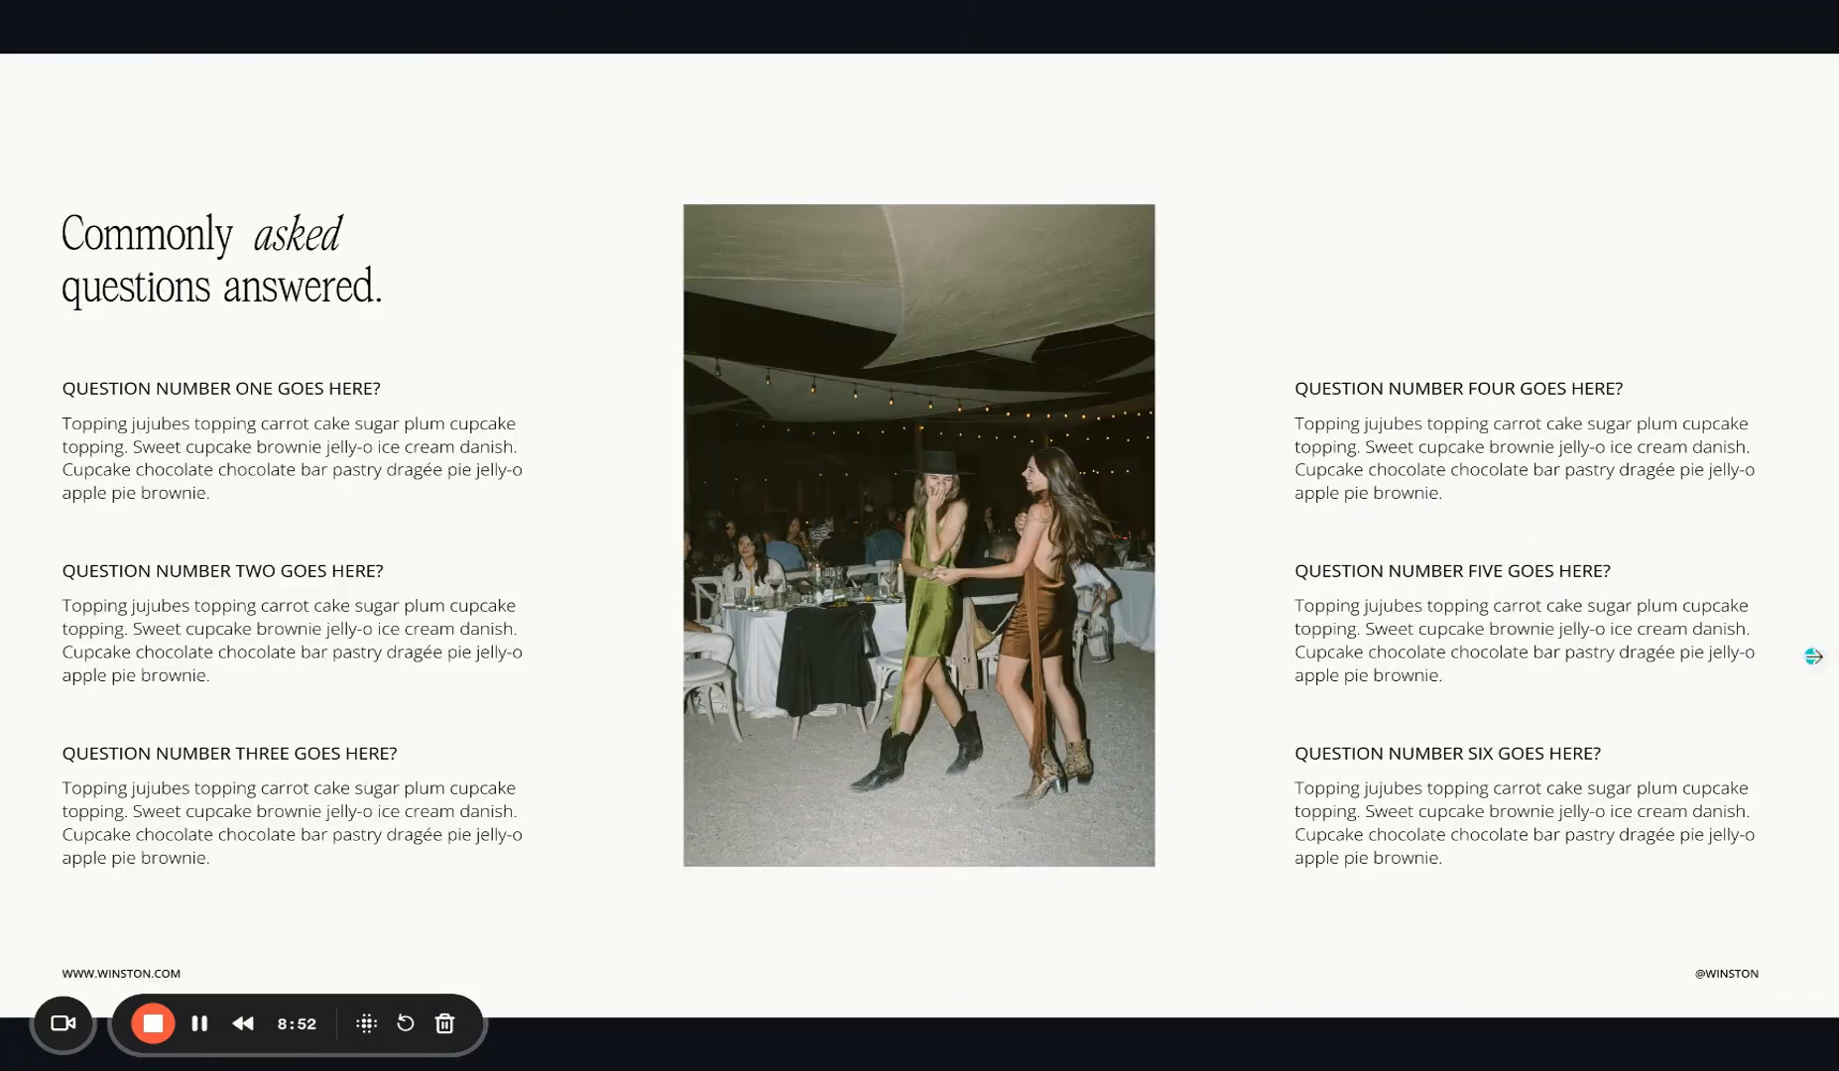
click(1813, 656)
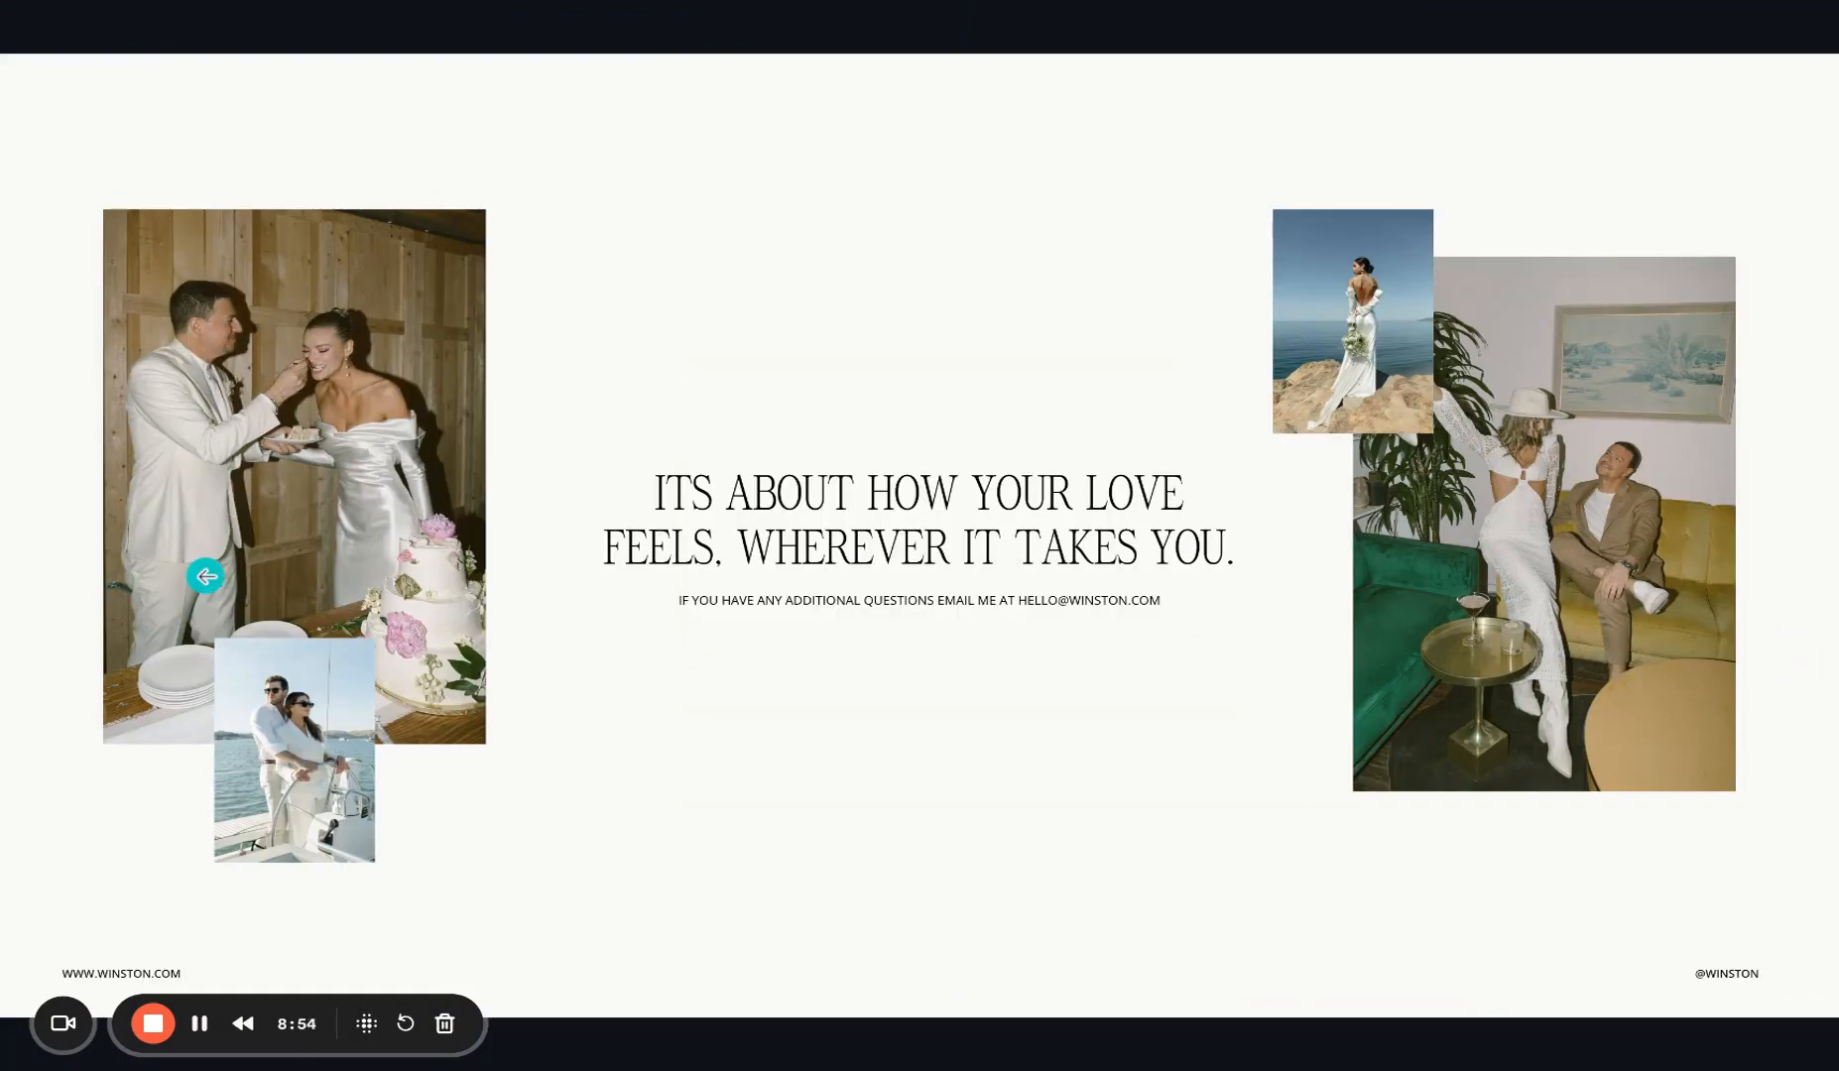
click(9, 530)
click(10, 530)
click(10, 530)
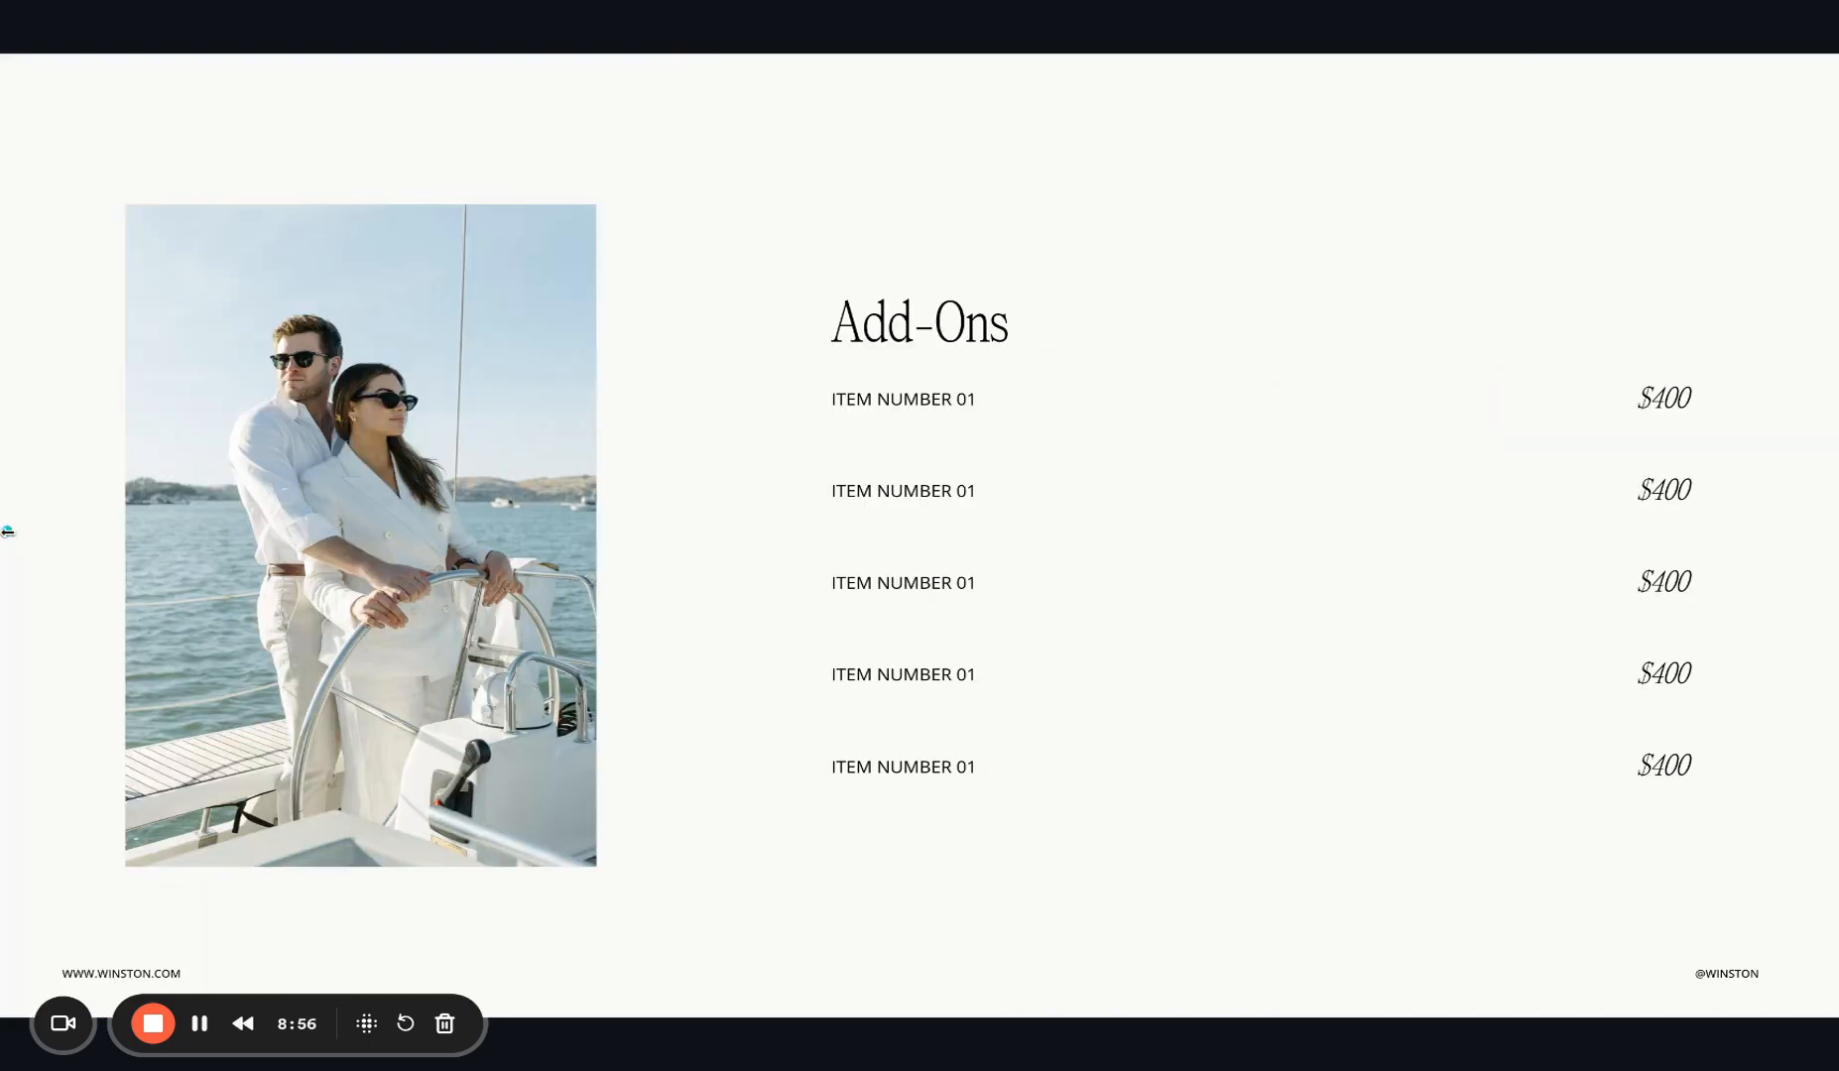
click(10, 531)
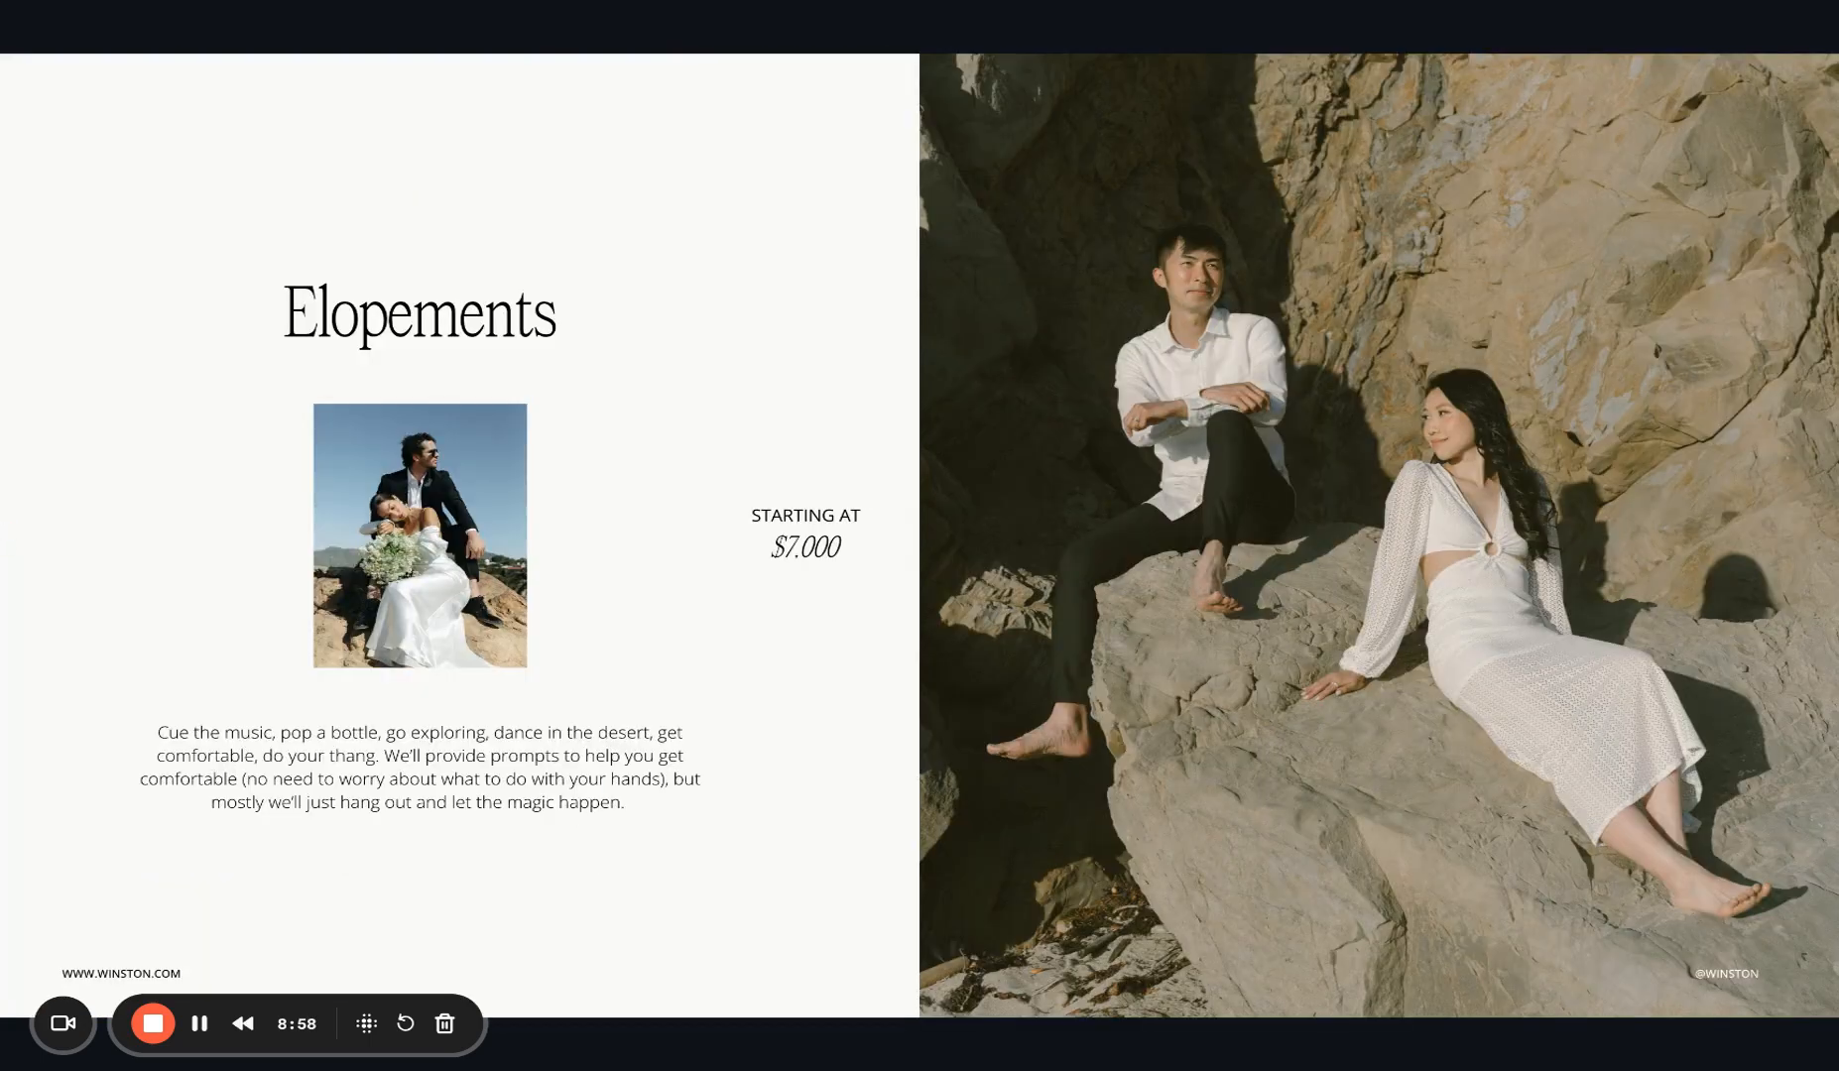
click(17, 534)
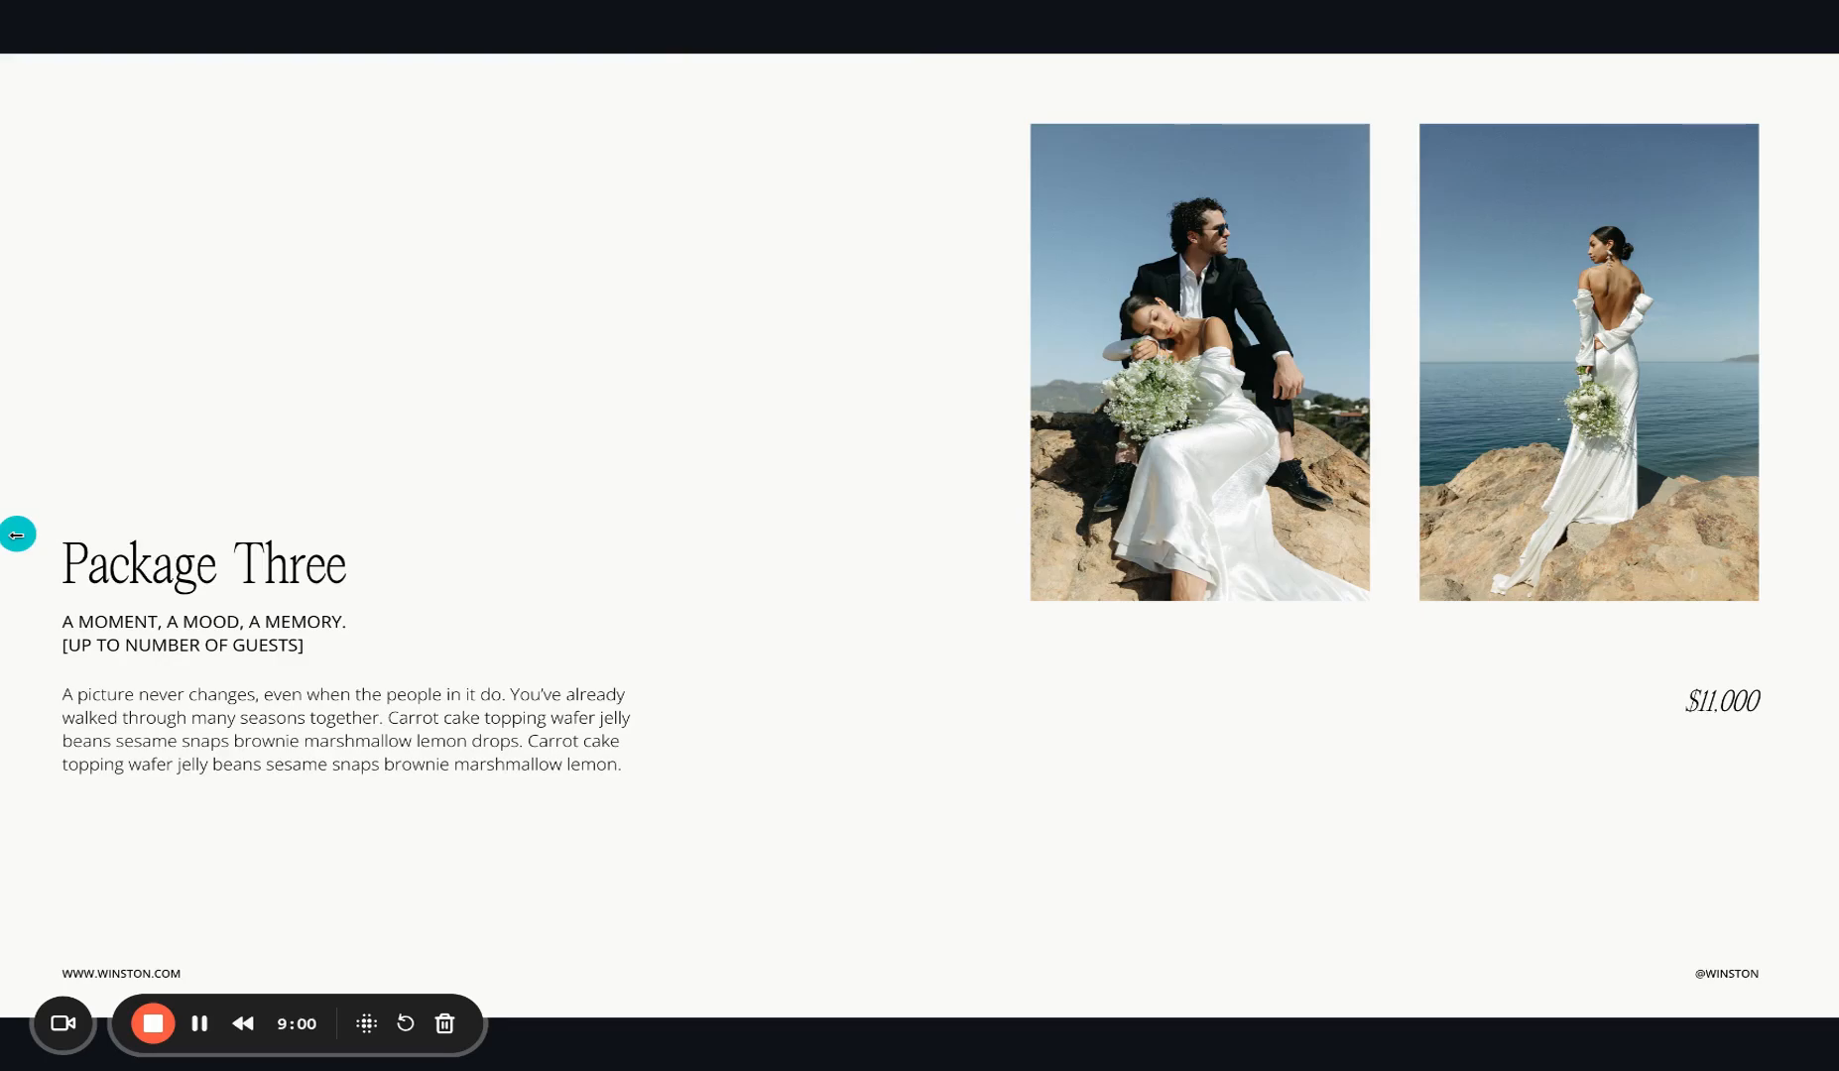
key(Escape)
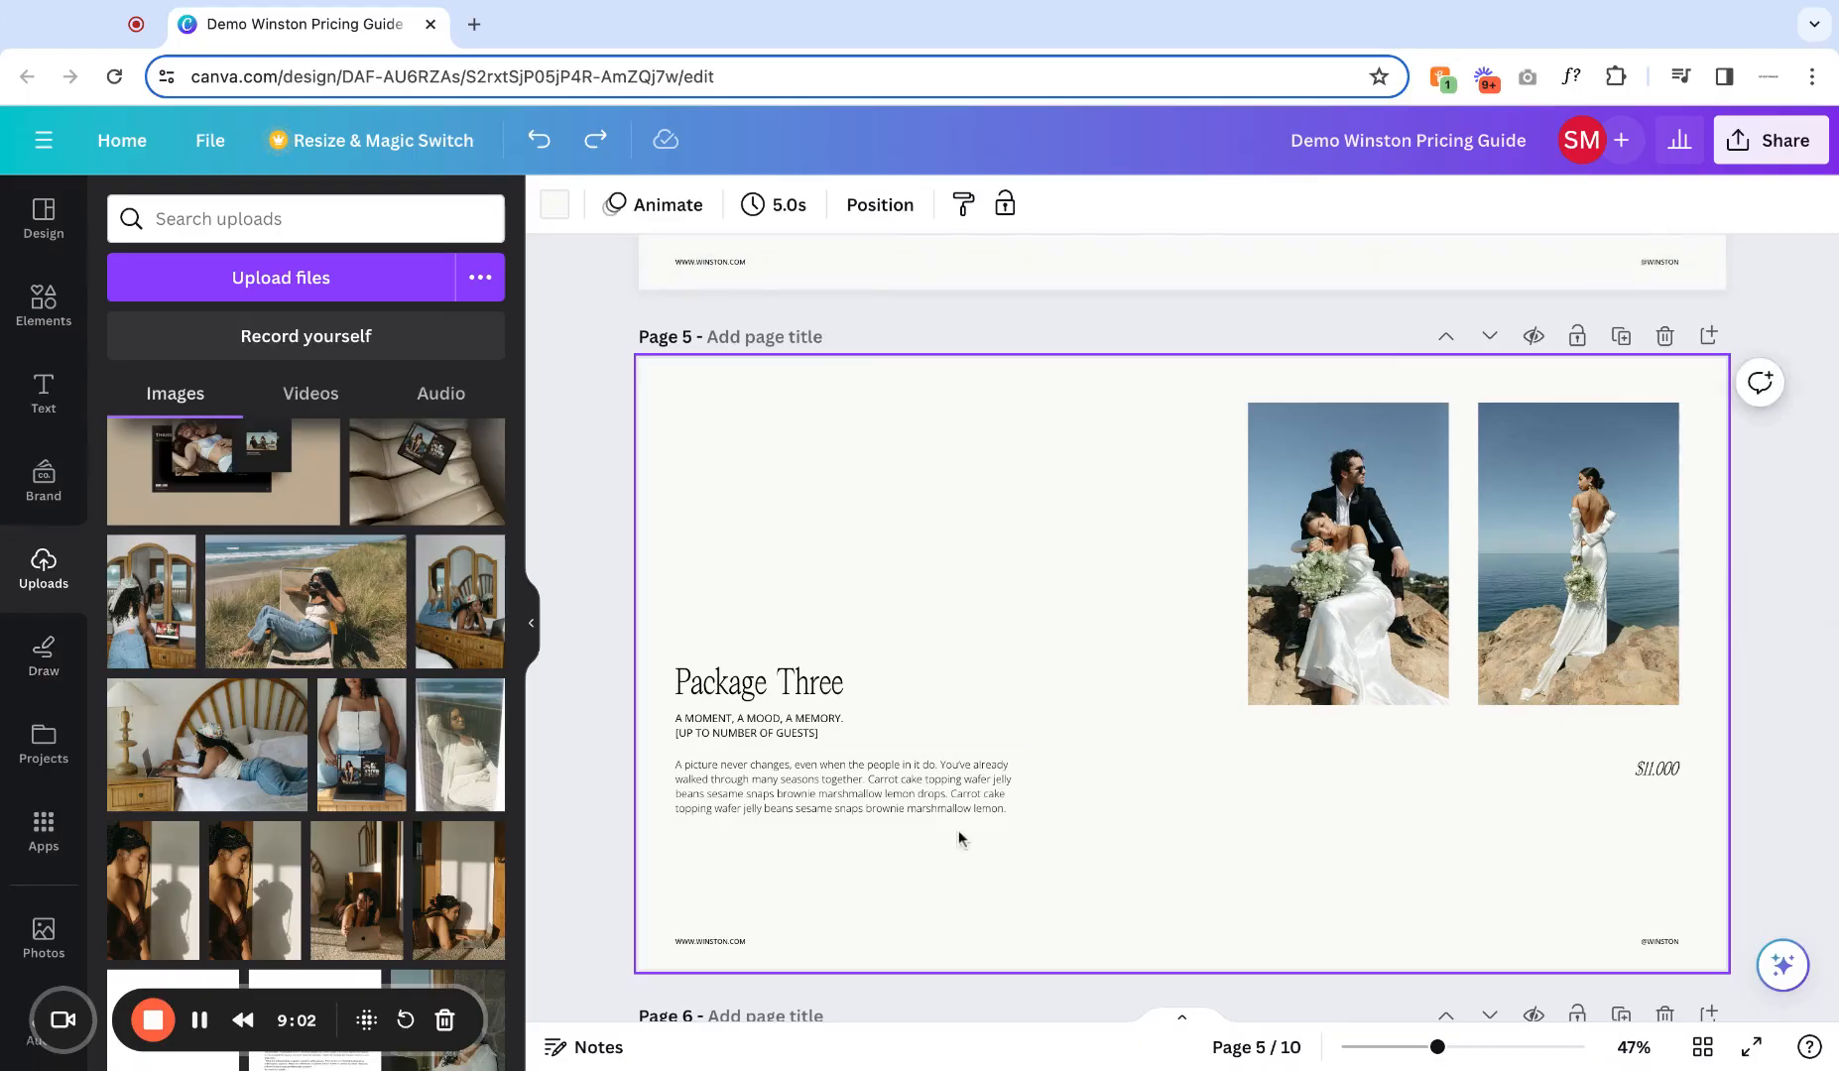
Look over the design templates and the elements library without adding anything to the guide.
scroll(1774, 640, down, 1)
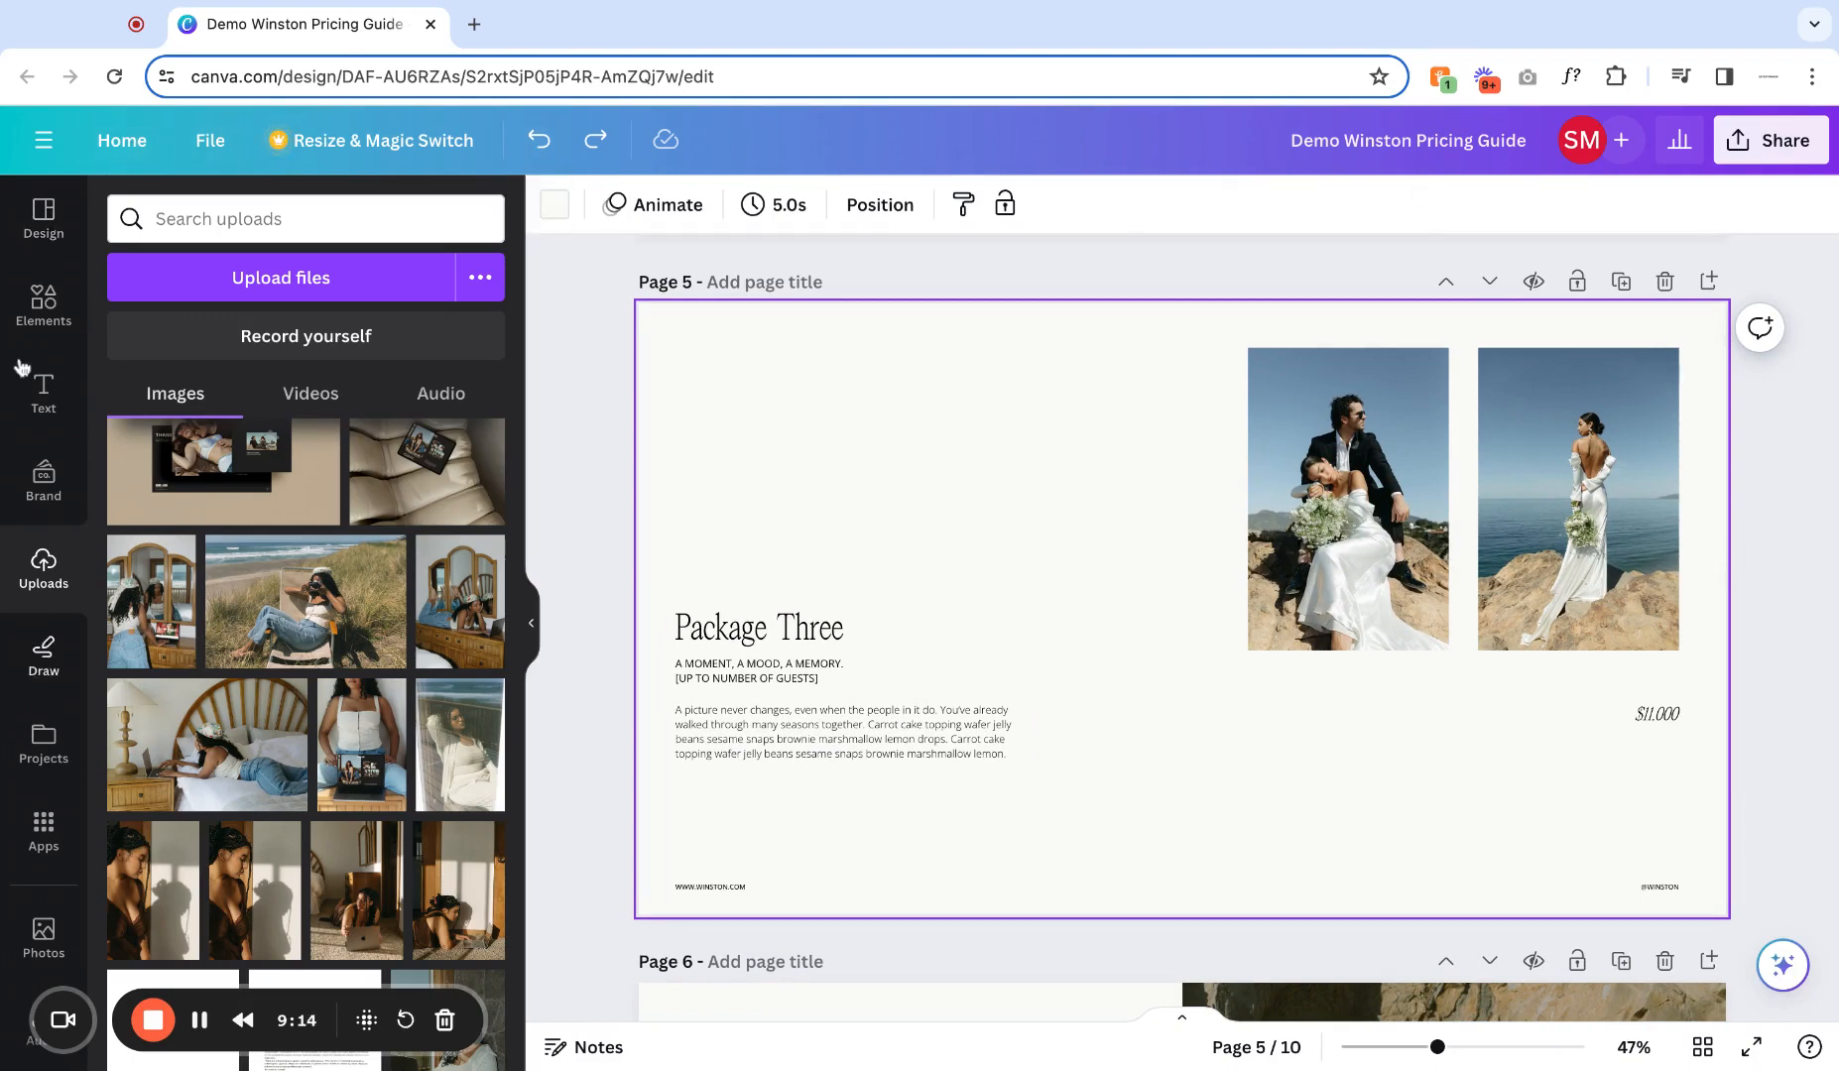
click(49, 226)
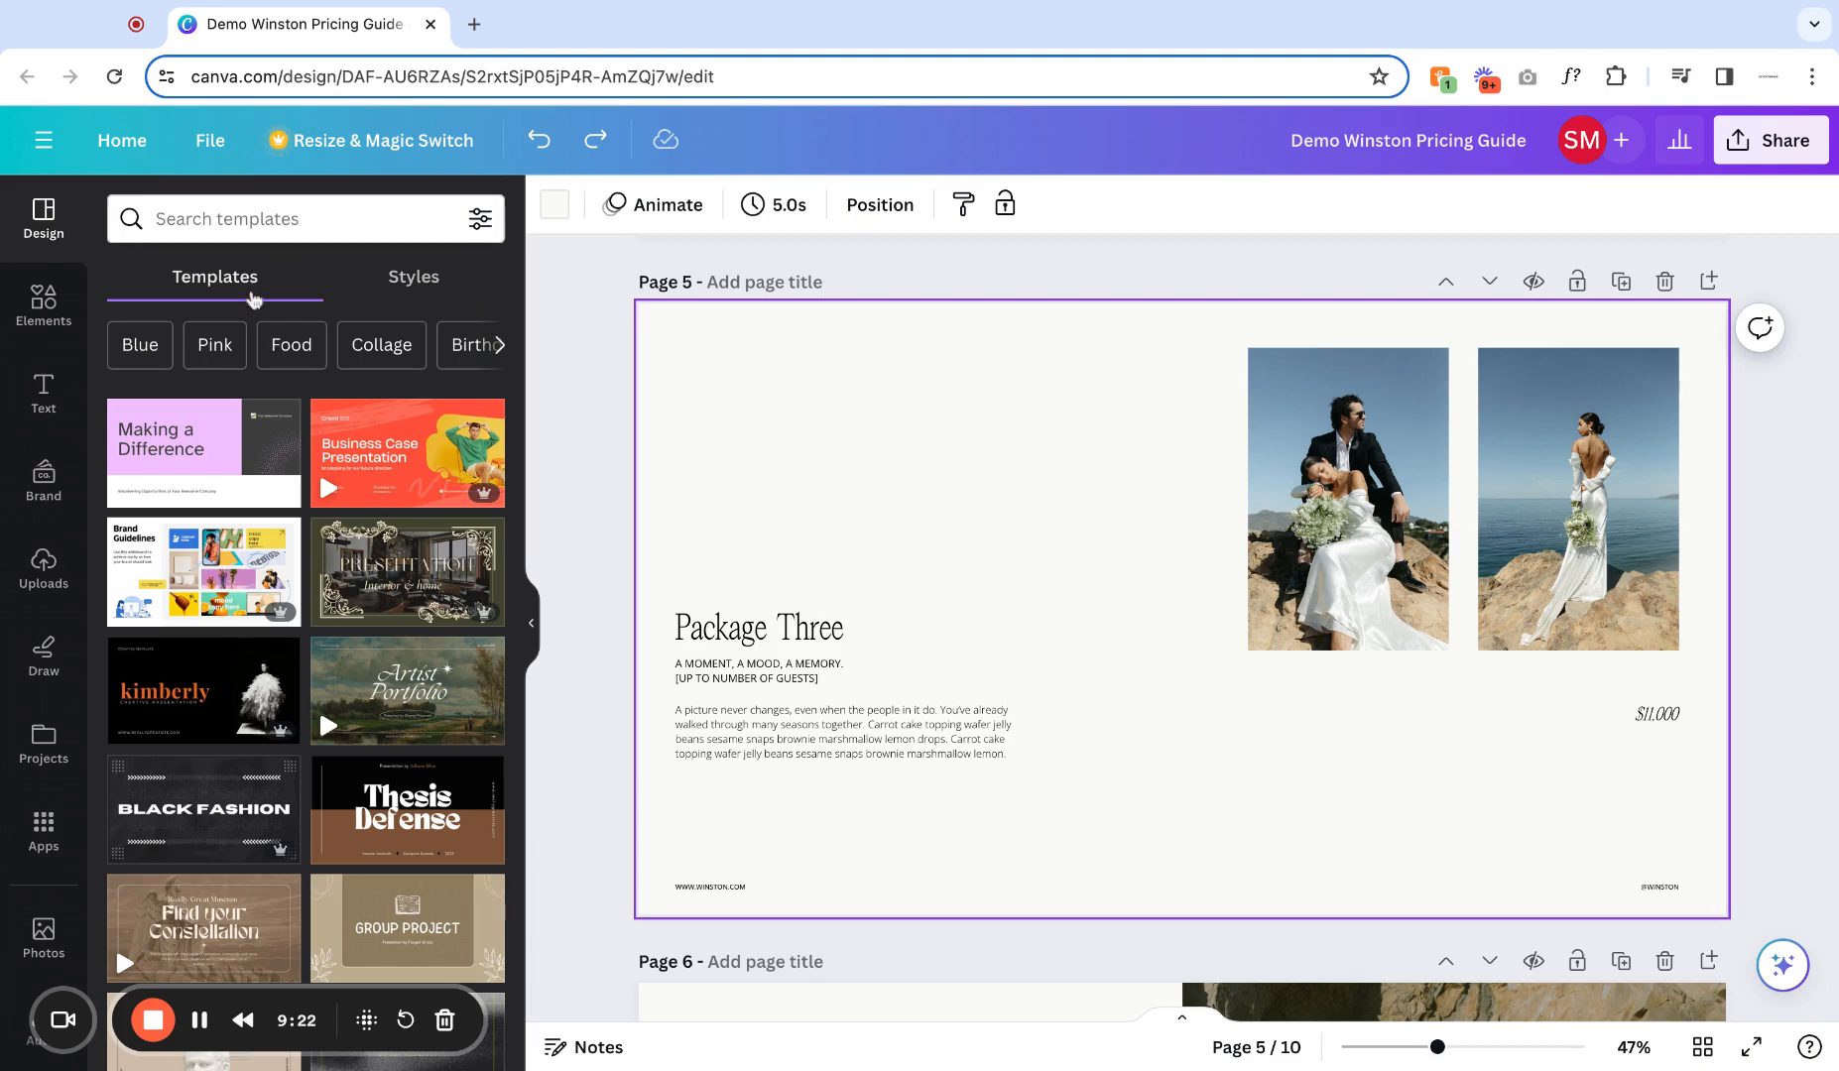
mouse_move(161, 466)
click(44, 304)
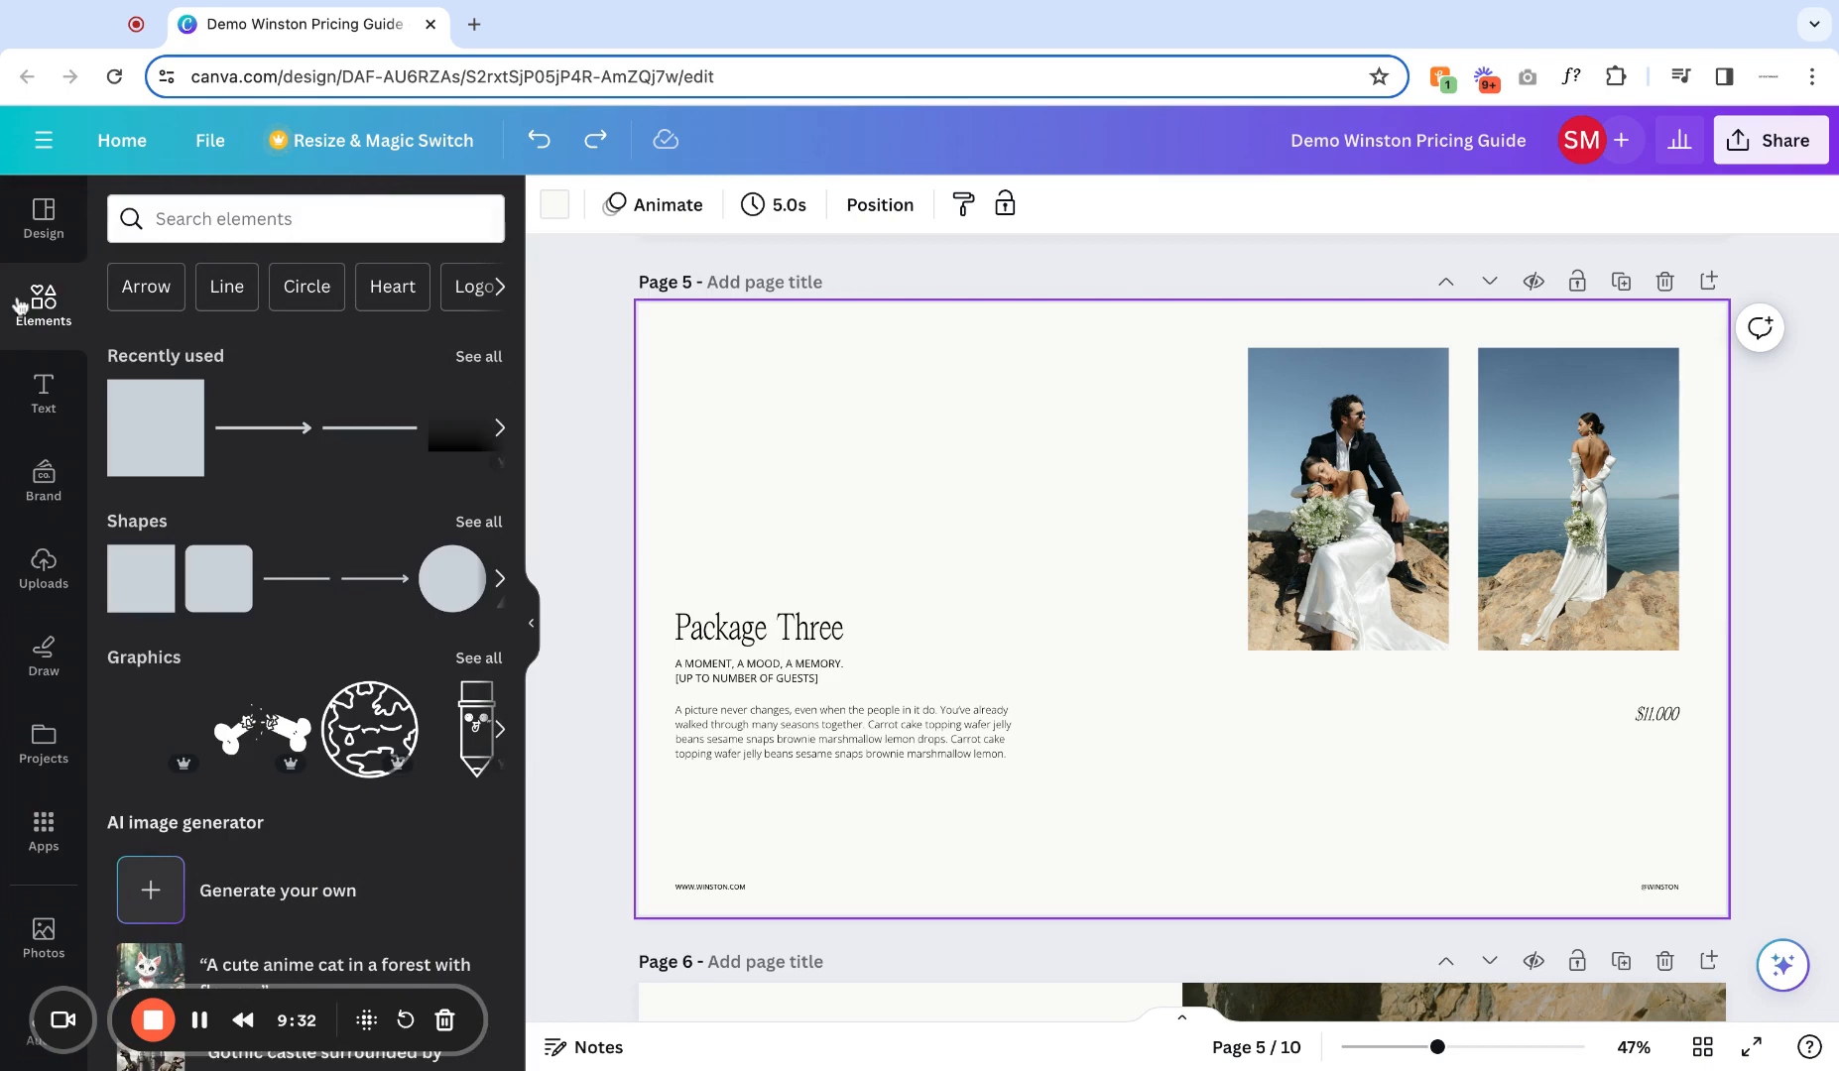
Add a square shape to page 5 and move it so it partly overlaps the couple photo.
scroll(297, 496, down, 3)
scroll(277, 397, up, 3)
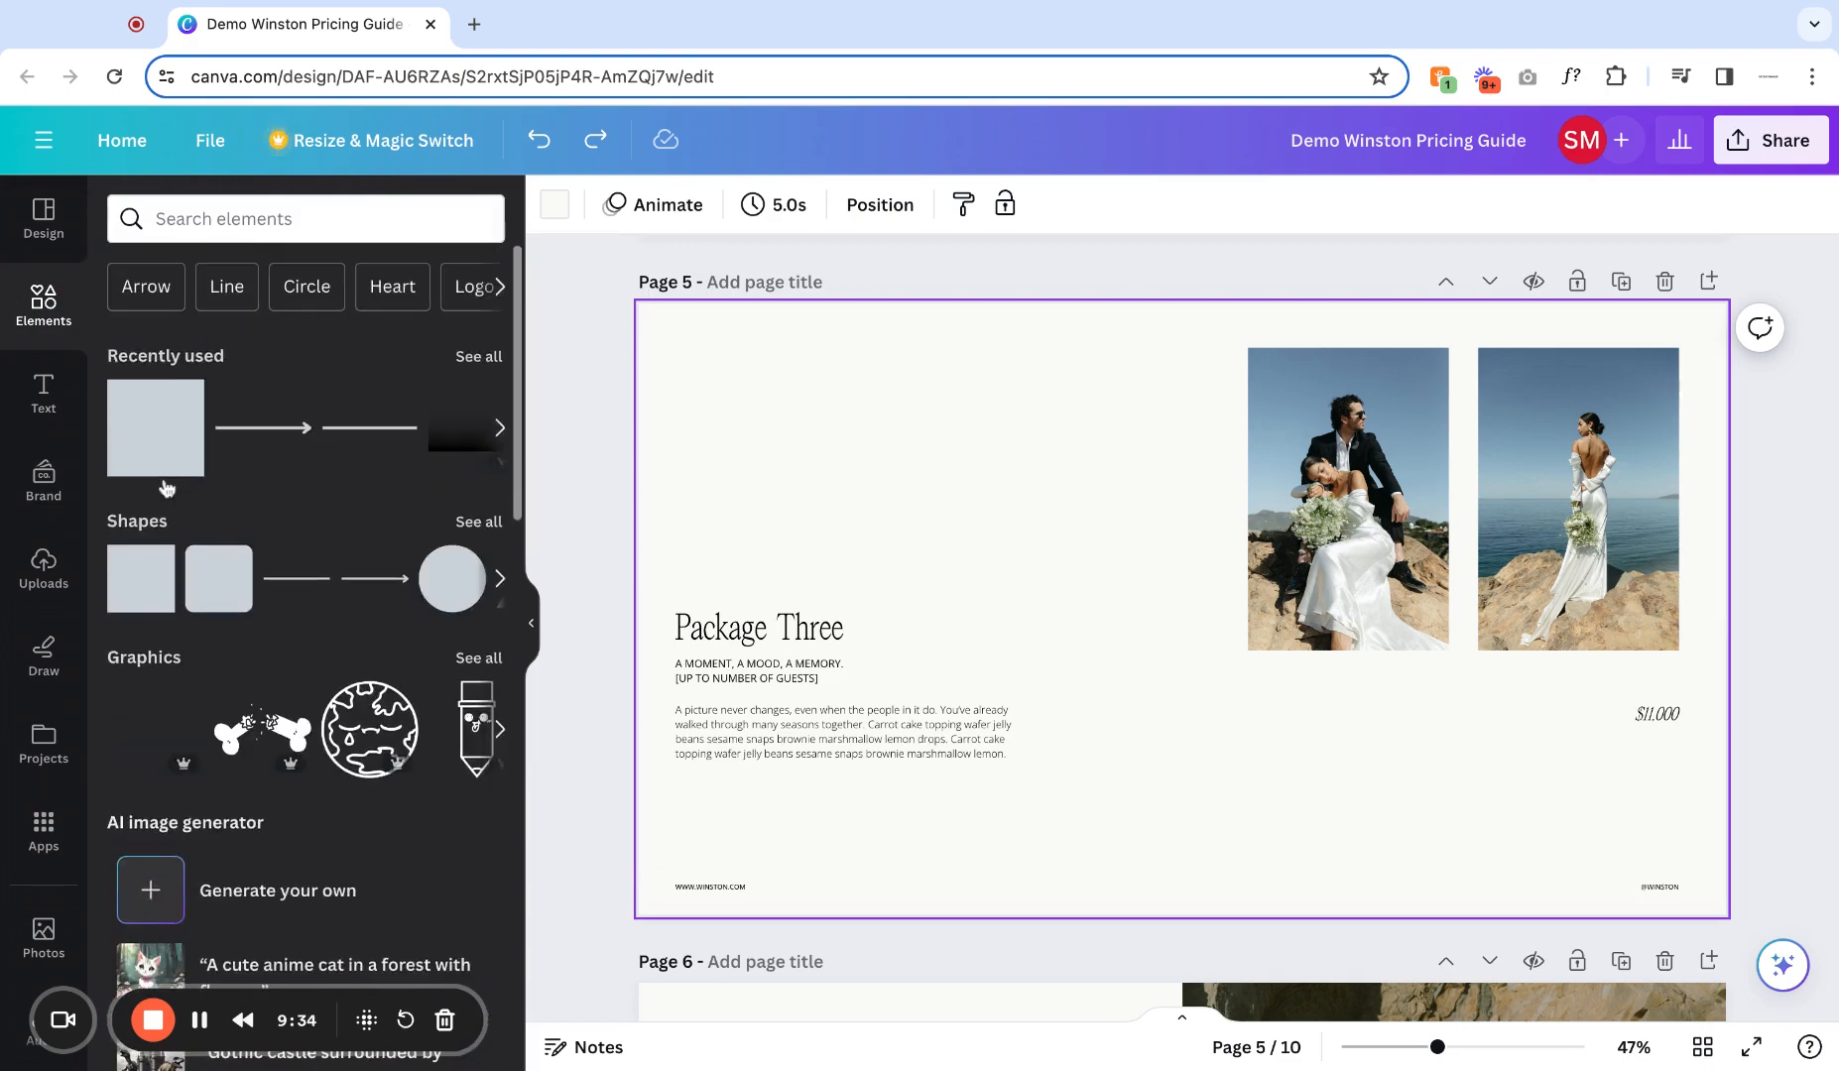
click(248, 230)
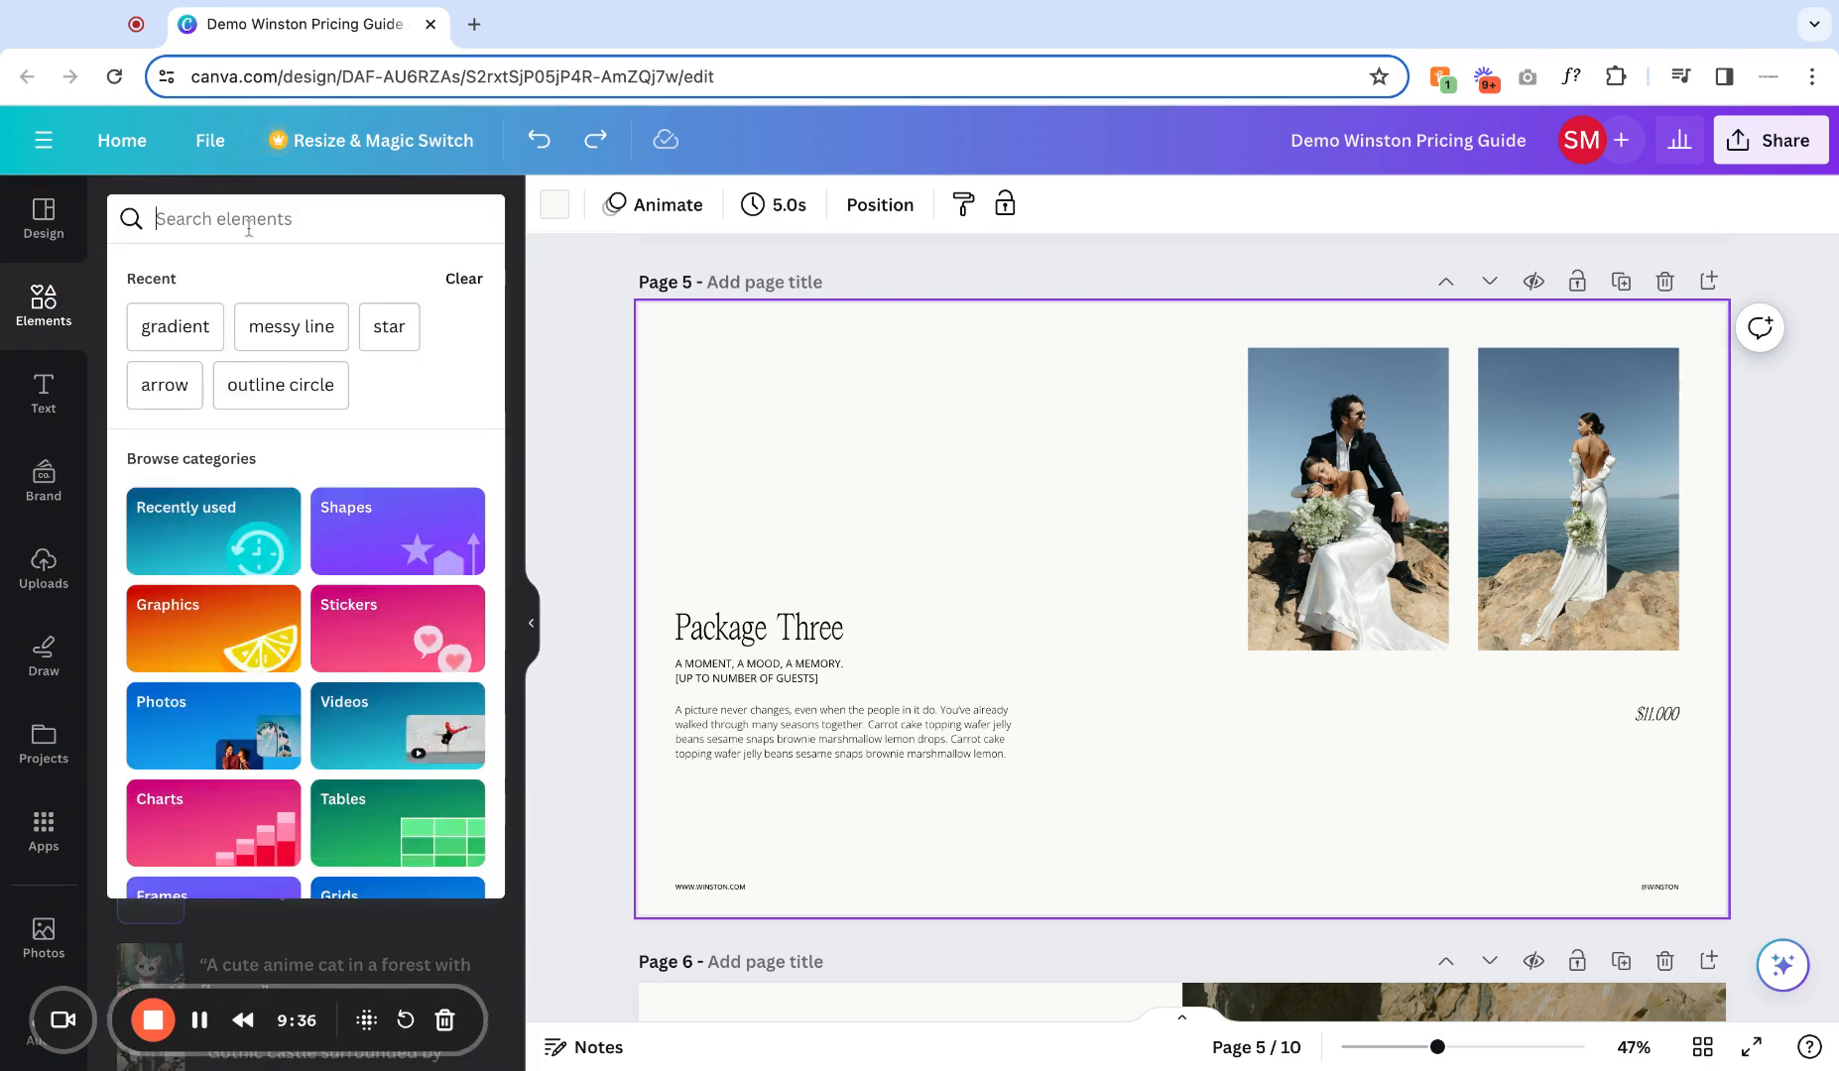
click(327, 933)
click(157, 447)
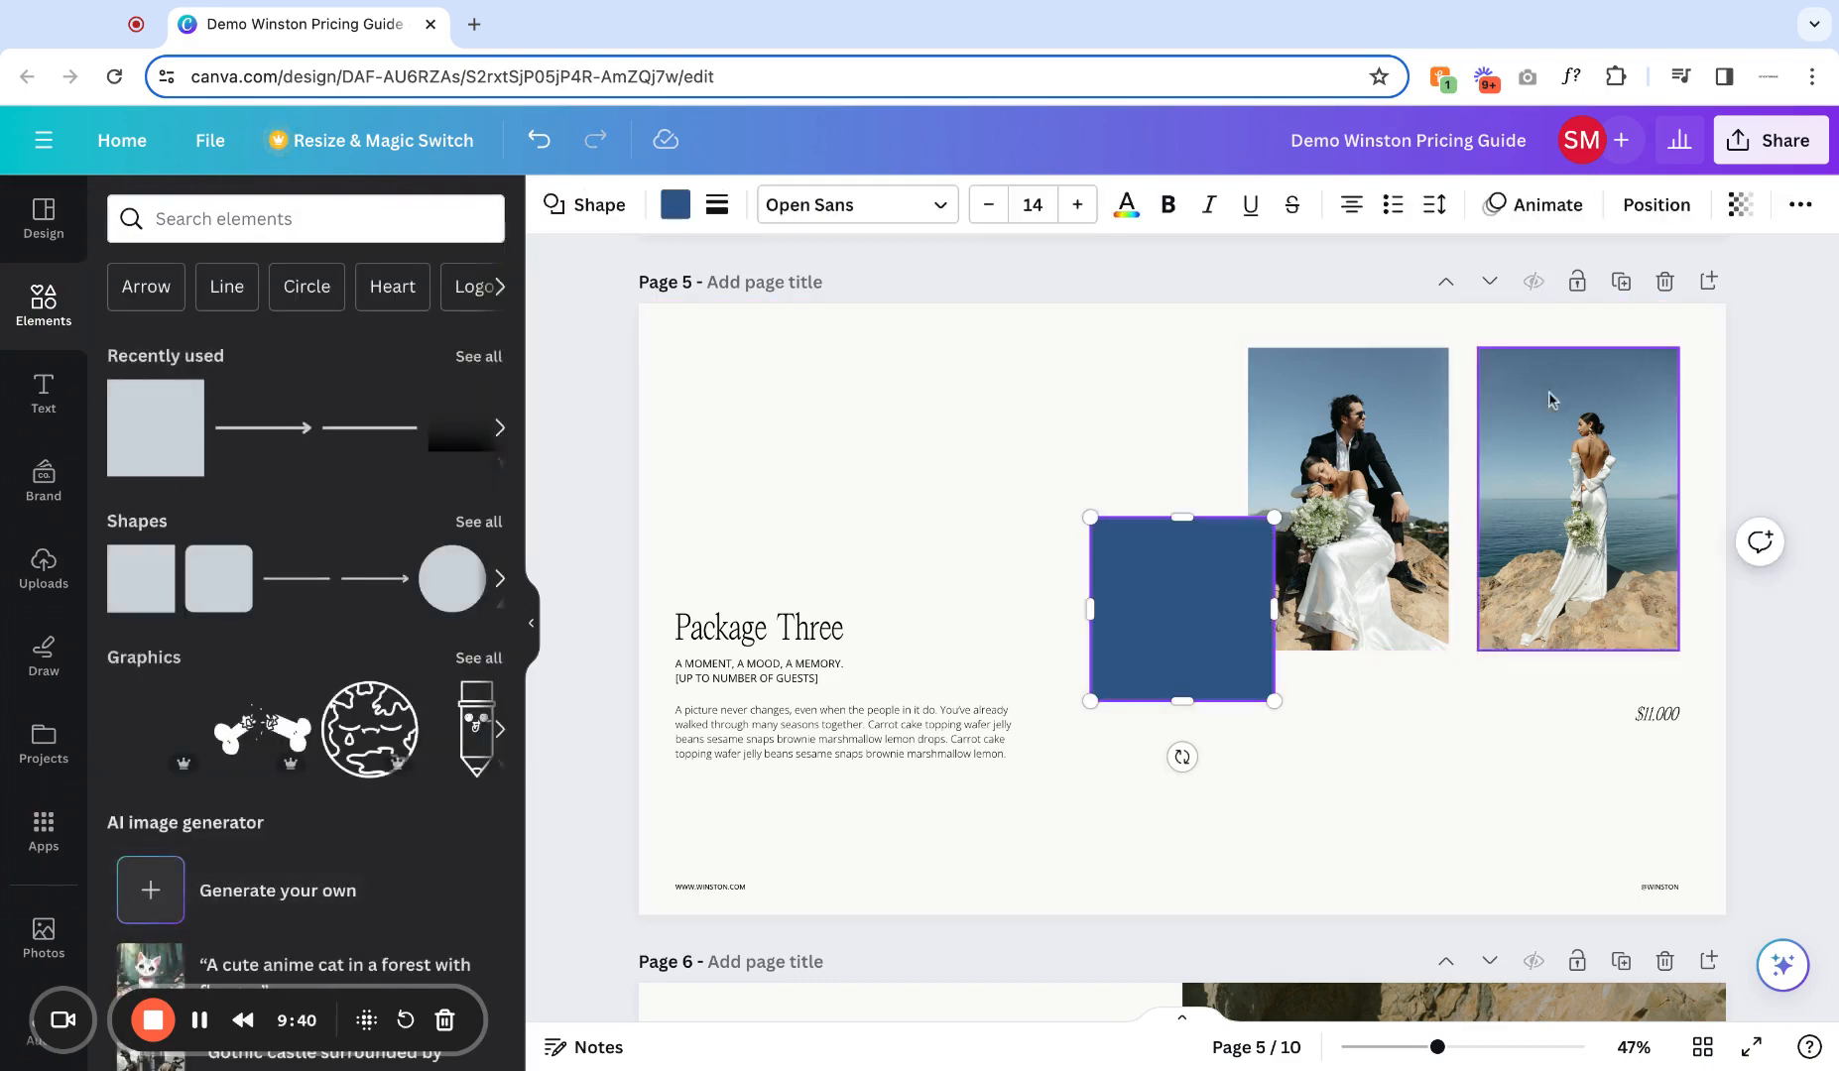
mouse_move(1212, 595)
mouse_down()
mouse_move(1334, 476)
mouse_move(1379, 485)
mouse_move(1212, 587)
mouse_up()
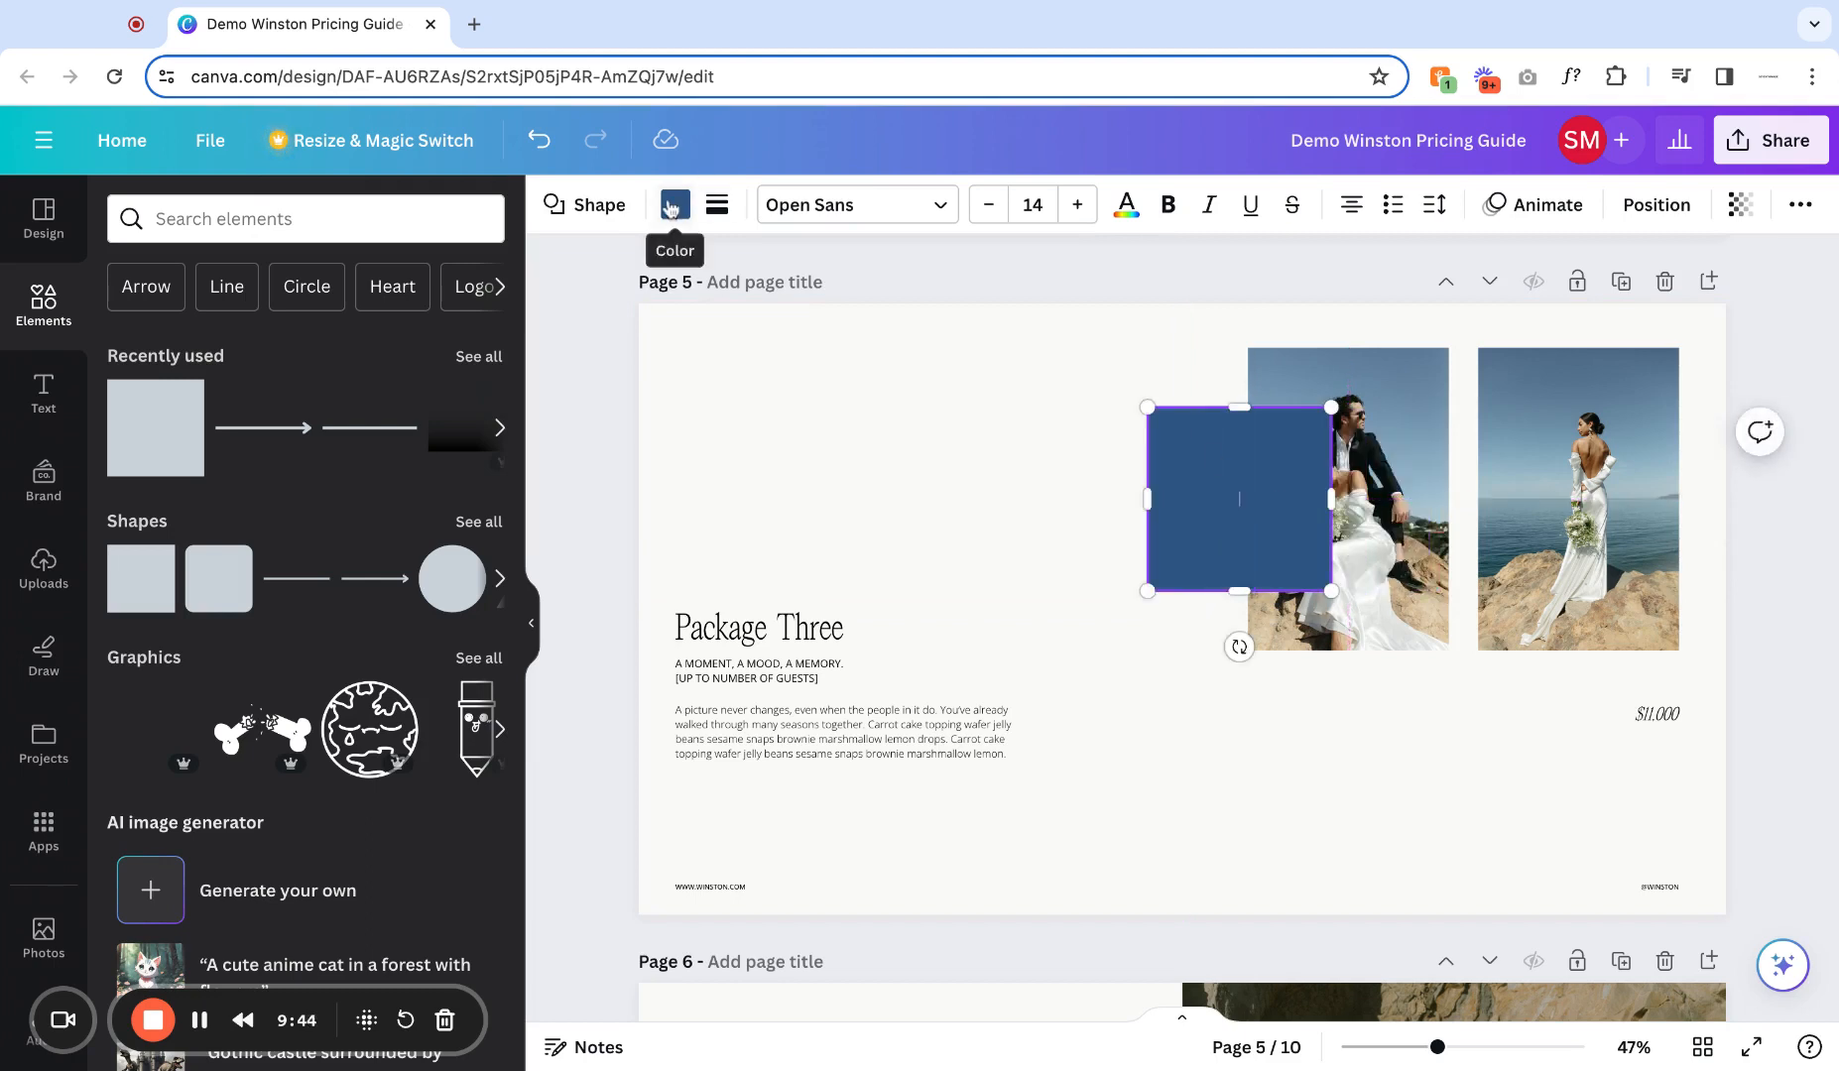
Remove the square's fill and give it a solid border with a weight of 1.
click(675, 205)
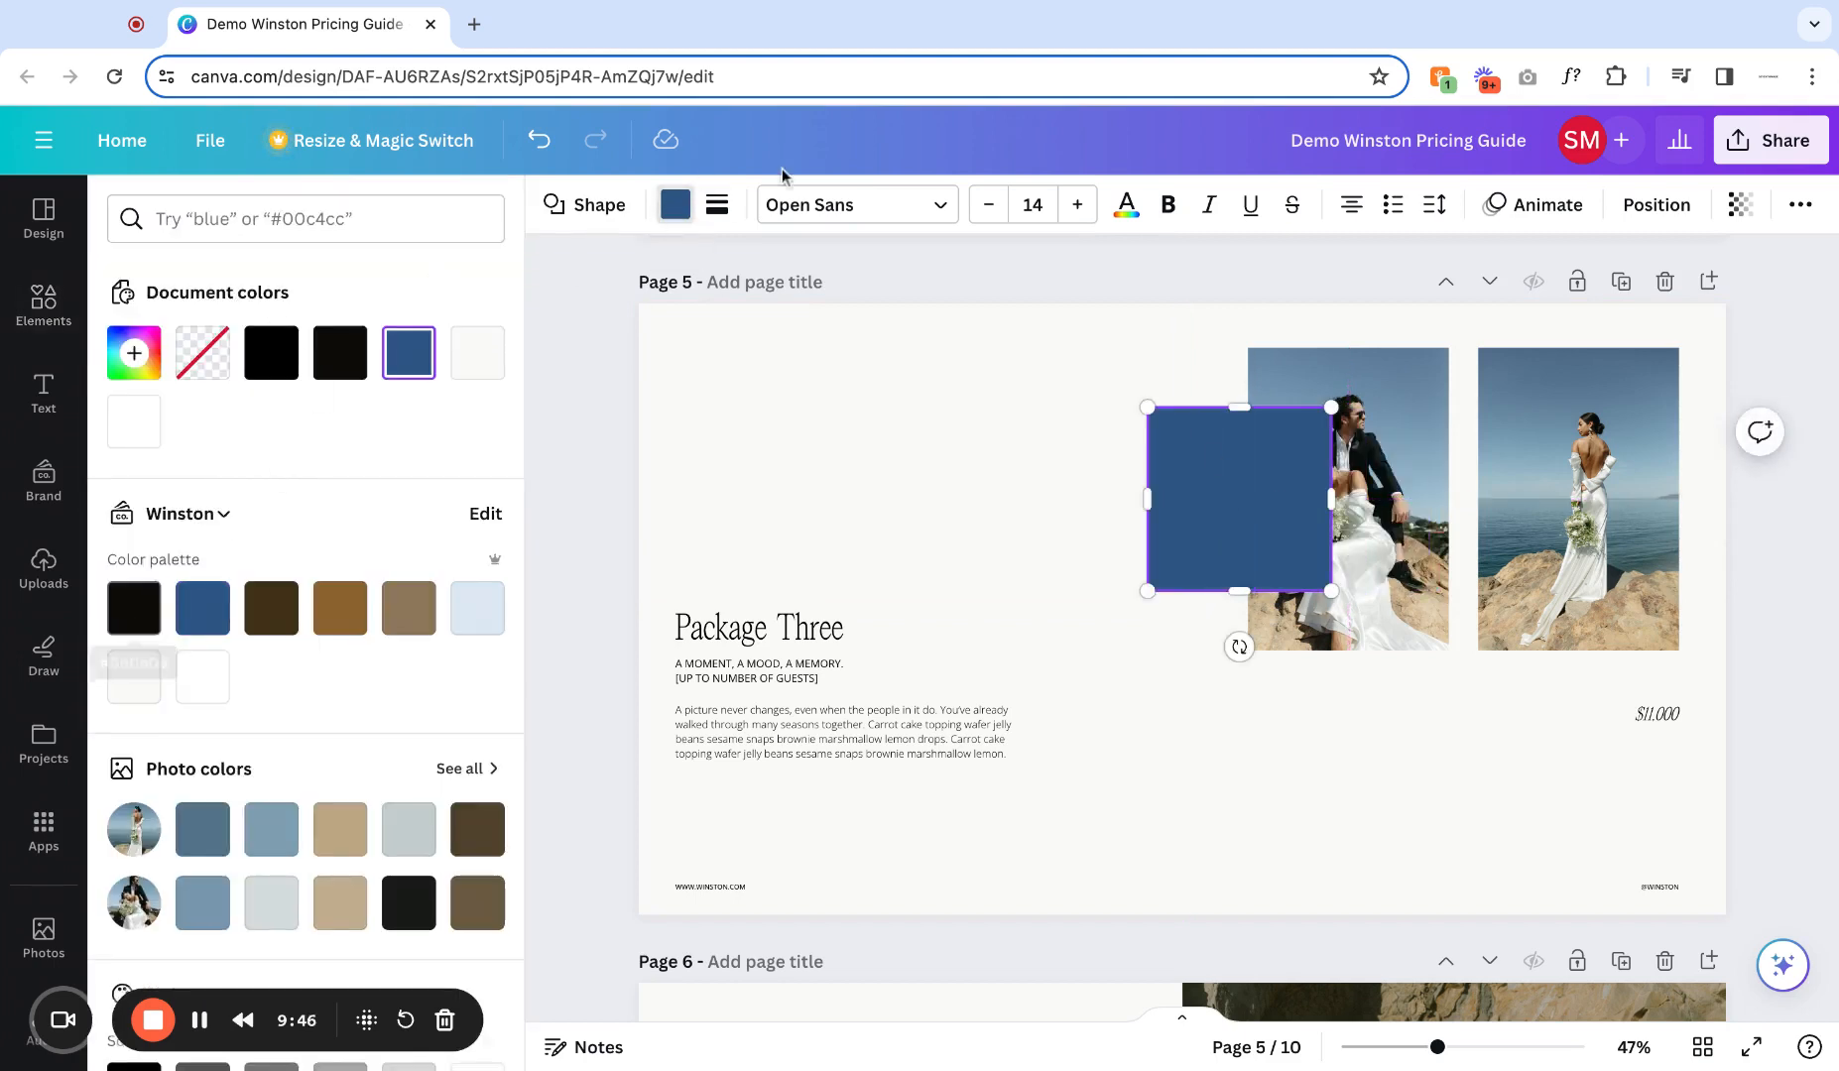
click(198, 359)
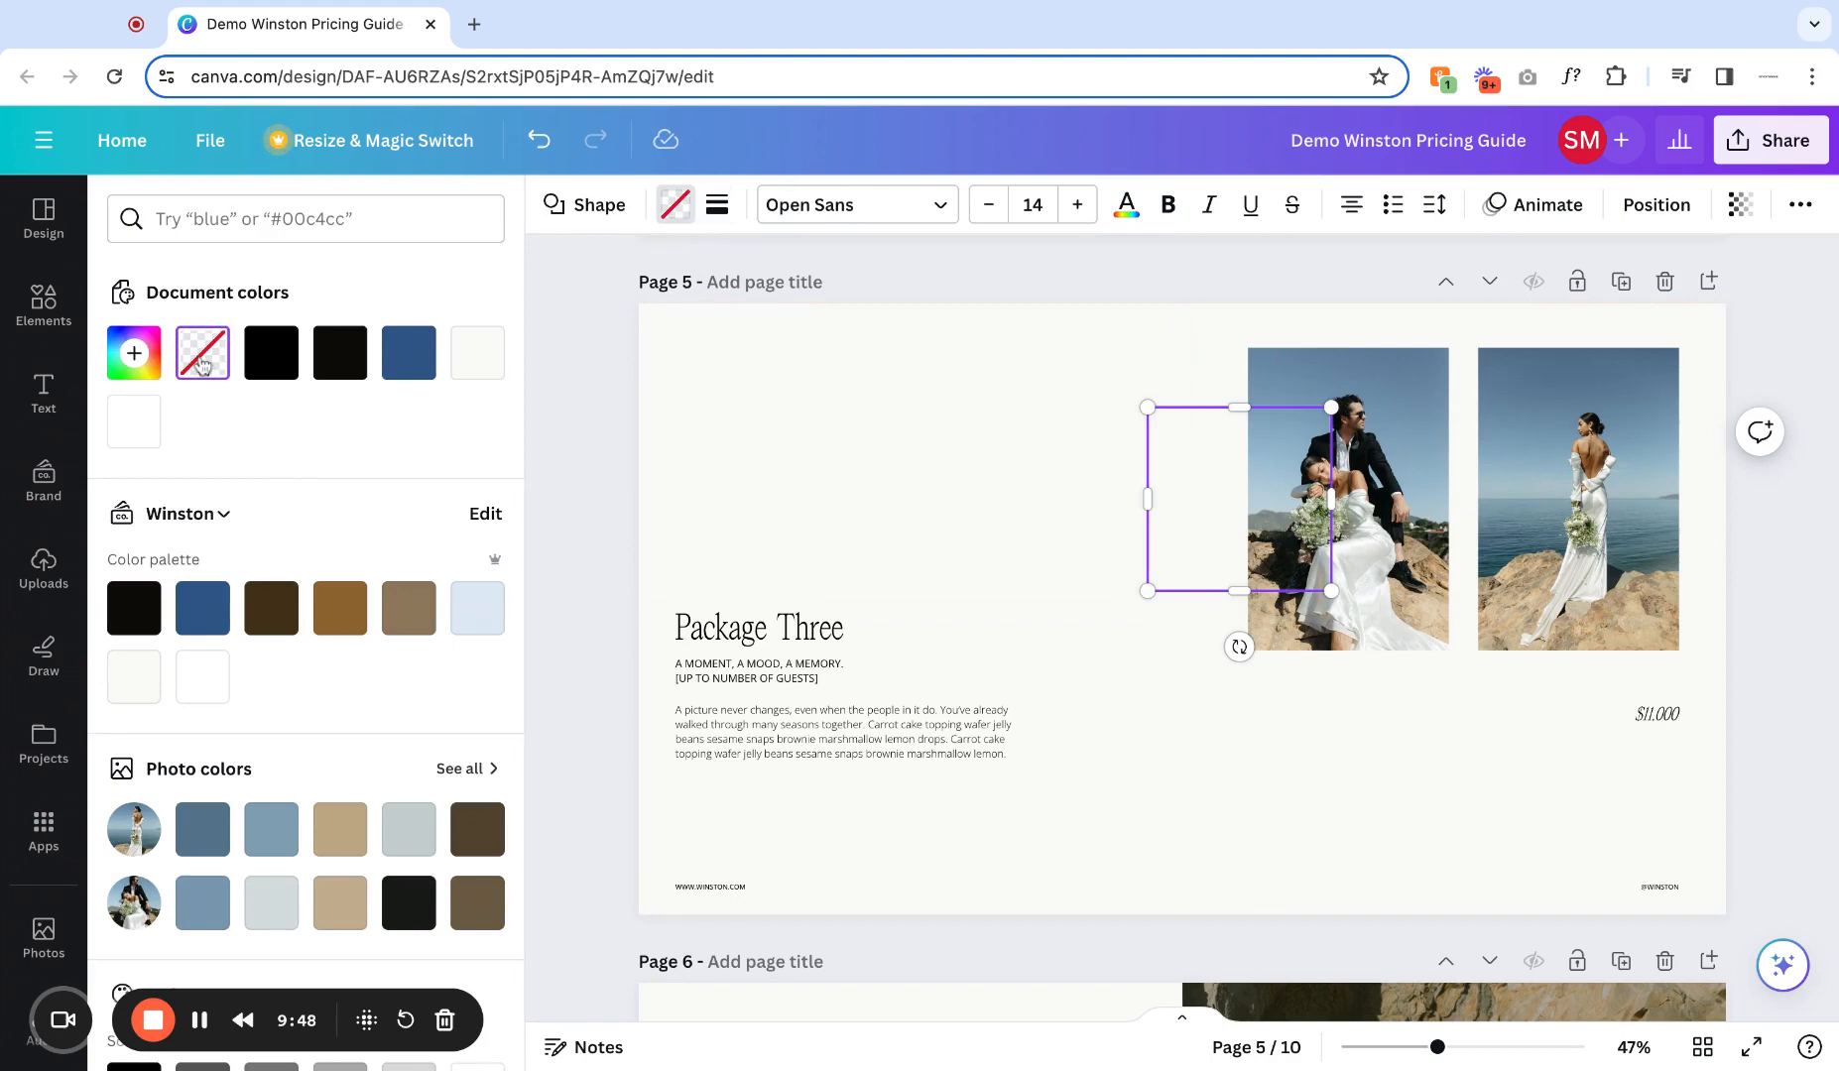
click(716, 205)
click(1081, 328)
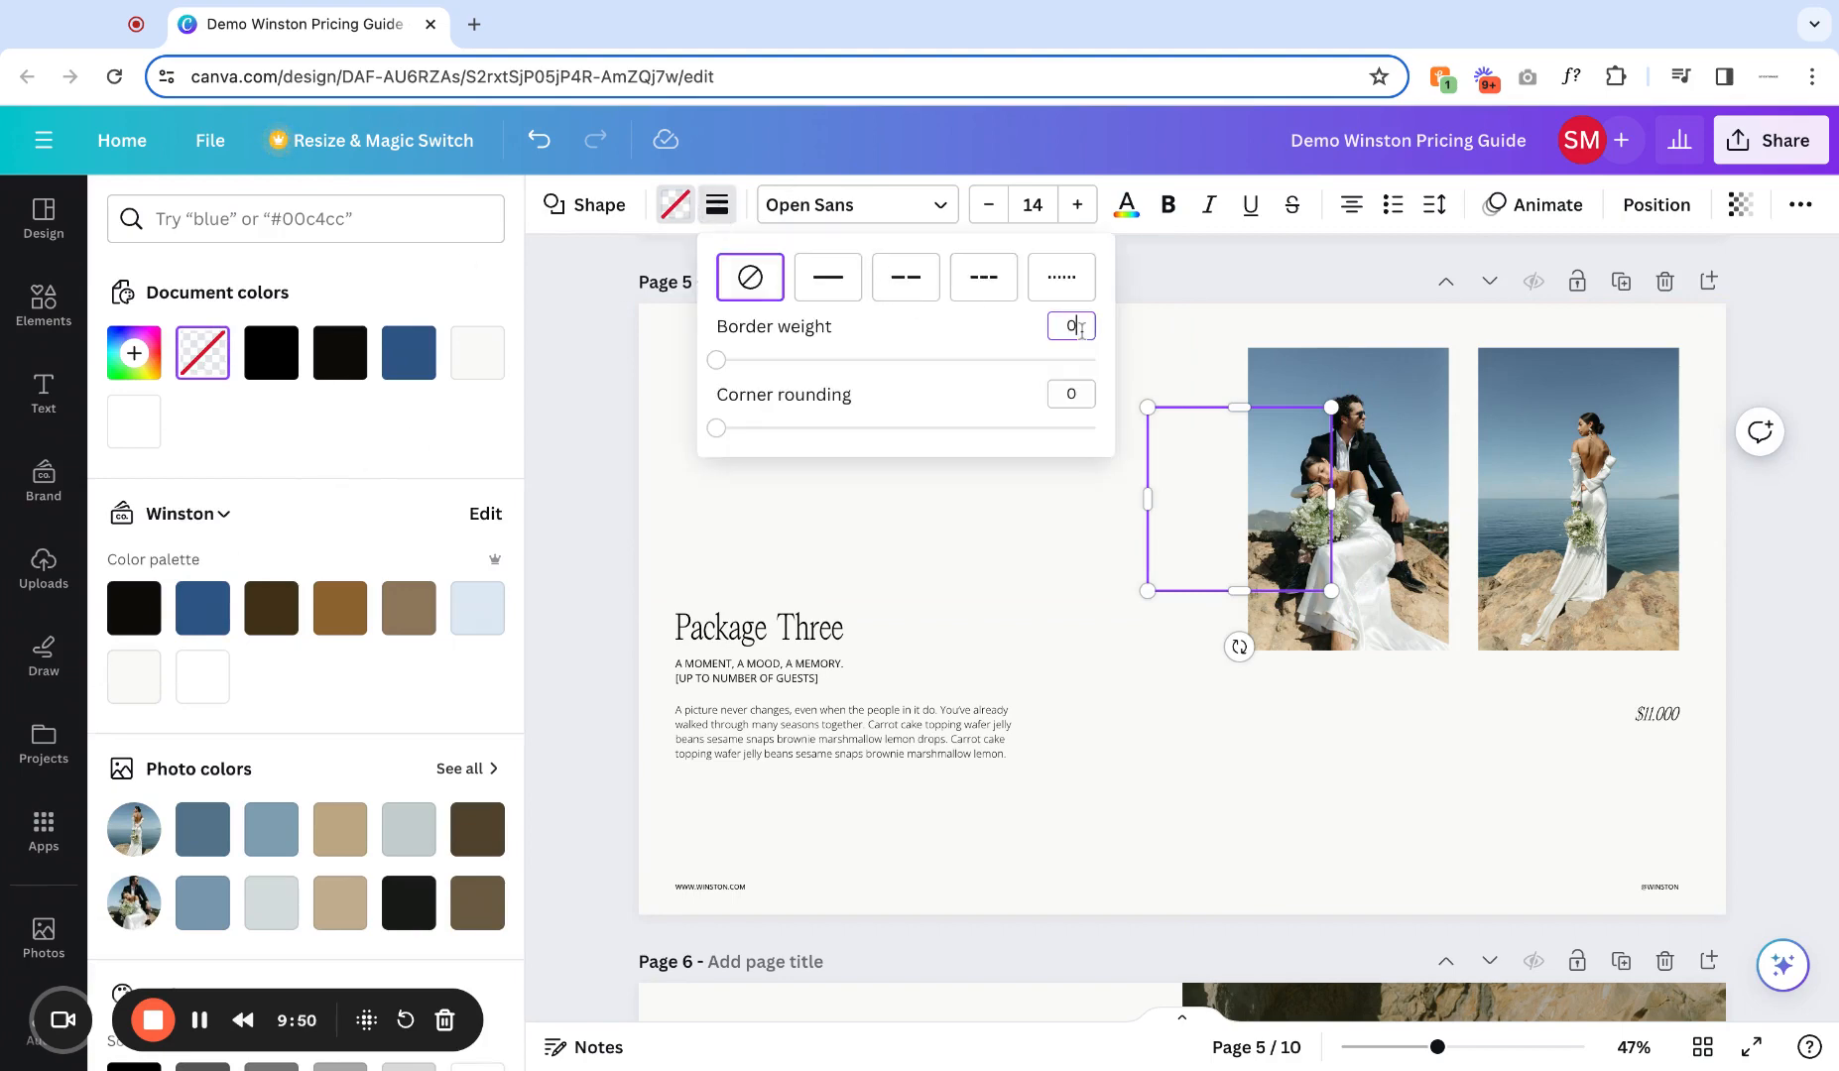
text(1)
key(Return)
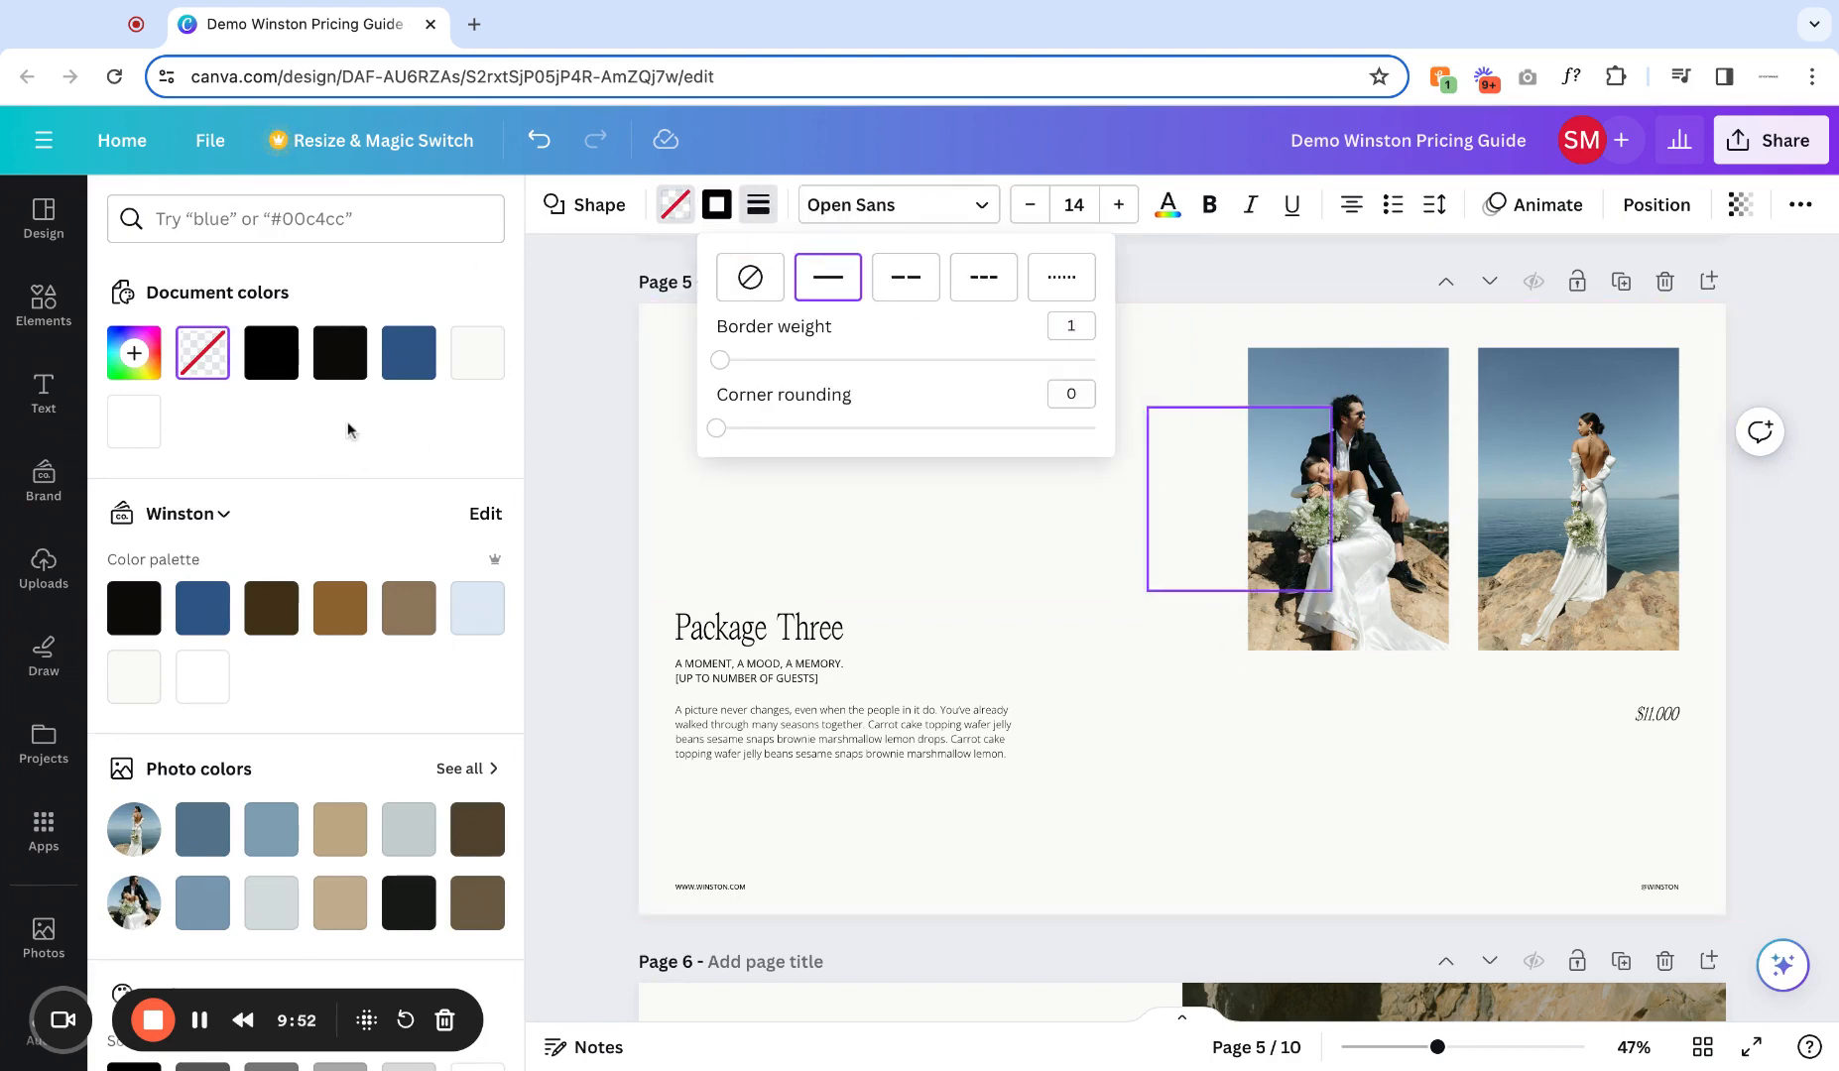
click(965, 585)
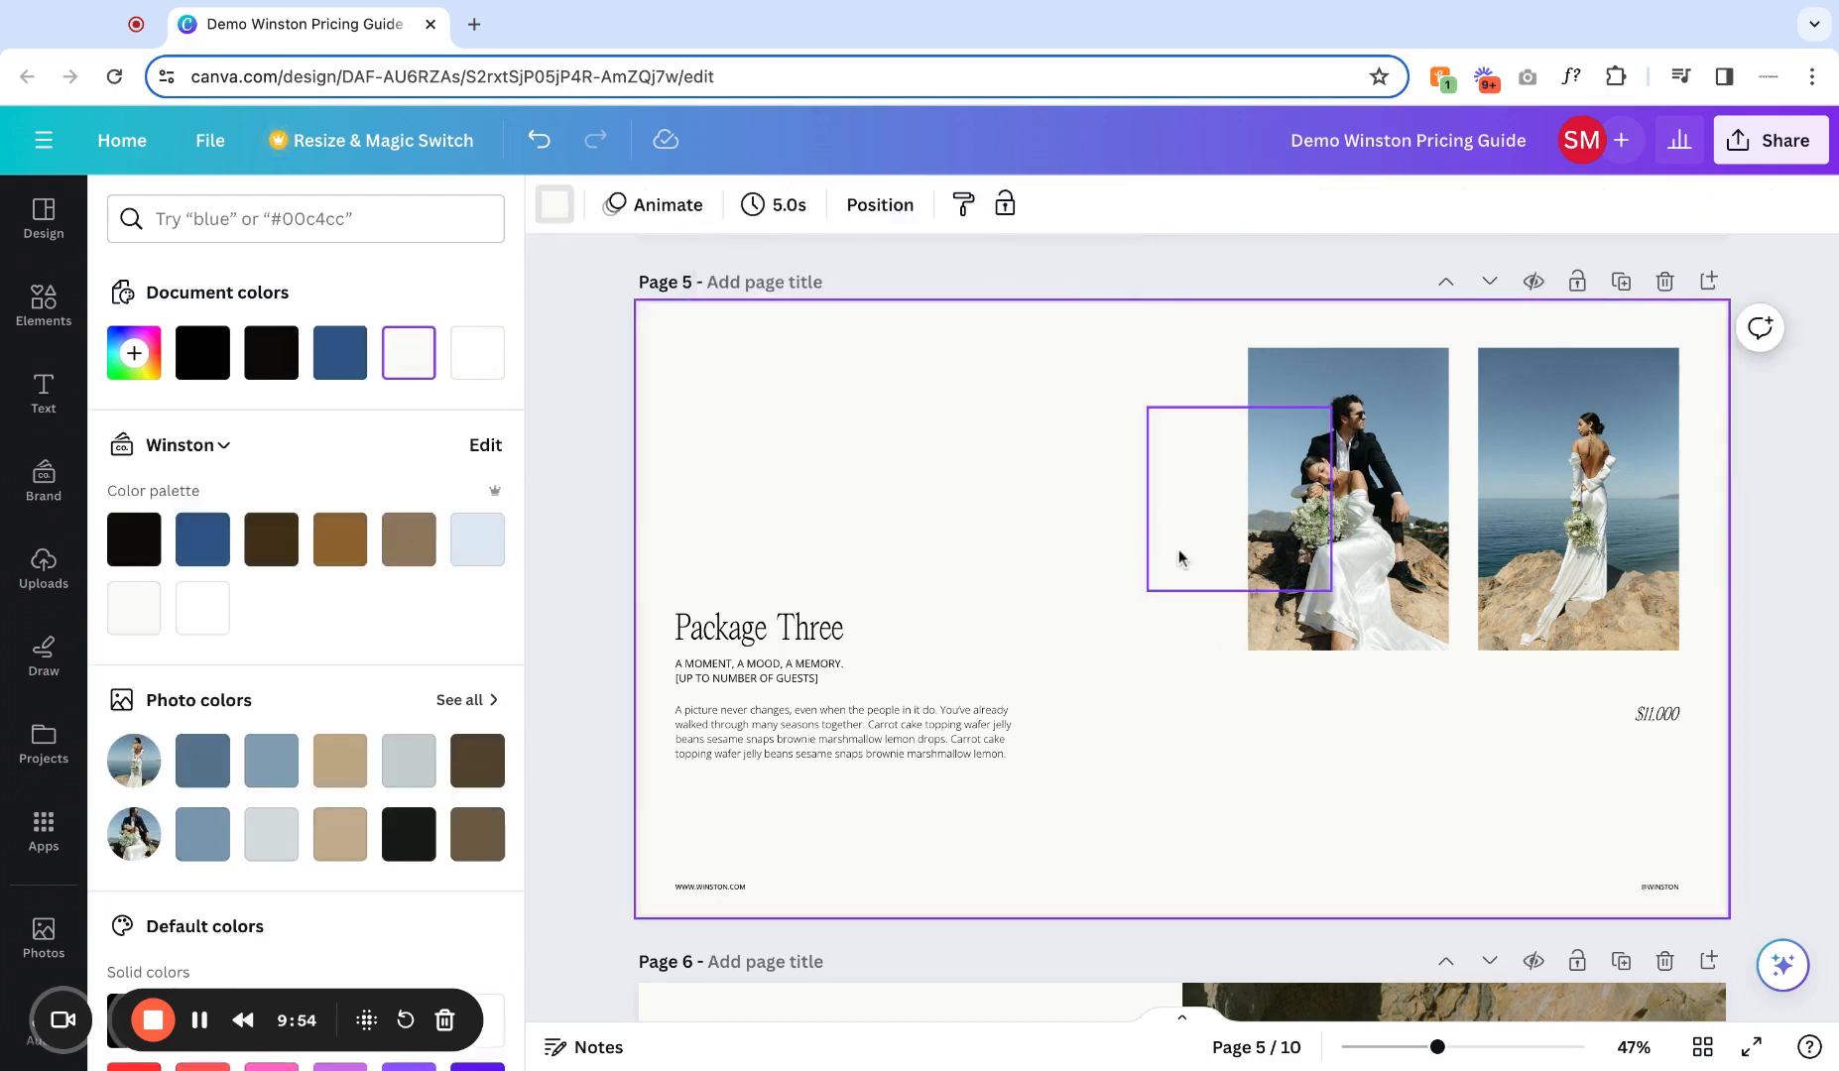
Move the outlined square onto the couple photo and stretch it to match the photo's edges.
drag(1175, 544, 1276, 484)
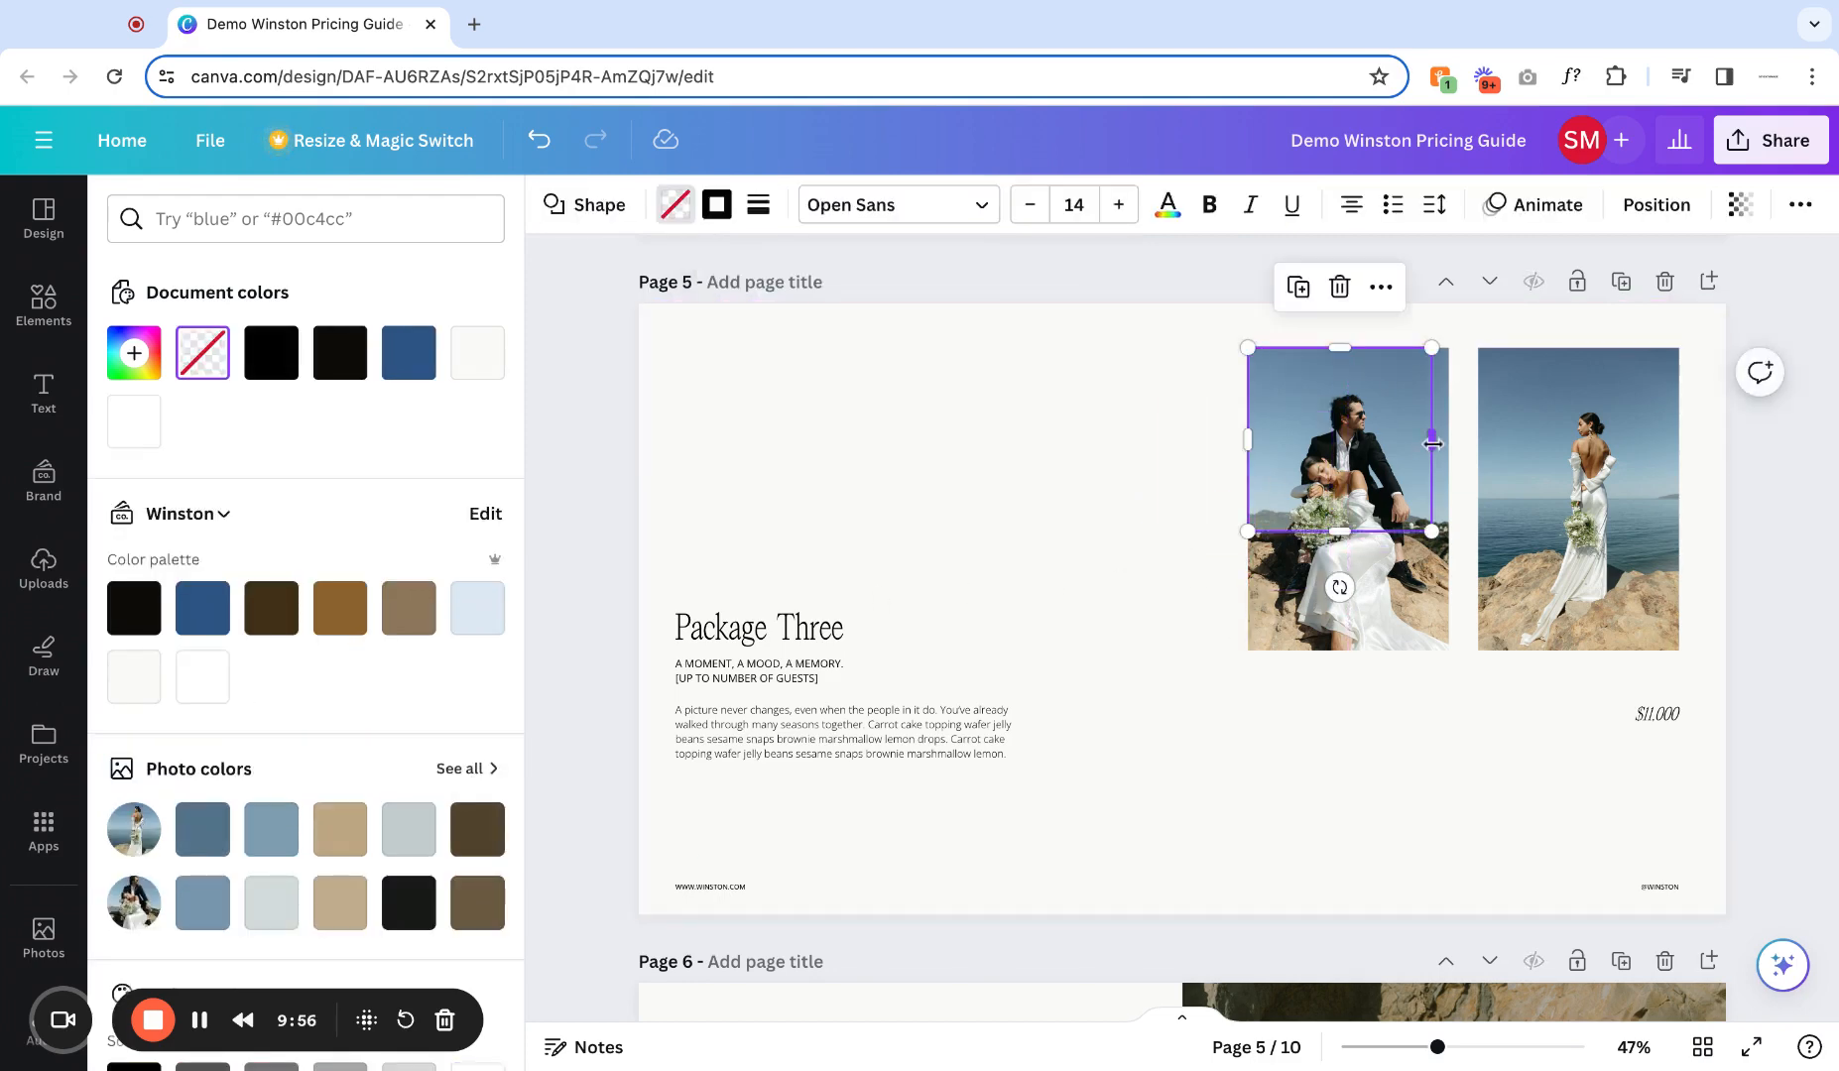
drag(1431, 439, 1432, 443)
drag(1348, 532, 1348, 651)
click(1376, 803)
Duplicate the couple photo's outline and align the copy with the edges of the bride photo.
click(1327, 568)
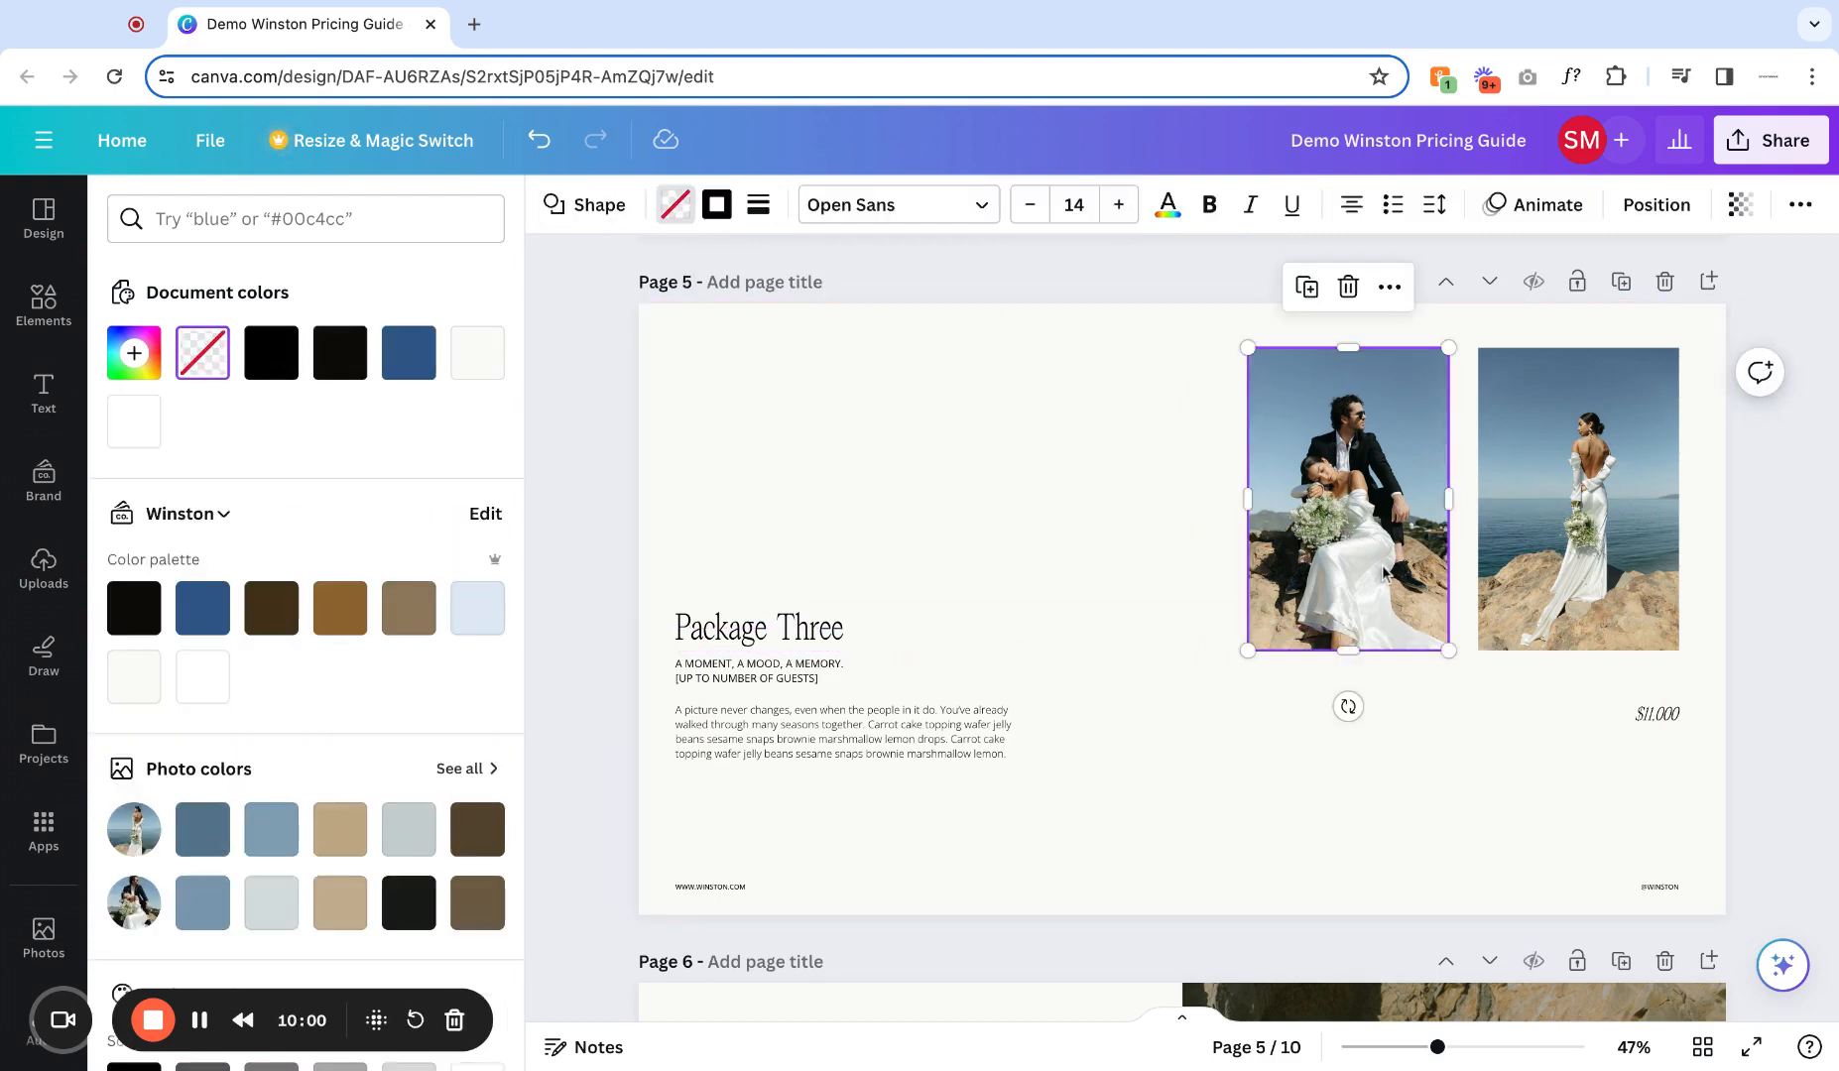
drag(1327, 568, 1558, 571)
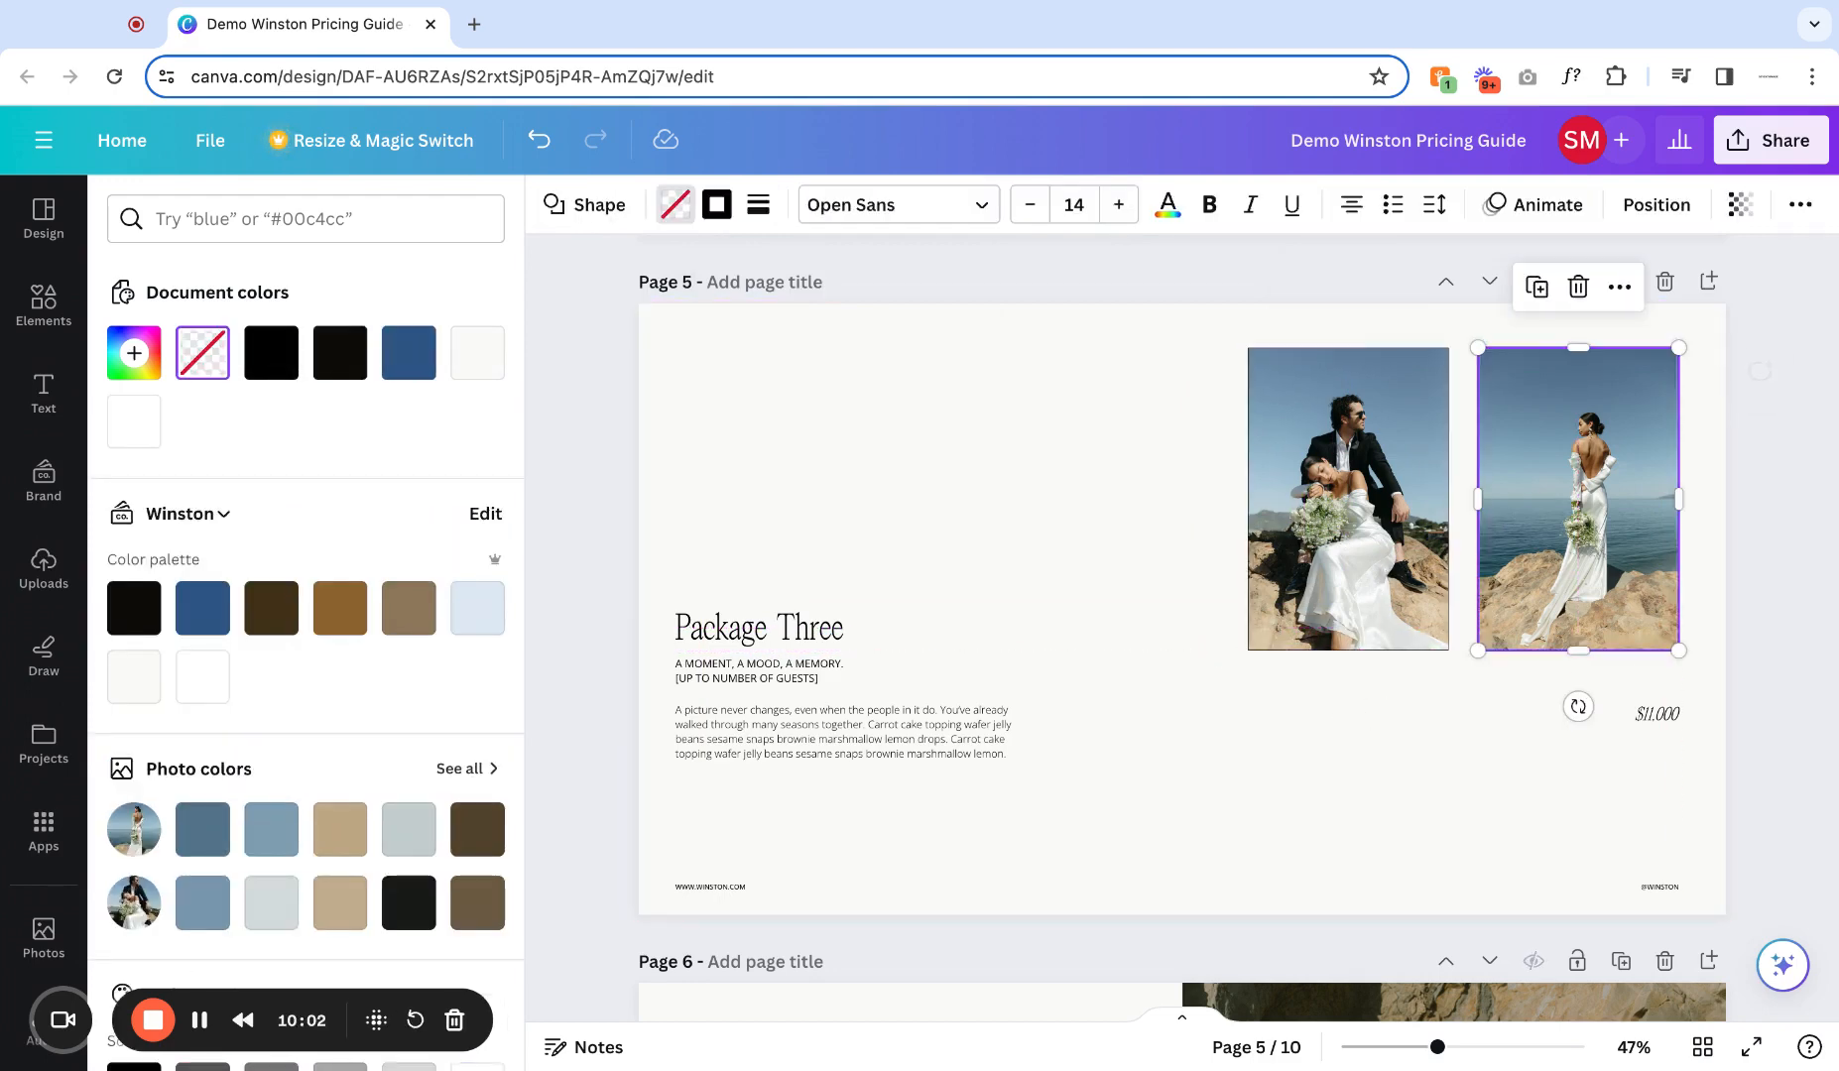
click(1355, 837)
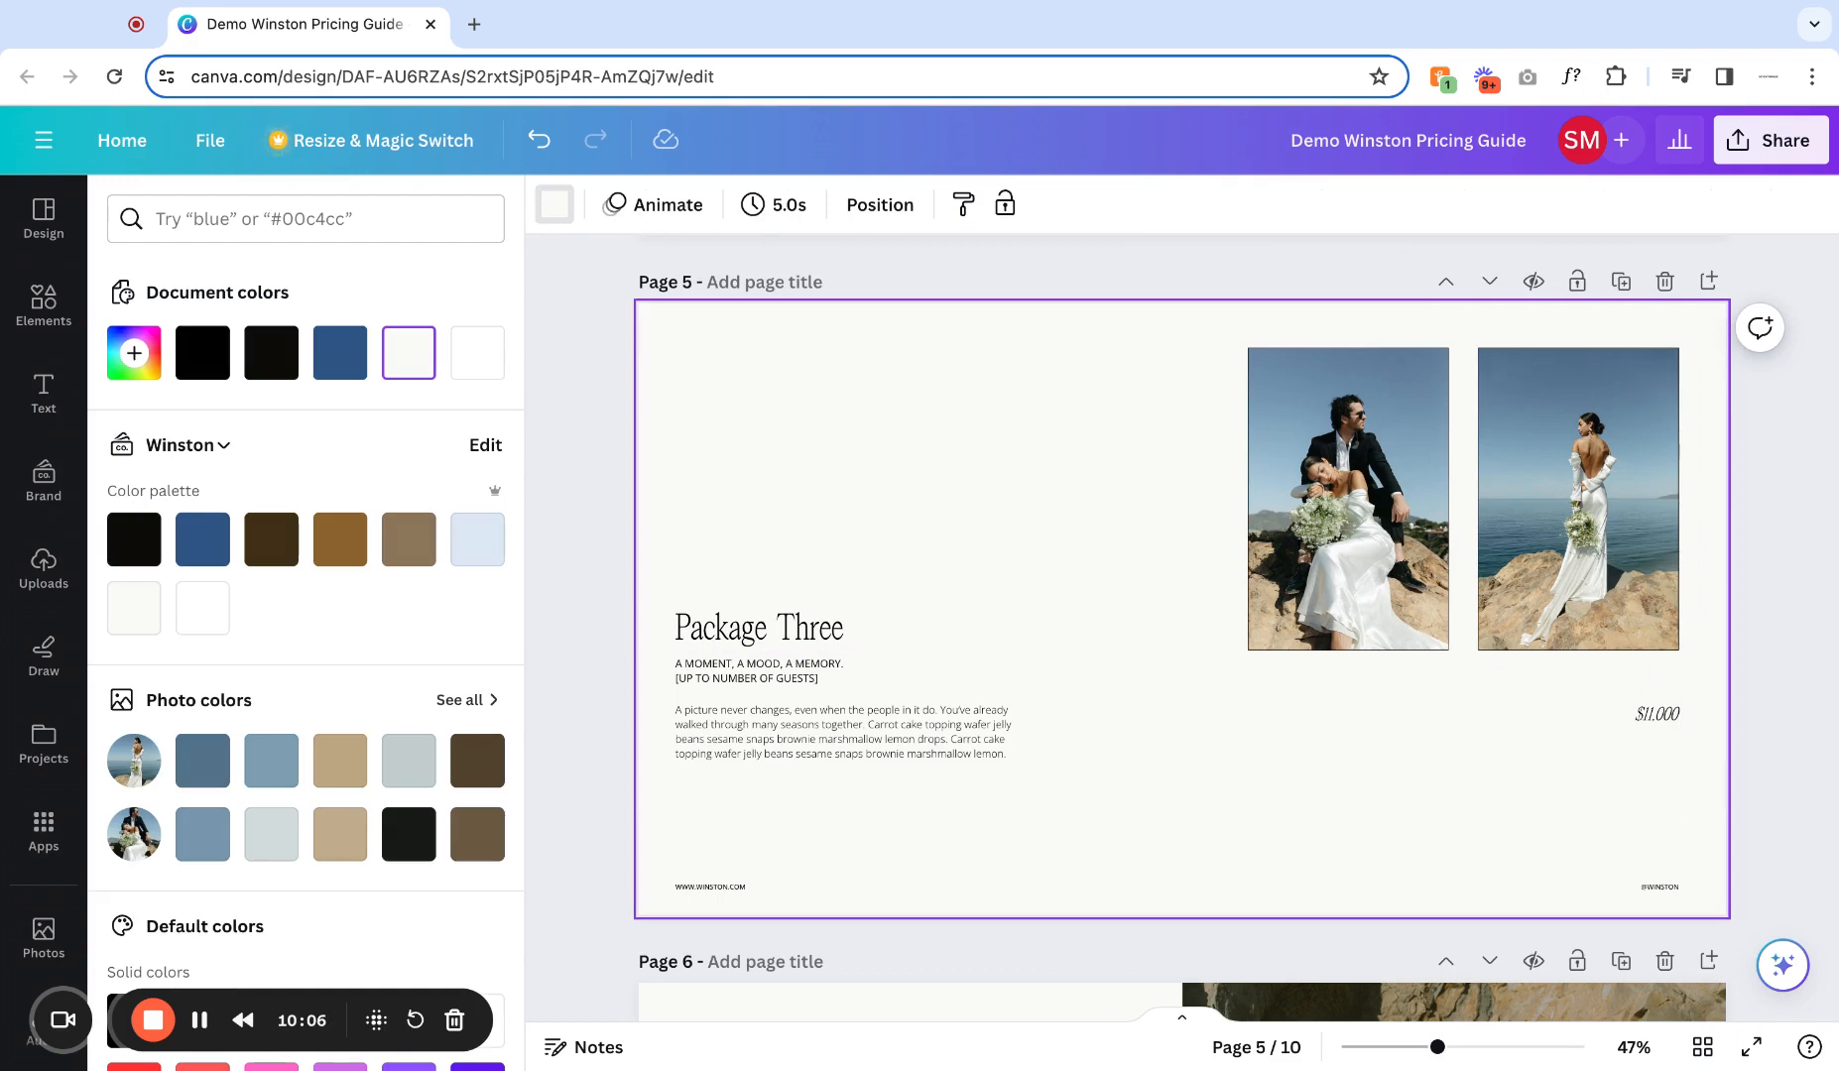
Delete the outlines from the couple photo and the bride photo on page 5.
click(1398, 592)
key(Delete)
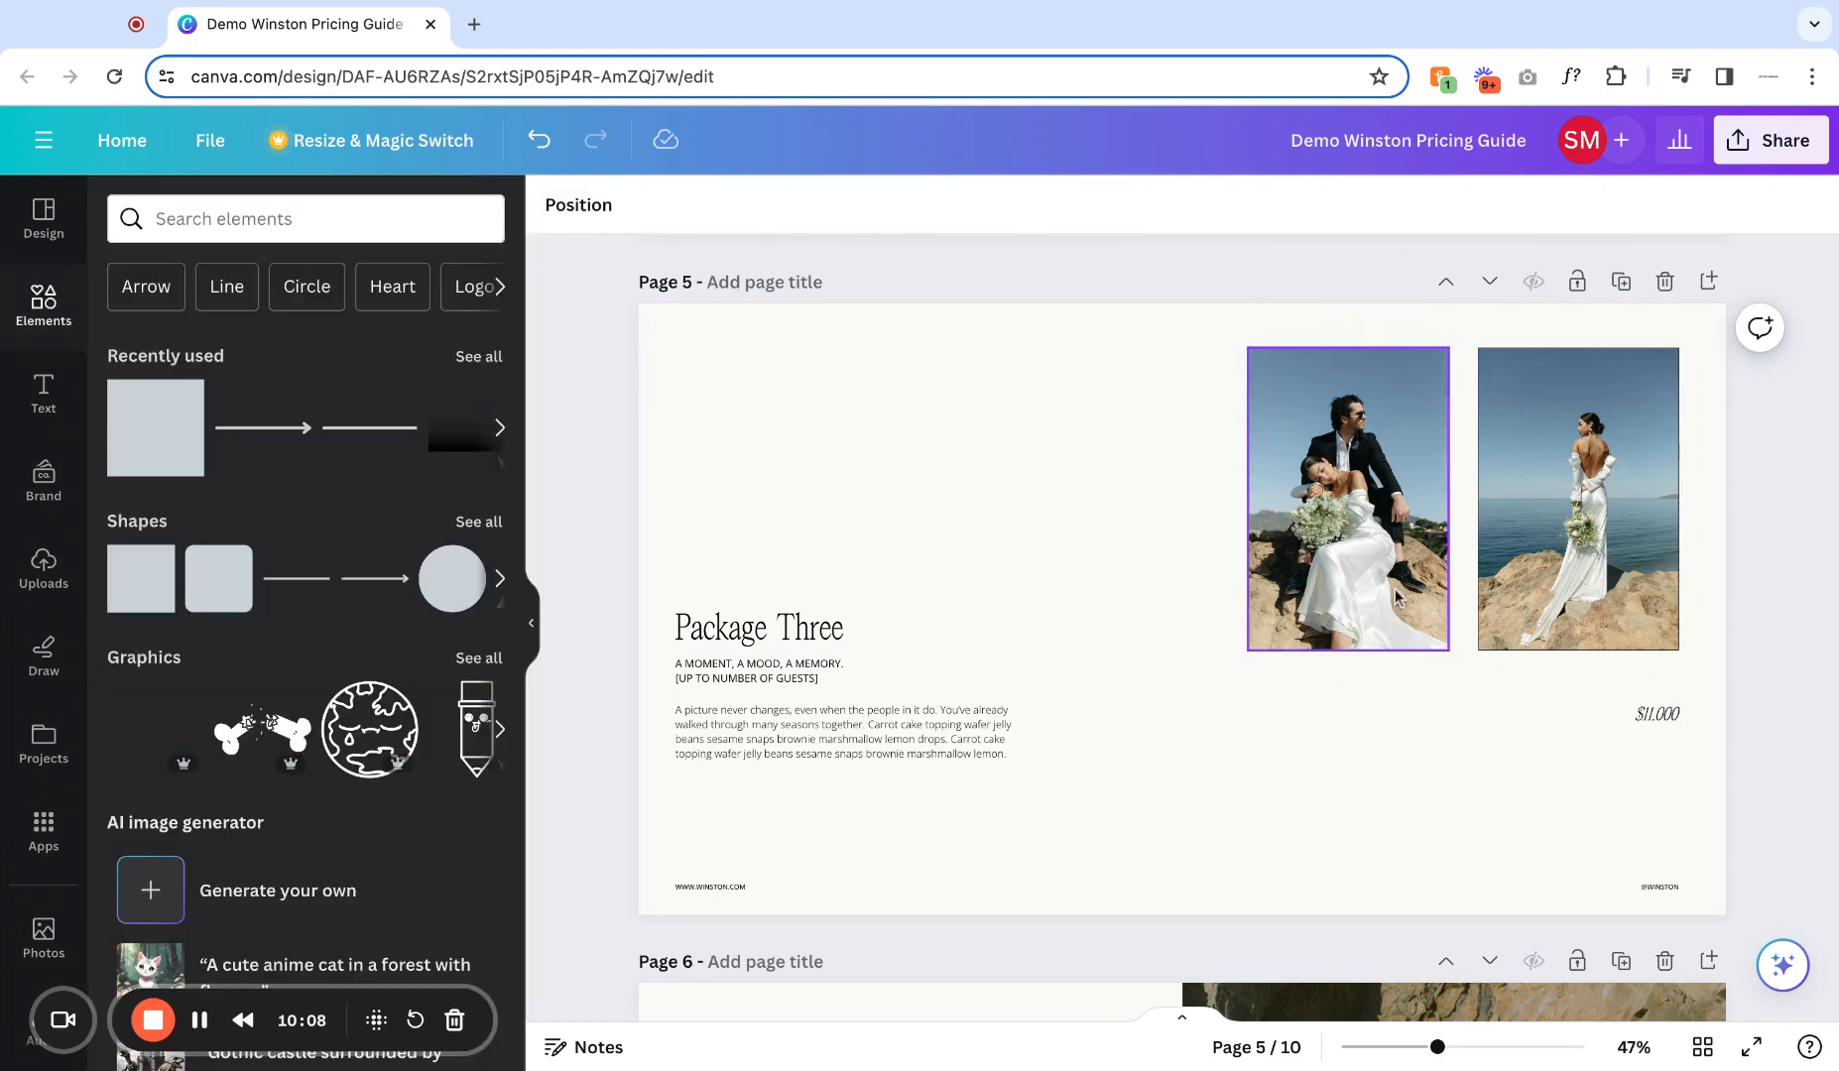
click(1616, 578)
key(Delete)
Search the elements library for "bow illustration" and browse the full set of graphics.
click(312, 236)
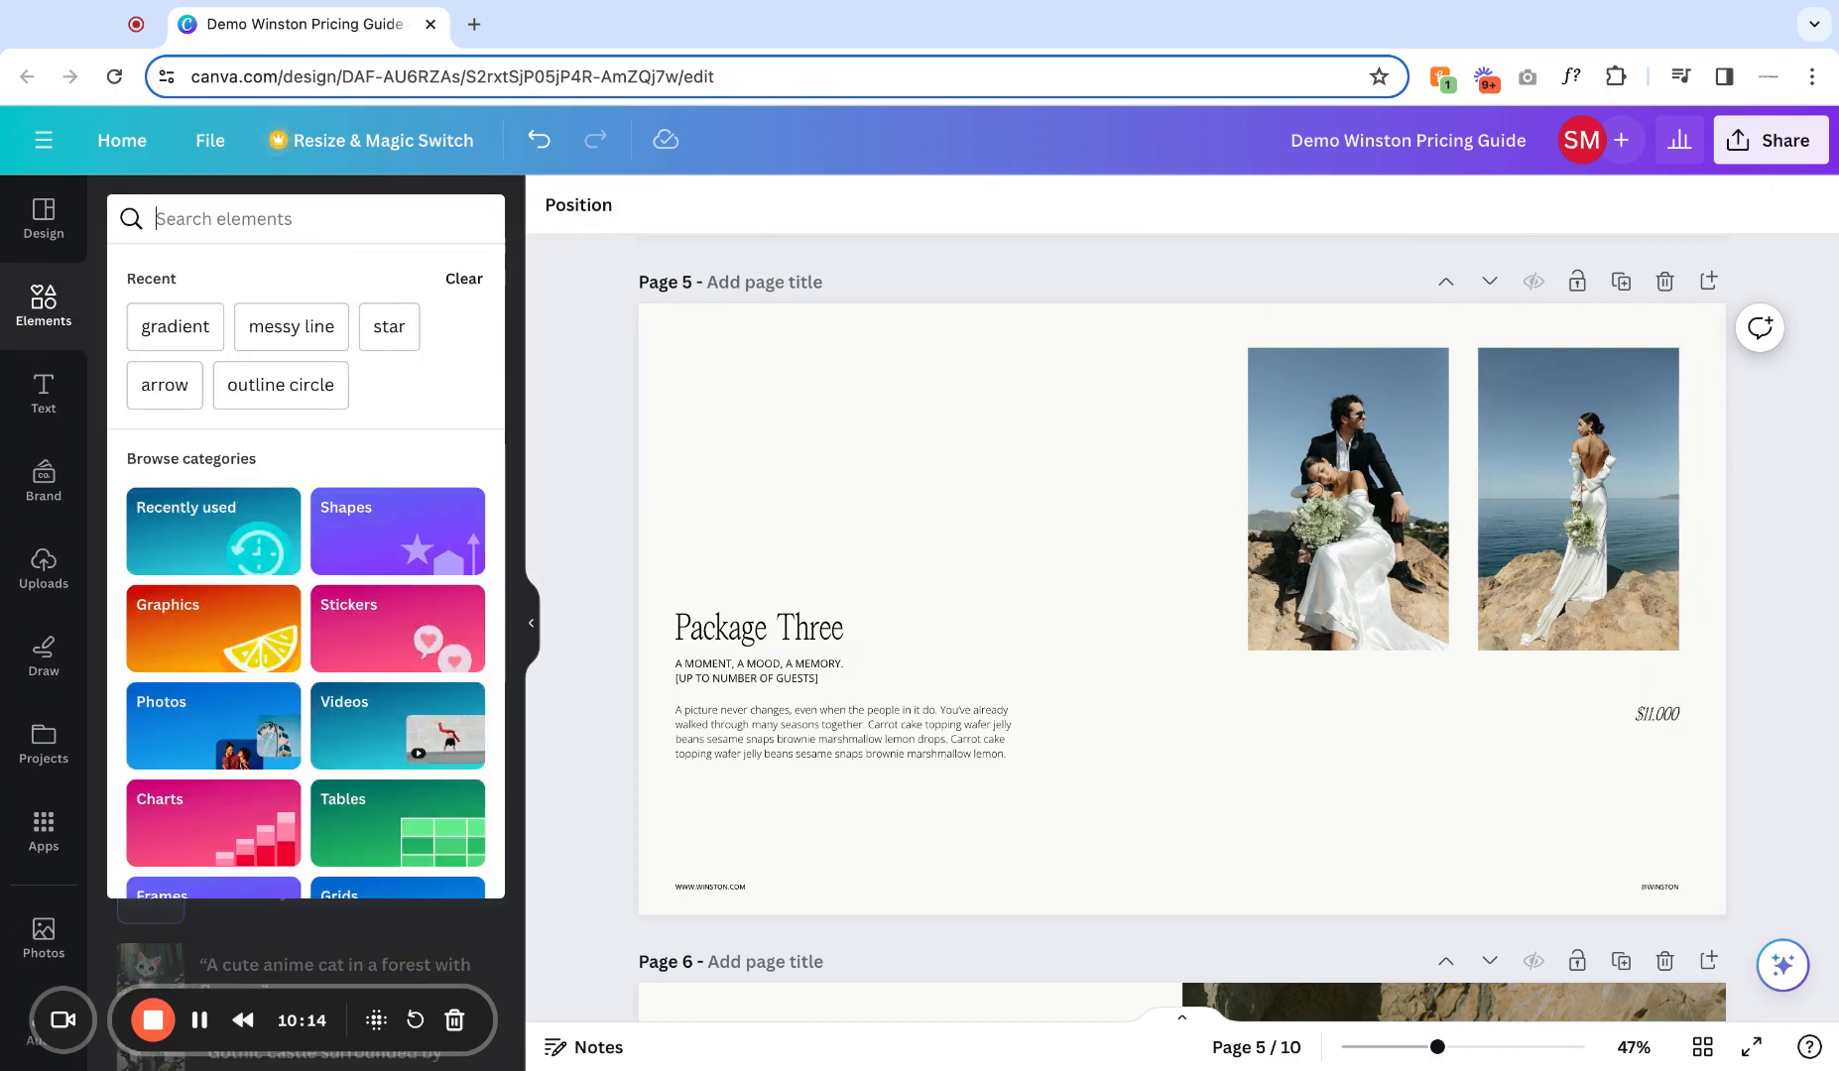
text(illustra)
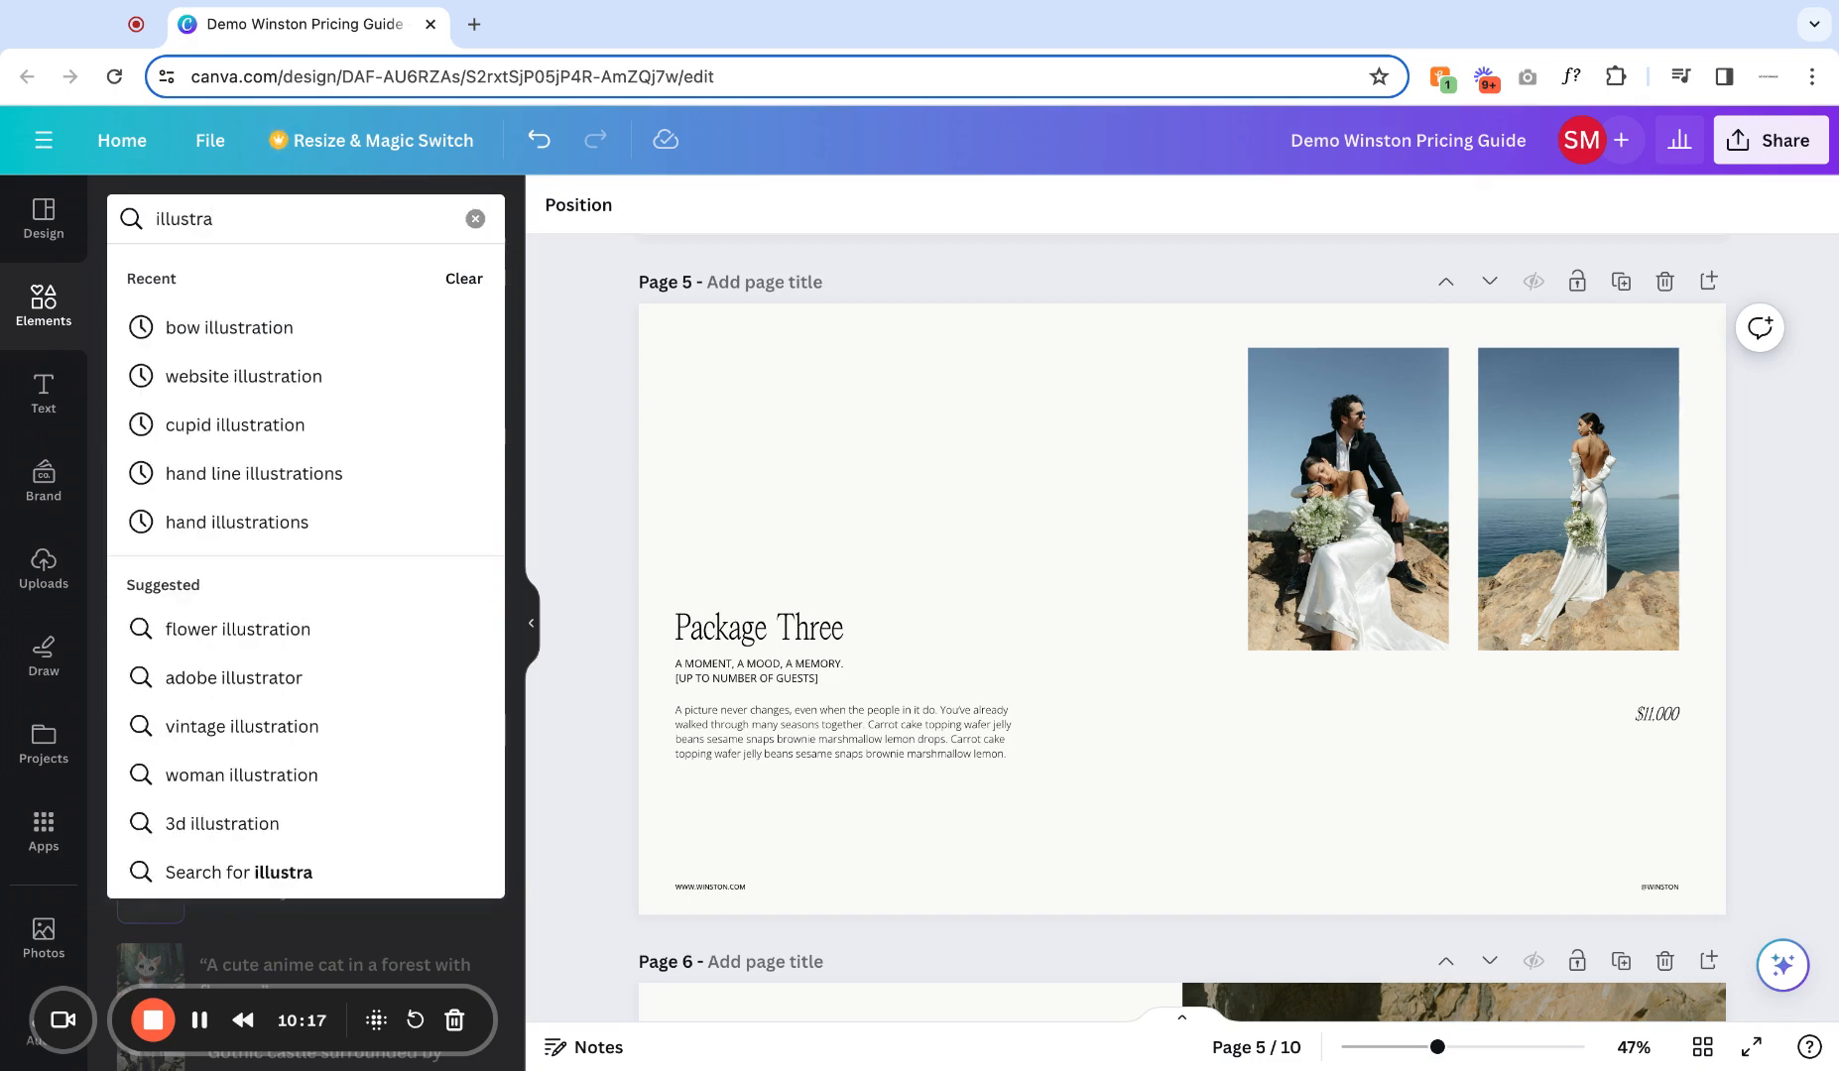
click(213, 327)
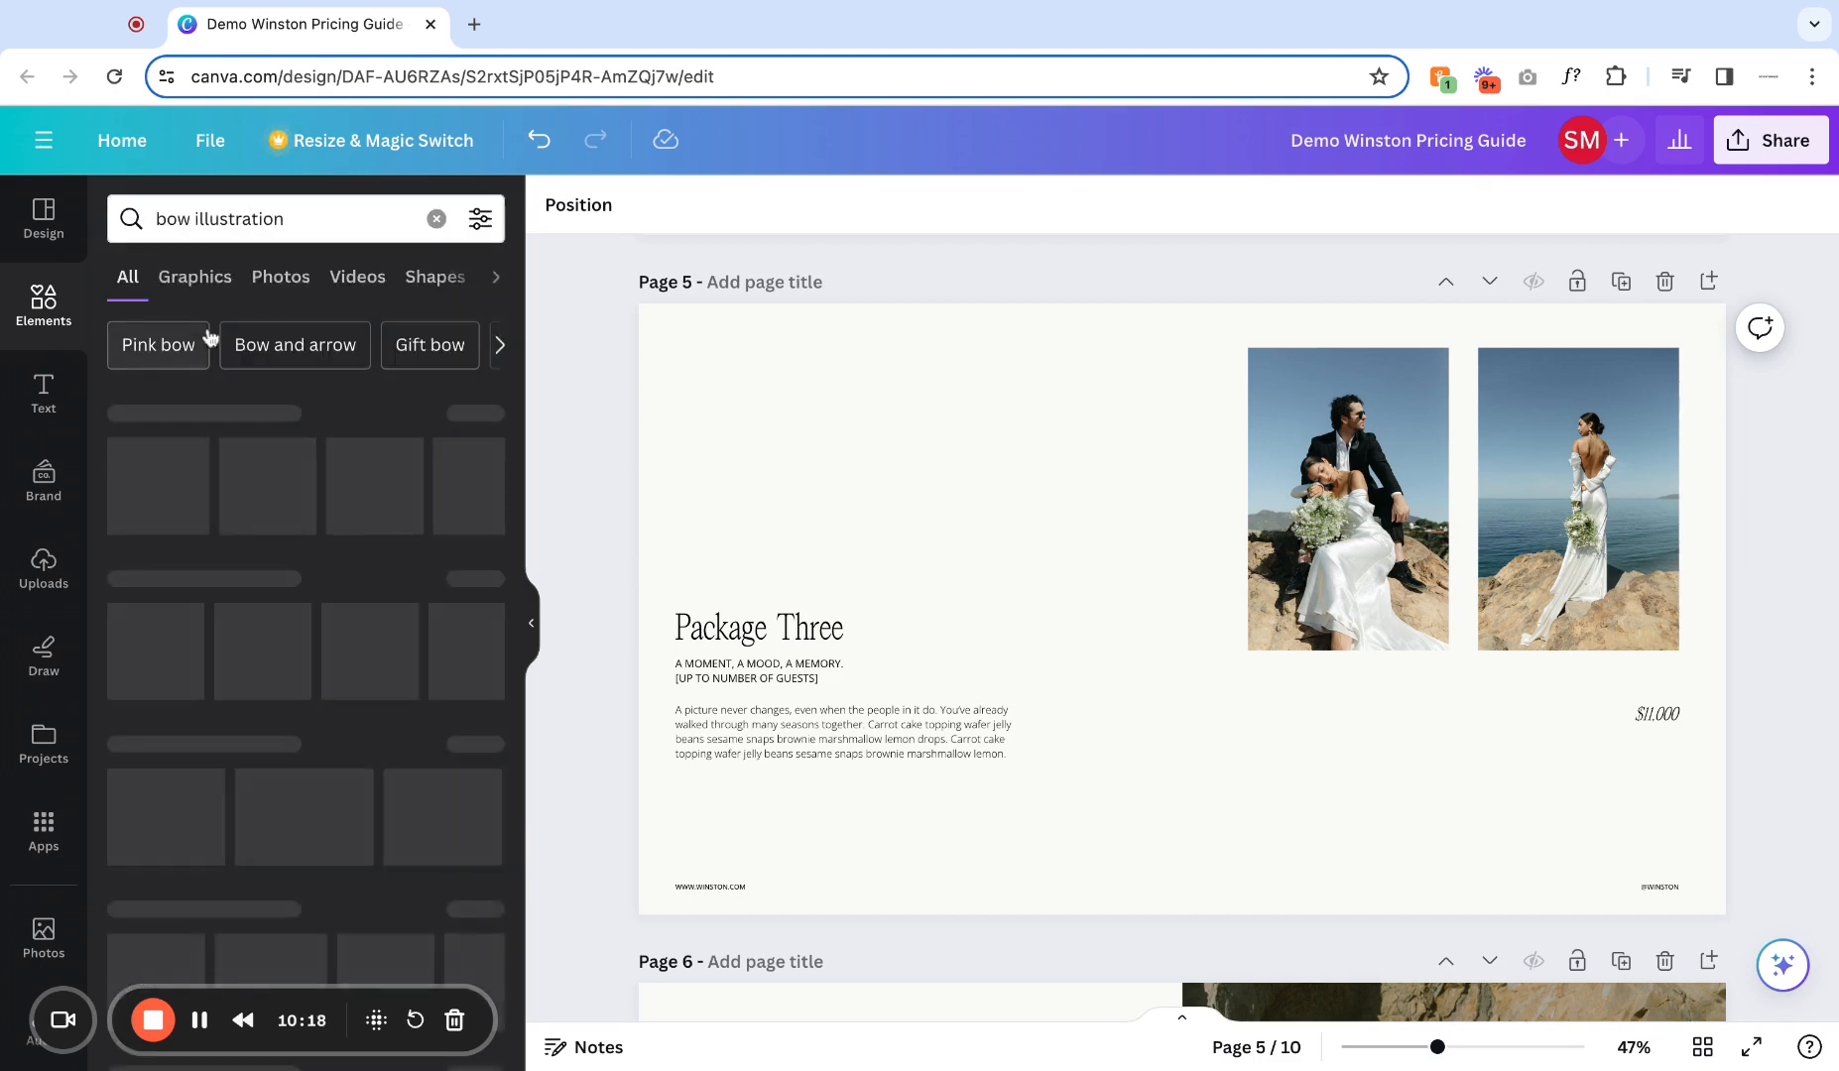
click(501, 488)
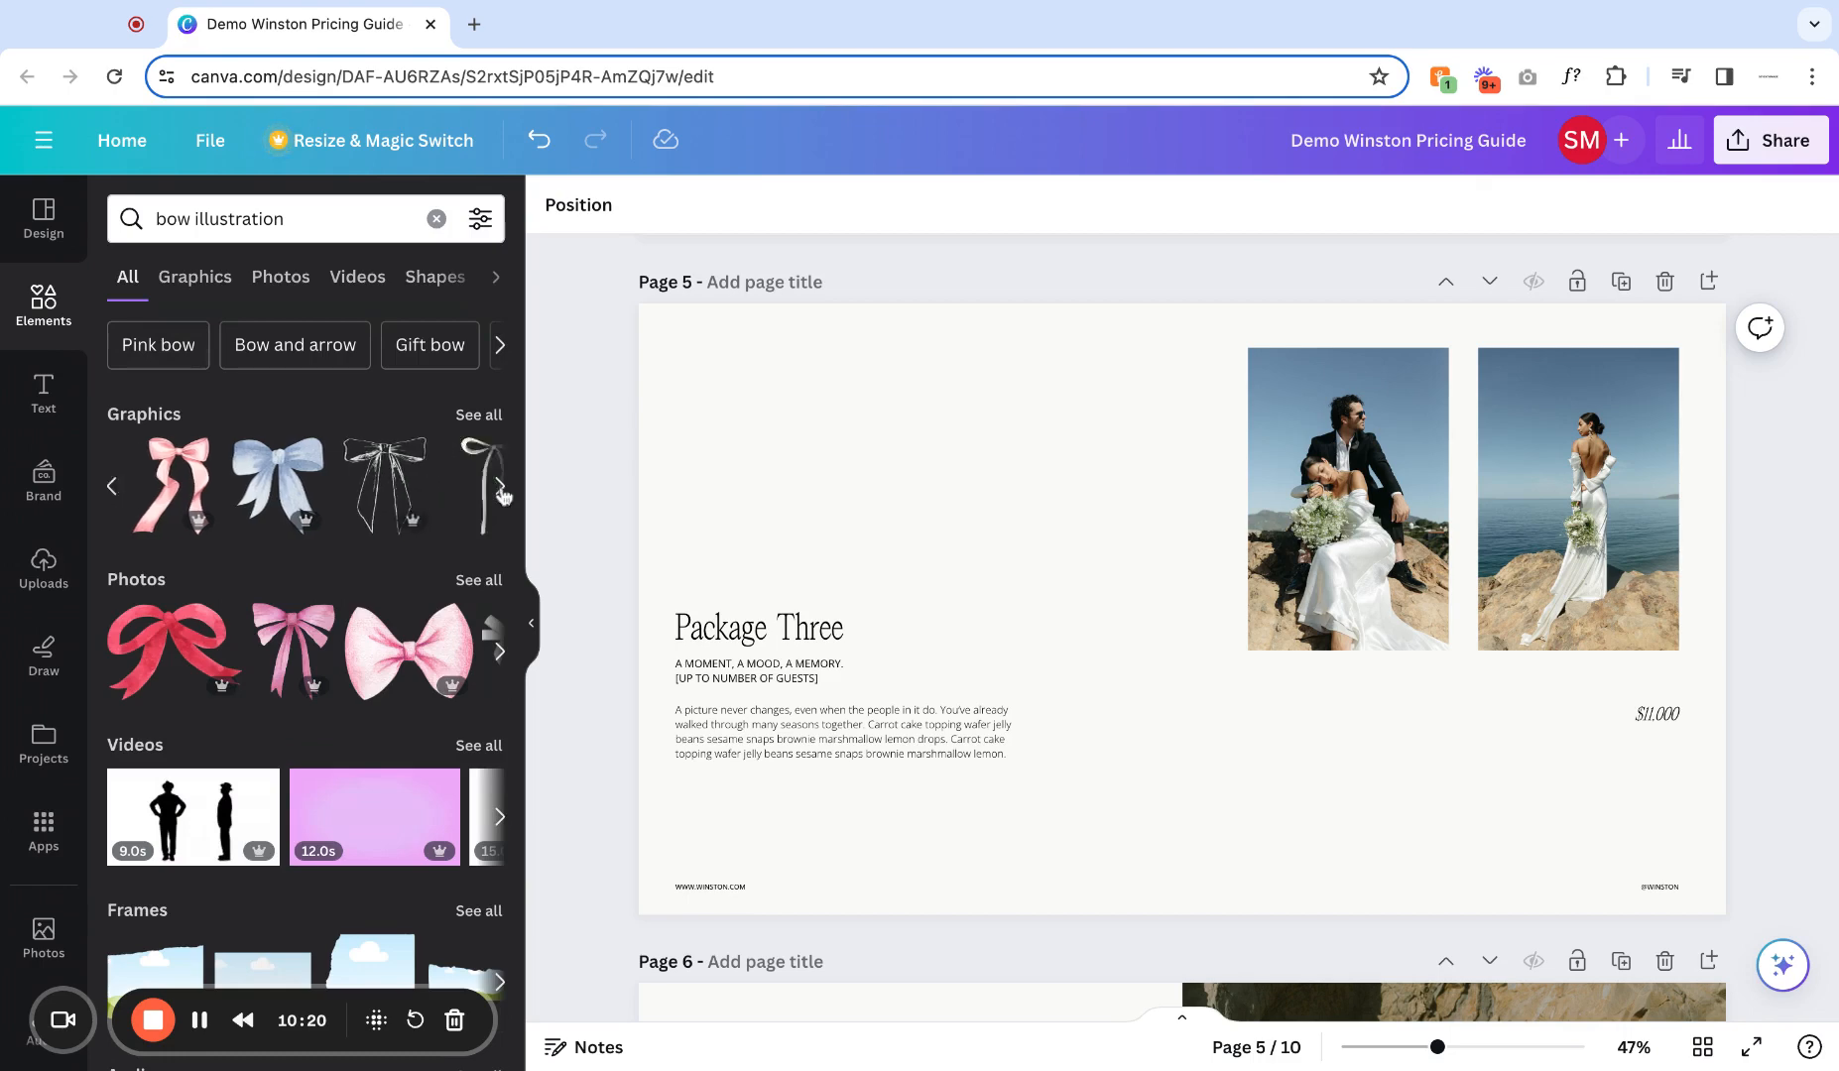
click(479, 414)
scroll(307, 734, down, 8)
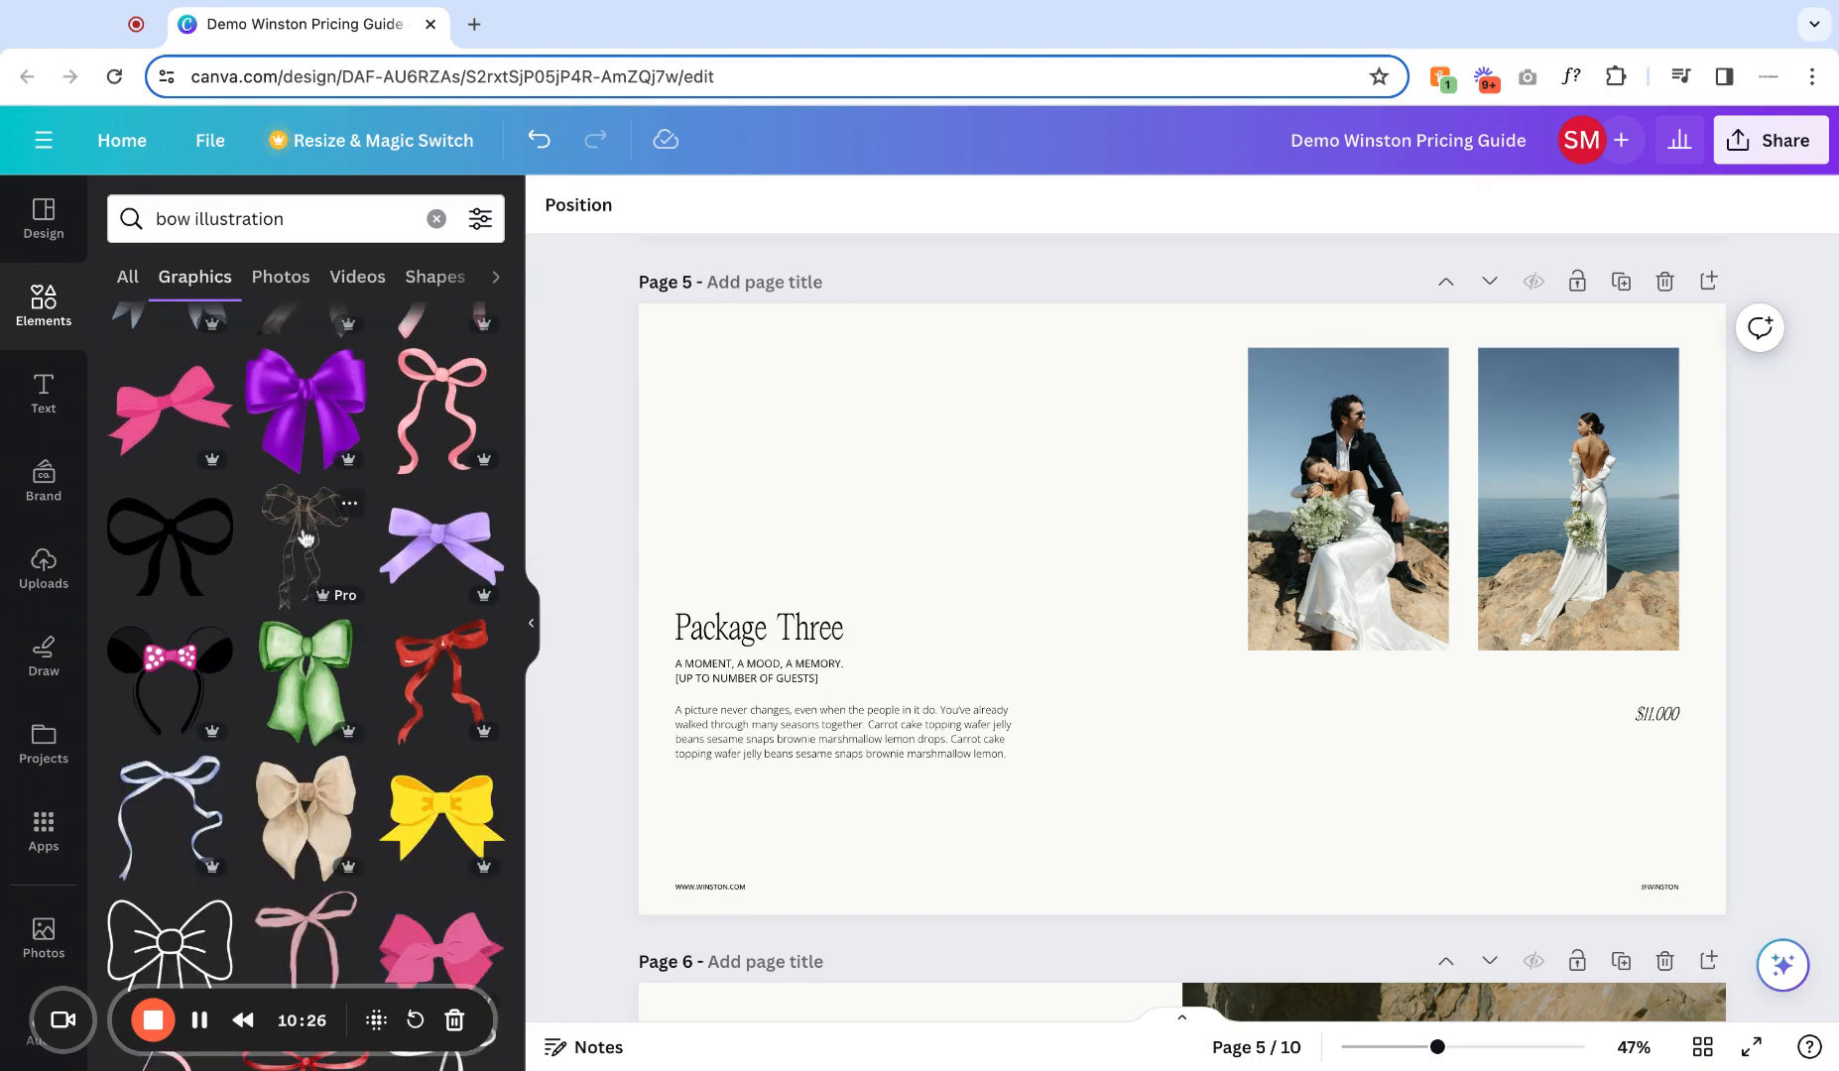
Add the sketched ribbon bow to page 5, shrink it to footer size and center it between the footer texts.
click(305, 538)
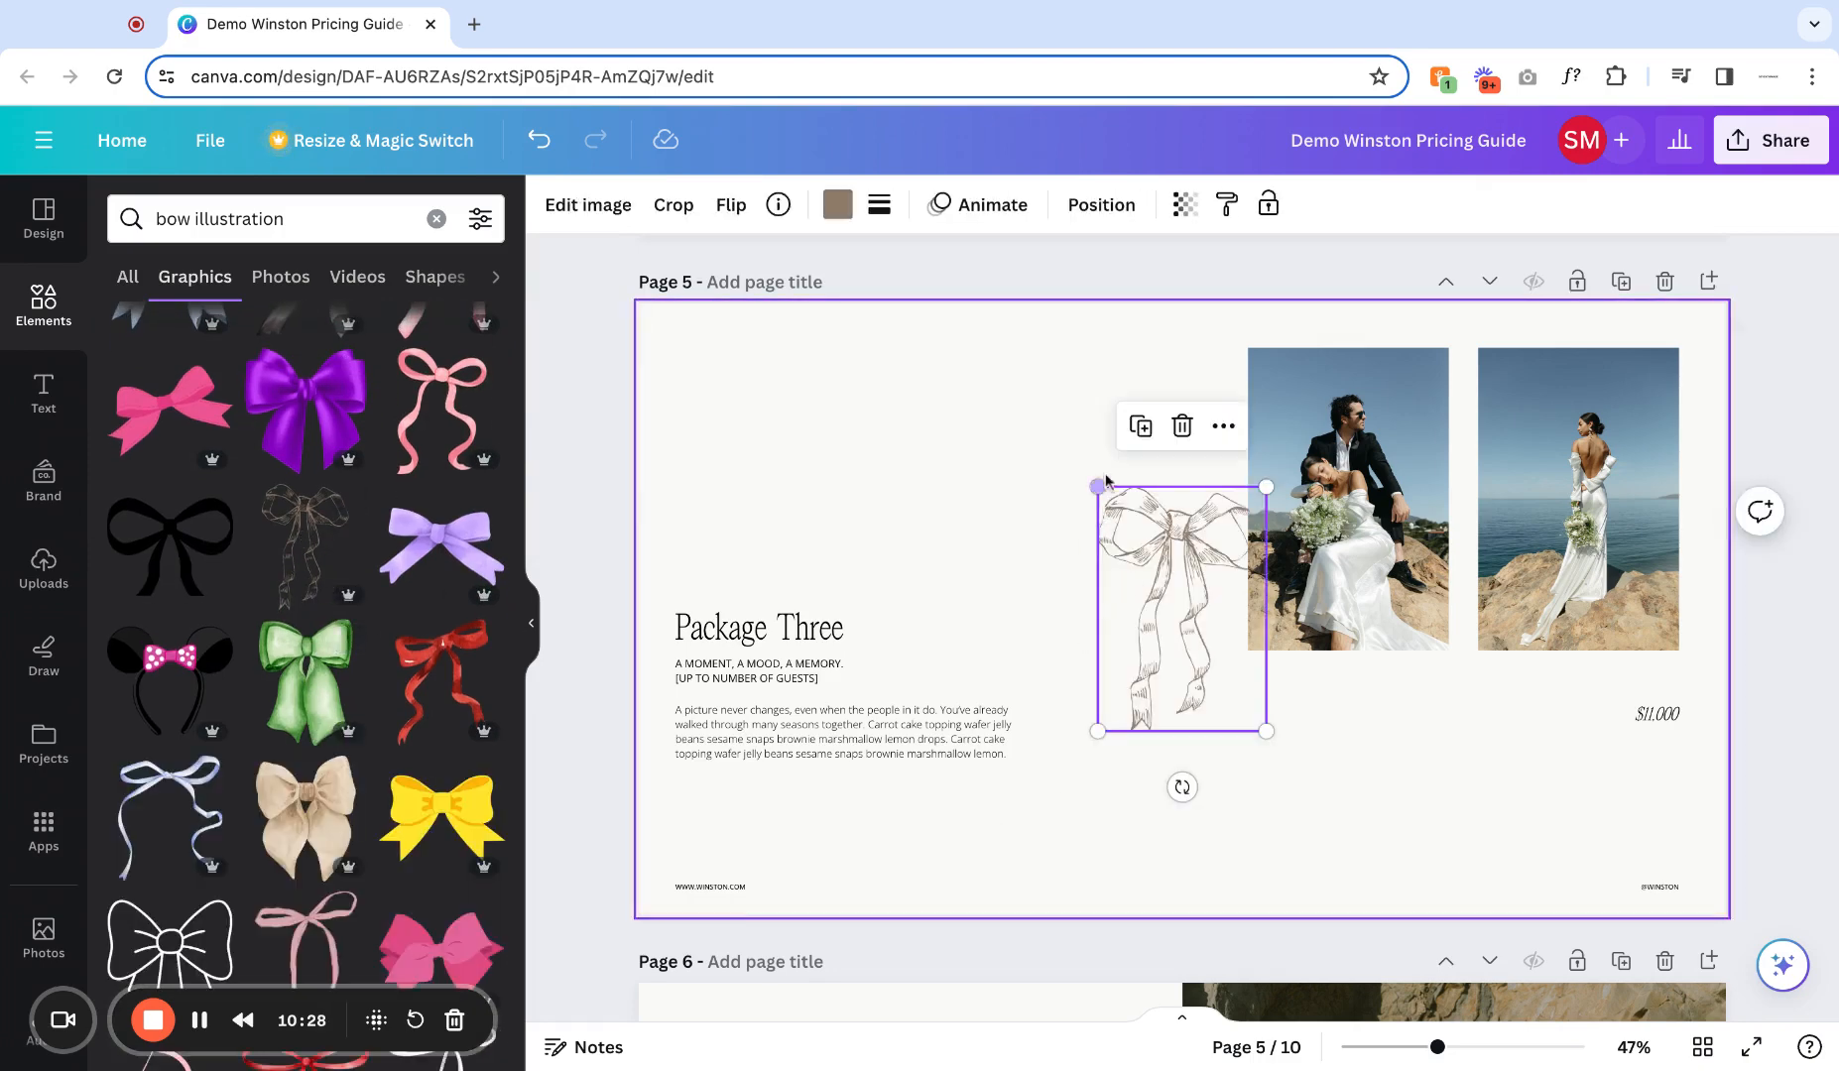
mouse_move(1096, 487)
mouse_down()
mouse_move(1246, 702)
mouse_move(1243, 423)
mouse_move(1162, 809)
mouse_move(1203, 858)
mouse_move(1175, 862)
mouse_move(1183, 881)
mouse_up()
click(1272, 843)
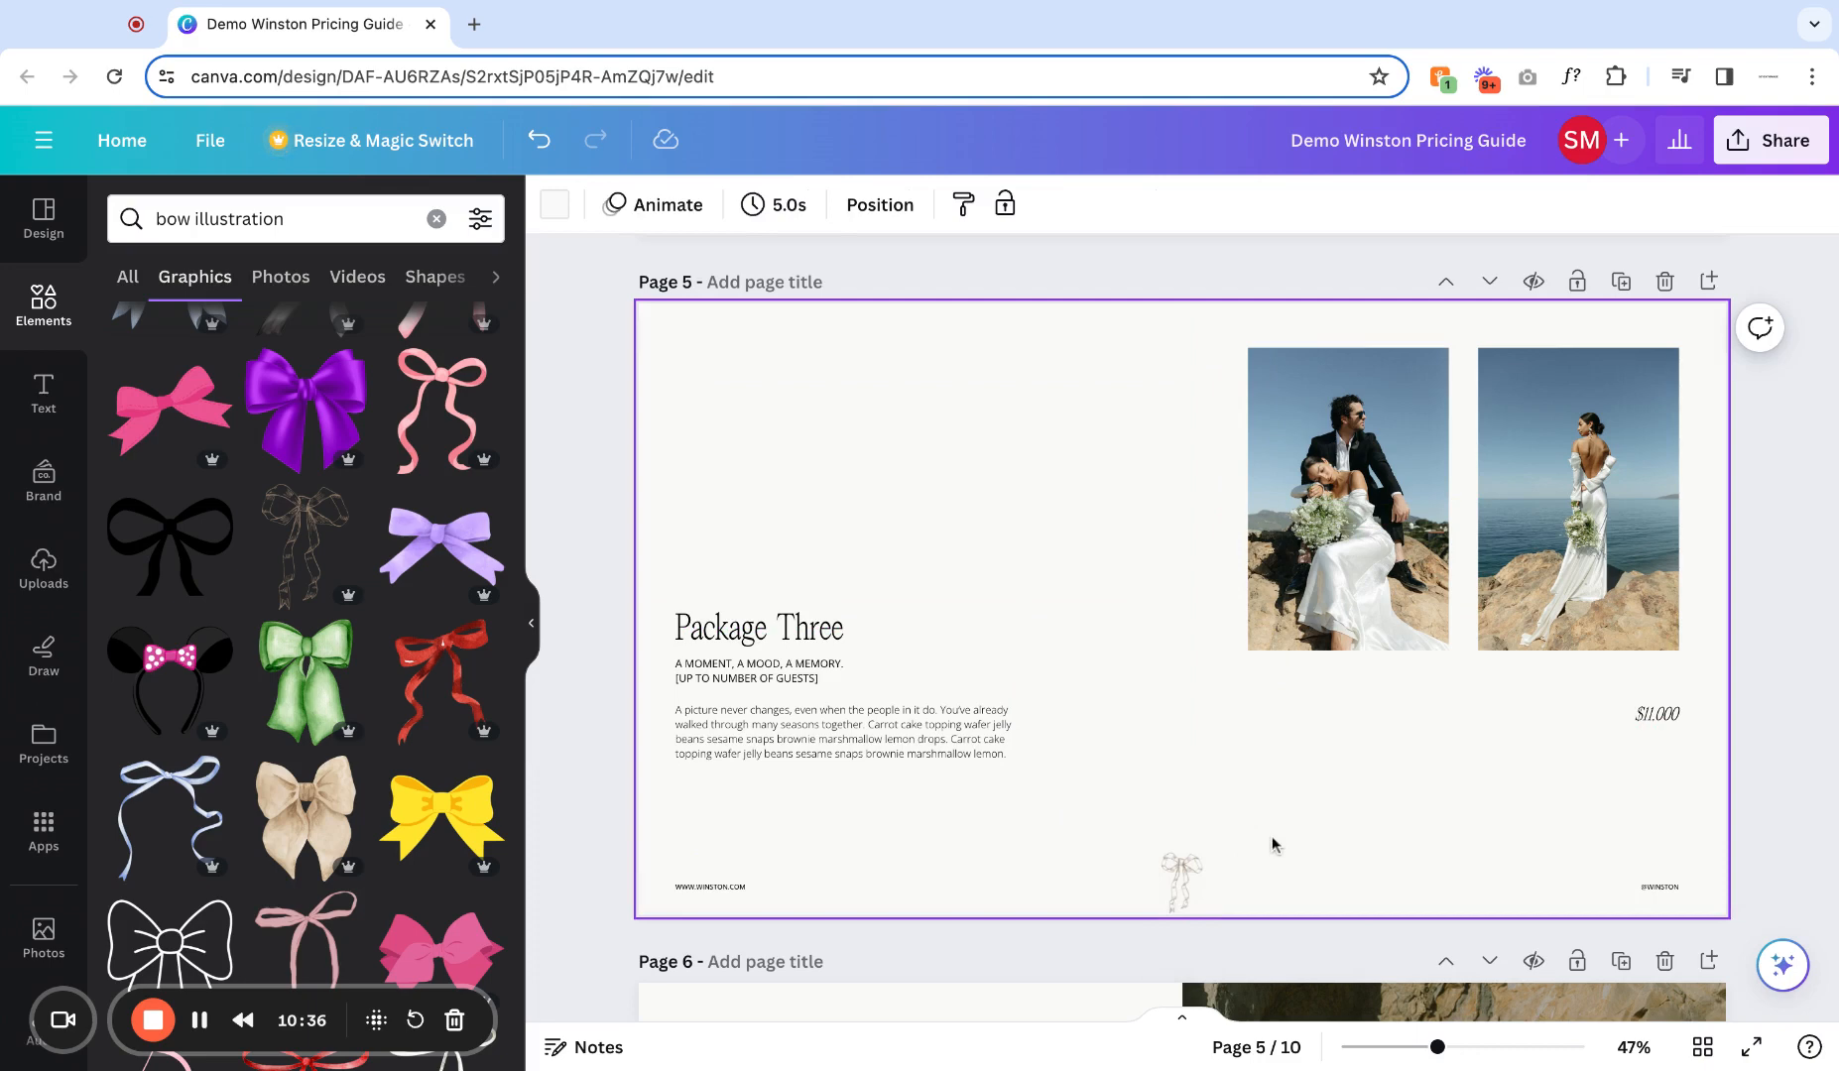
click(1190, 872)
drag(1200, 851, 1182, 886)
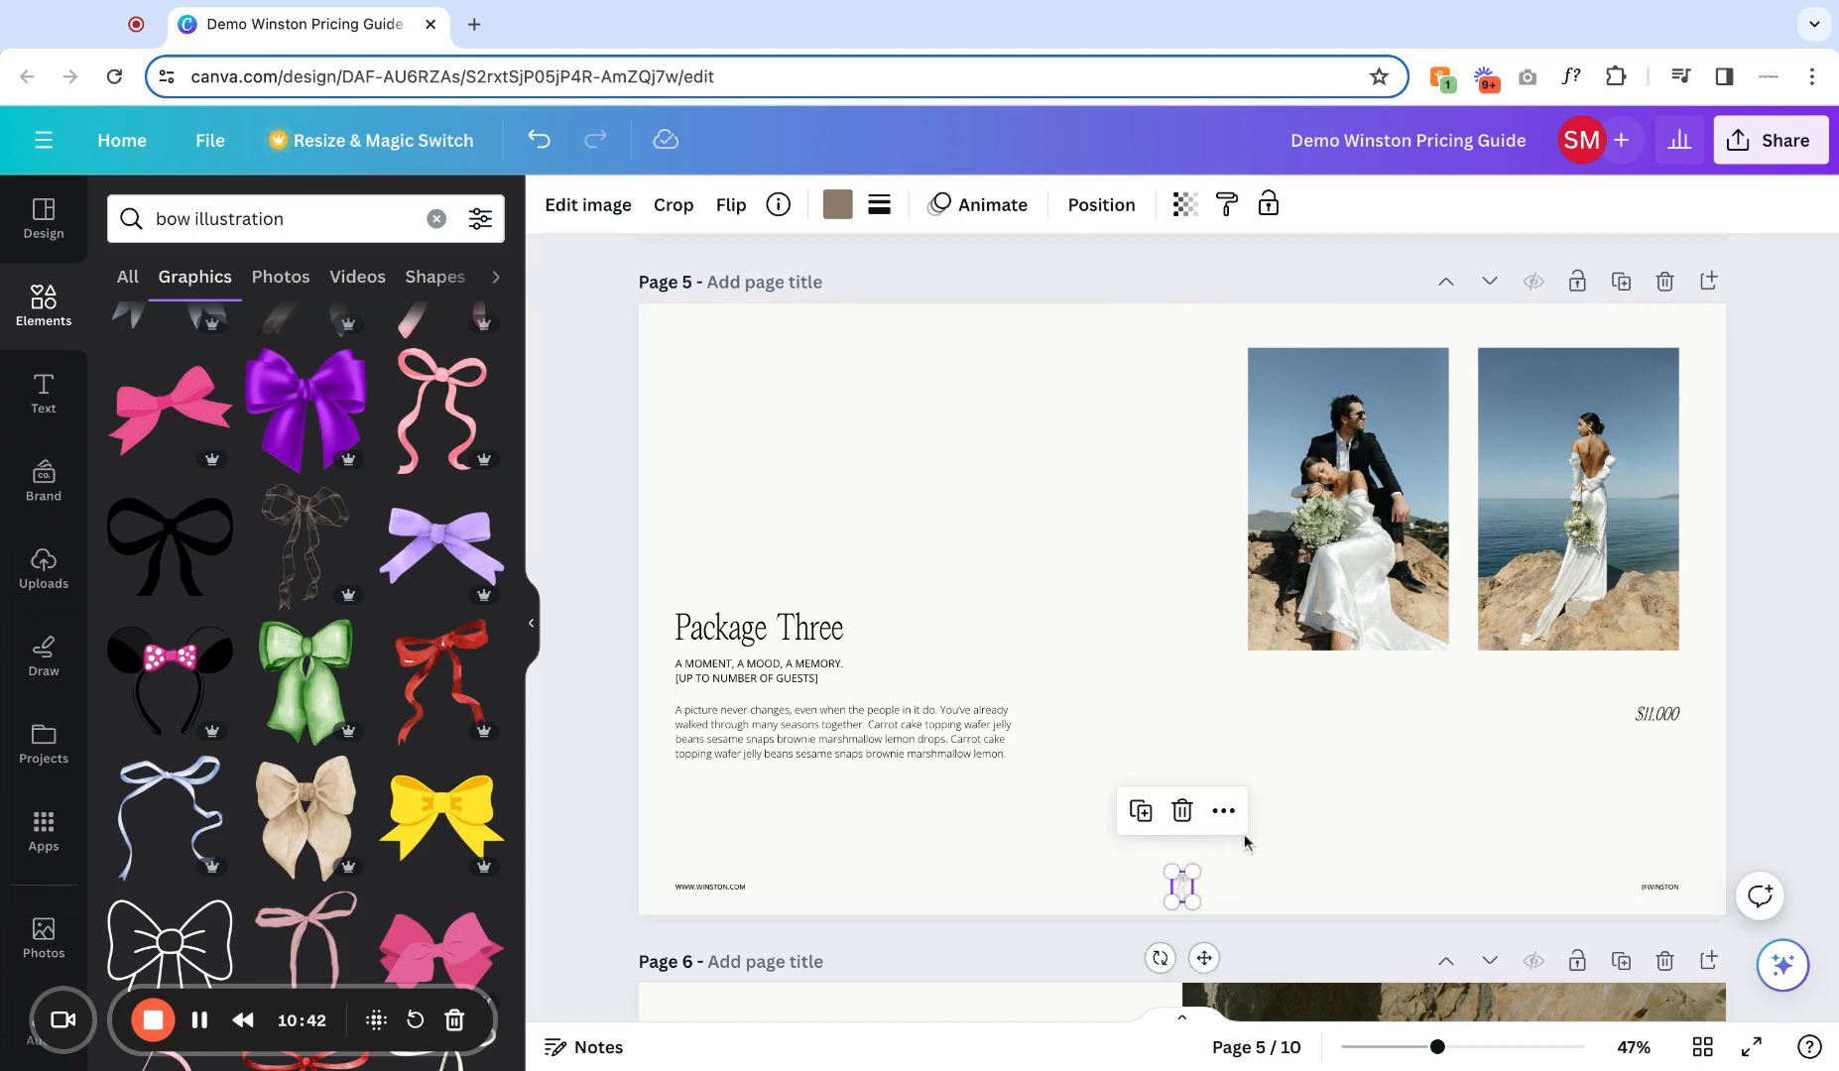
click(1248, 862)
Recolor the footer bow with the dark blue from the Winston color palette.
scroll(1204, 873, up, 5)
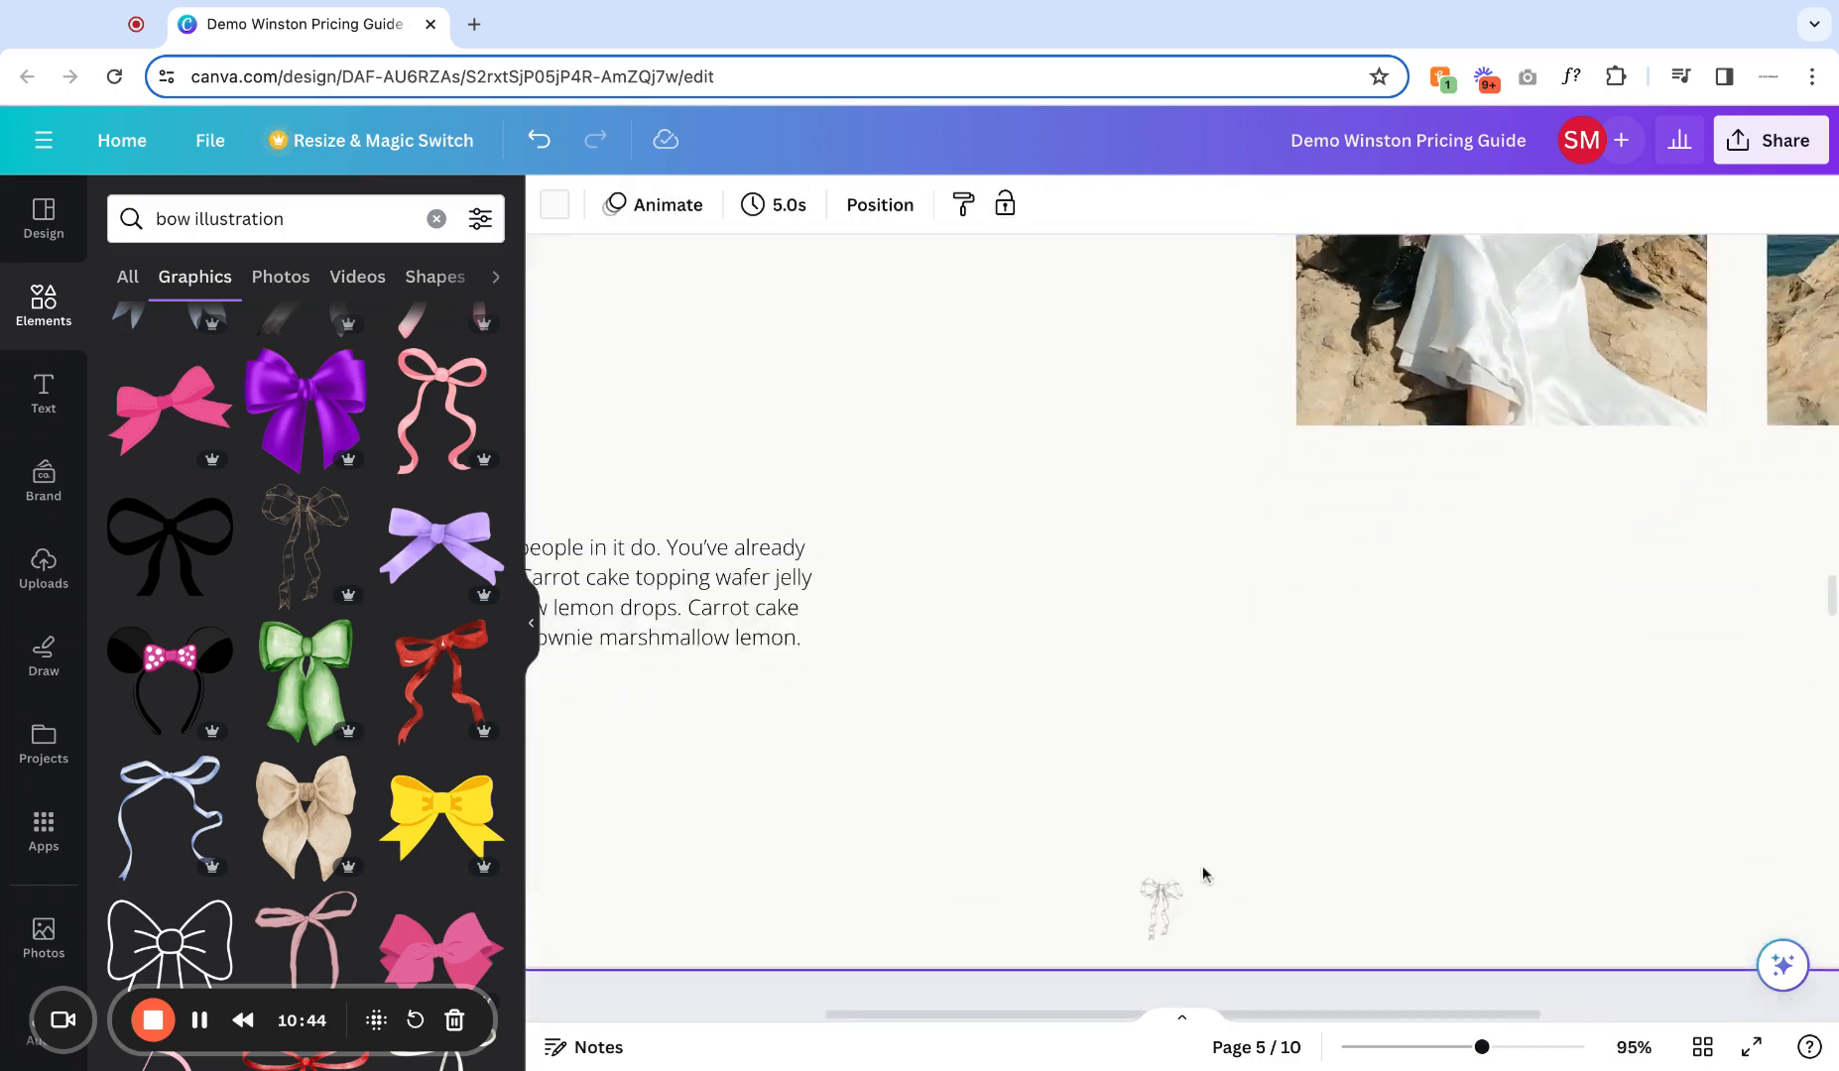
scroll(1203, 873, down, 3)
scroll(1206, 784, up, 4)
click(1108, 600)
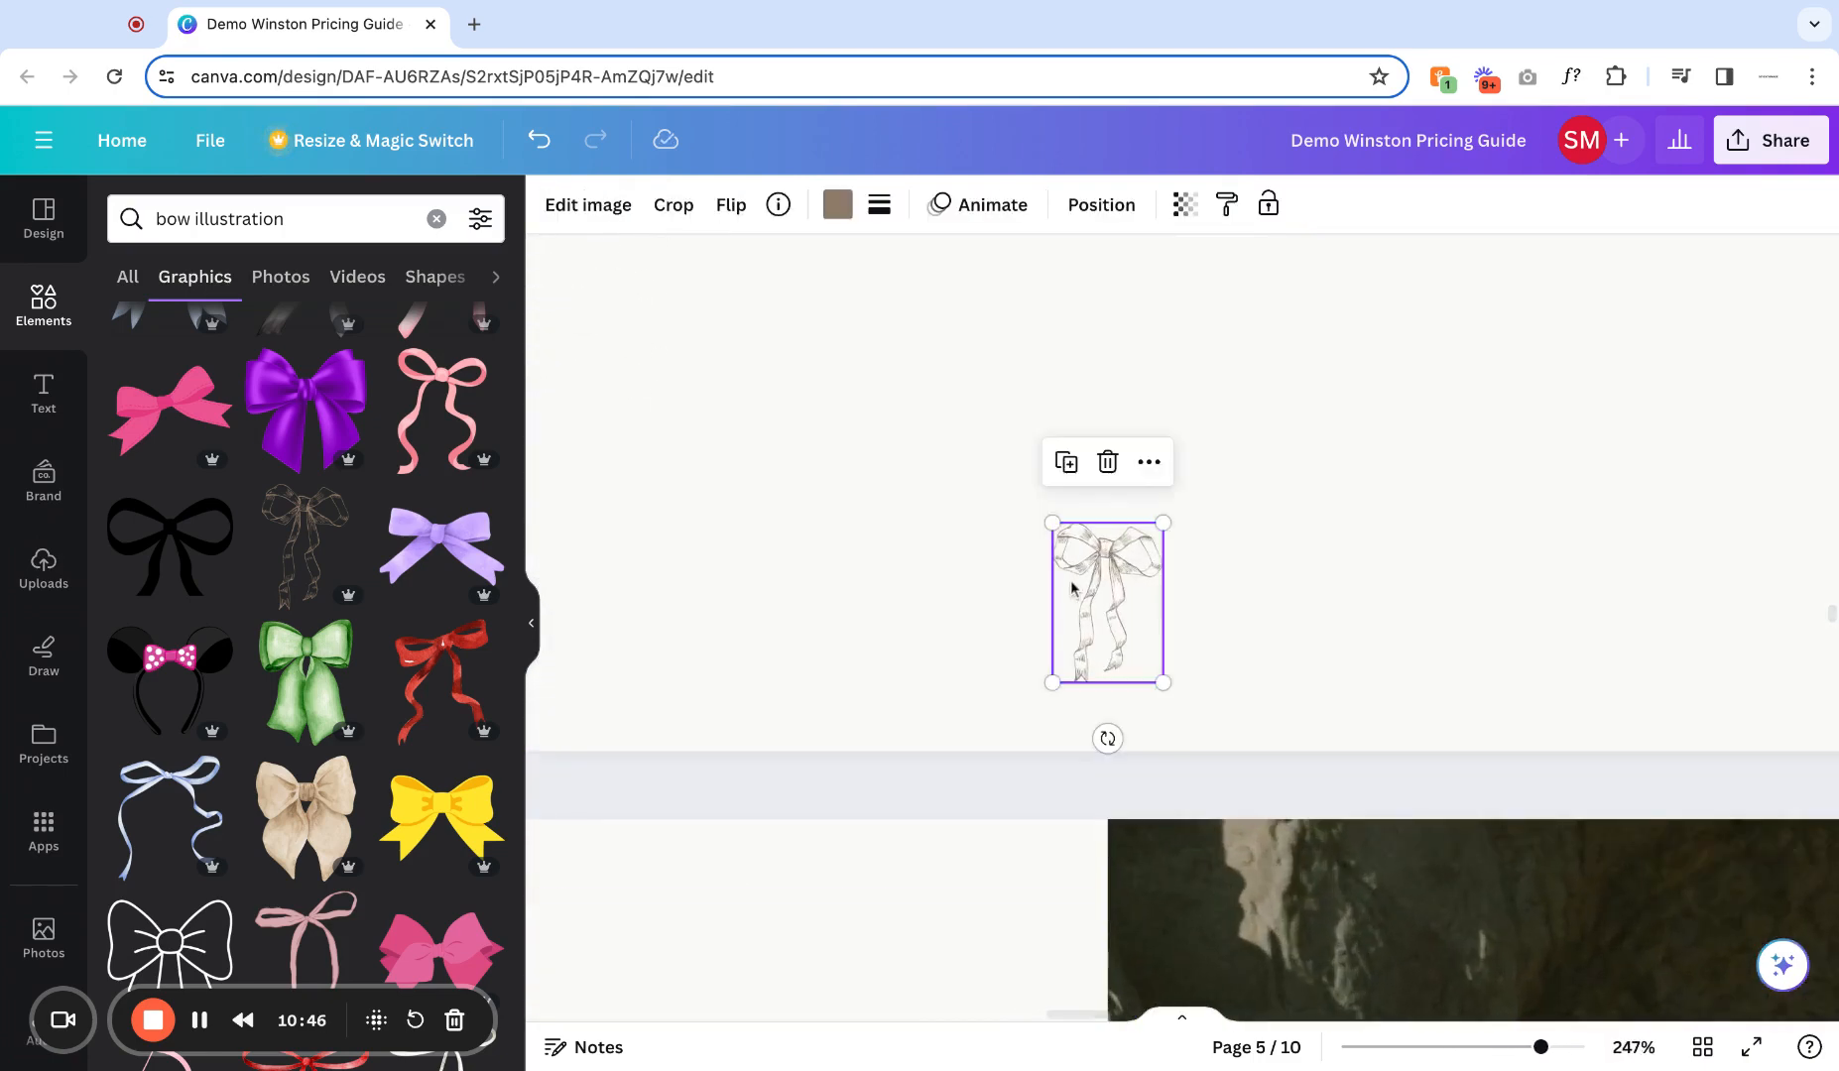
click(836, 206)
click(200, 541)
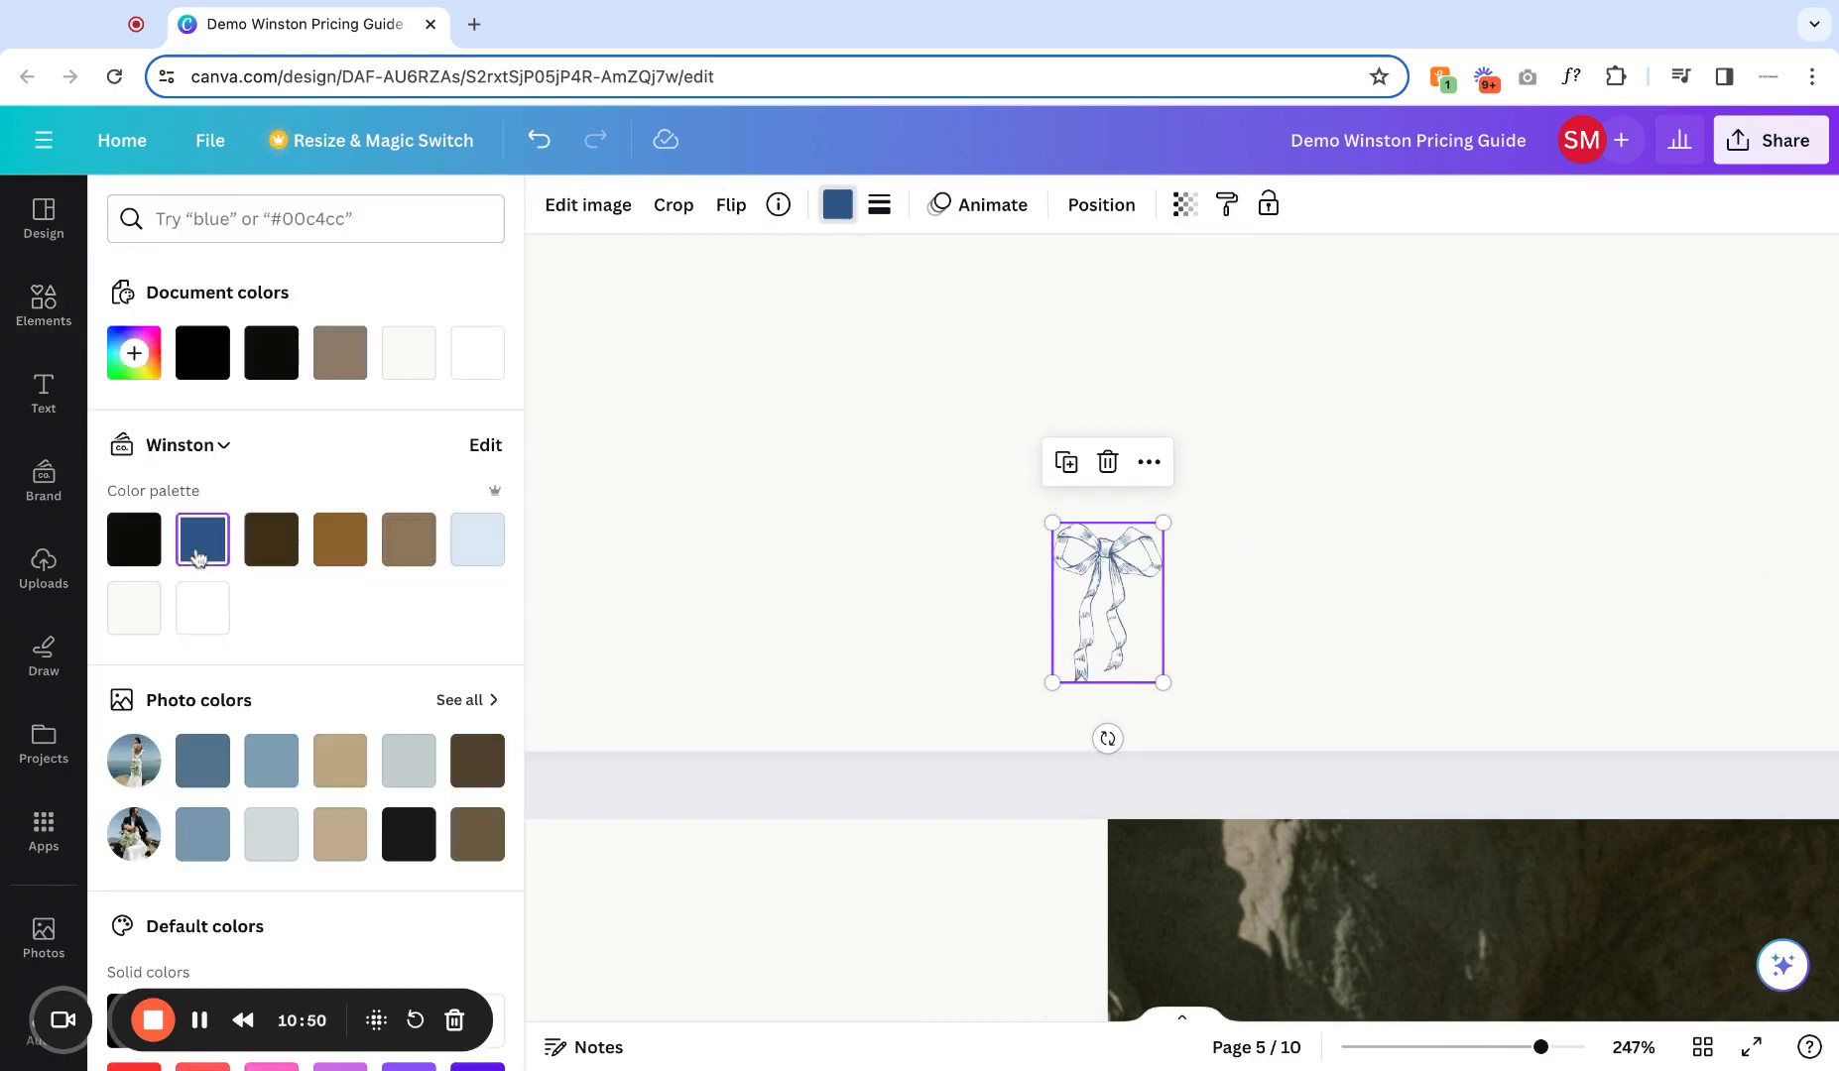
click(1419, 597)
Delete the bow illustration from page 5's footer.
scroll(1418, 597, down, 10)
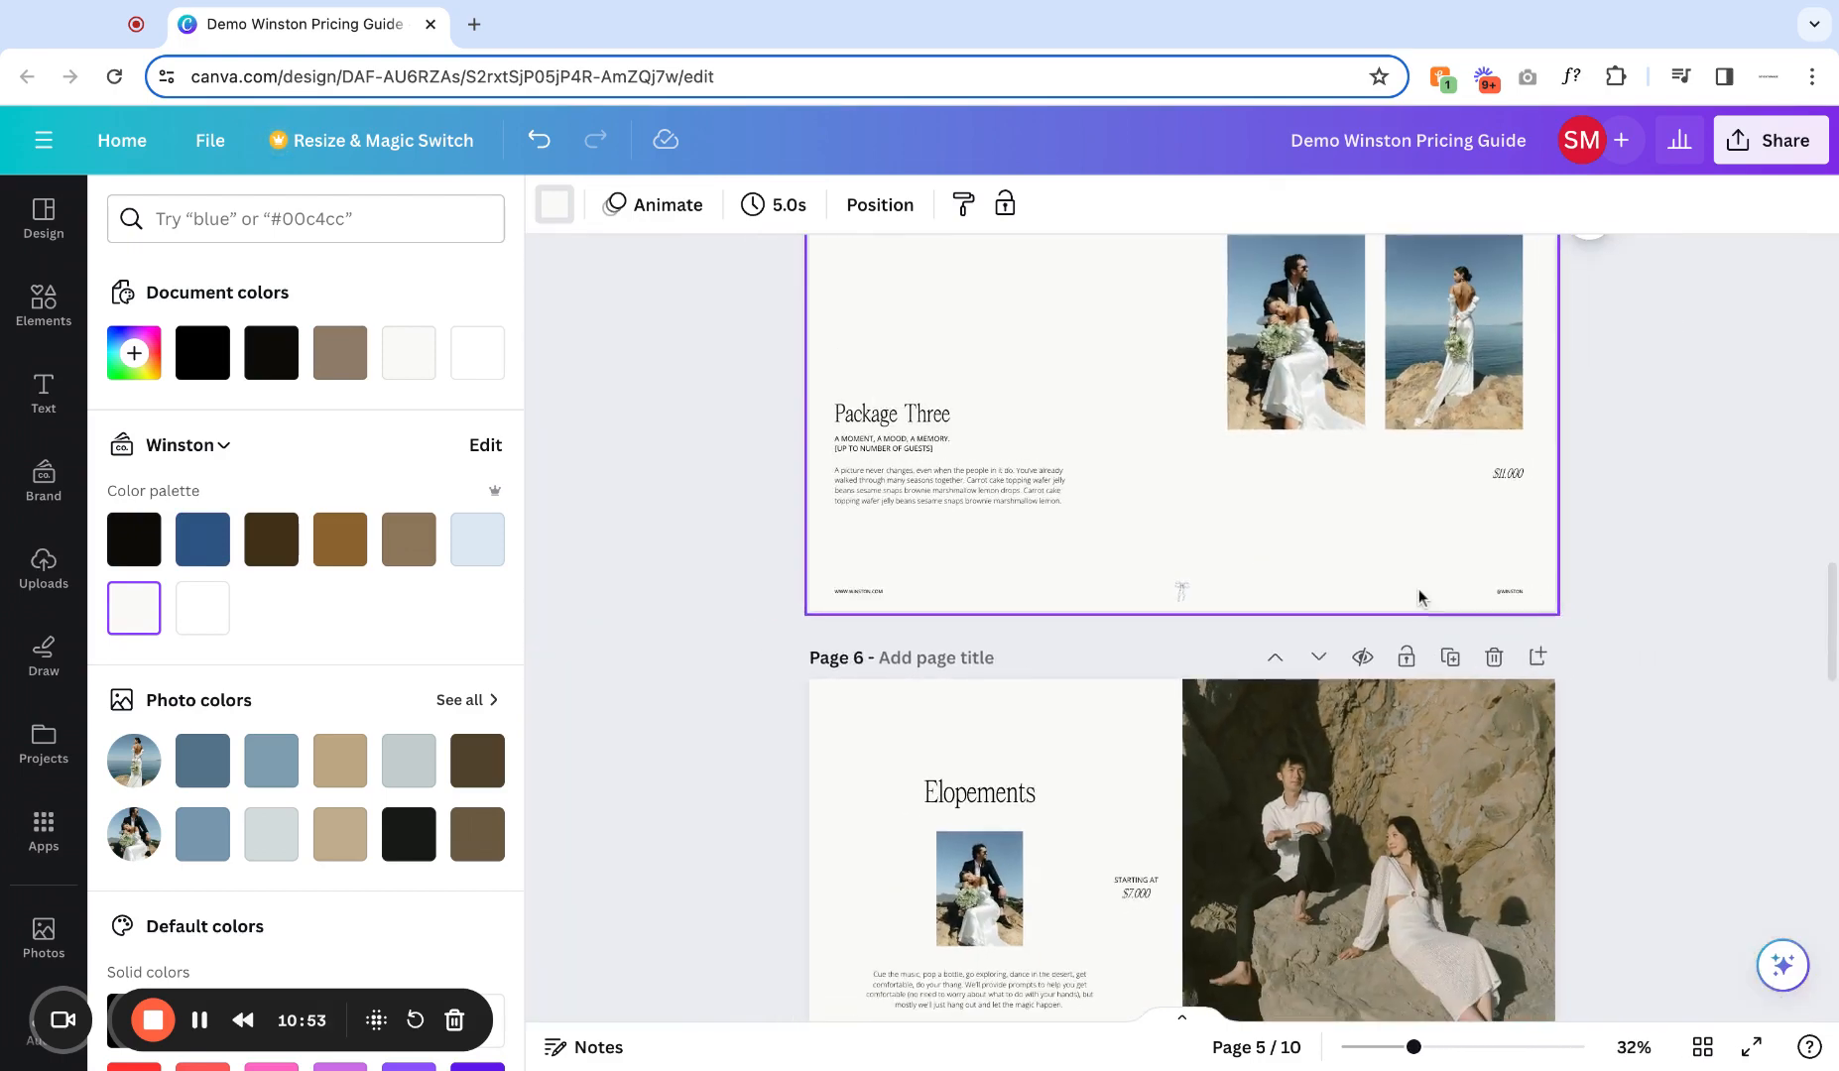
click(1180, 591)
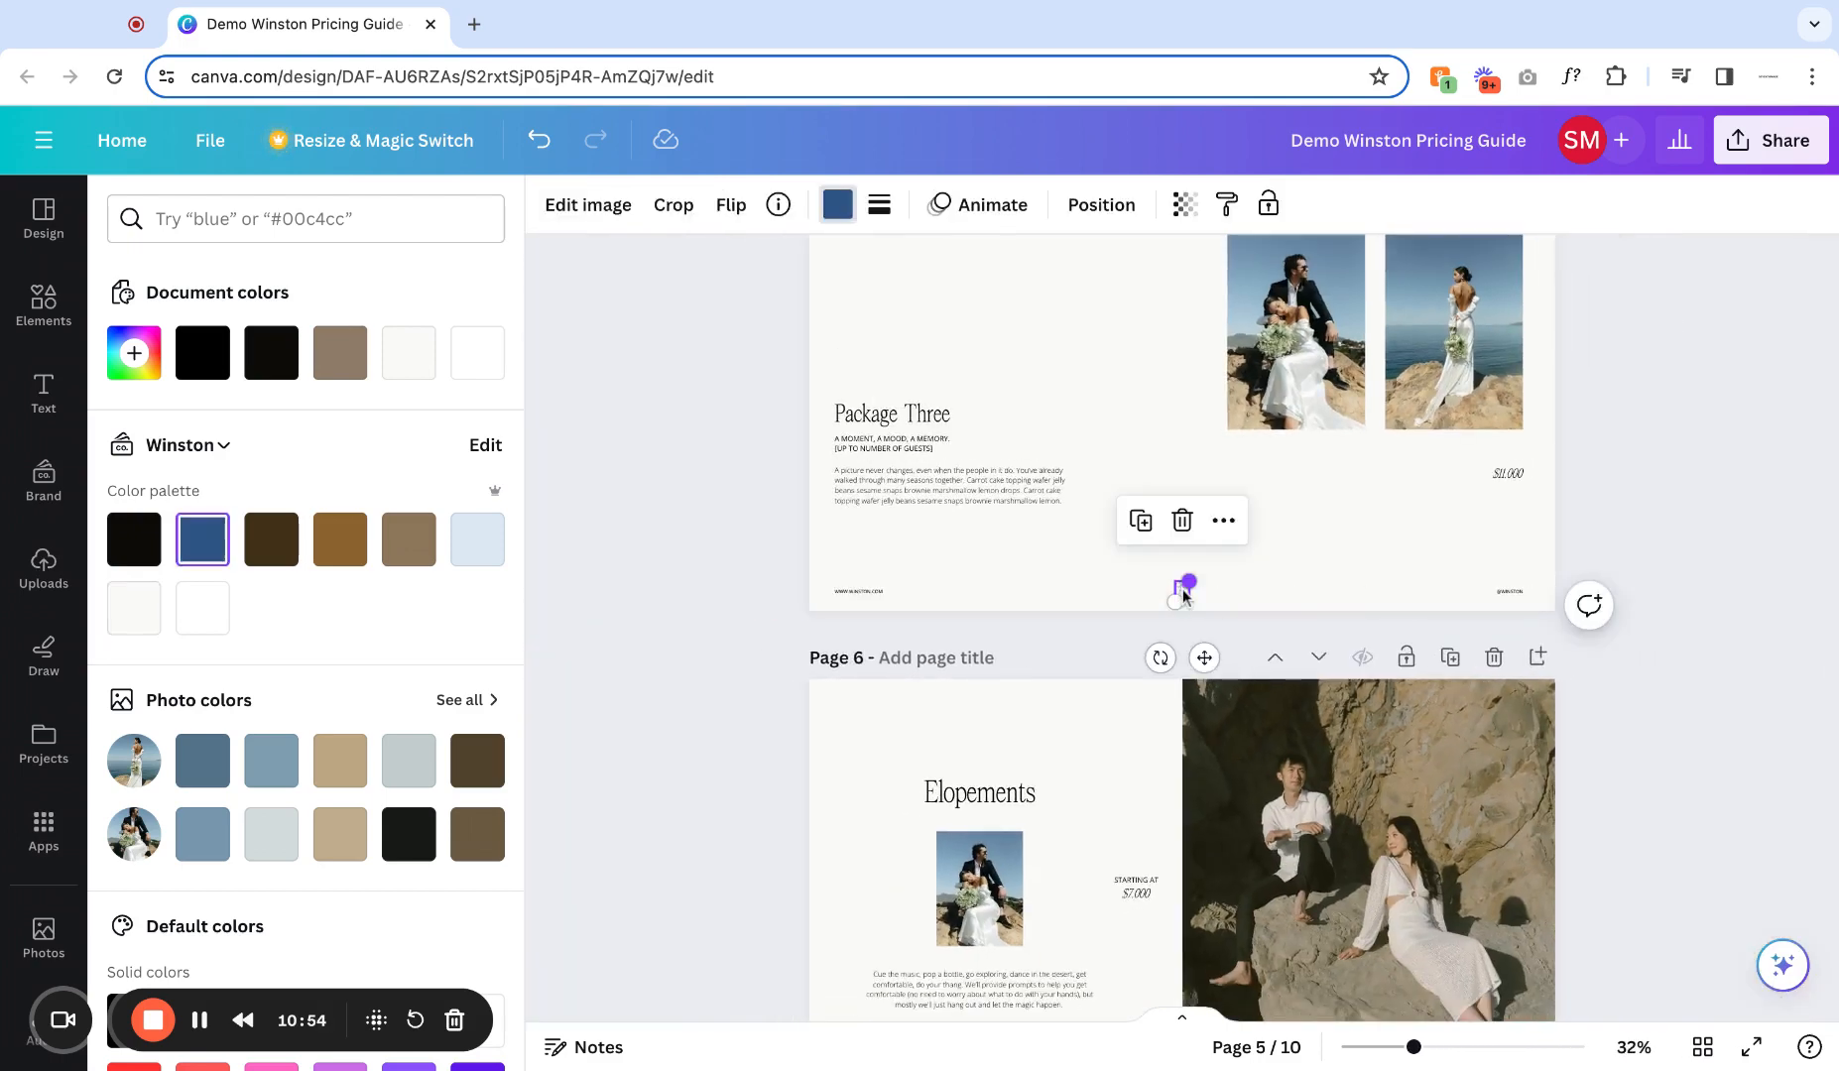
scroll(1165, 427, up, 3)
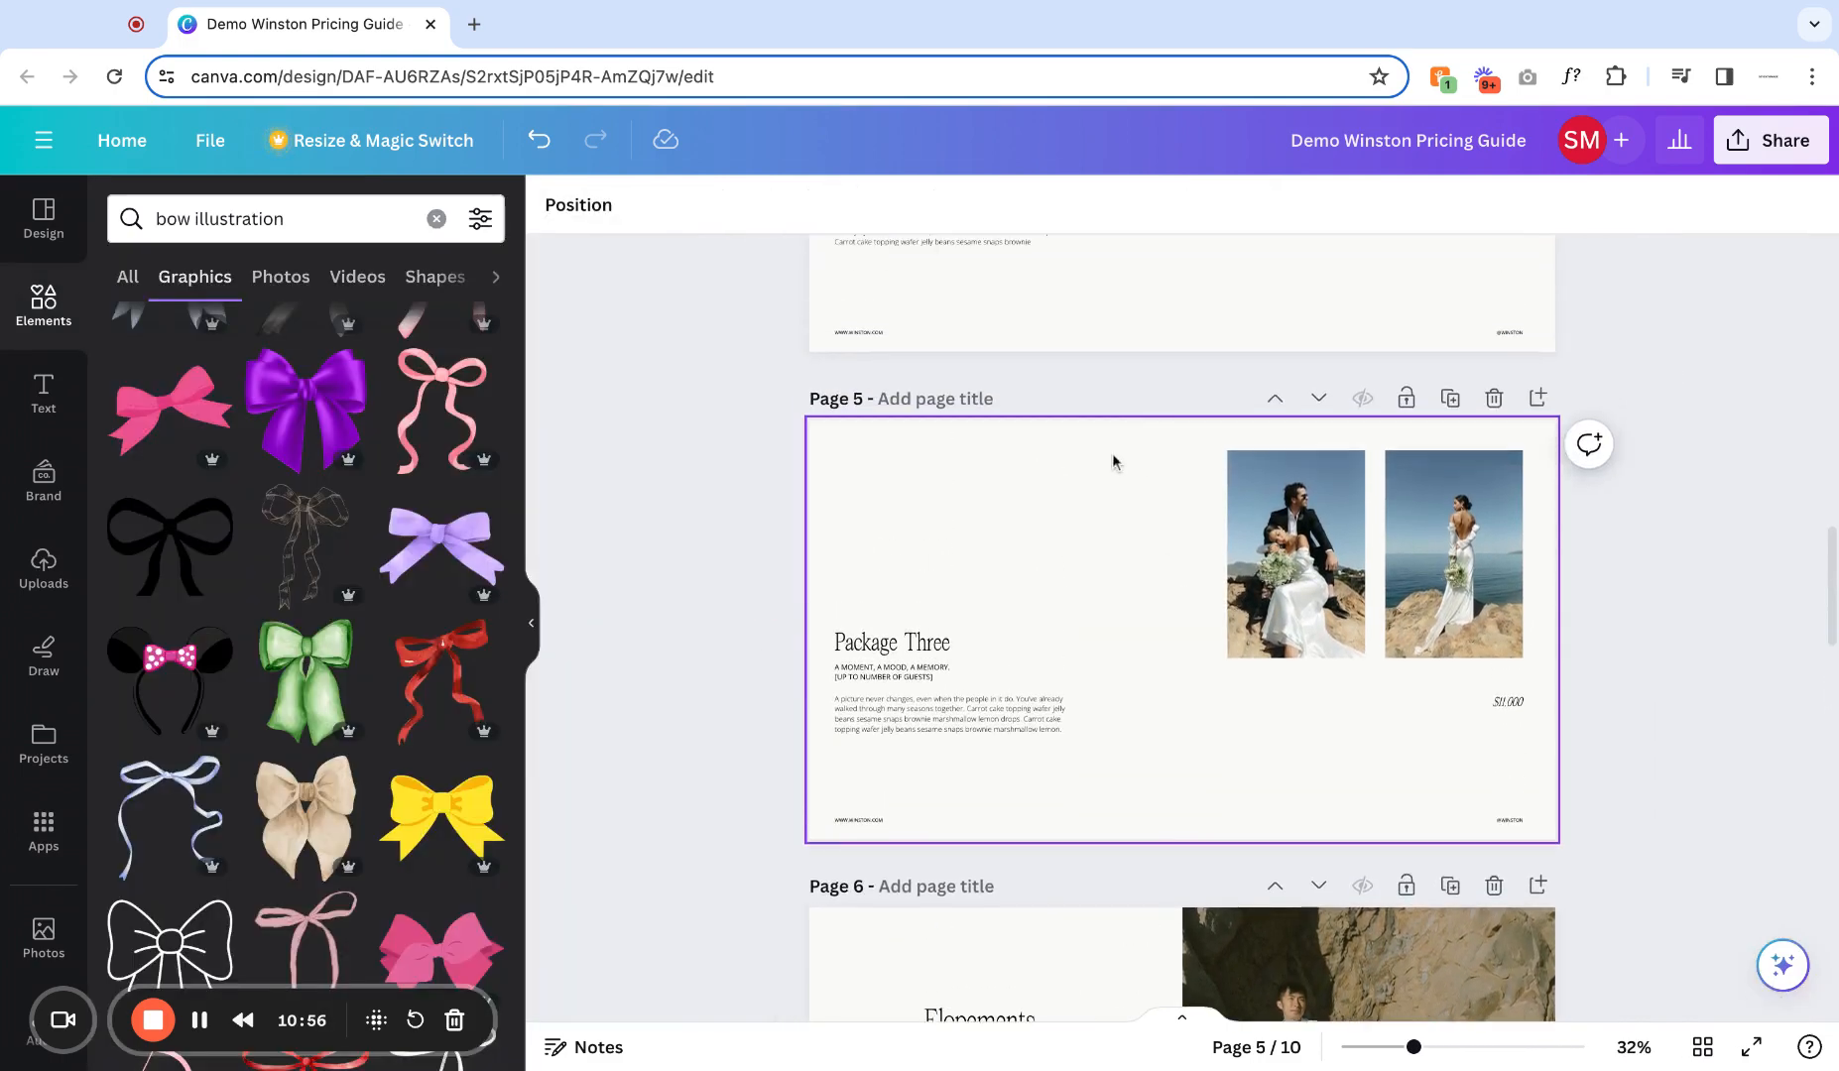
Look over the text styles, the Winston brand assets and the available Brand Kits without switching kits.
click(39, 397)
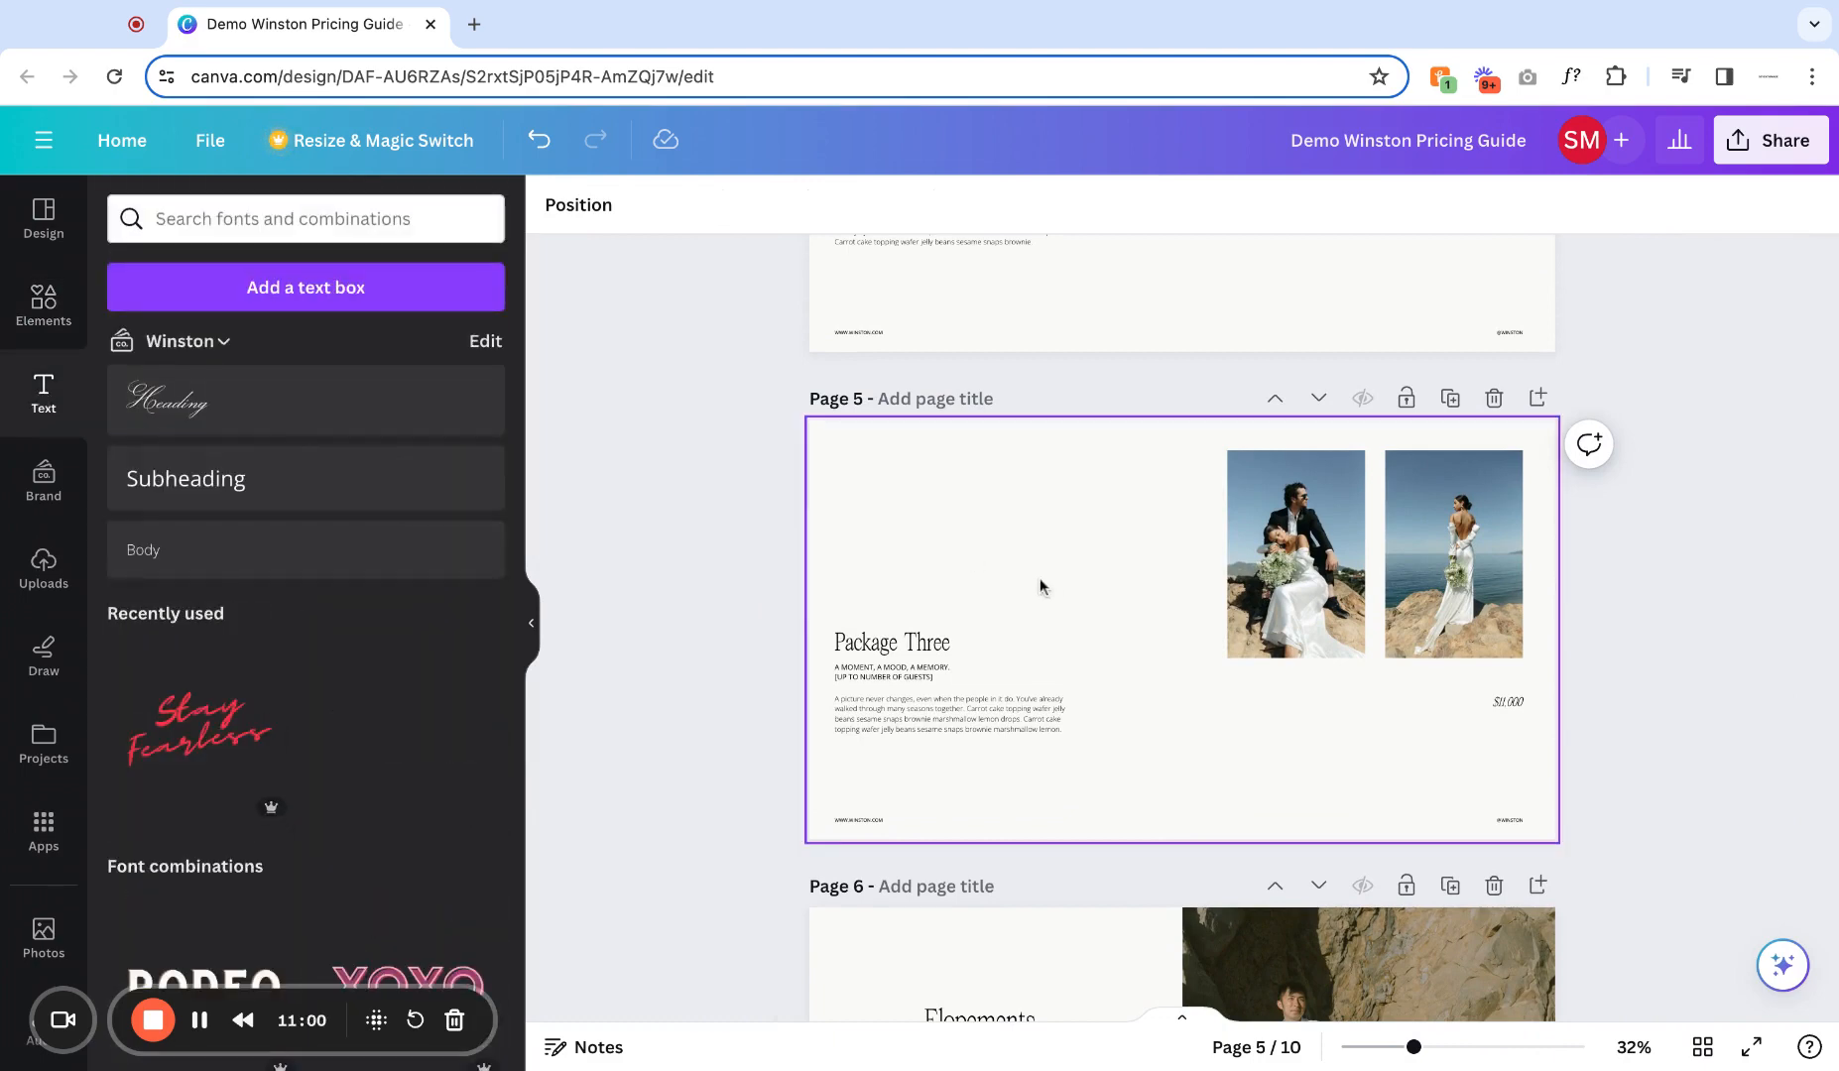
click(840, 496)
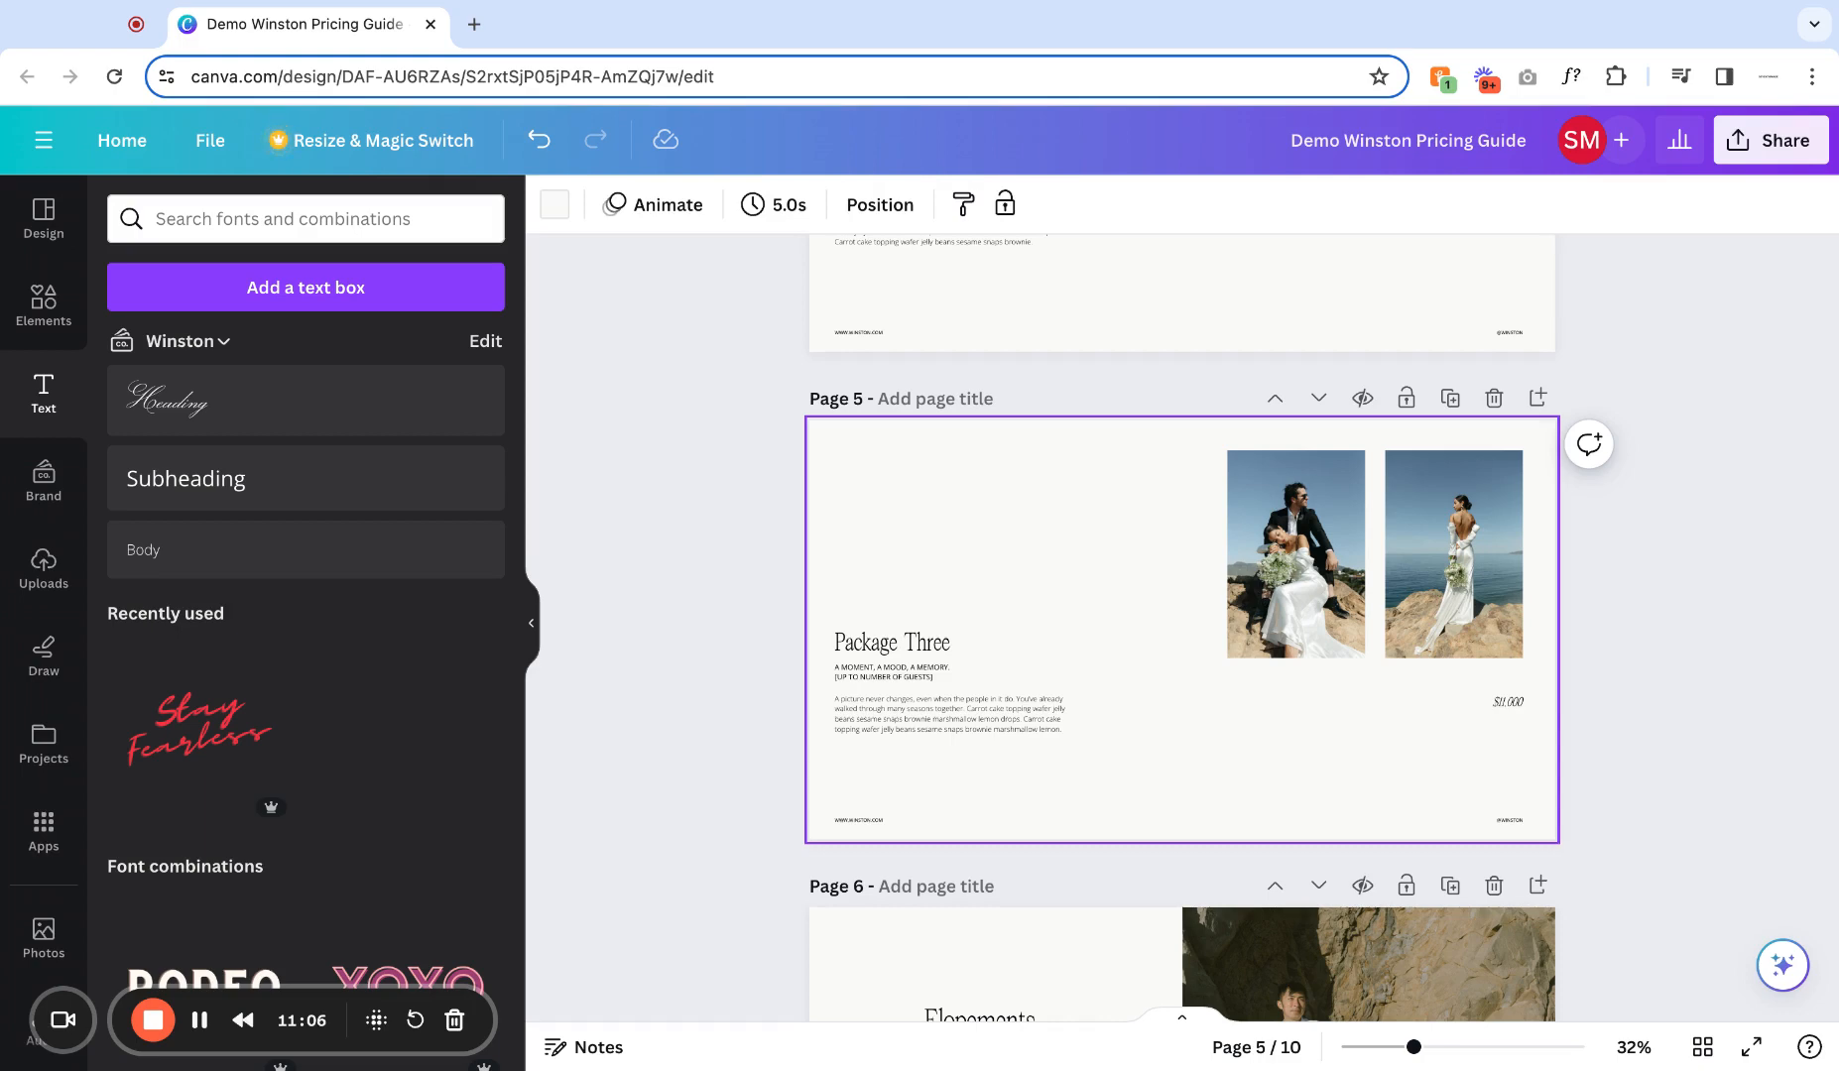
click(220, 344)
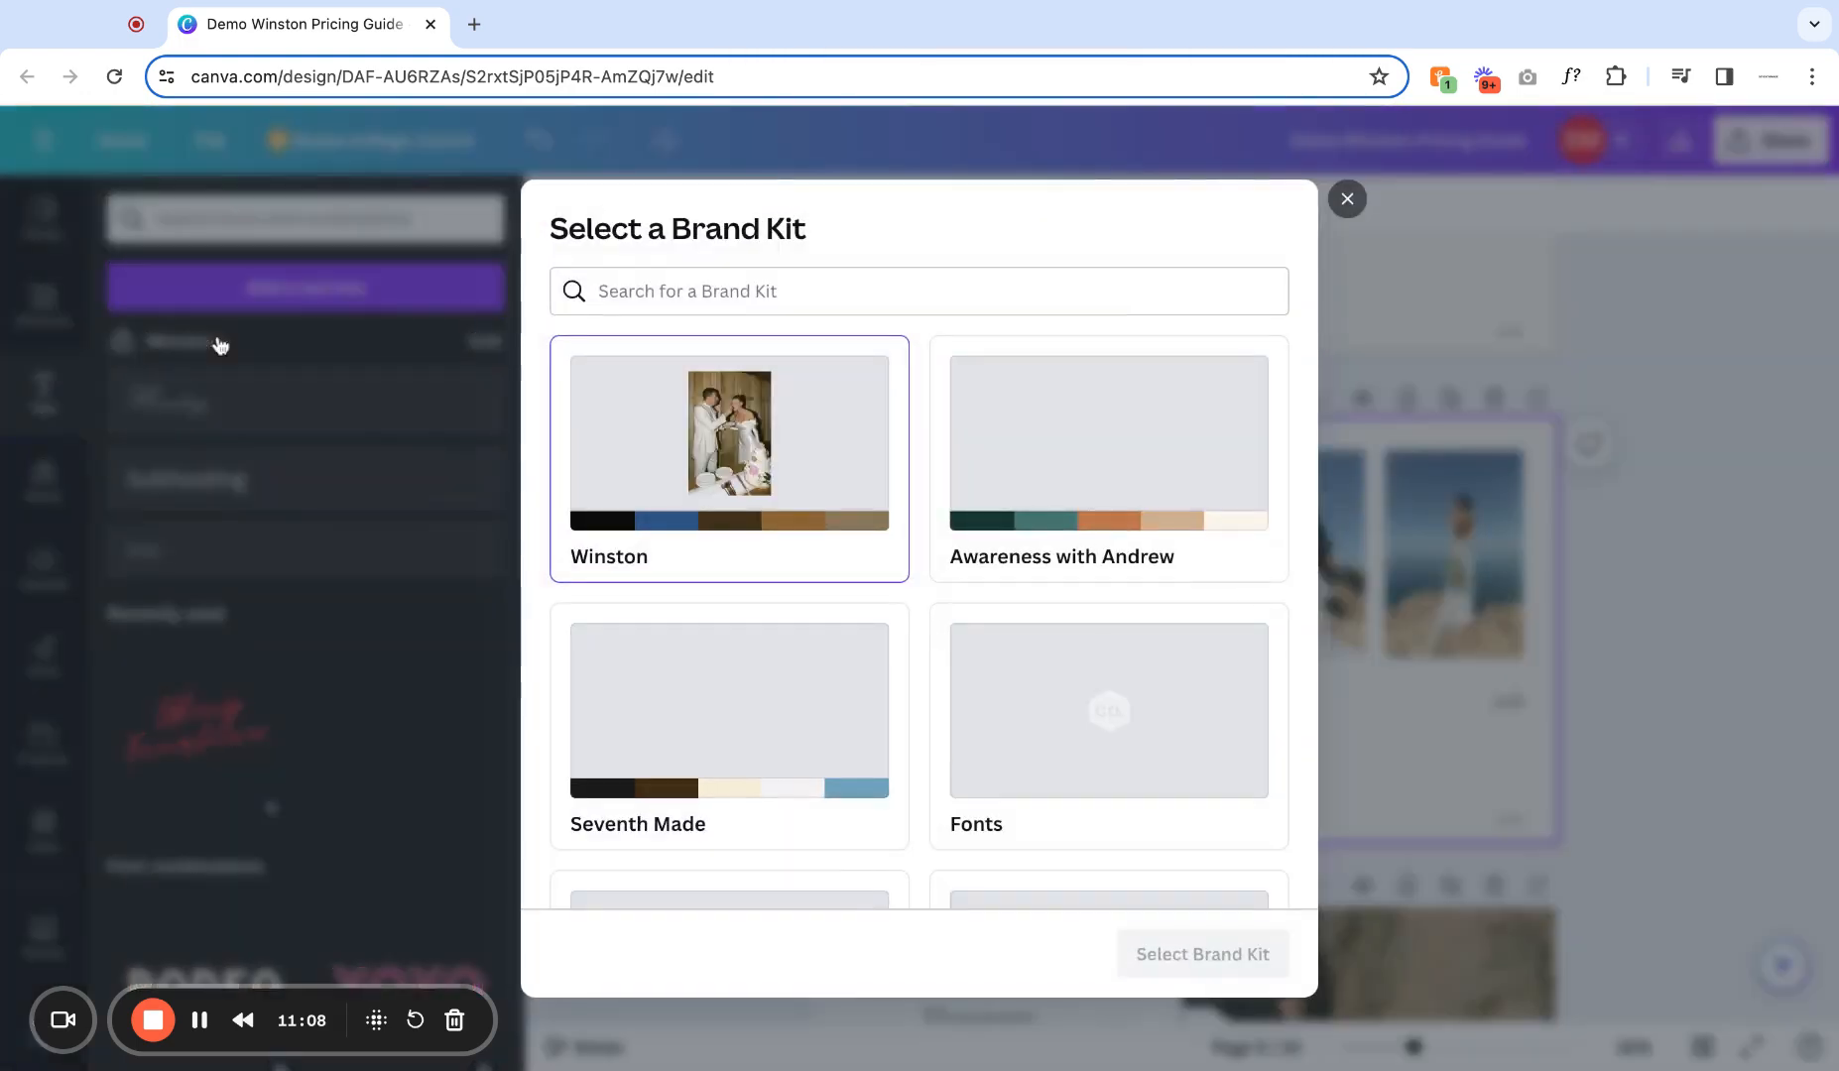
click(1347, 198)
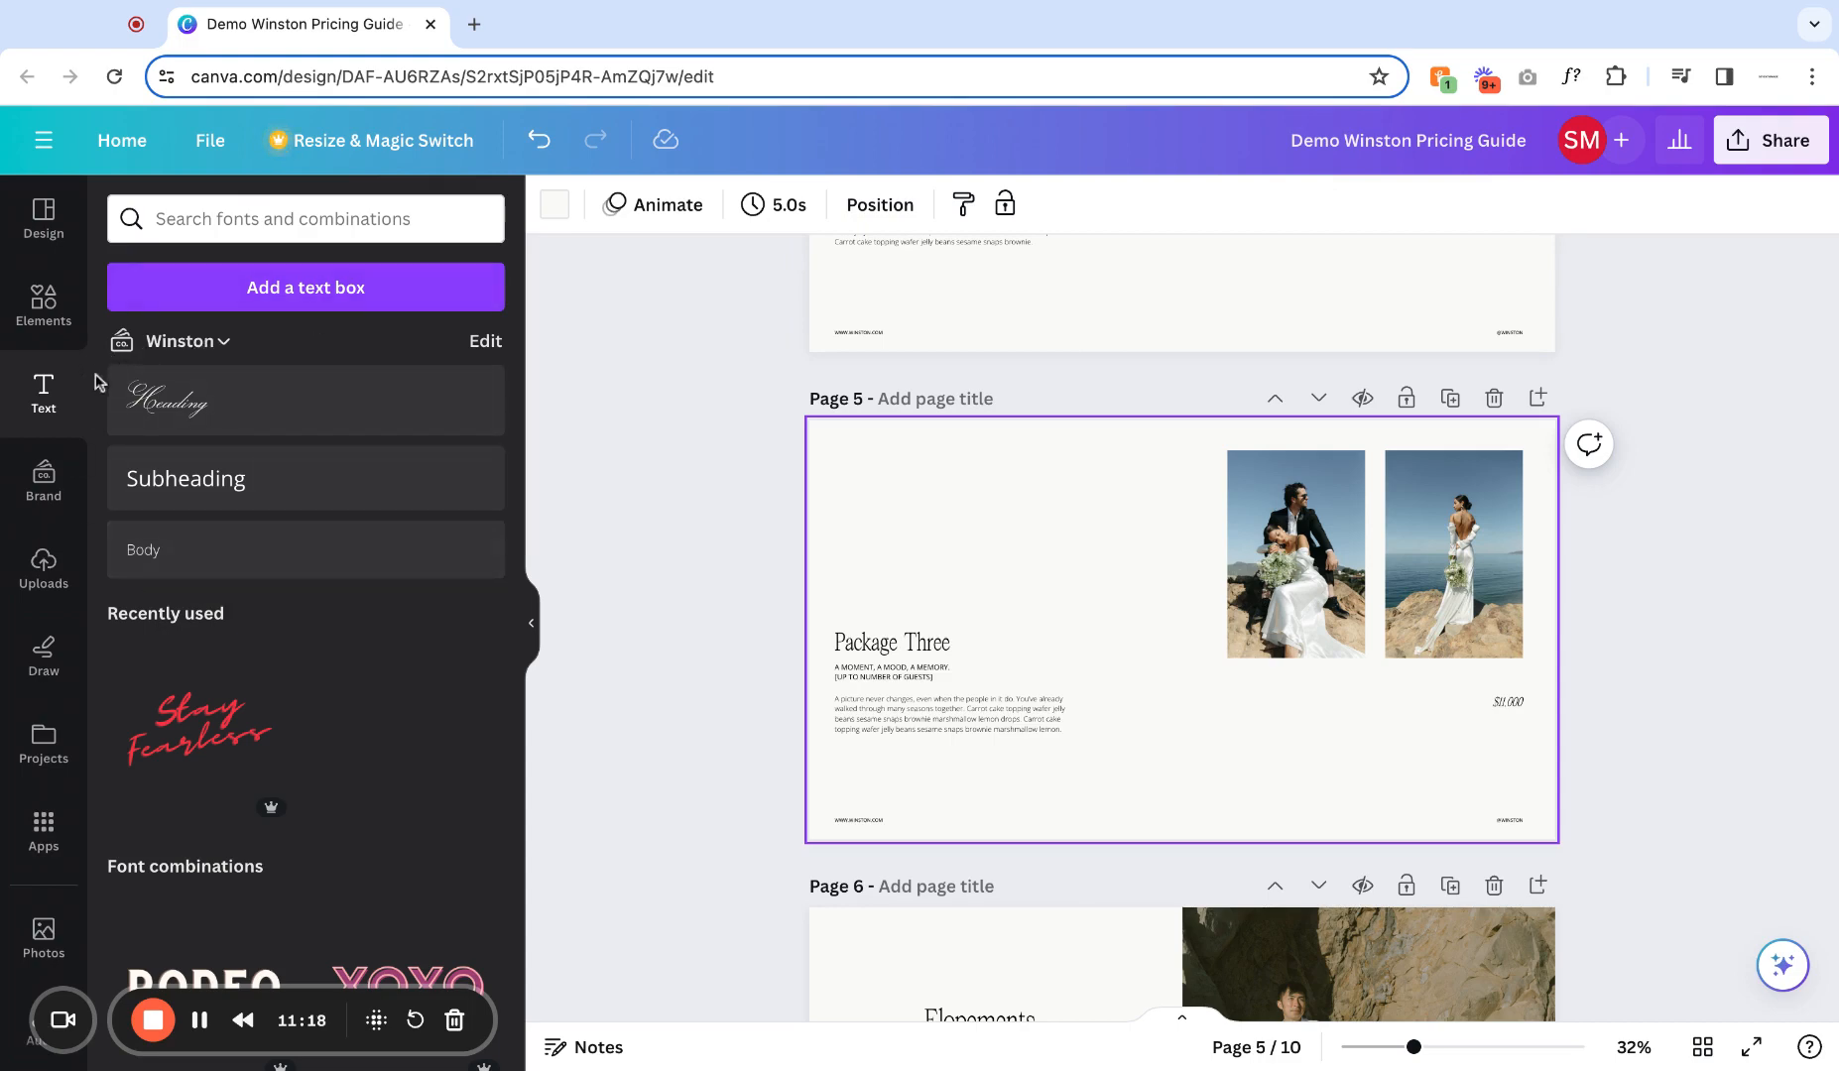
click(35, 464)
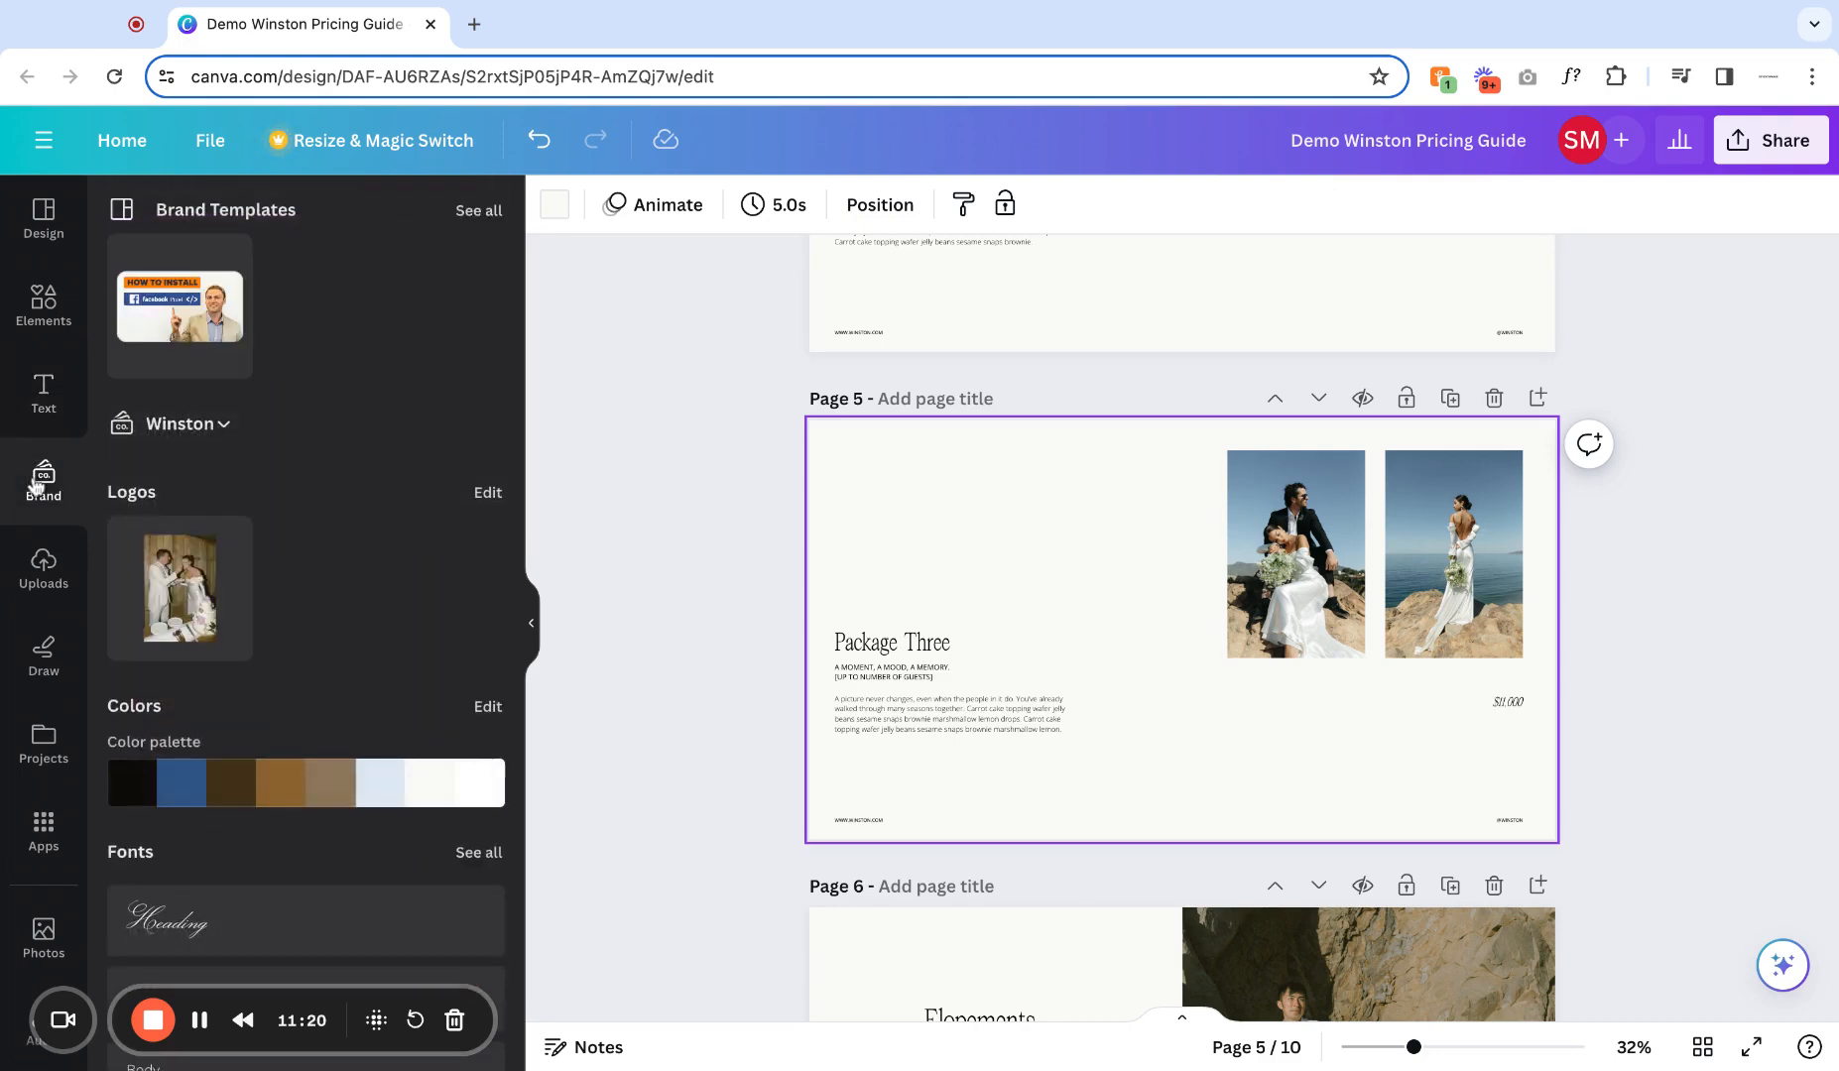
click(224, 425)
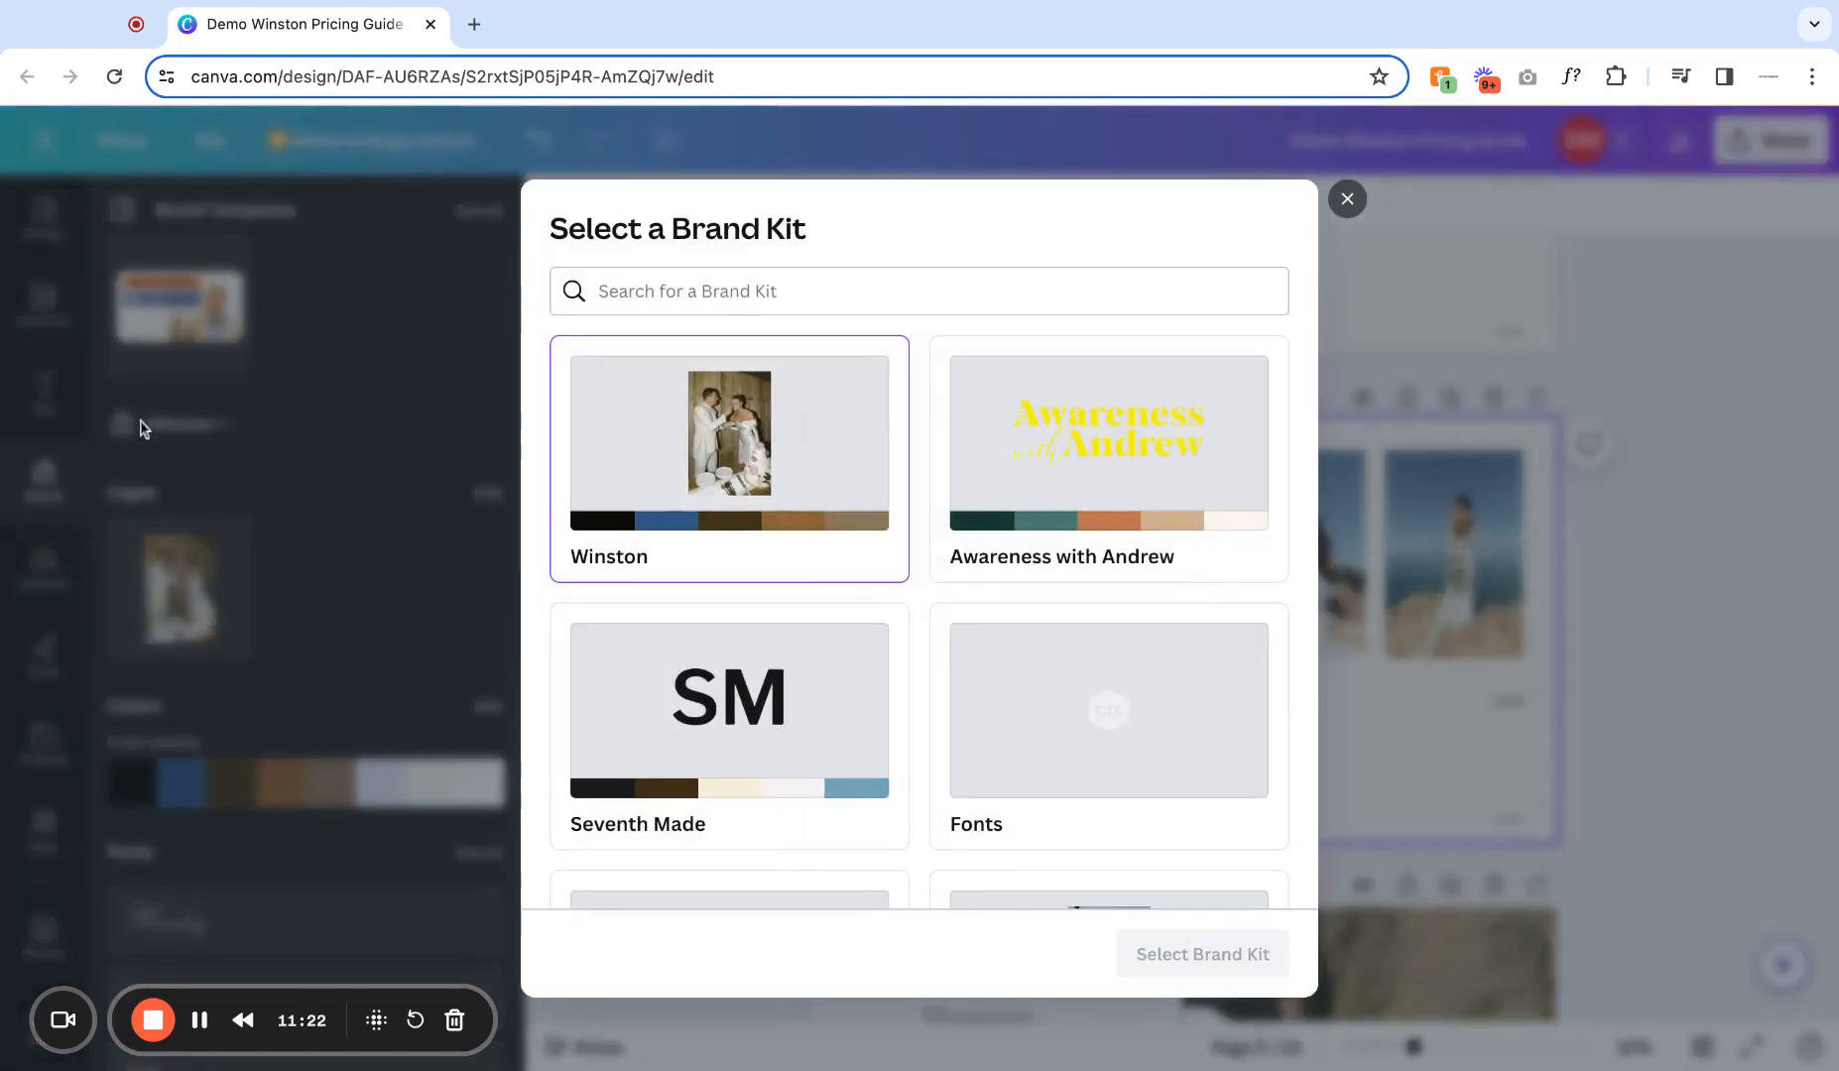
click(1347, 198)
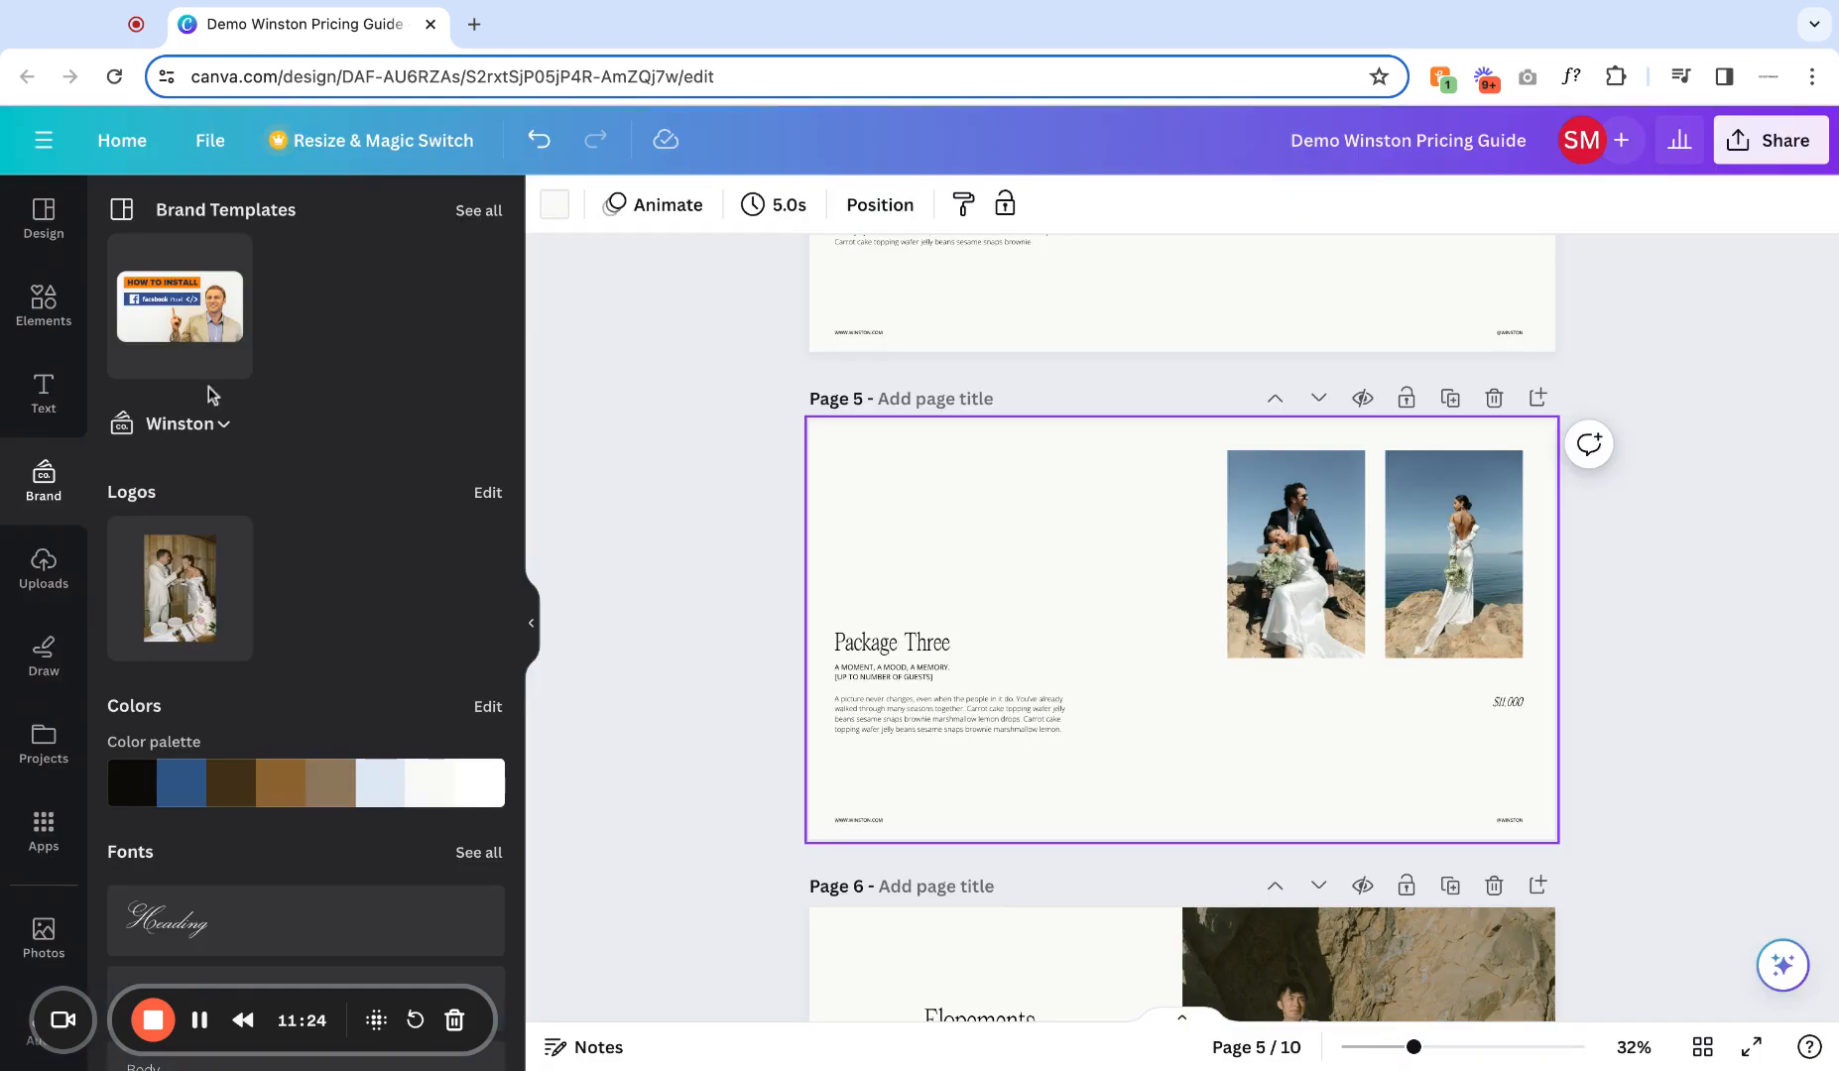
Look through the Winston brand colors and fonts, the uploaded images, the drawing tools and the saved projects.
scroll(196, 724, down, 3)
scroll(197, 724, down, 1)
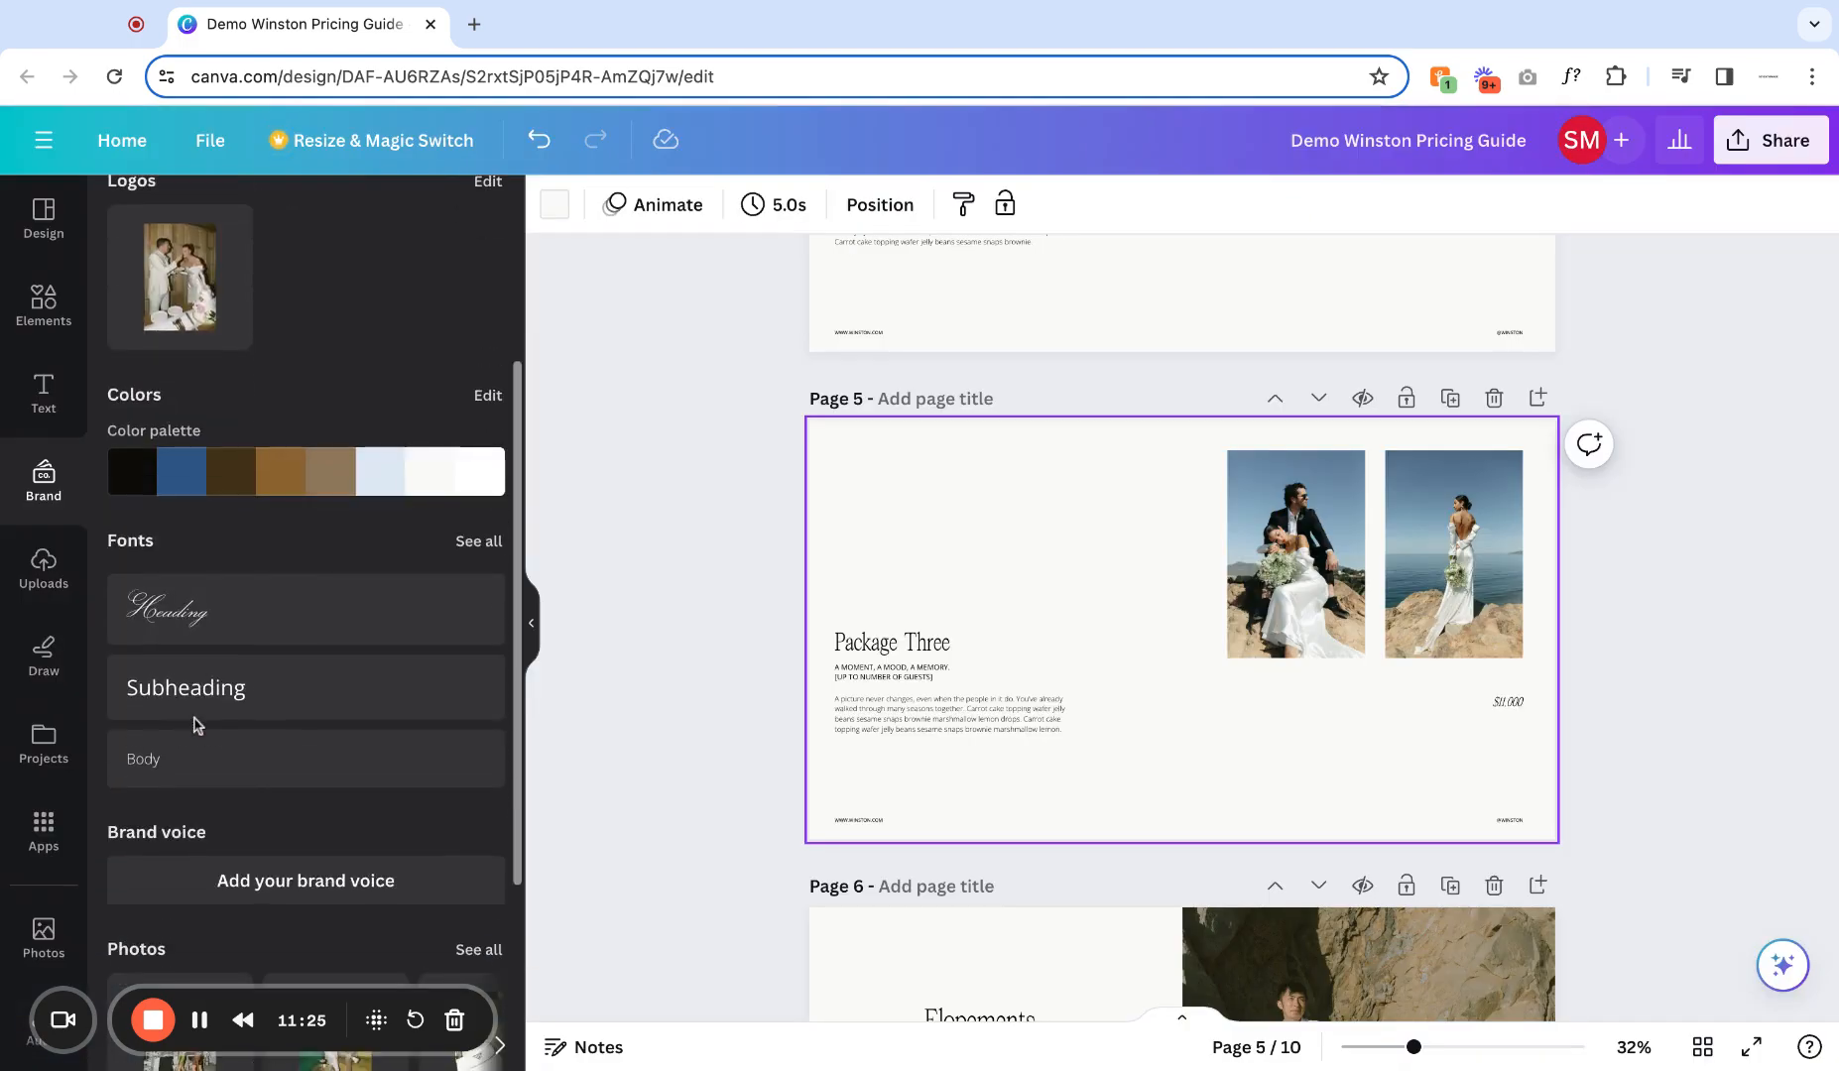
click(43, 573)
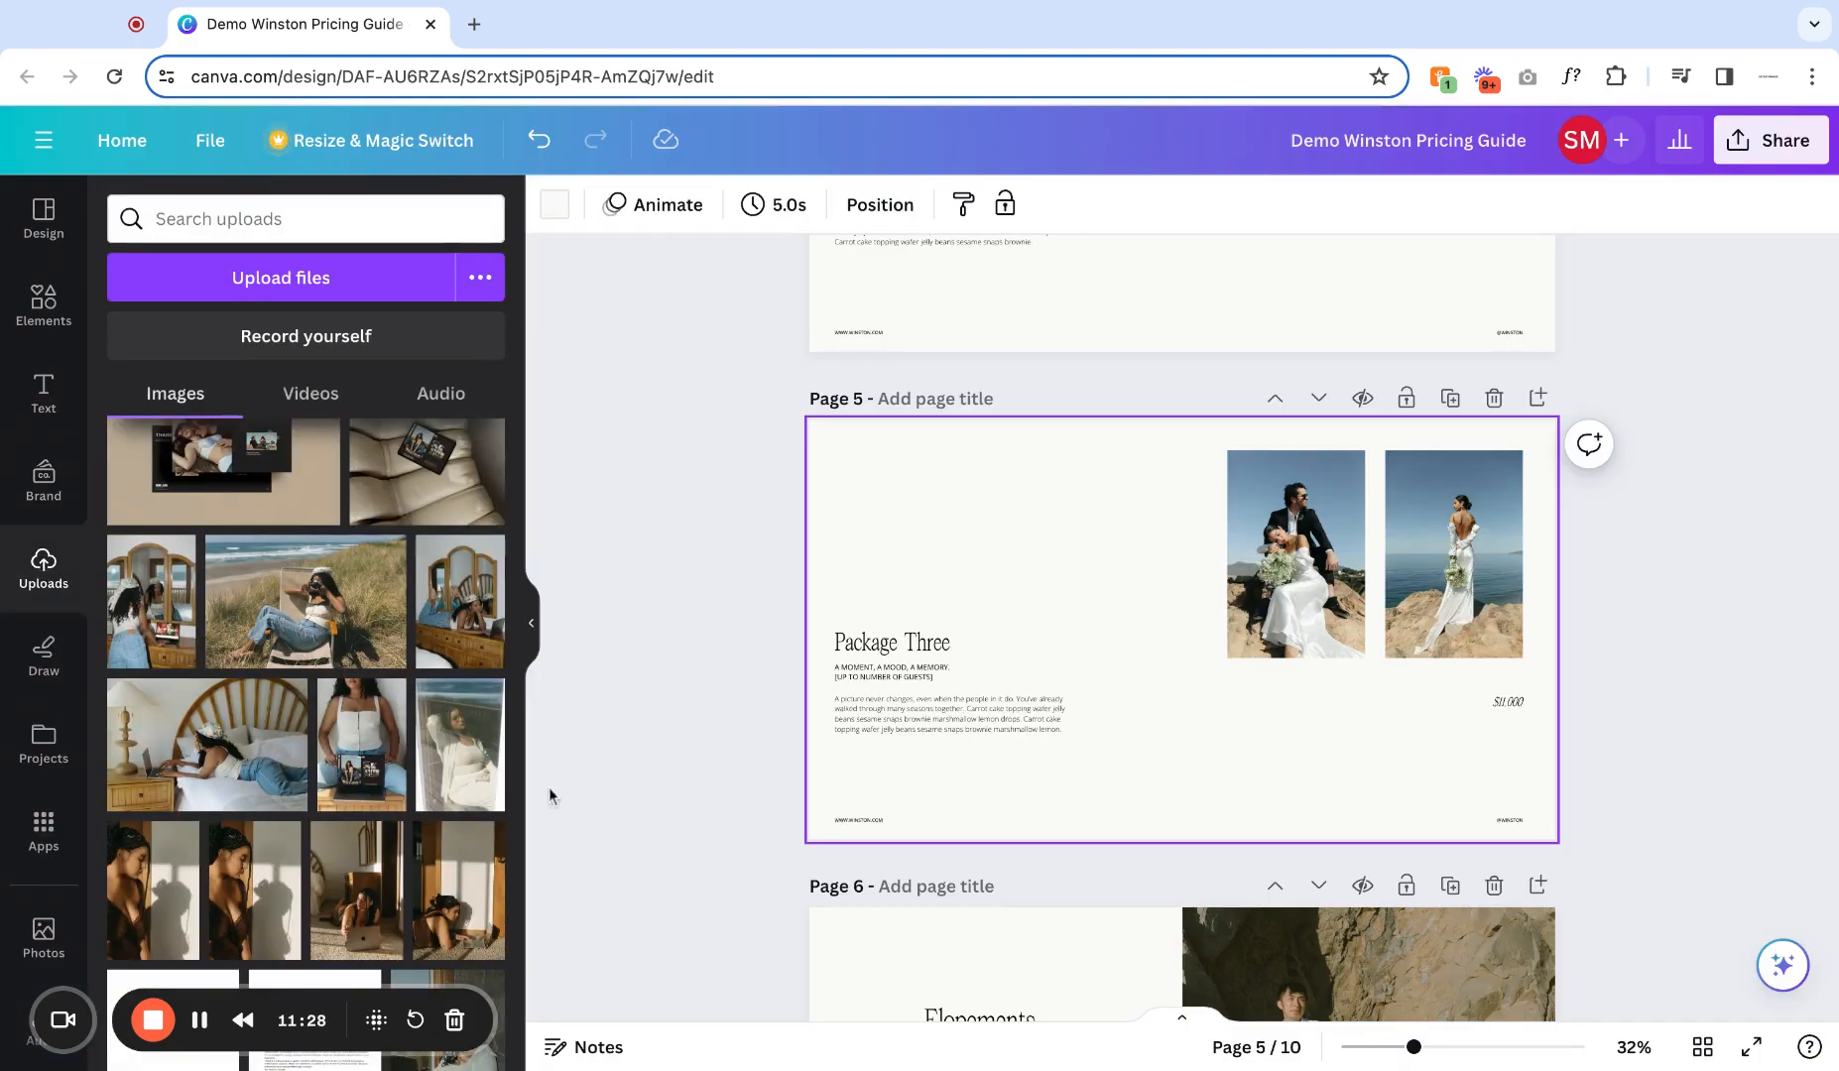
mouse_move(434, 716)
click(47, 655)
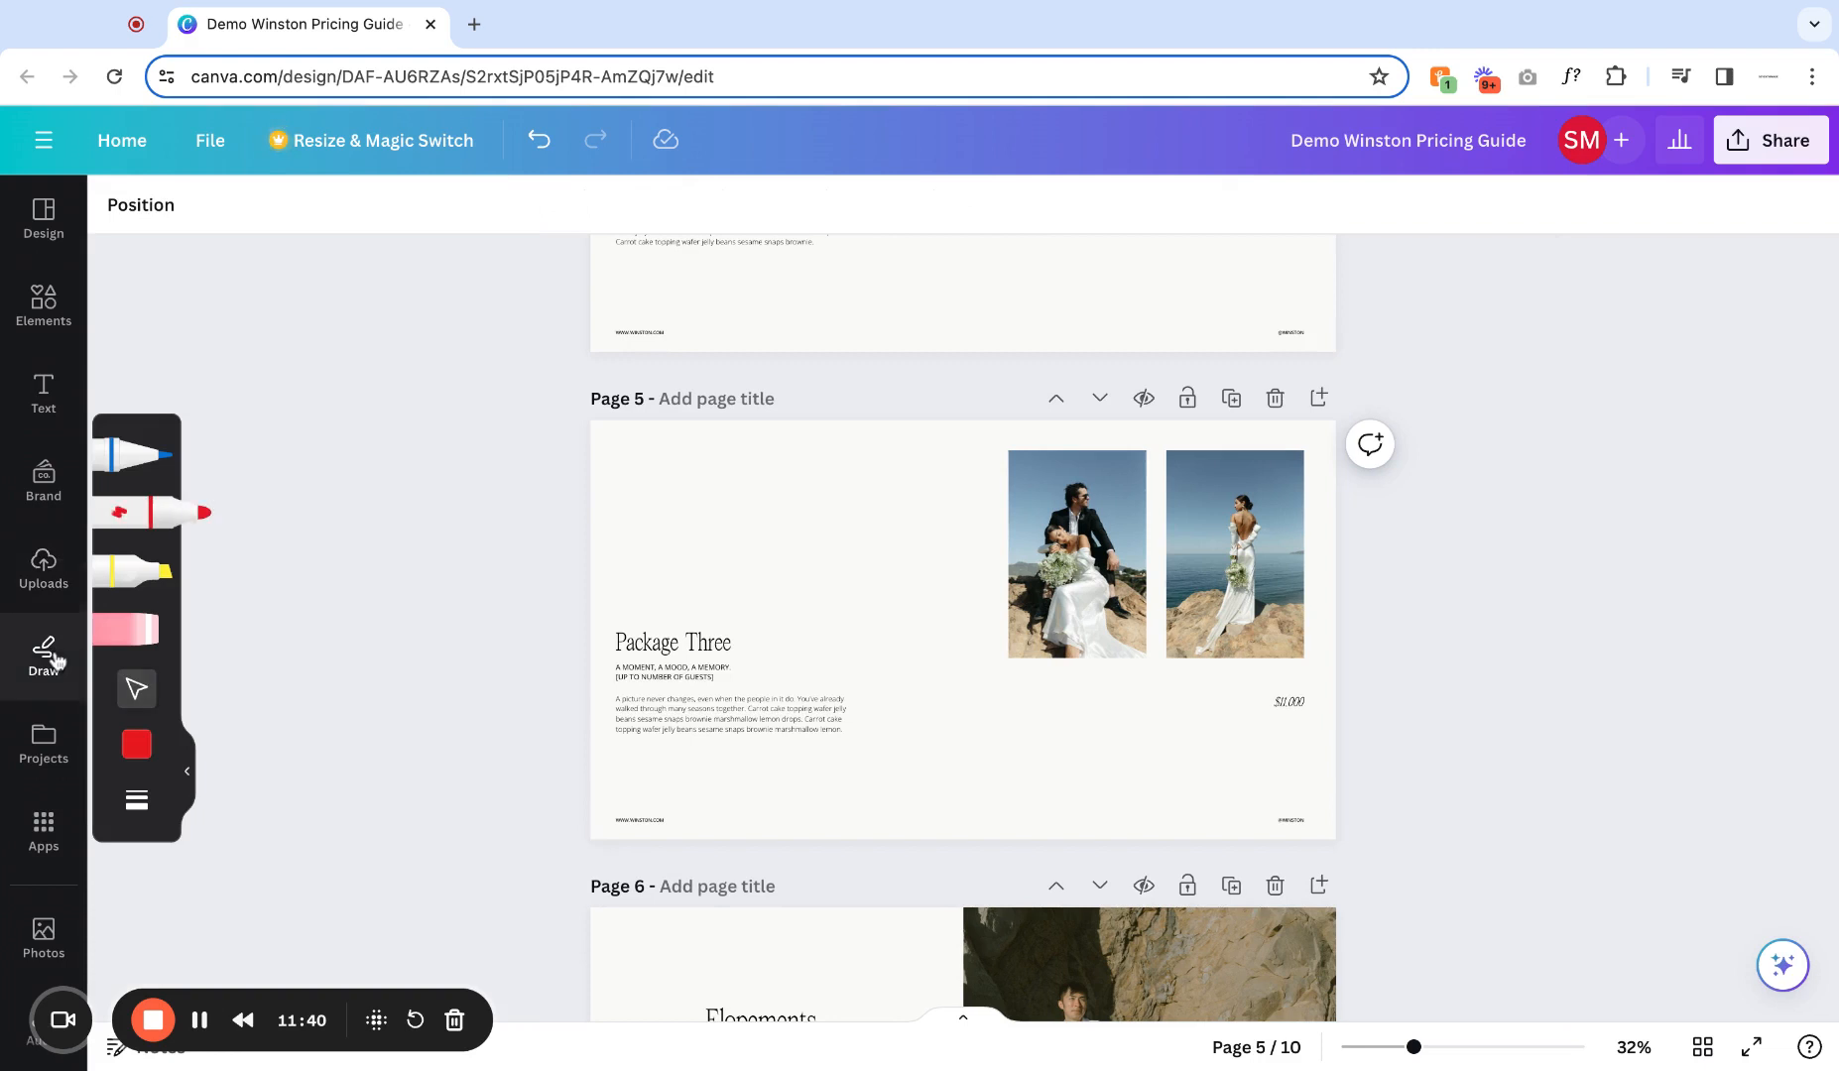
click(43, 741)
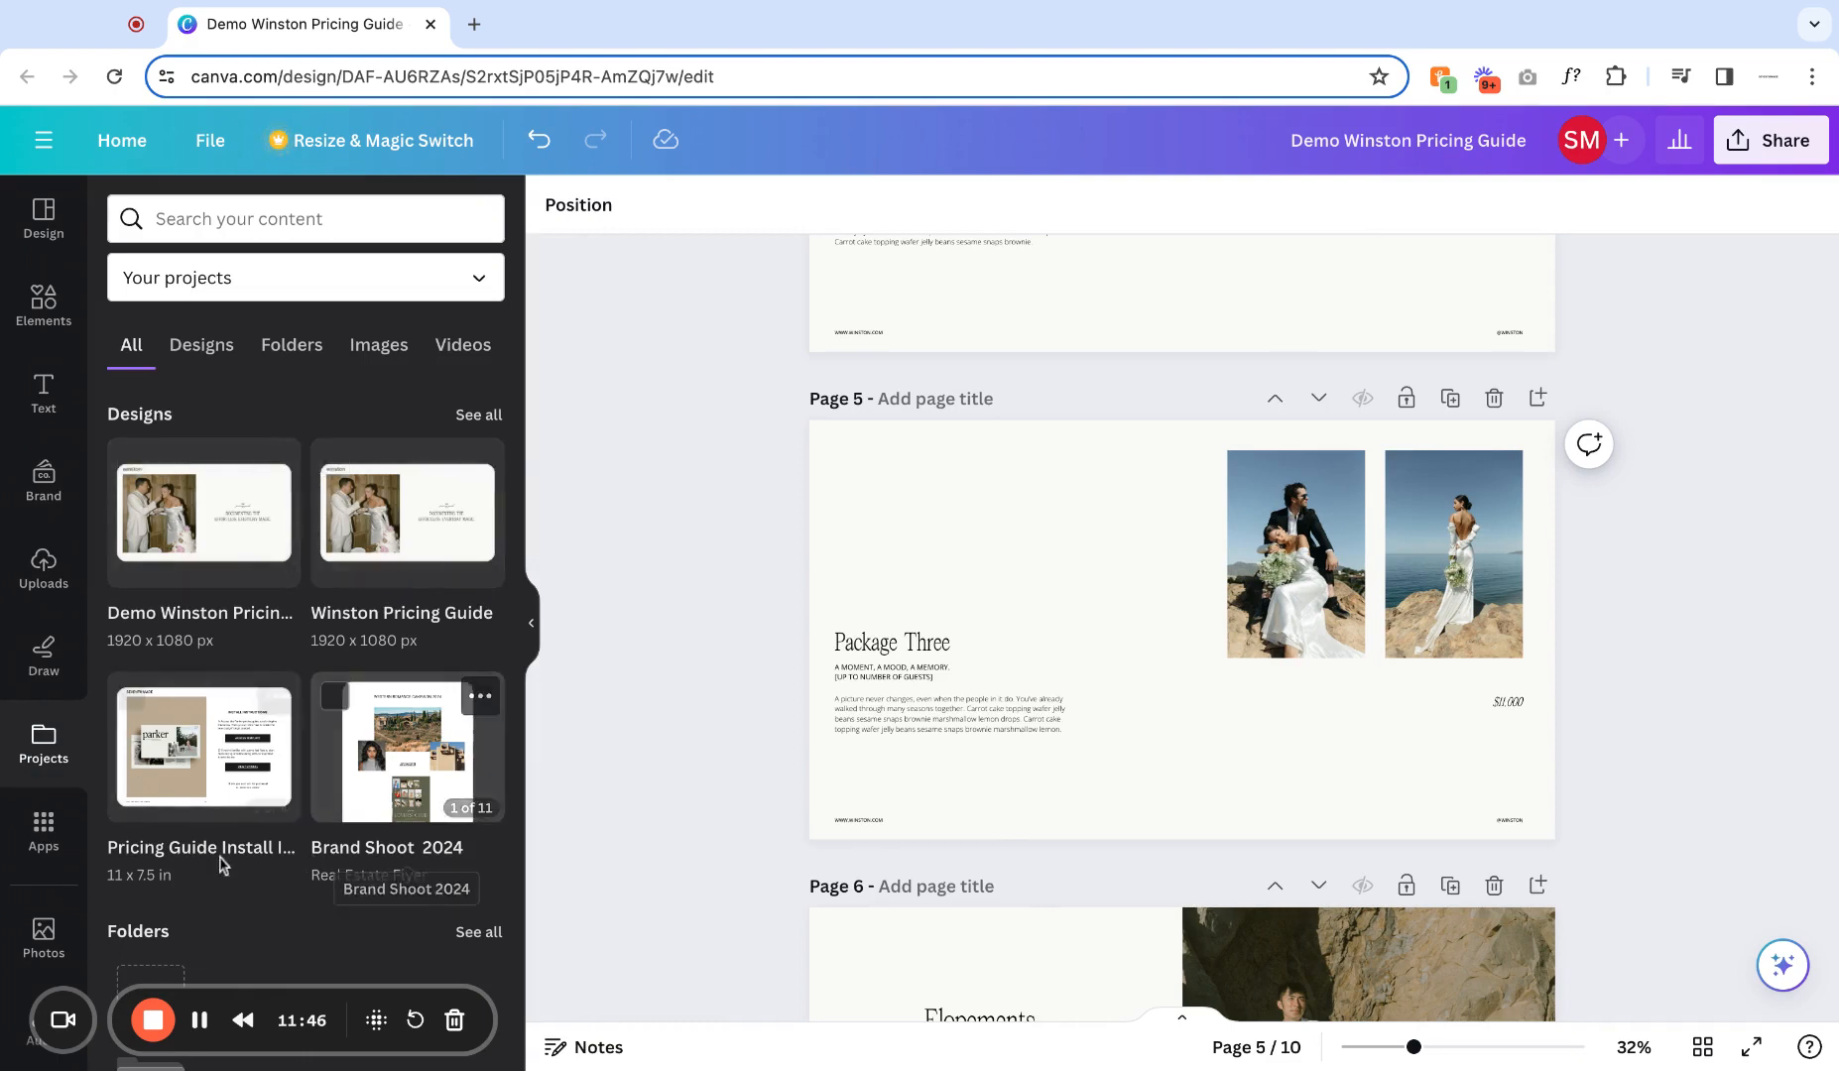
Browse the available Canva apps, the stock photos and the audio library.
click(41, 835)
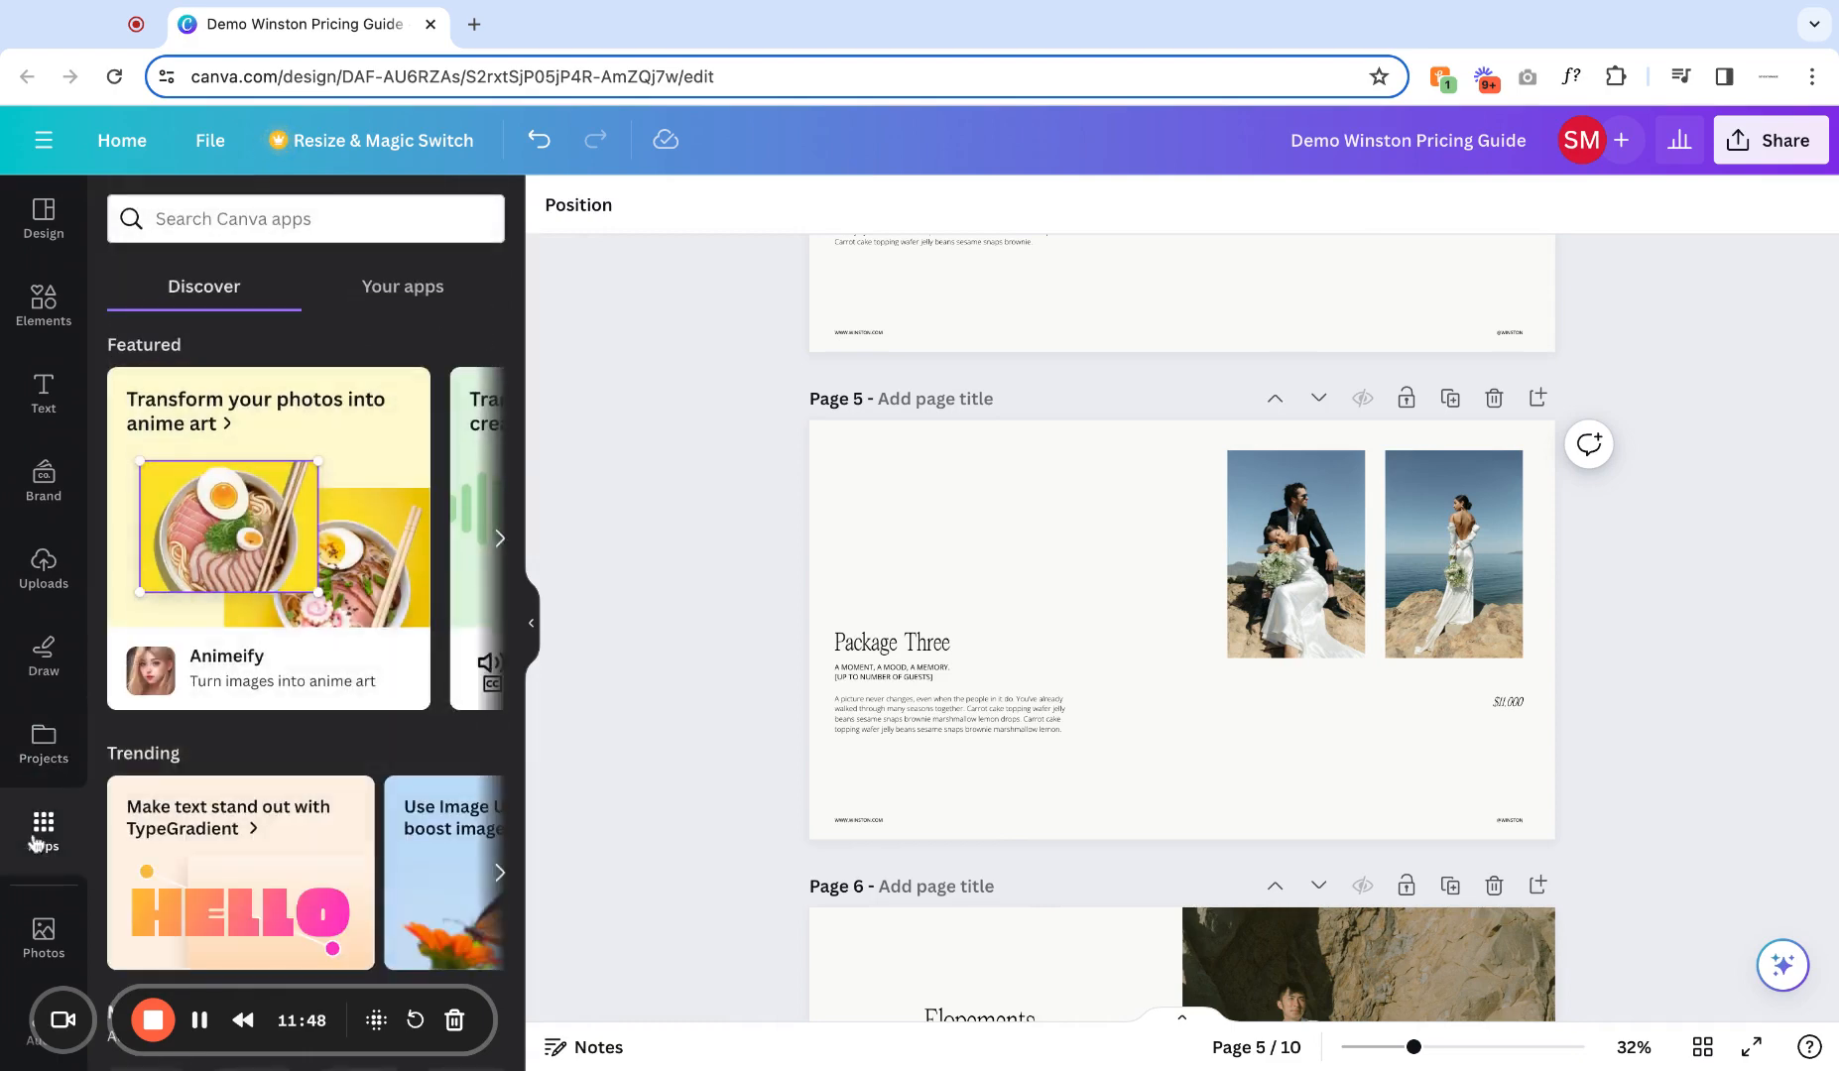
scroll(228, 841, down, 4)
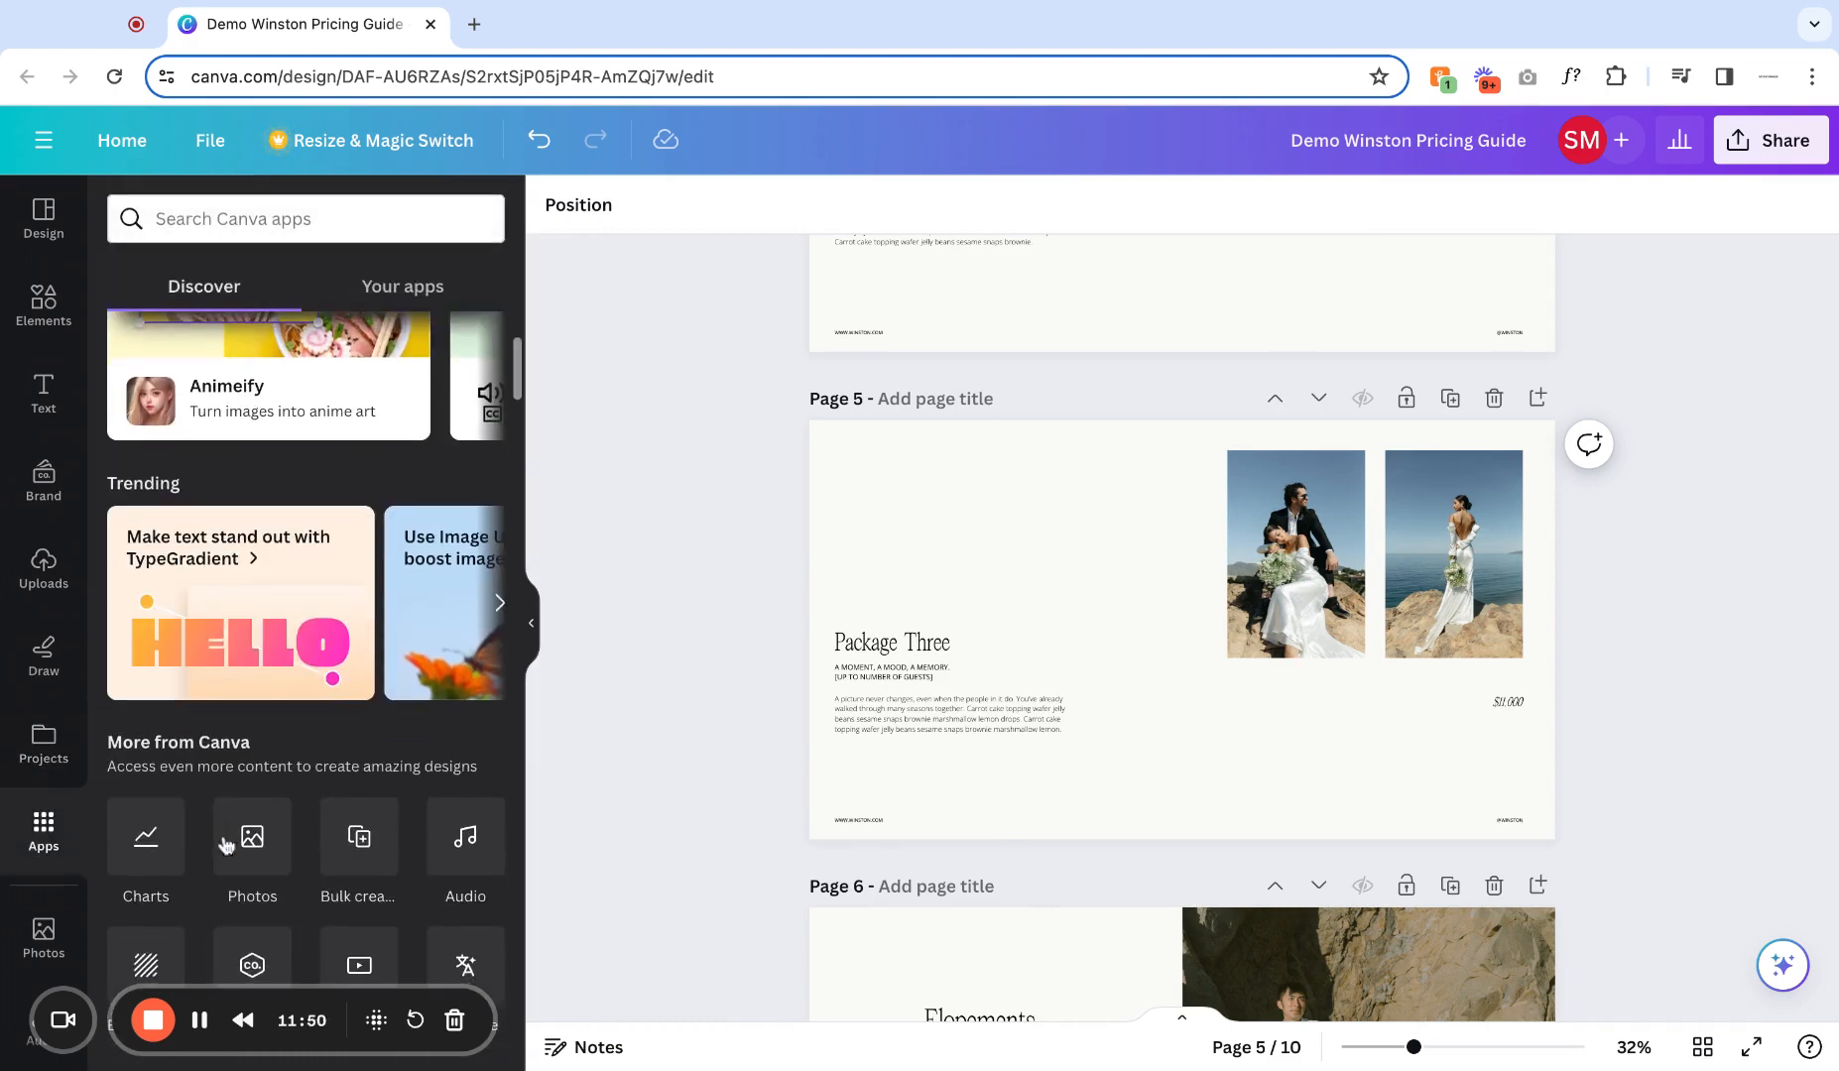
scroll(226, 844, down, 1)
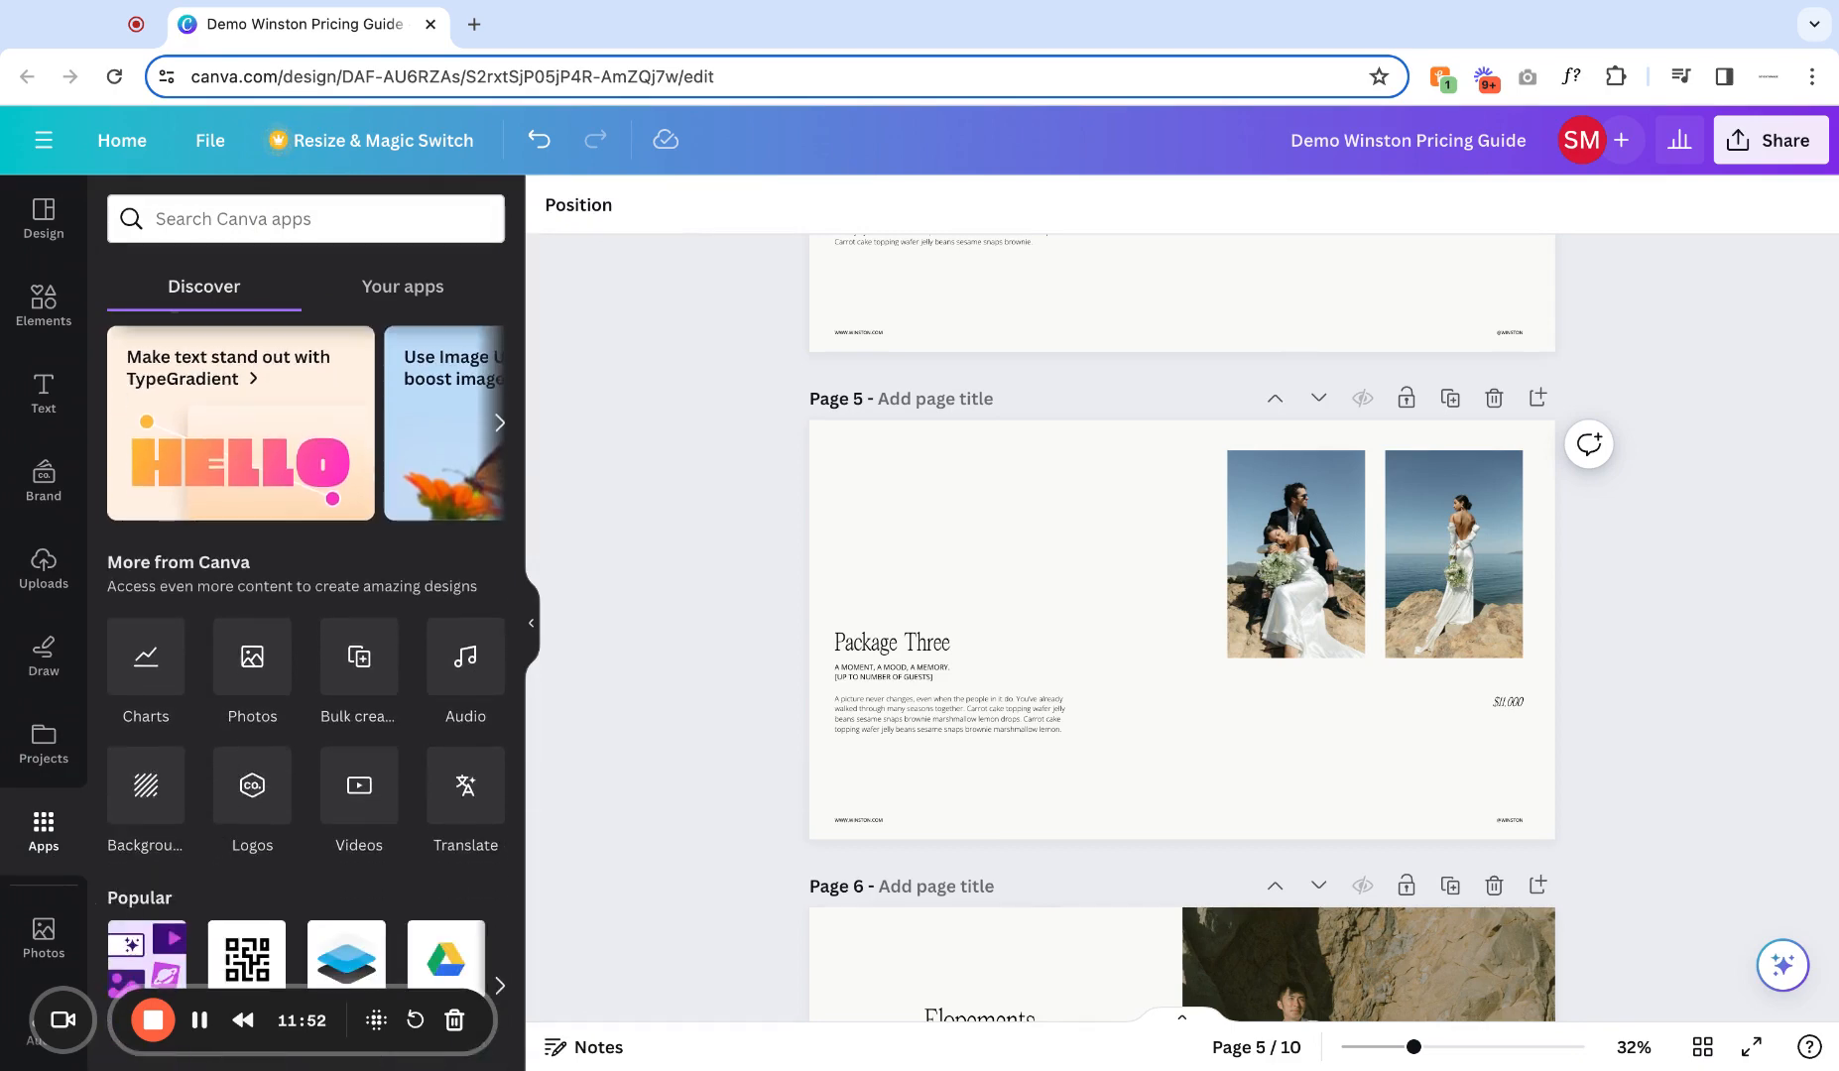
click(46, 935)
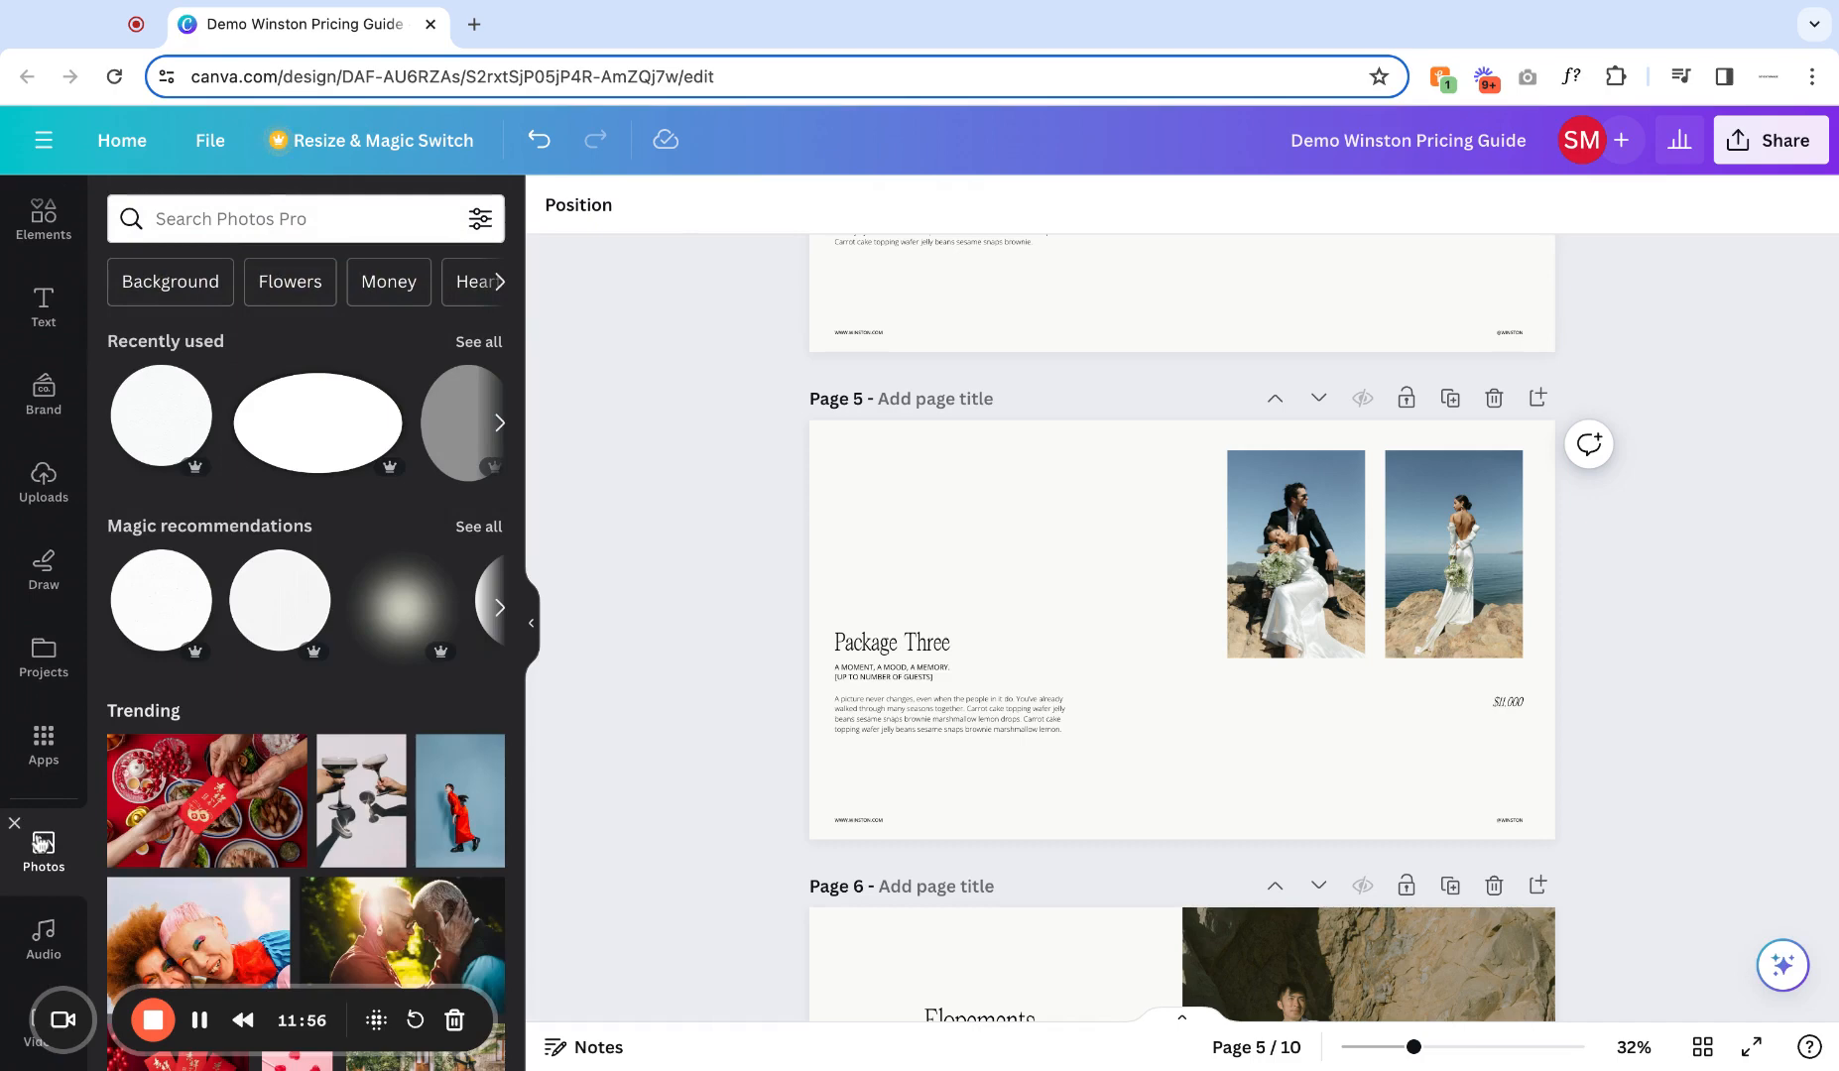
click(43, 932)
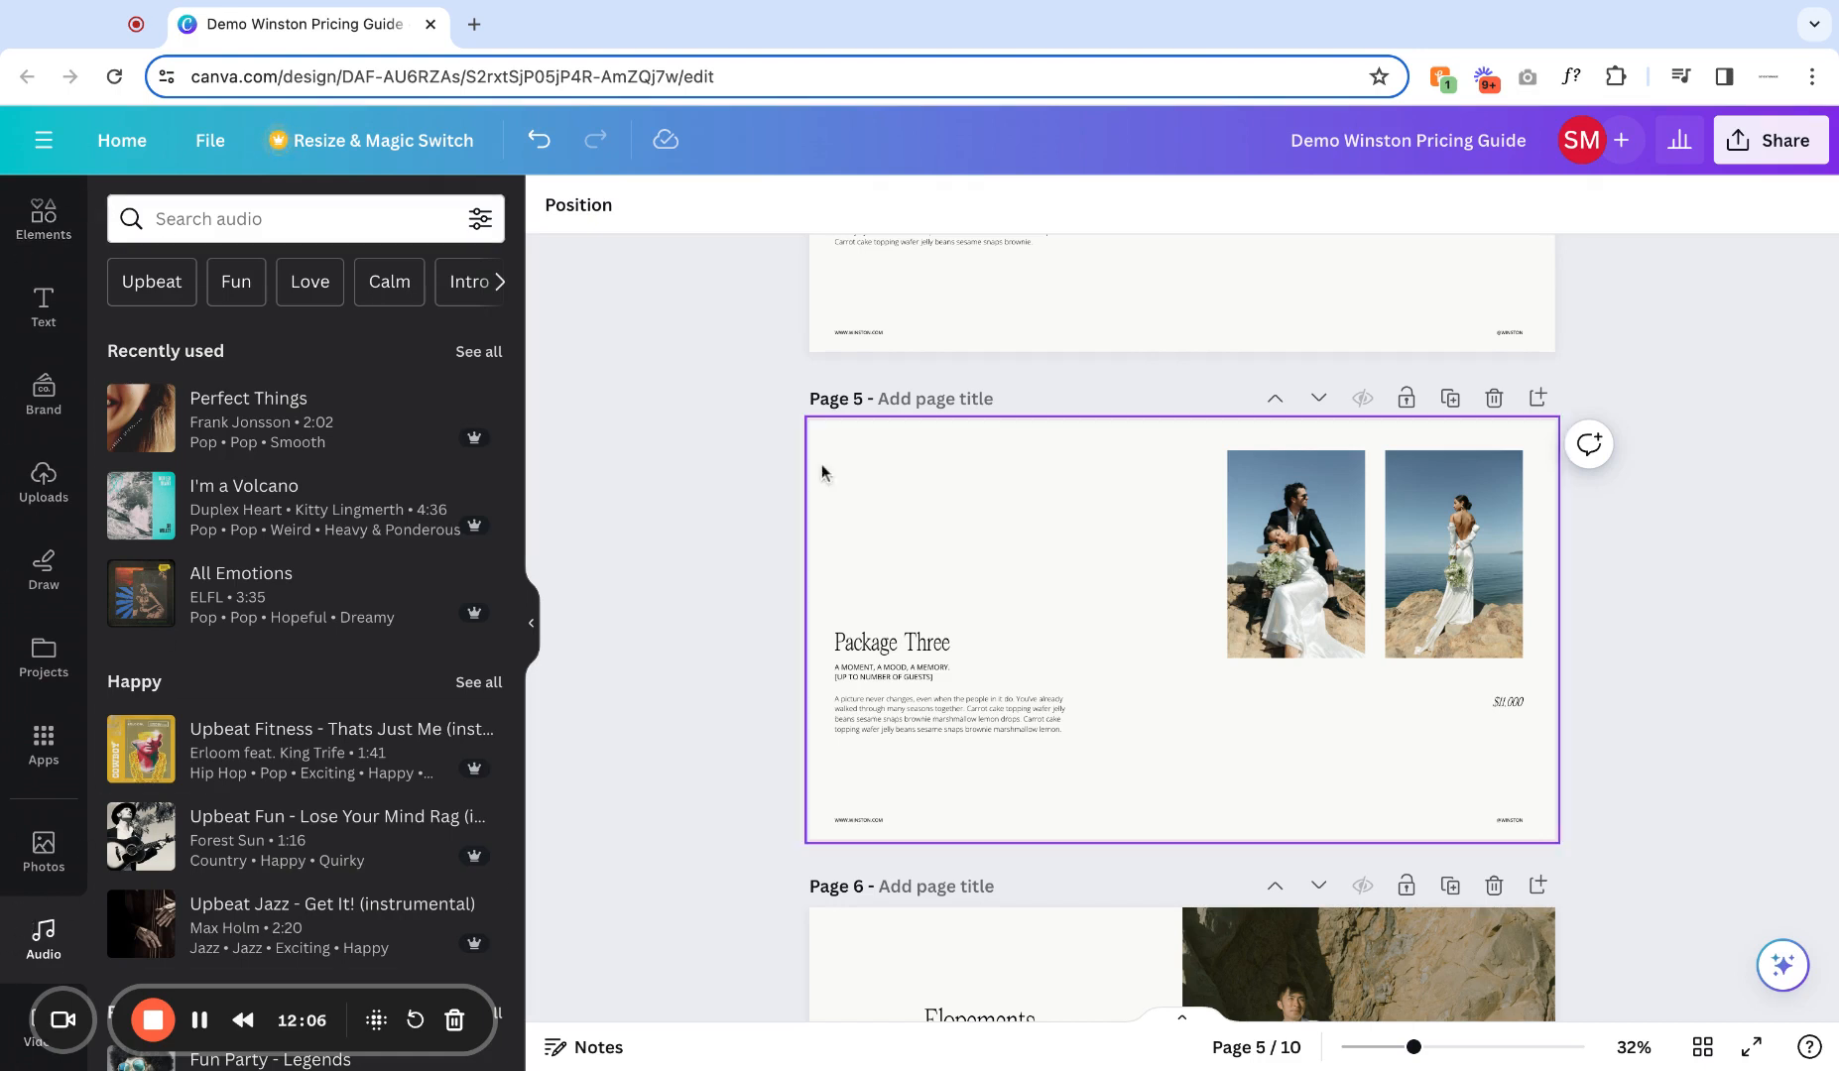
Return to page 1, open the design's download settings and set the file type to PDF Standard.
click(927, 522)
scroll(1168, 558, up, 3)
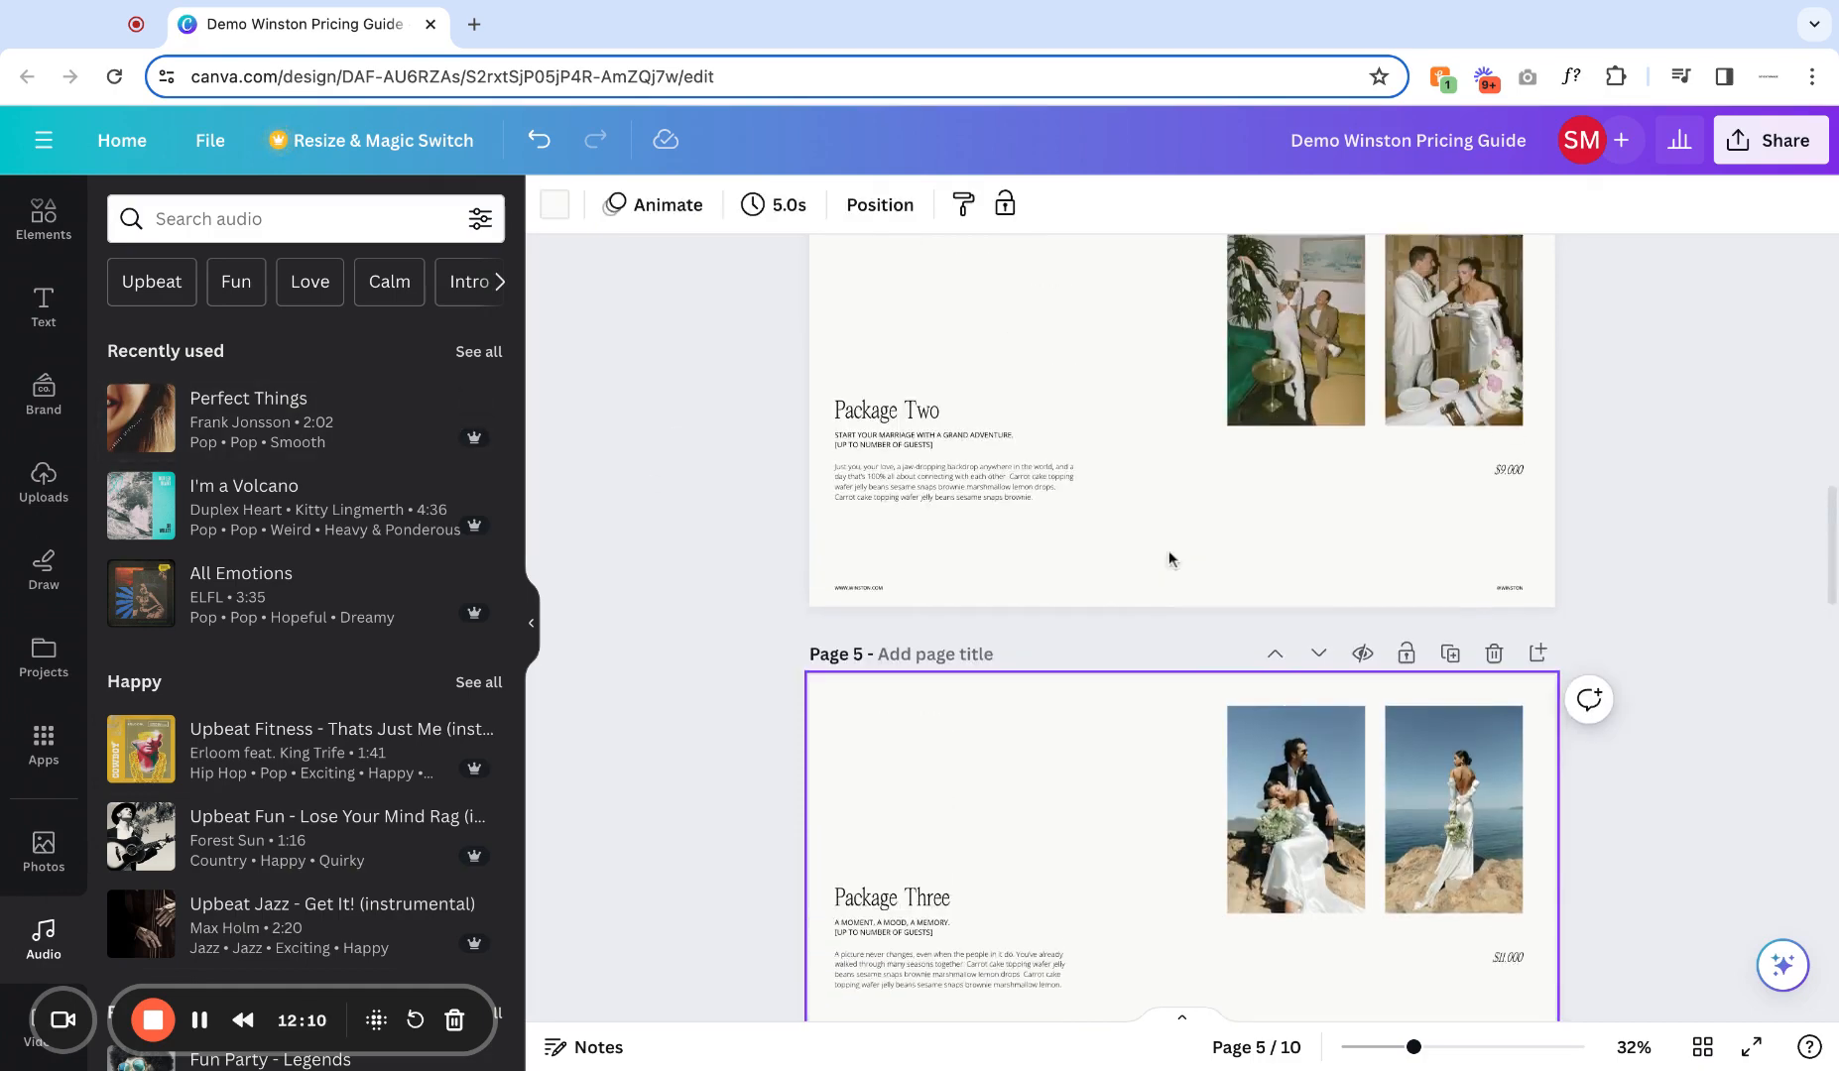
scroll(1169, 548, up, 20)
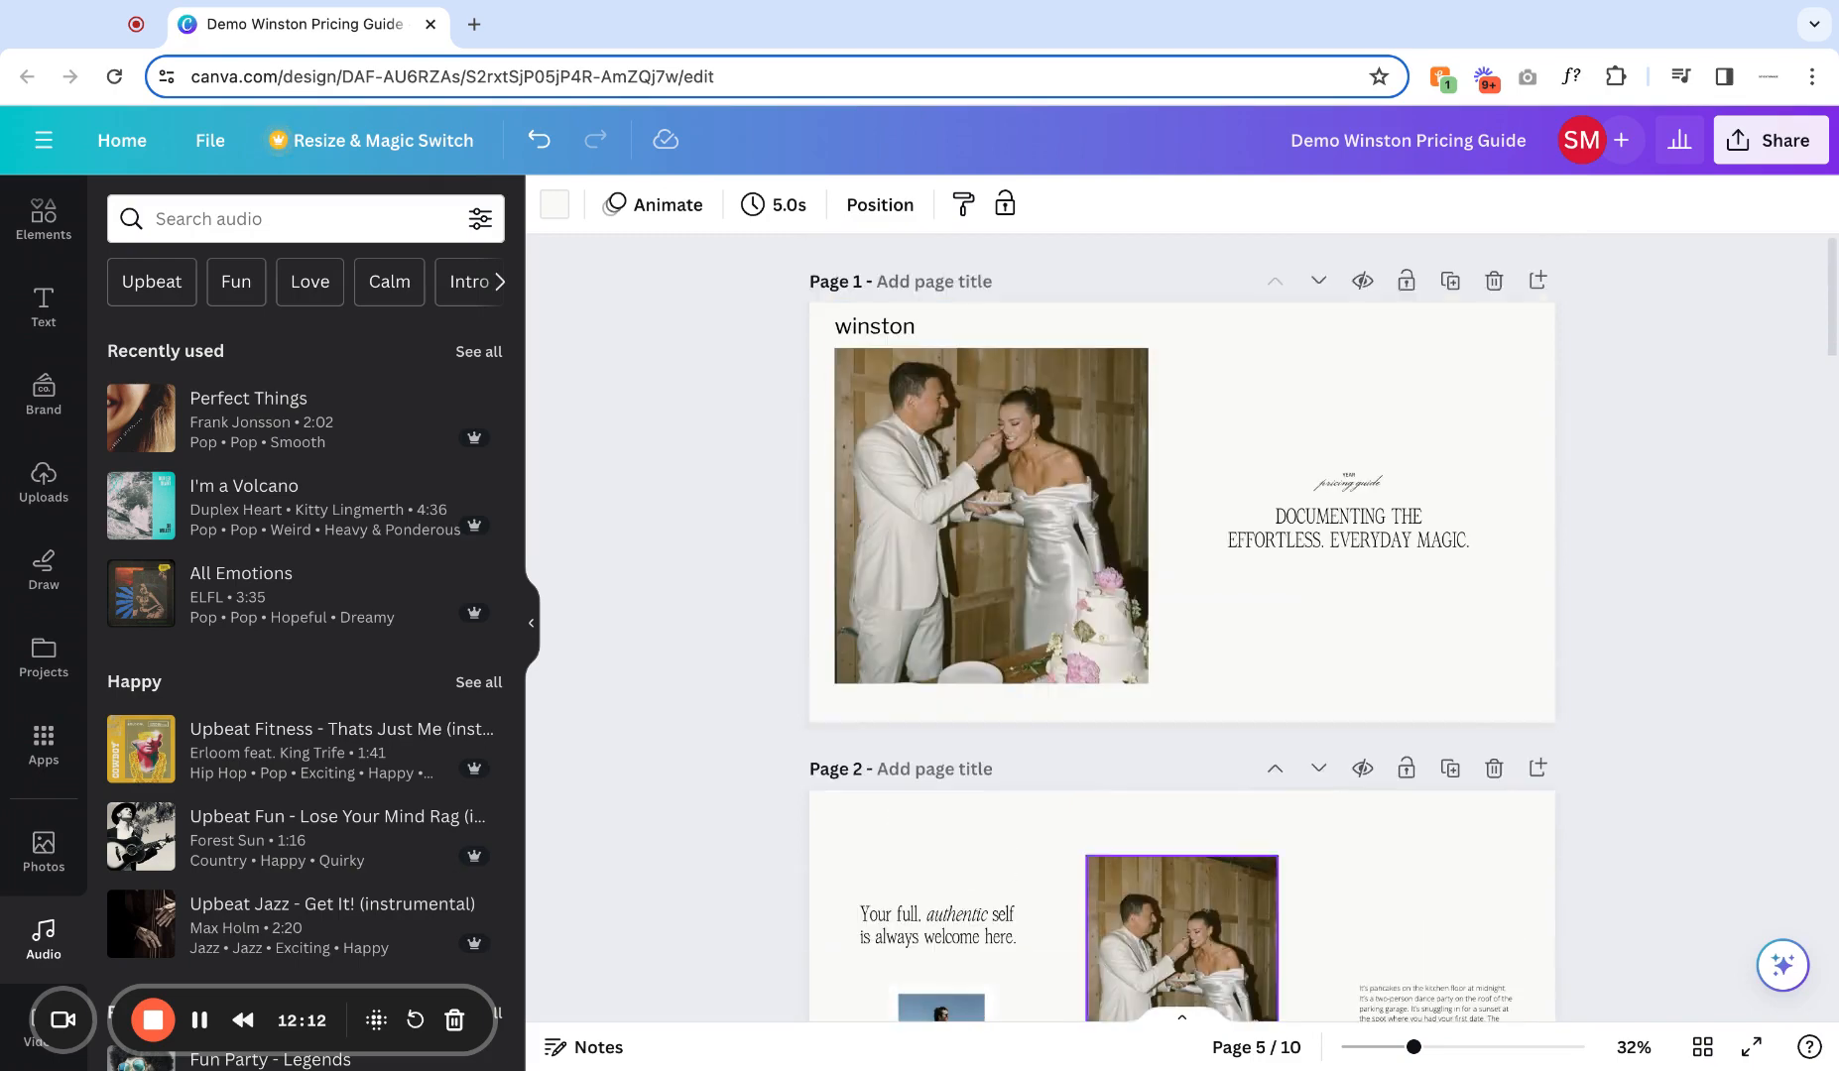
click(1257, 363)
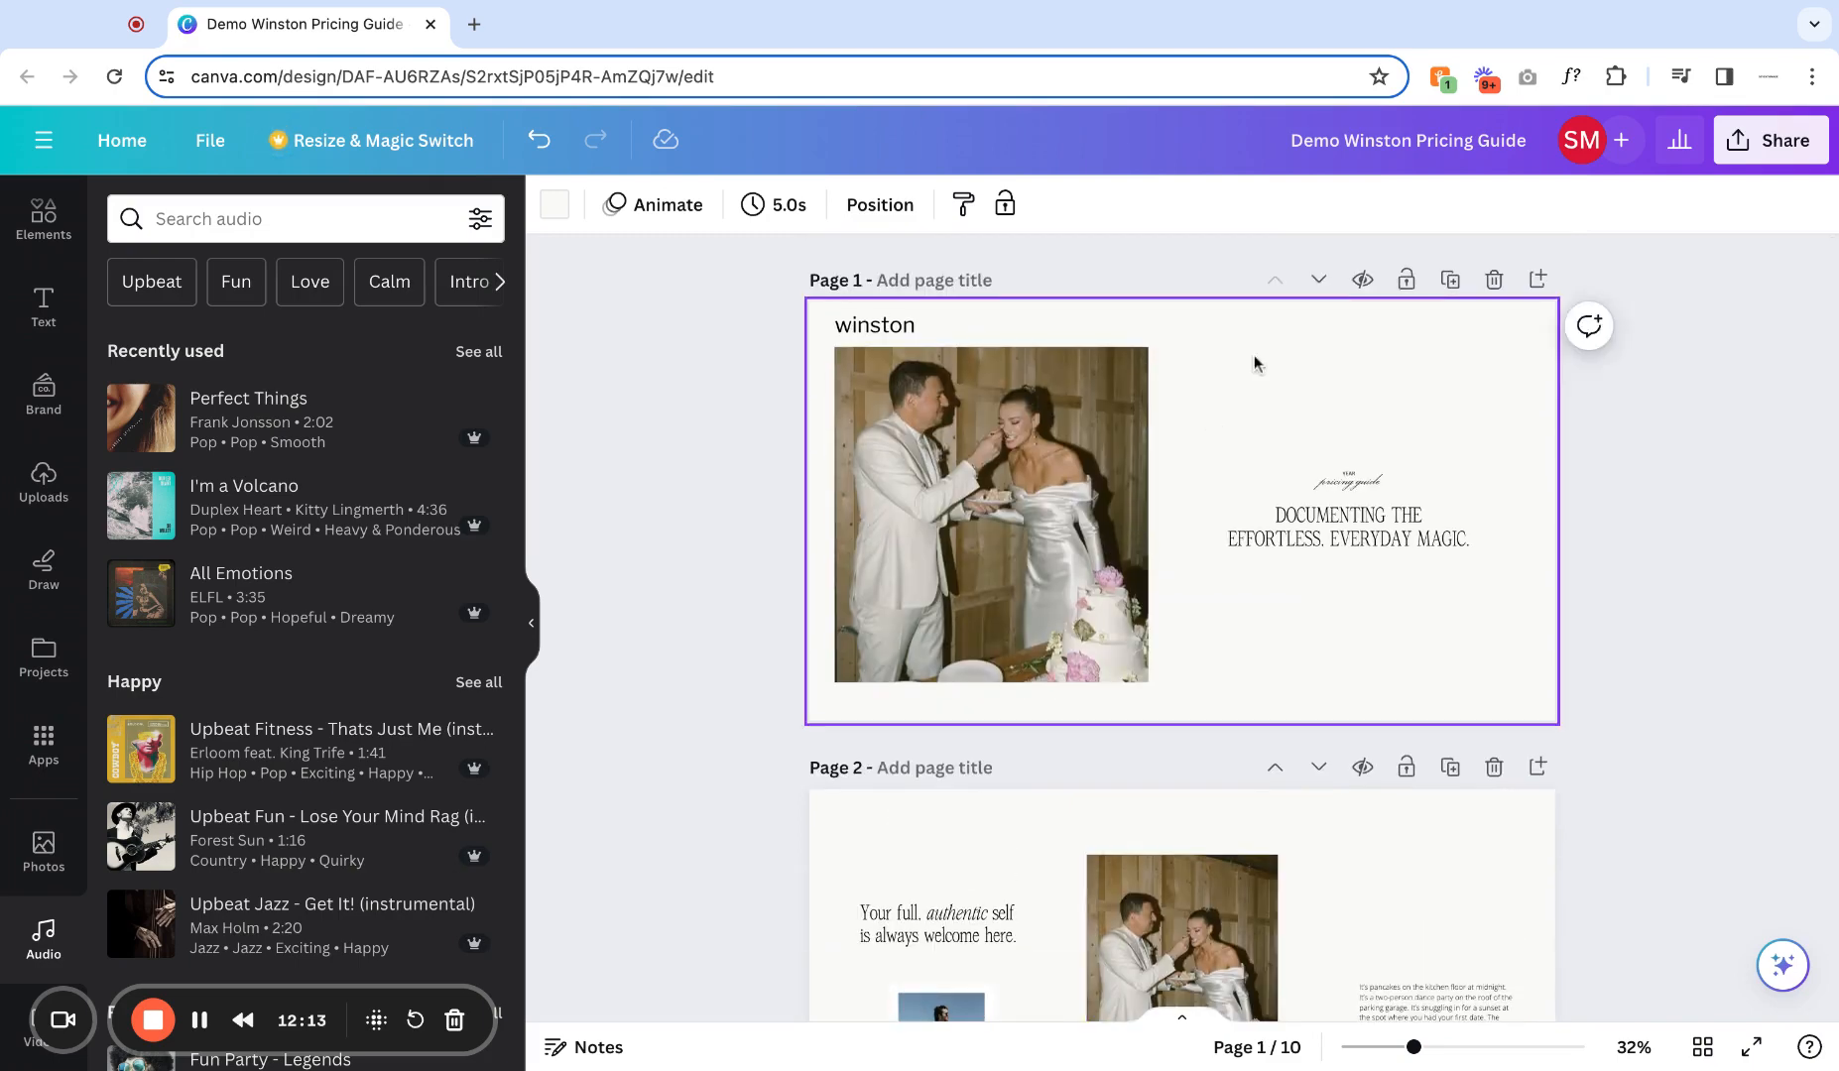
click(1770, 146)
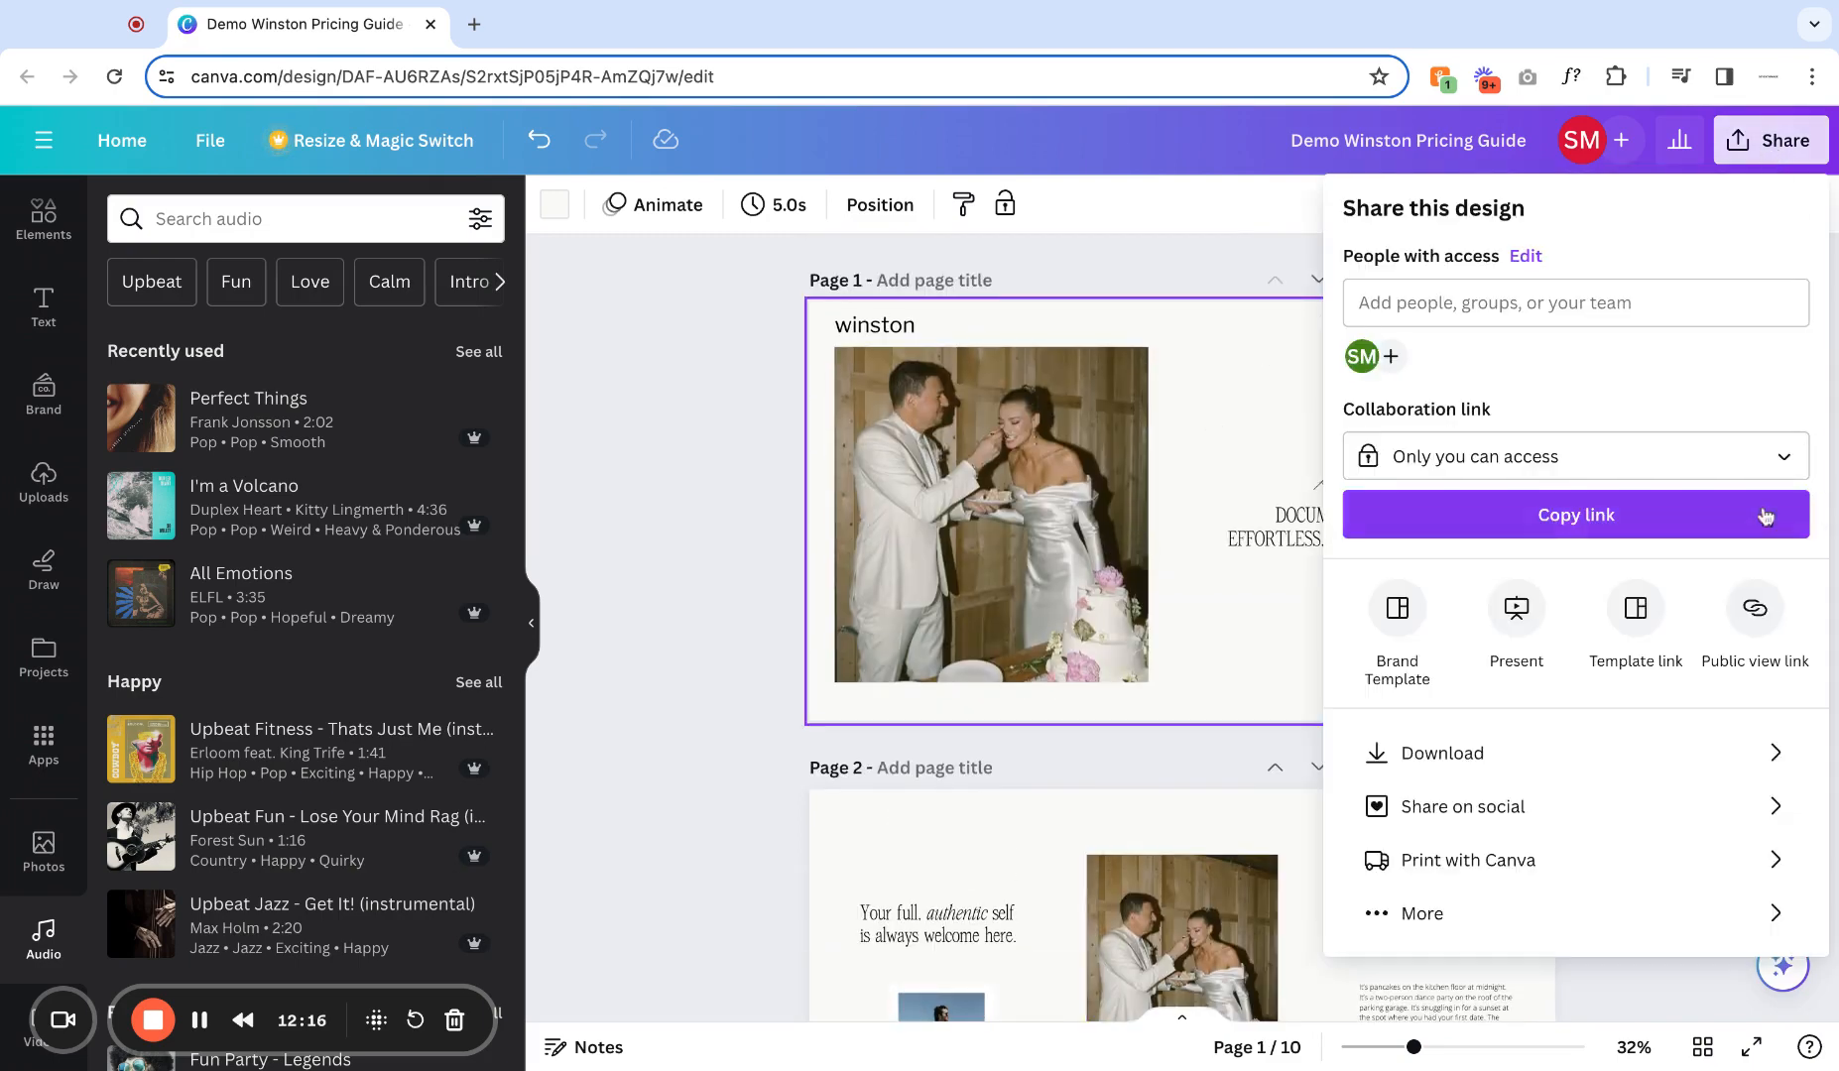
click(1388, 752)
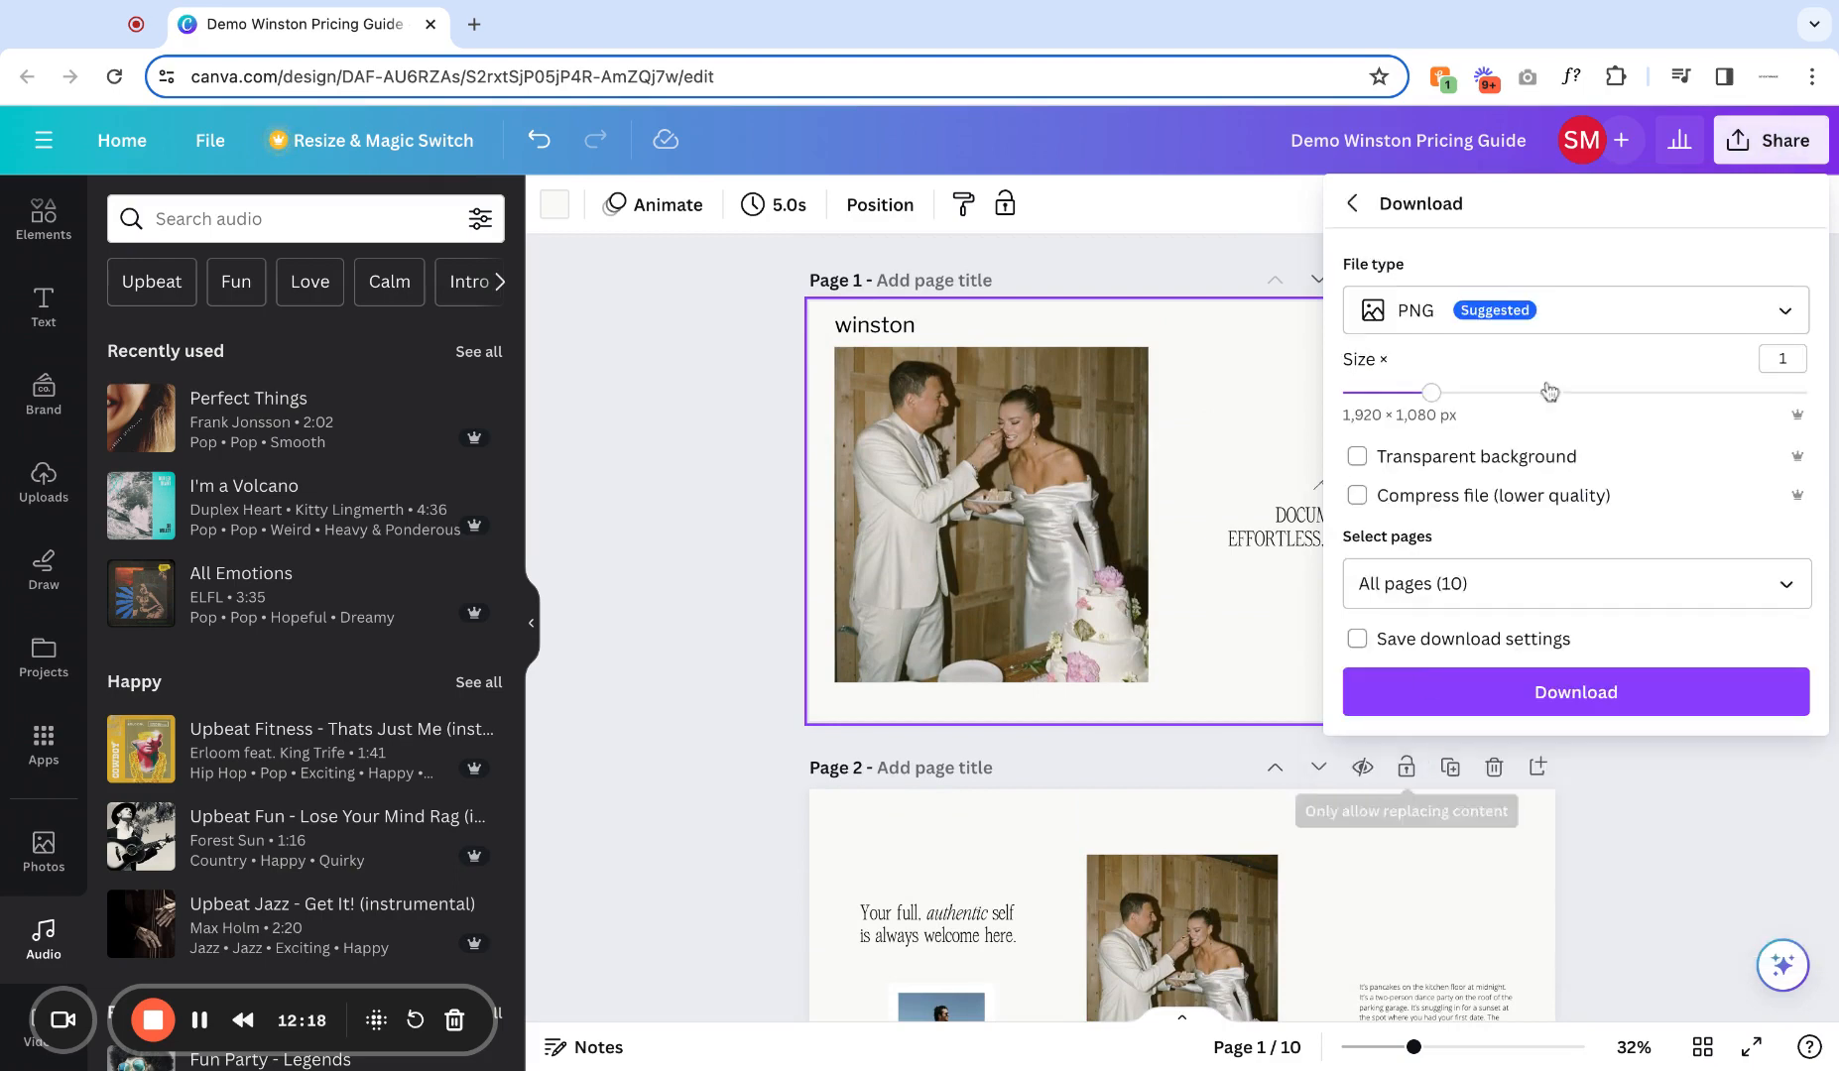
click(1788, 312)
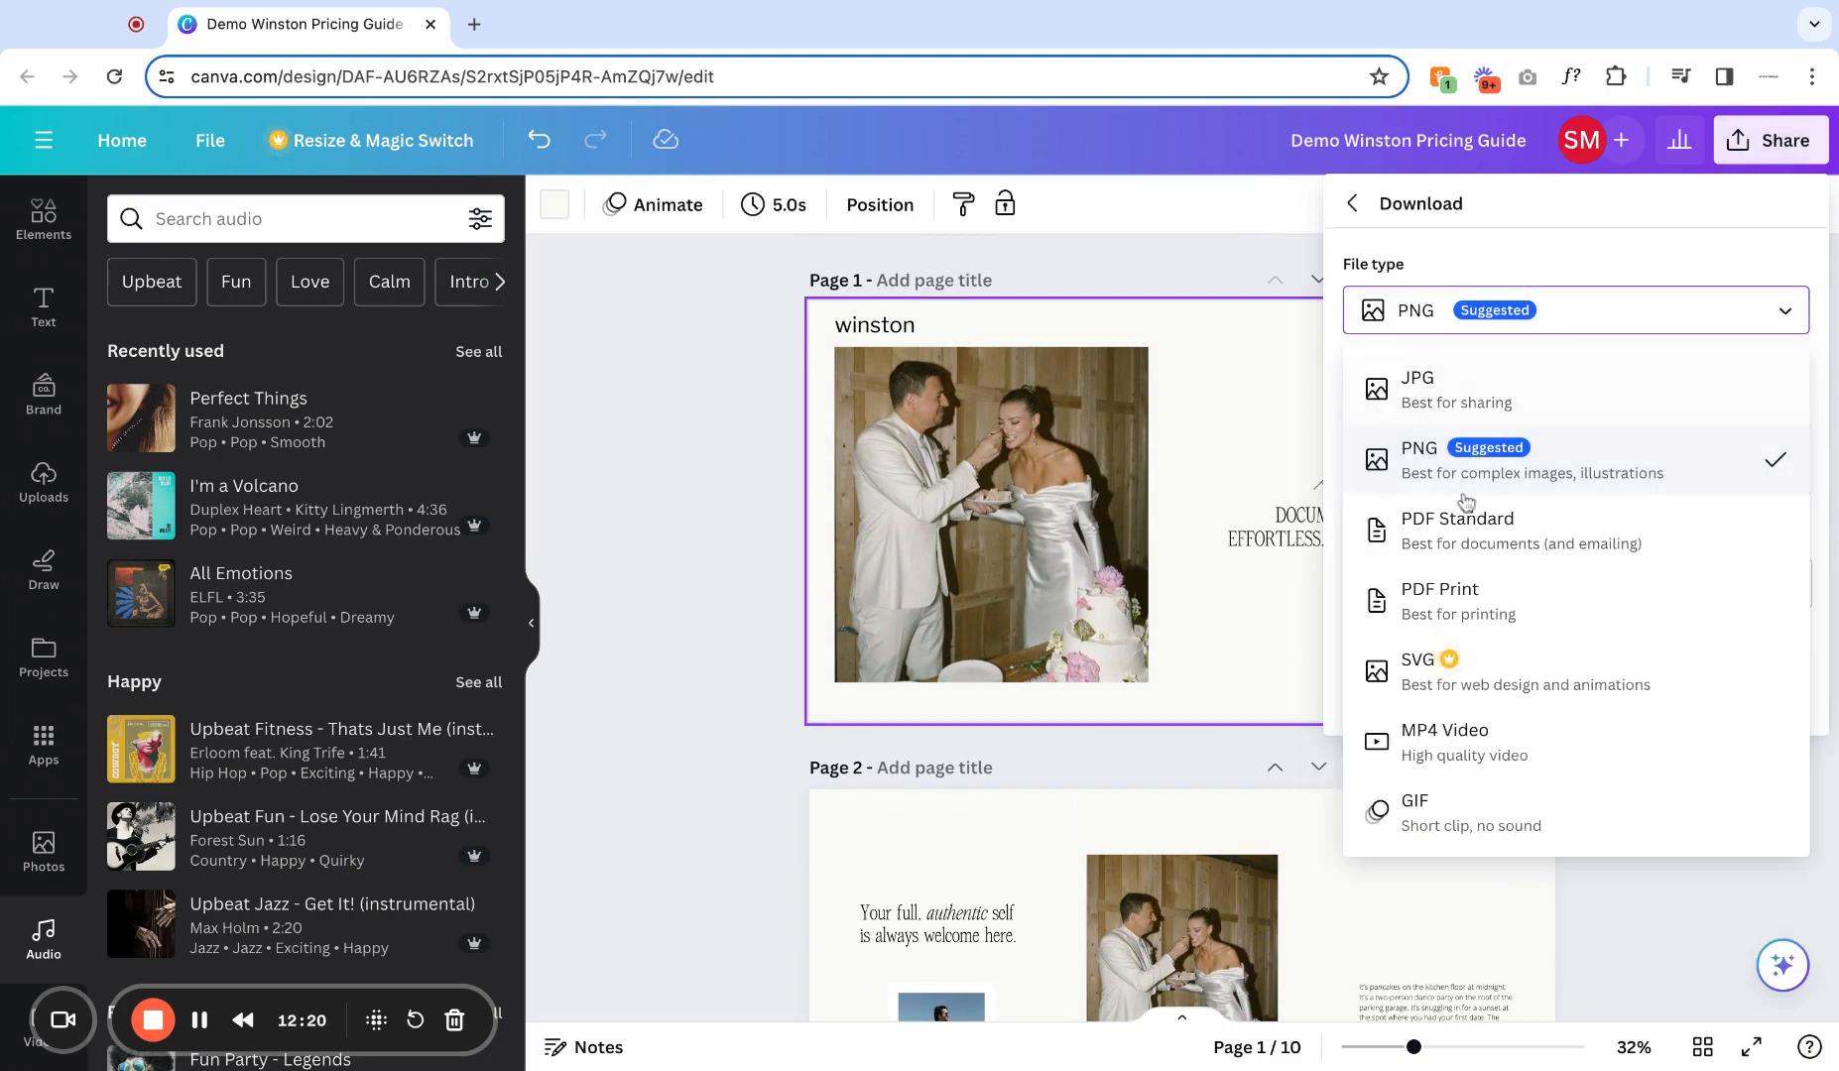
click(1482, 543)
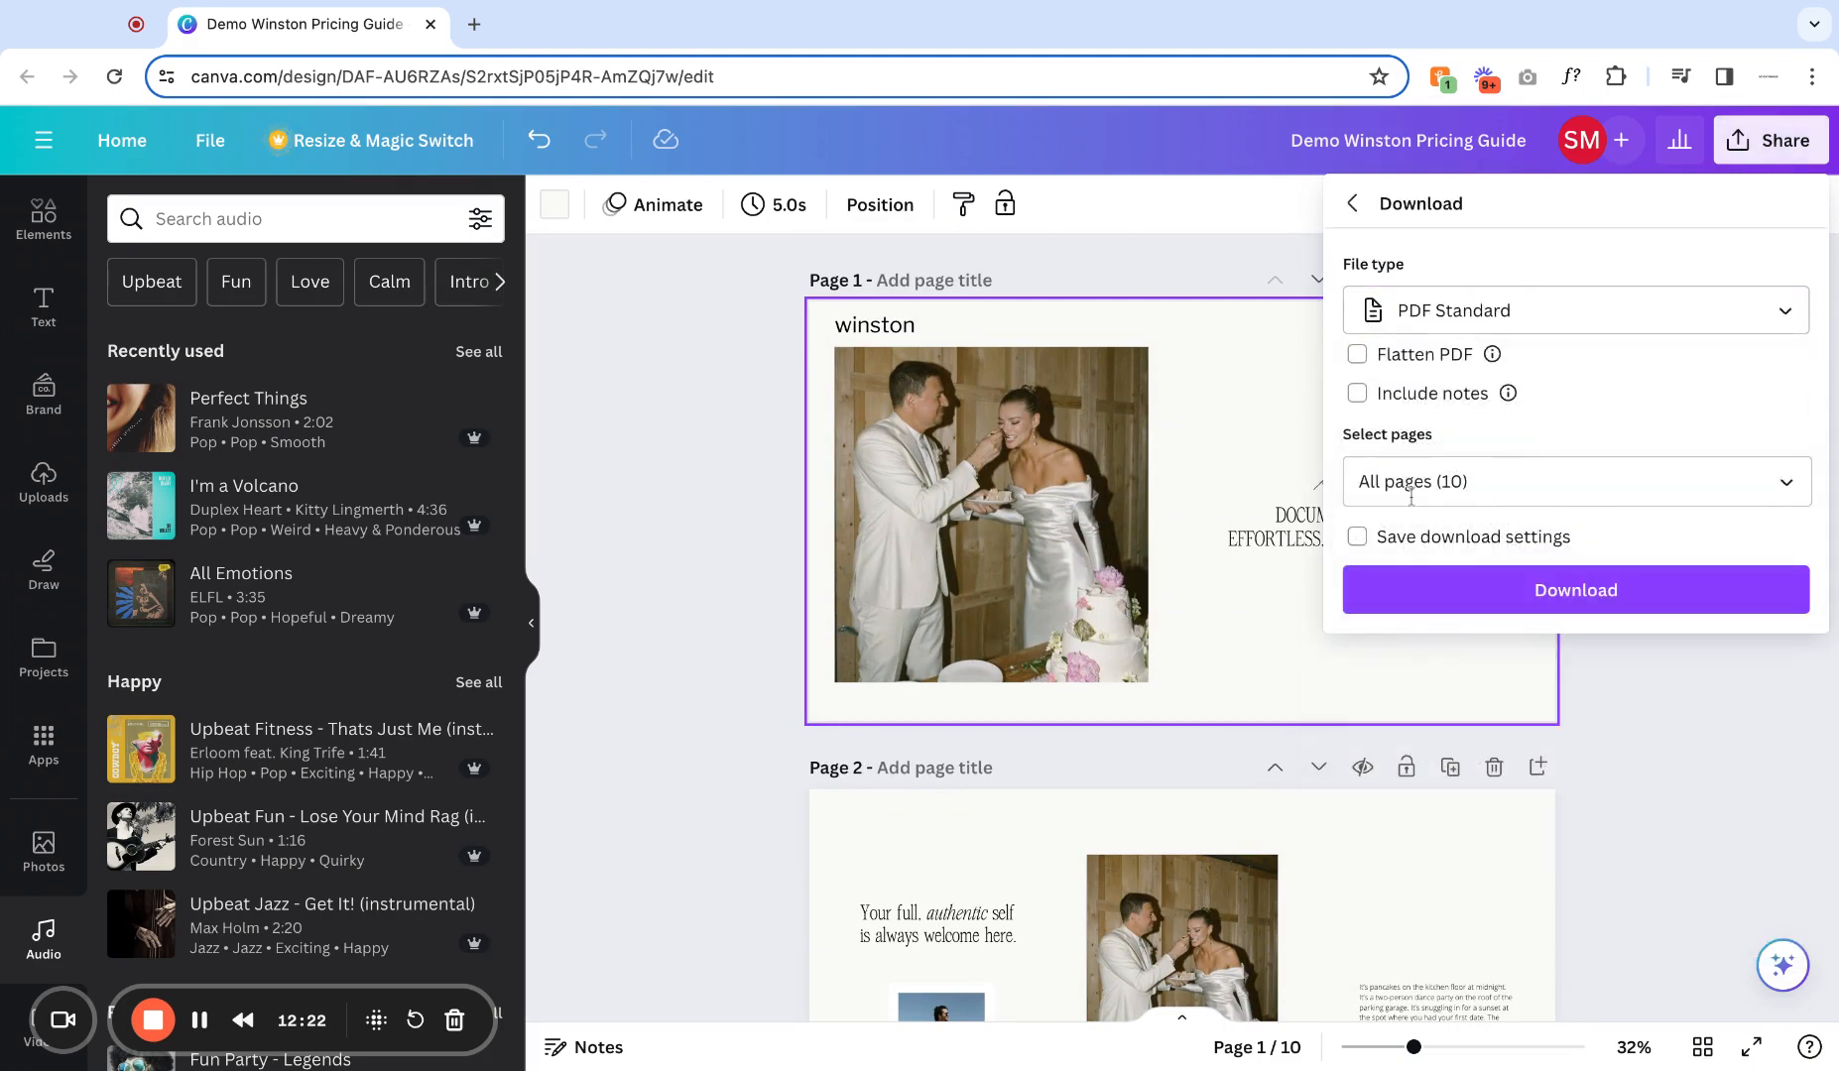
Clear the all-pages selection for the PDF download and choose only pages 1–3.
click(1785, 483)
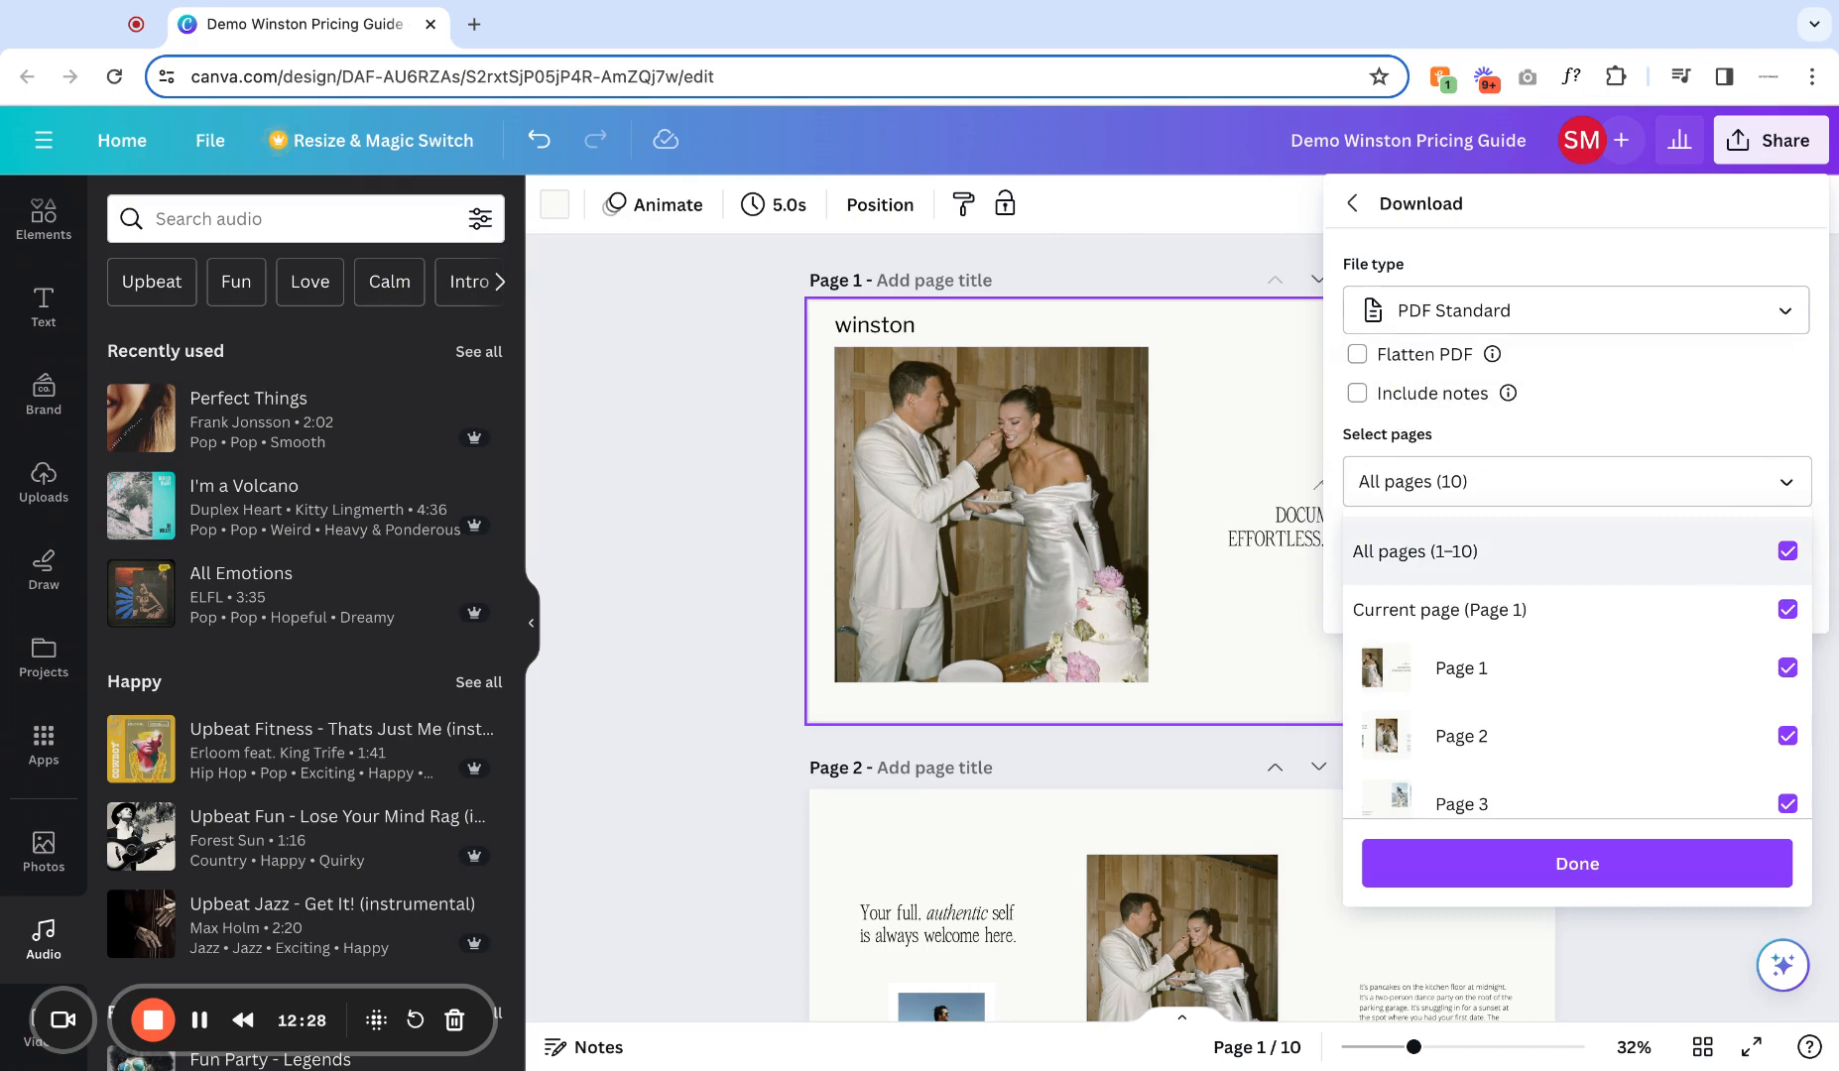
click(1787, 550)
click(1788, 668)
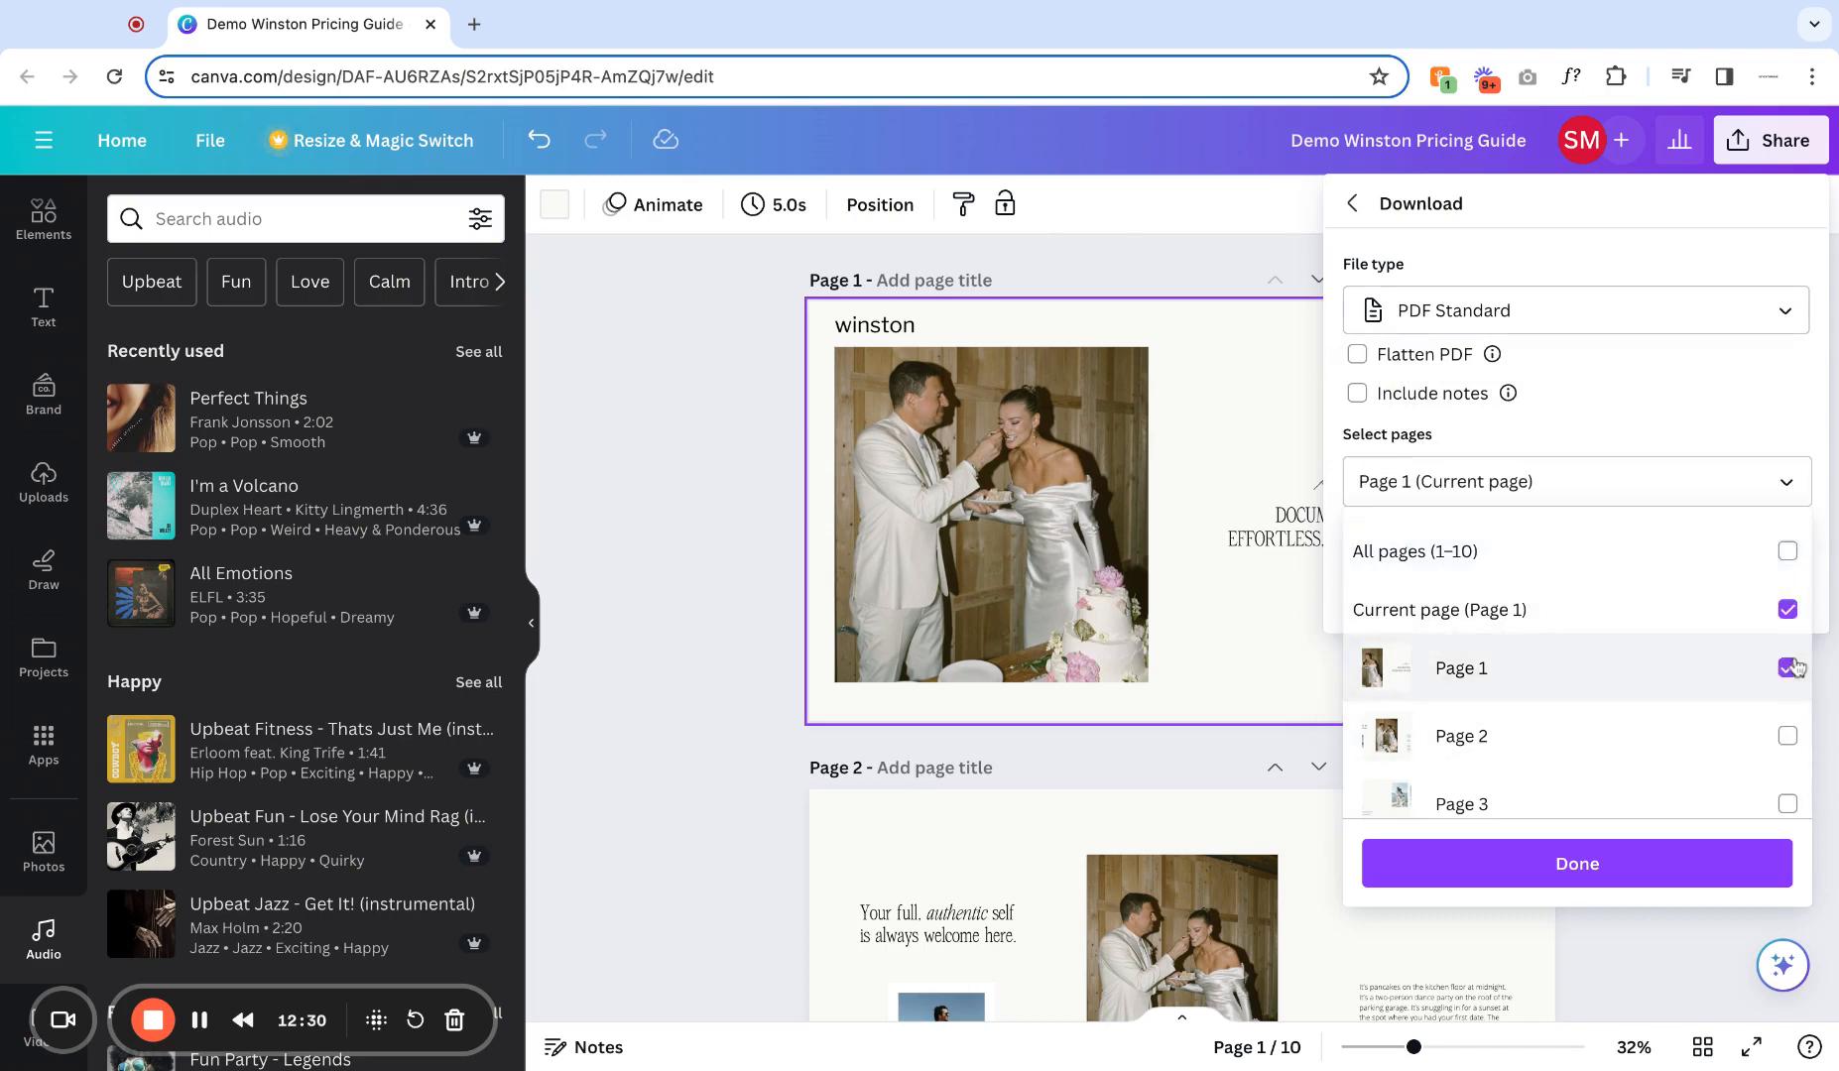
scroll(1791, 644, down, 2)
click(1787, 619)
click(1785, 687)
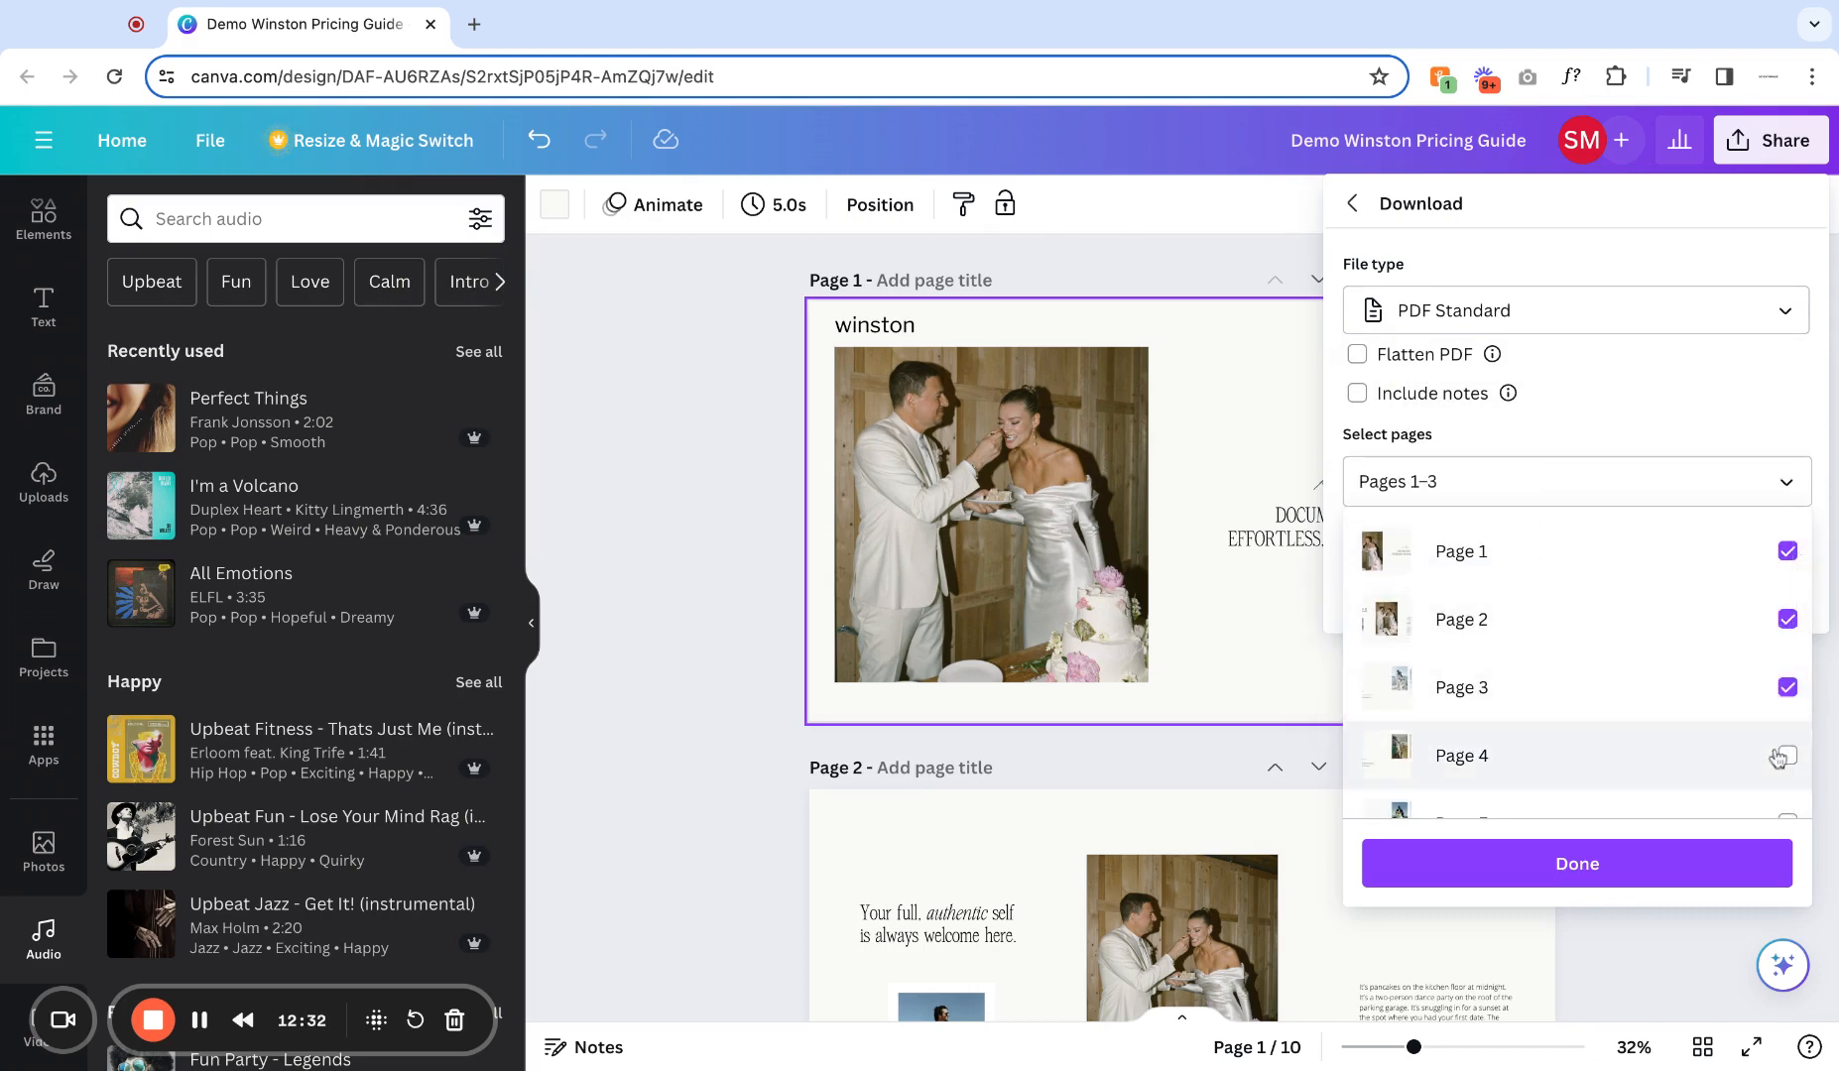
Add pages 4 through 10 to the PDF download selection and confirm the page choice.
click(1786, 755)
scroll(1786, 754, down, 2)
click(1786, 684)
click(1786, 756)
scroll(1785, 784, down, 1)
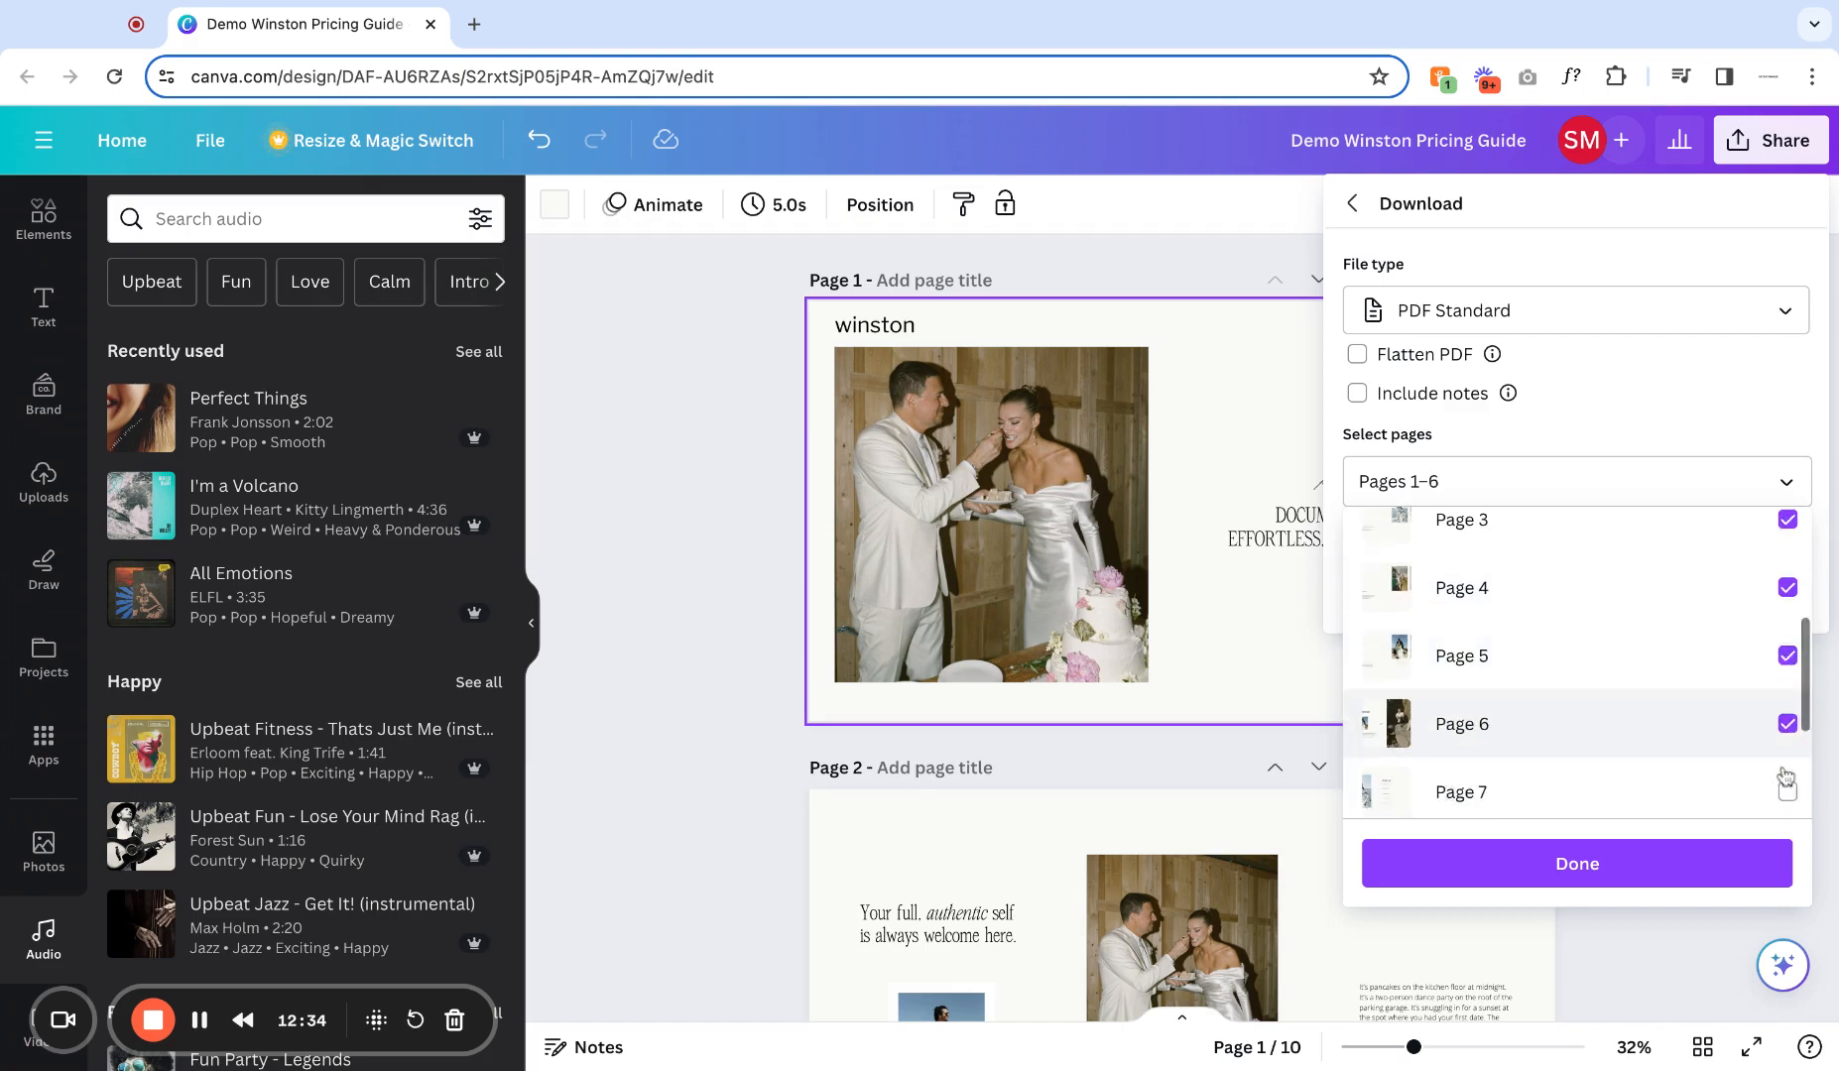
scroll(1785, 783, down, 2)
click(1786, 656)
click(1786, 727)
scroll(1775, 722, down, 1)
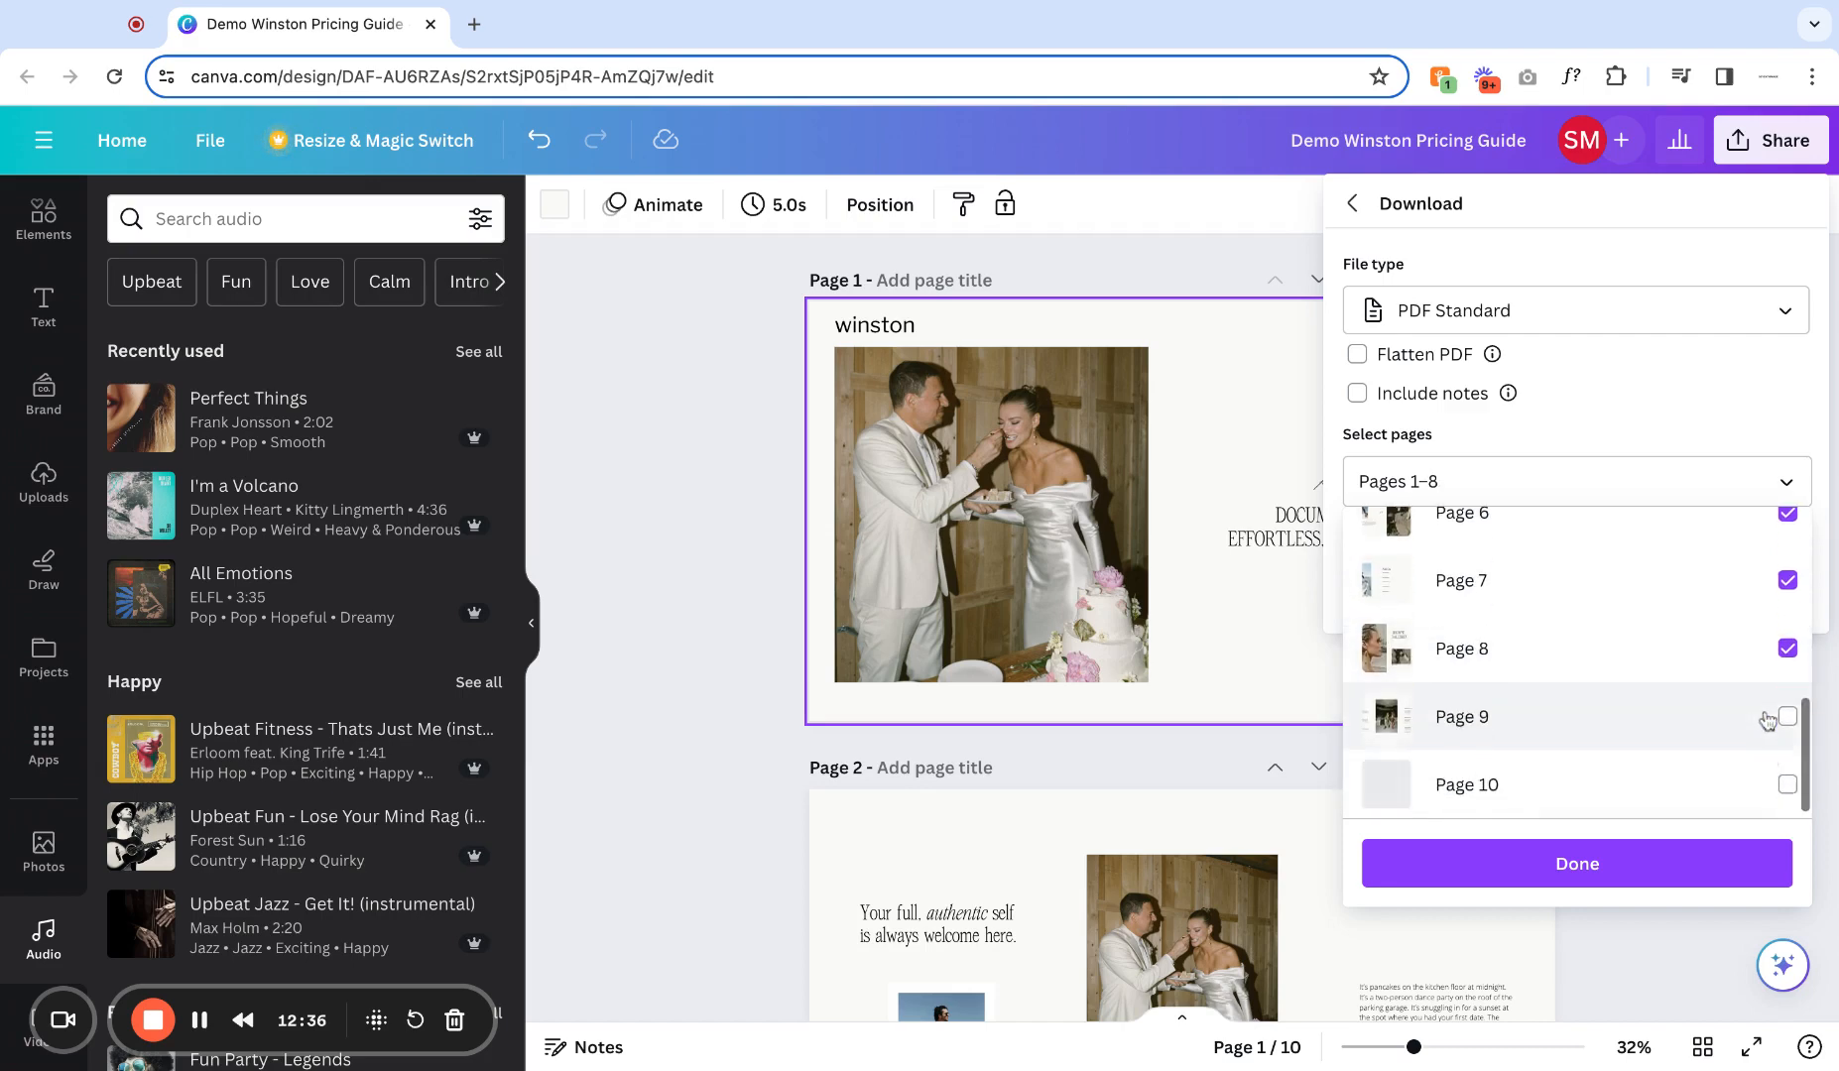
click(1787, 716)
click(1786, 784)
scroll(1686, 705, up, 2)
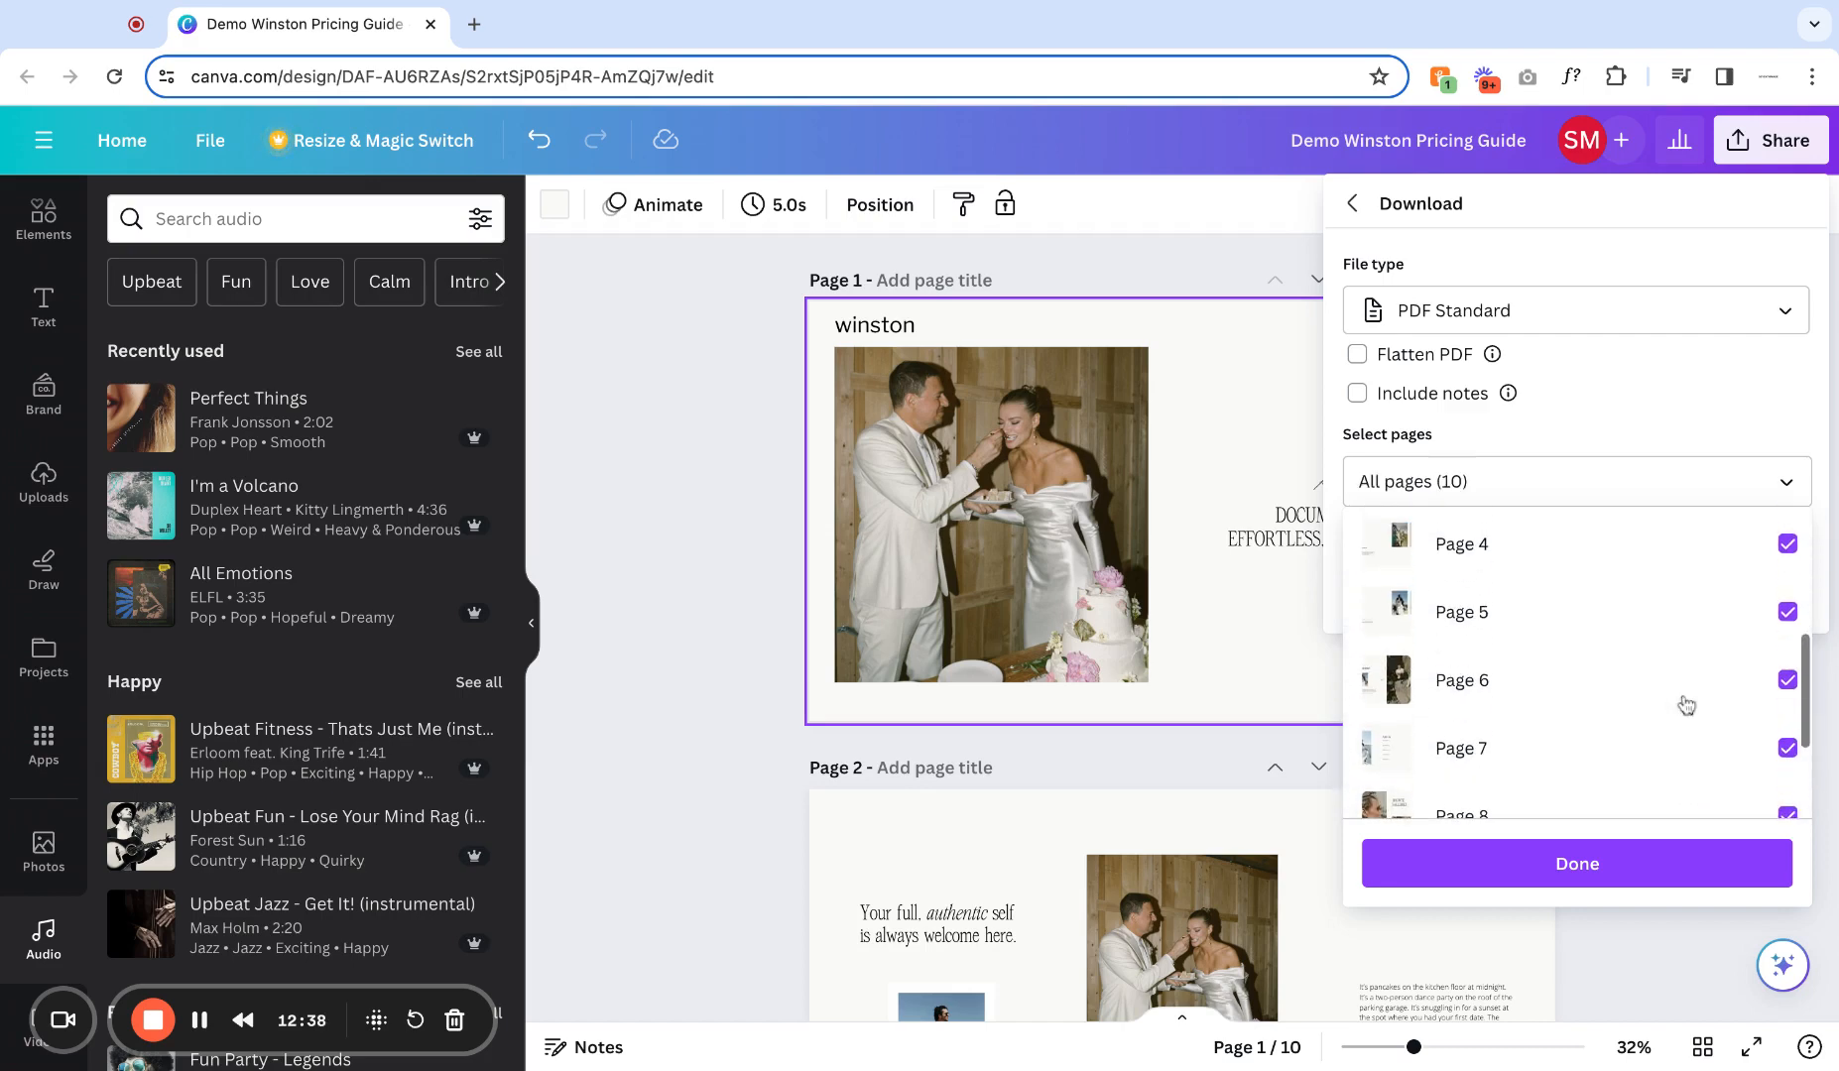
click(1602, 855)
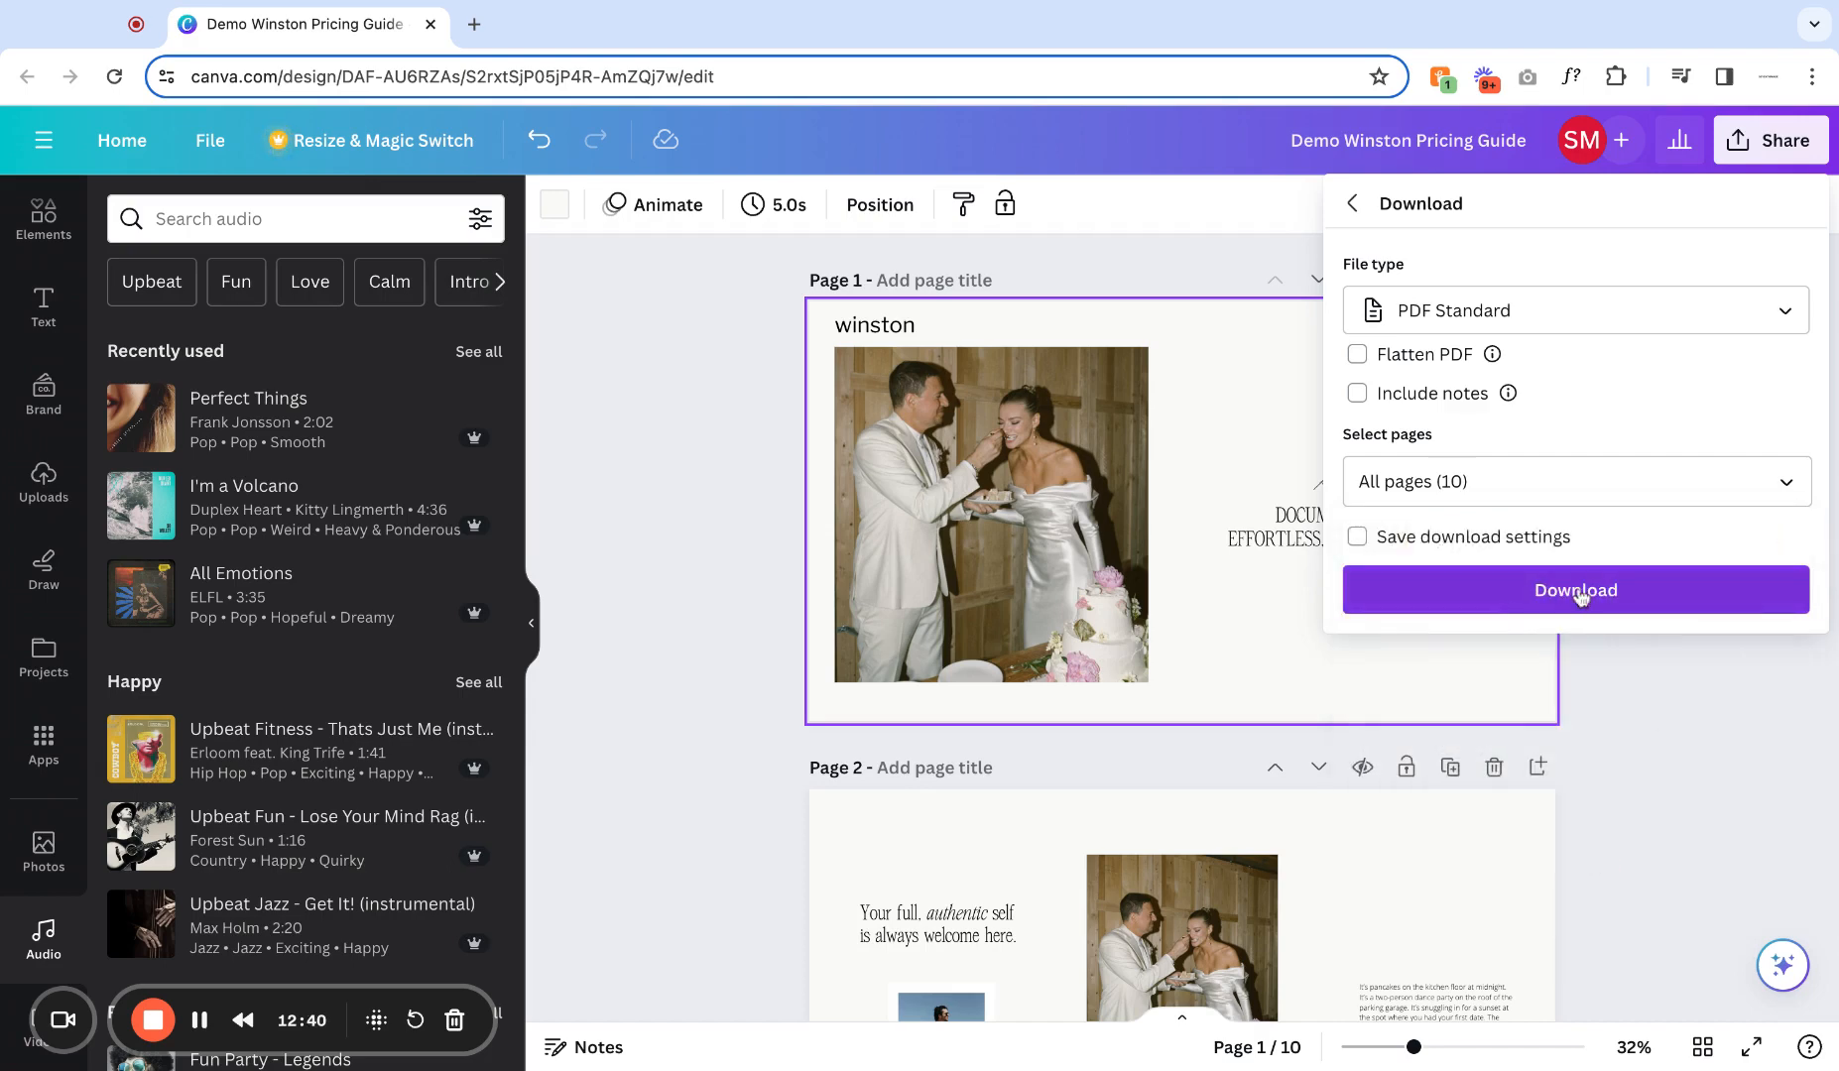
click(1577, 593)
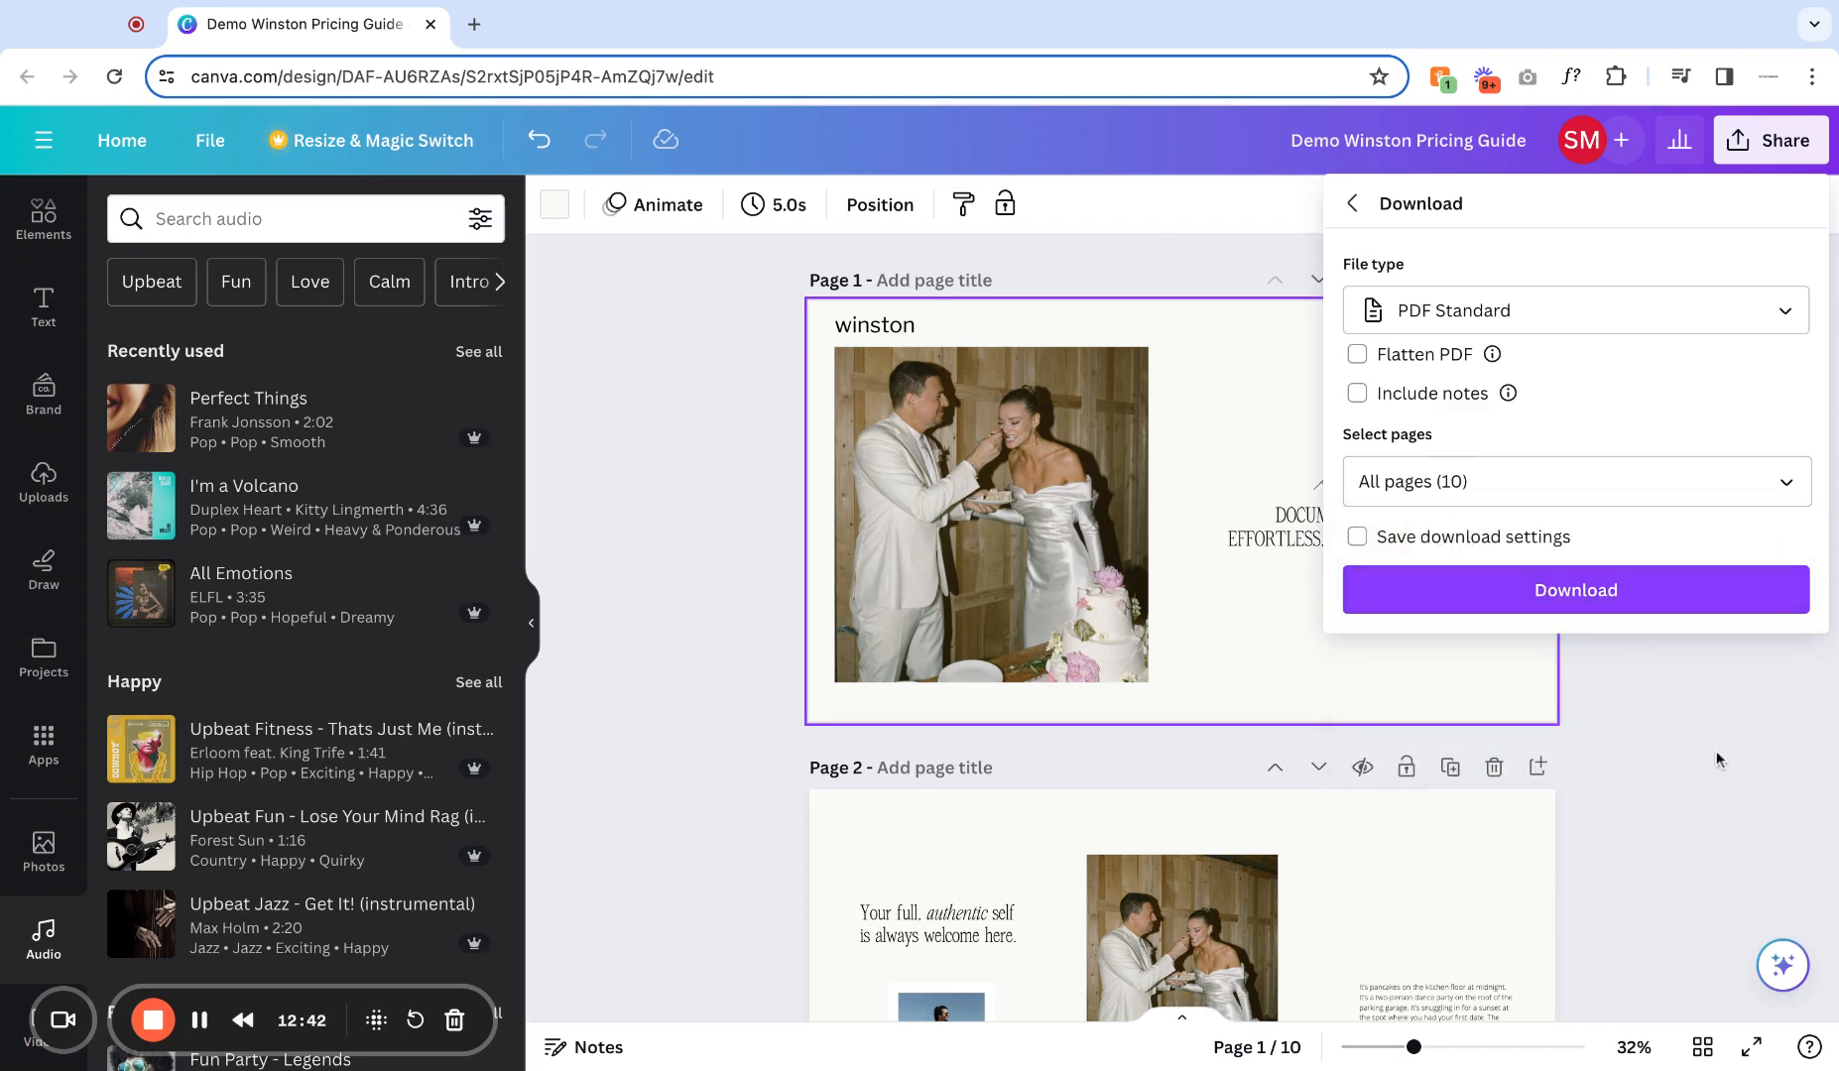